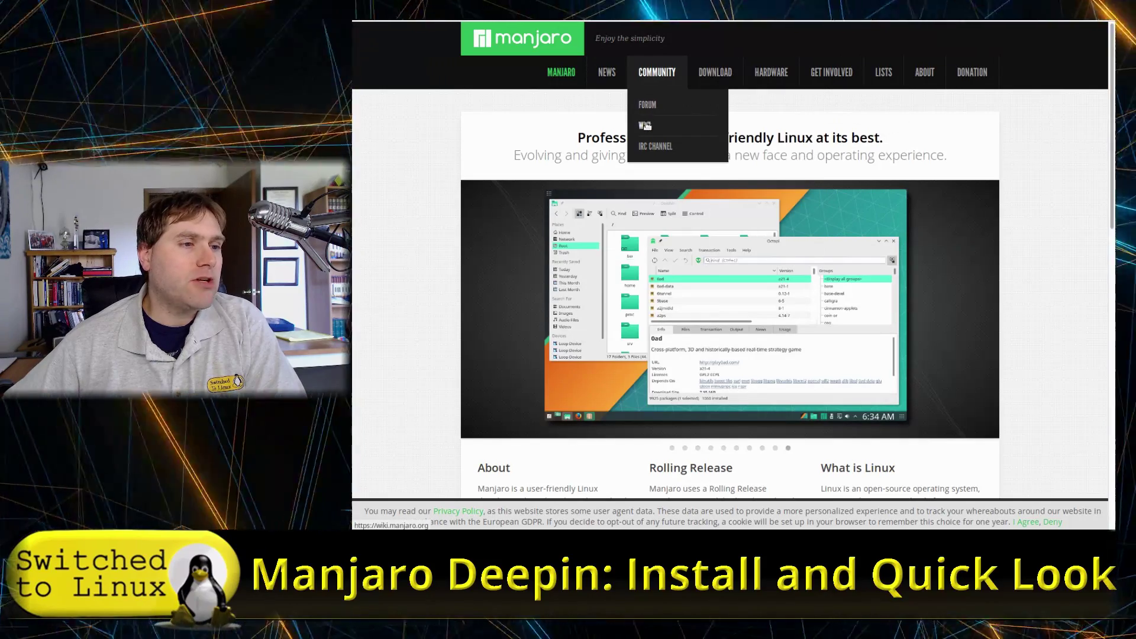
Step: Go to the Get Manjaro page via DOWNLOAD and scroll through the XFCE, KDE and GNOME editions
{"action": "mouse_move", "coordinate": [657, 148]}
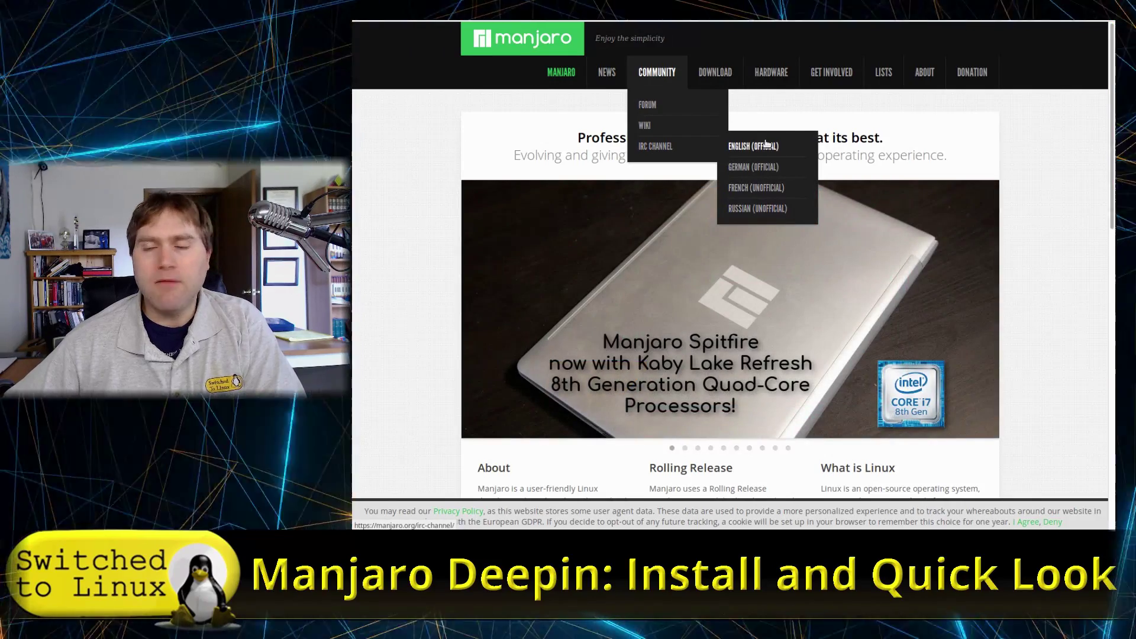
{"action": "mouse_move", "coordinate": [714, 81]}
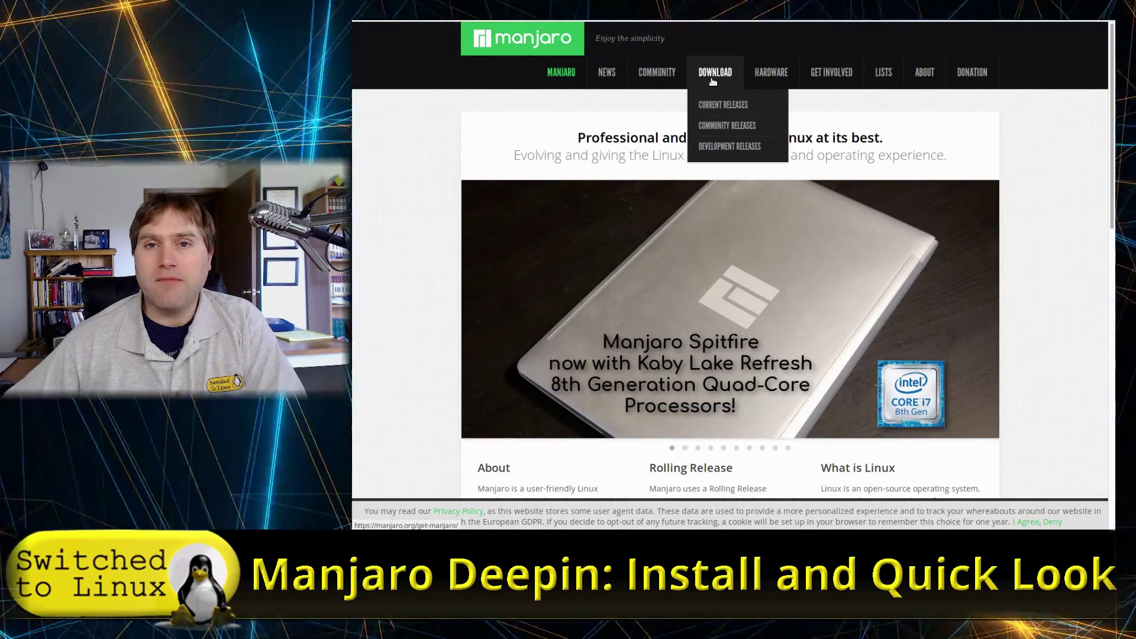
{"action": "left_click", "coordinate": [726, 105]}
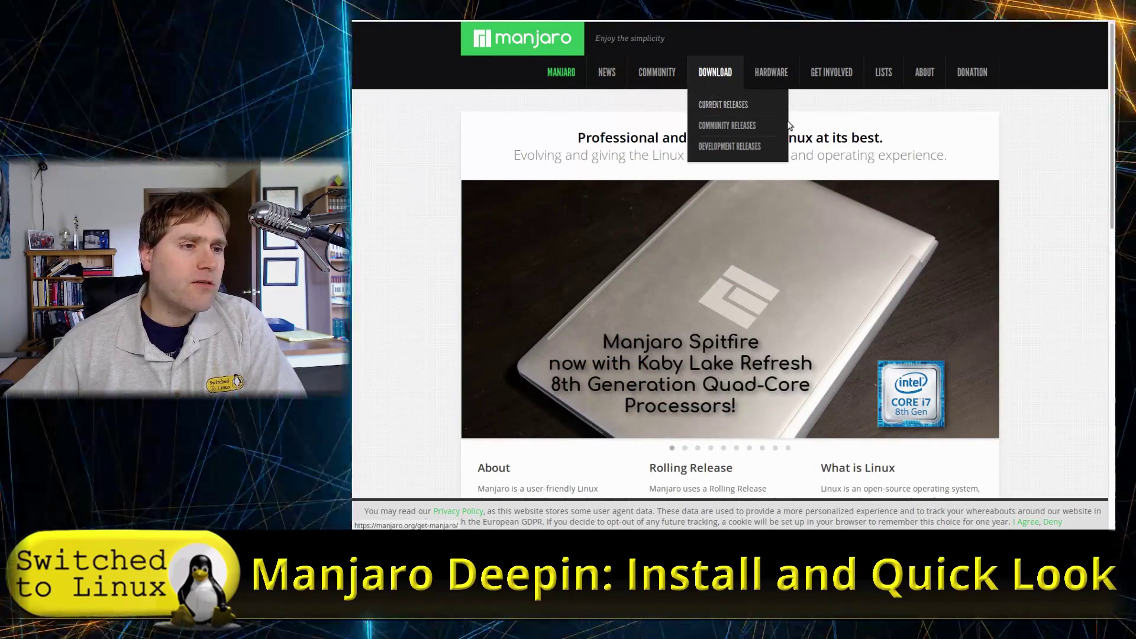
{"action": "scroll", "coordinate": [794, 140], "scroll_direction": "down", "scroll_amount": 2}
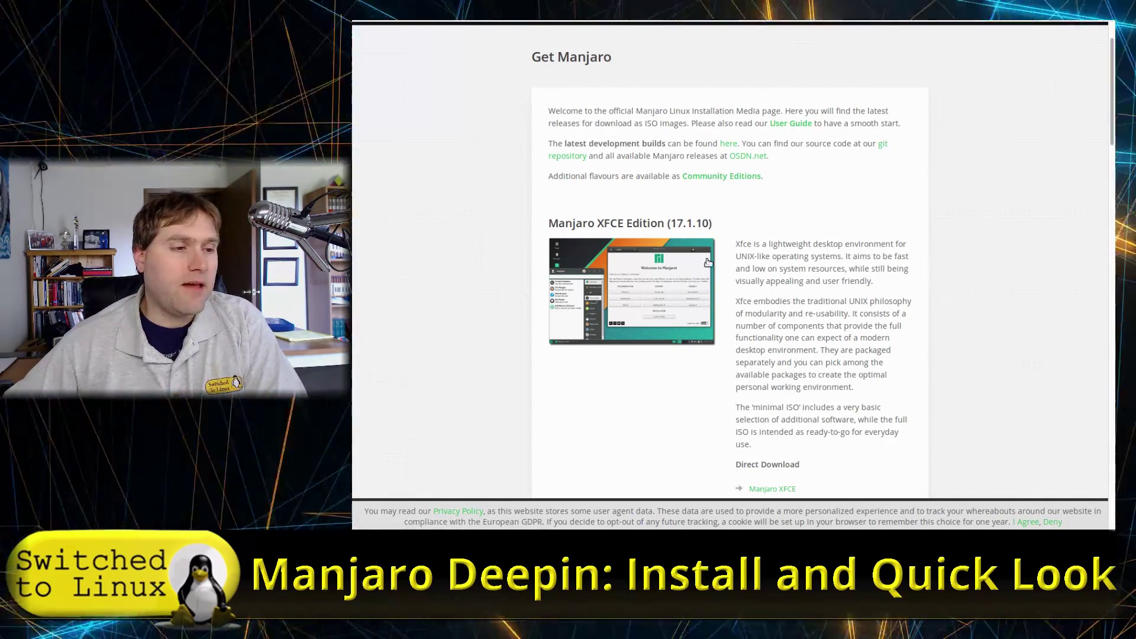
{"action": "scroll", "coordinate": [687, 247], "scroll_direction": "down", "scroll_amount": 3}
{"action": "scroll", "coordinate": [684, 245], "scroll_direction": "down", "scroll_amount": 15}
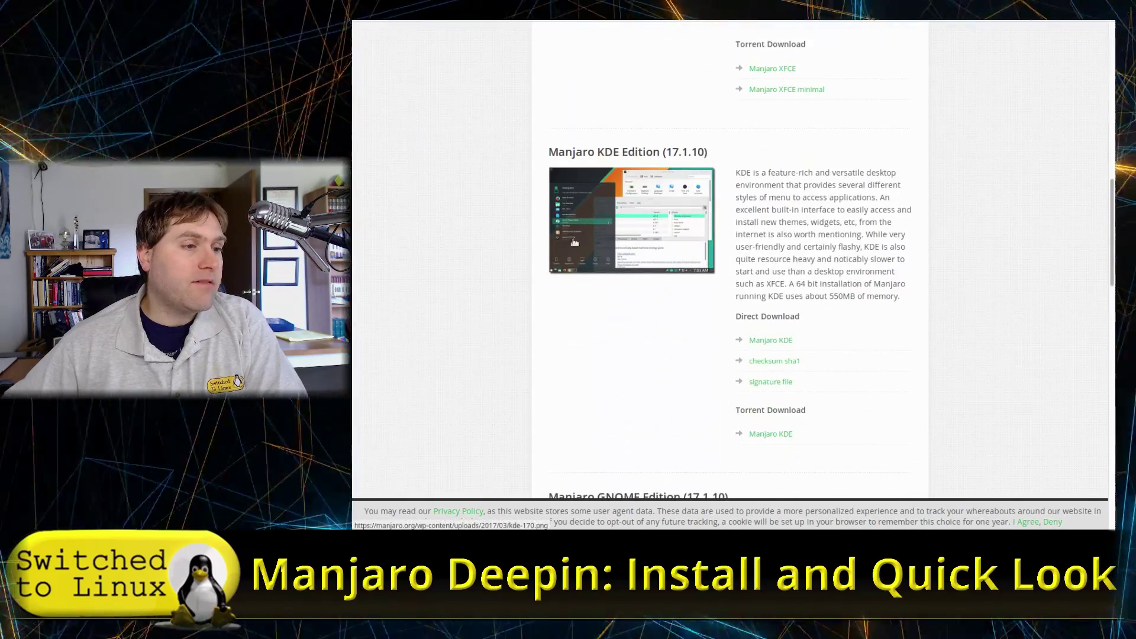
{"action": "scroll", "coordinate": [707, 228], "scroll_direction": "down", "scroll_amount": 20}
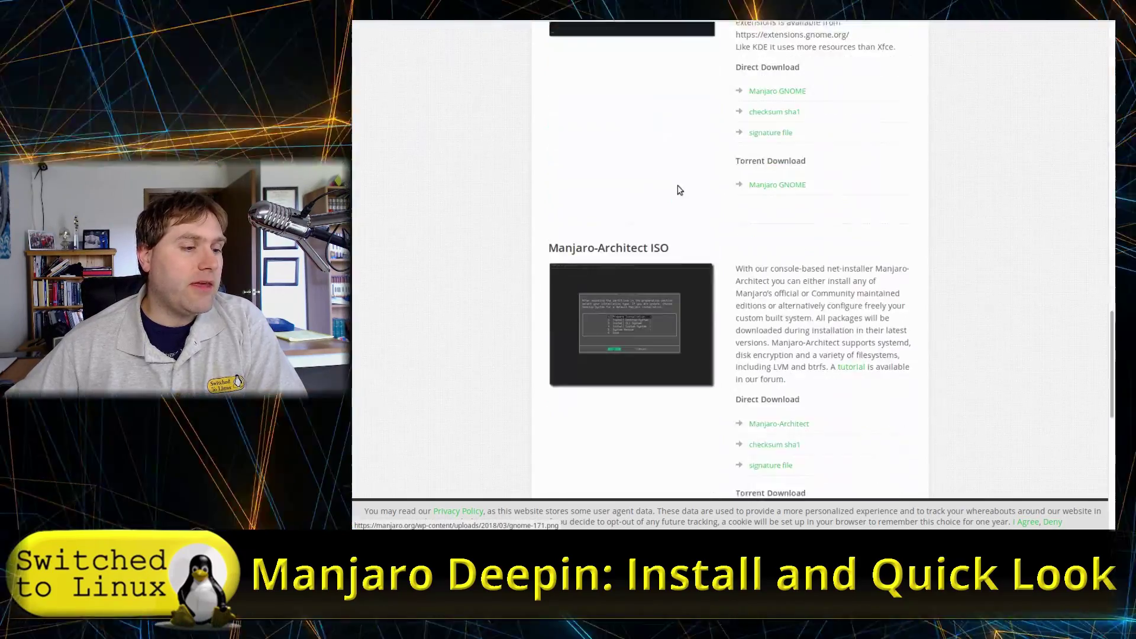
{"action": "scroll", "coordinate": [734, 195], "scroll_direction": "down", "scroll_amount": 5}
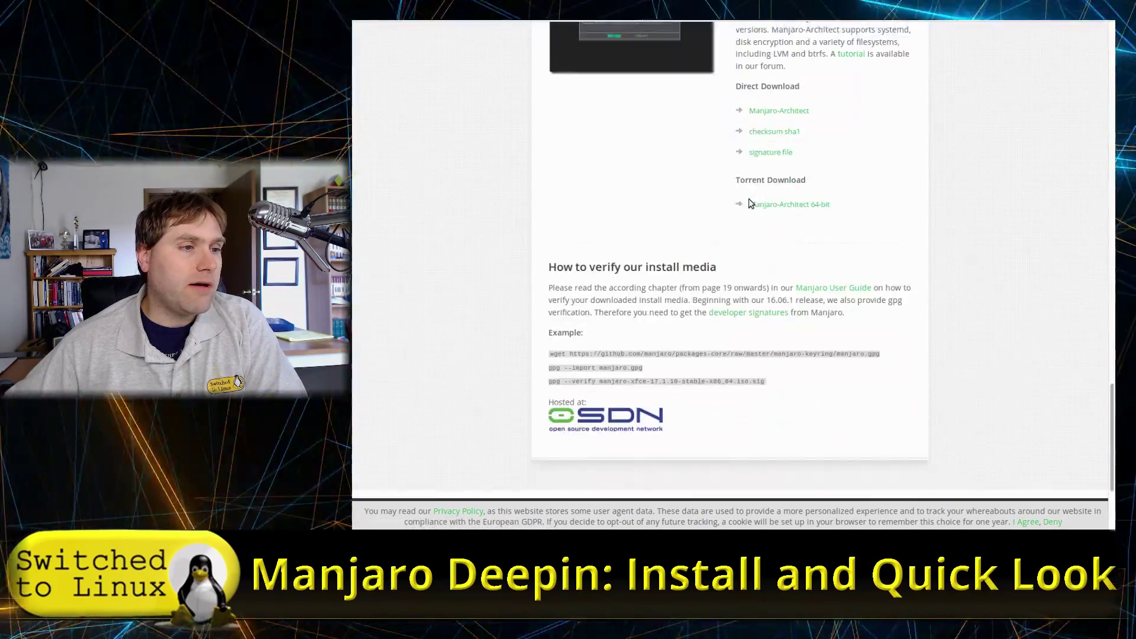
{"action": "scroll", "coordinate": [751, 203], "scroll_direction": "up", "scroll_amount": 3}
{"action": "scroll", "coordinate": [750, 203], "scroll_direction": "up", "scroll_amount": 20}
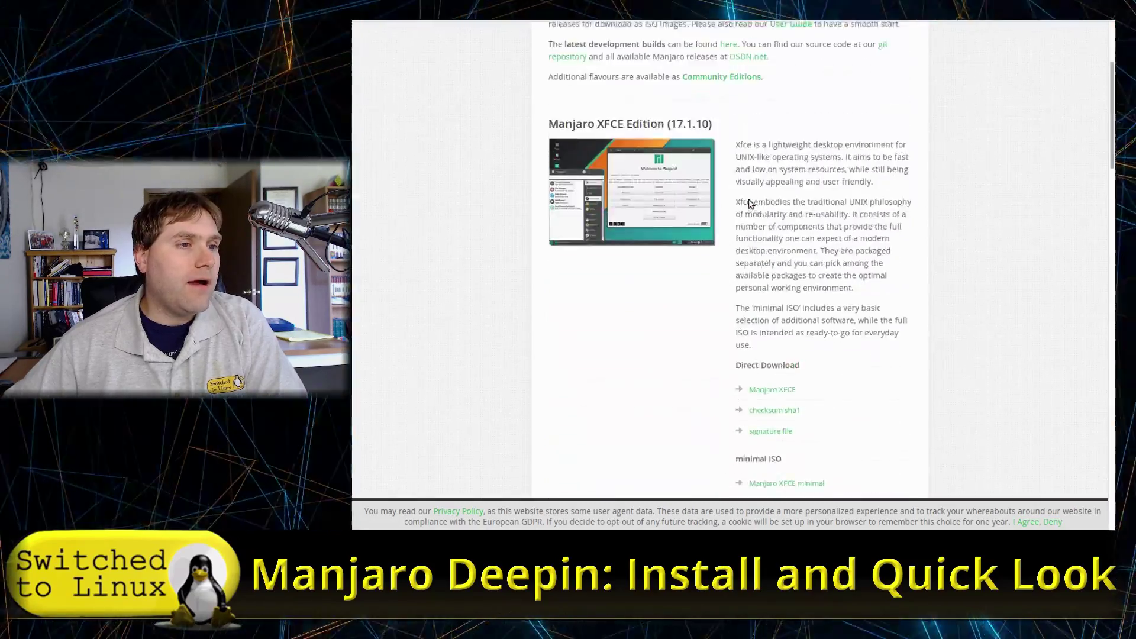
{"action": "mouse_move", "coordinate": [728, 72]}
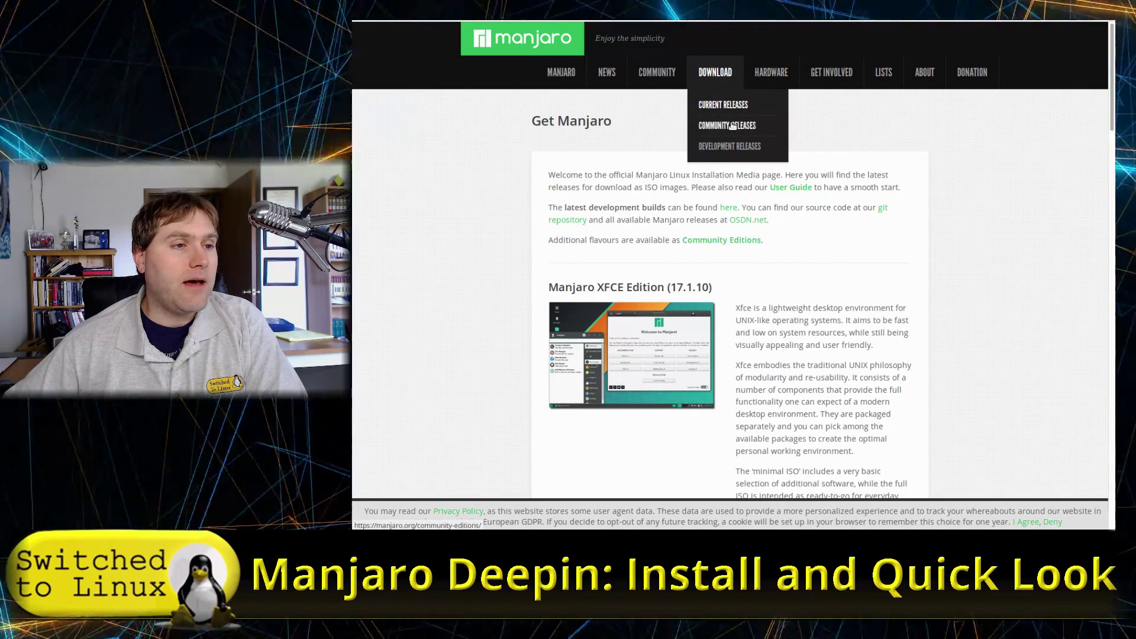
Step: Open Community Releases and scroll down the spins list to the Deepin 17.1.10 entry
{"action": "left_click", "coordinate": [768, 139]}
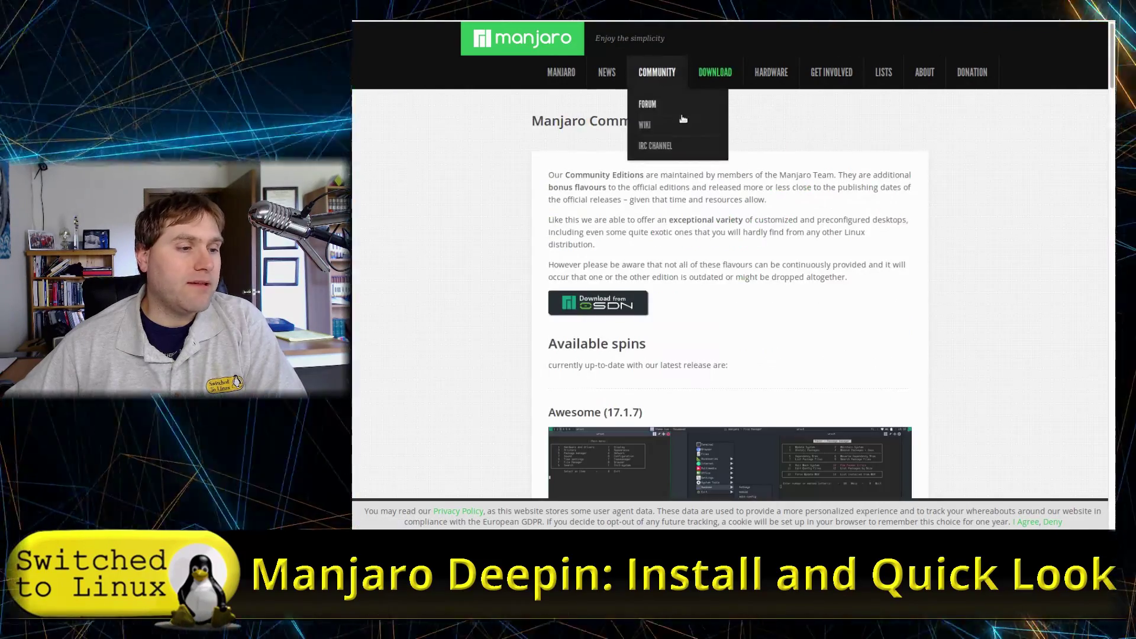
{"action": "scroll", "coordinate": [844, 160], "scroll_direction": "down", "scroll_amount": 4}
{"action": "scroll", "coordinate": [844, 160], "scroll_direction": "down", "scroll_amount": 1}
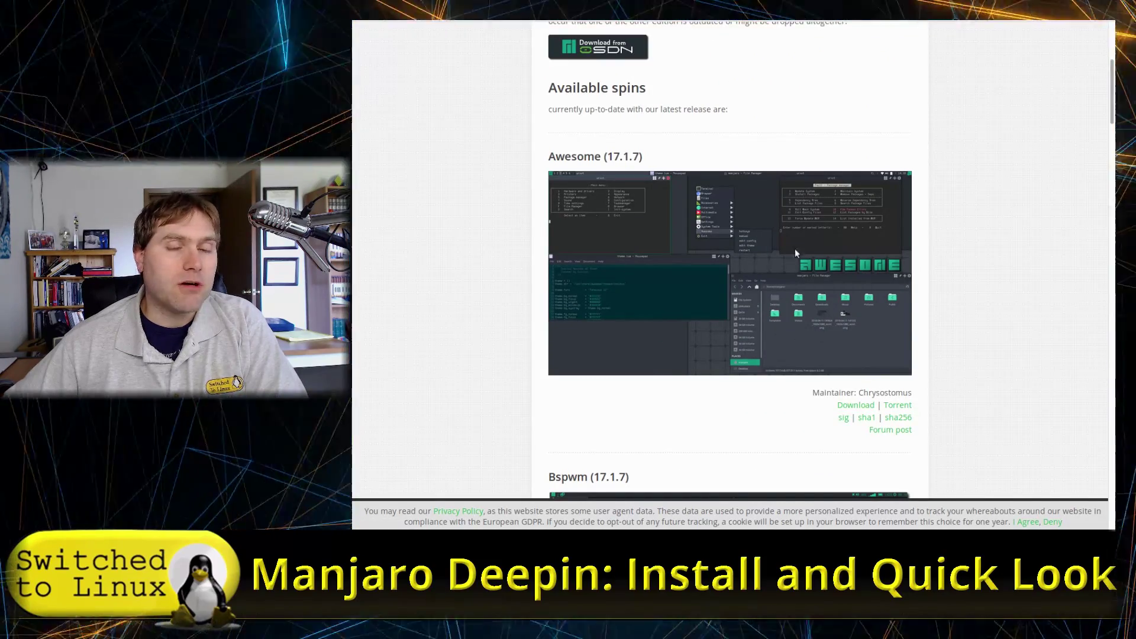
{"action": "scroll", "coordinate": [810, 278], "scroll_direction": "down", "scroll_amount": 3}
{"action": "scroll", "coordinate": [708, 173], "scroll_direction": "up", "scroll_amount": 1}
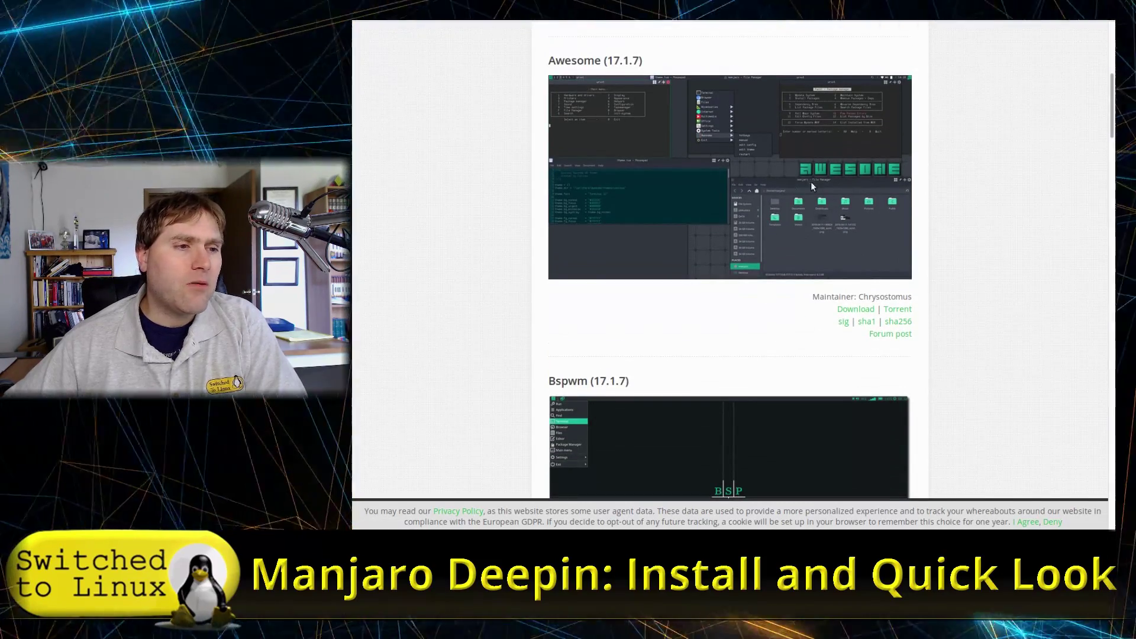
{"action": "scroll", "coordinate": [769, 202], "scroll_direction": "down", "scroll_amount": 6}
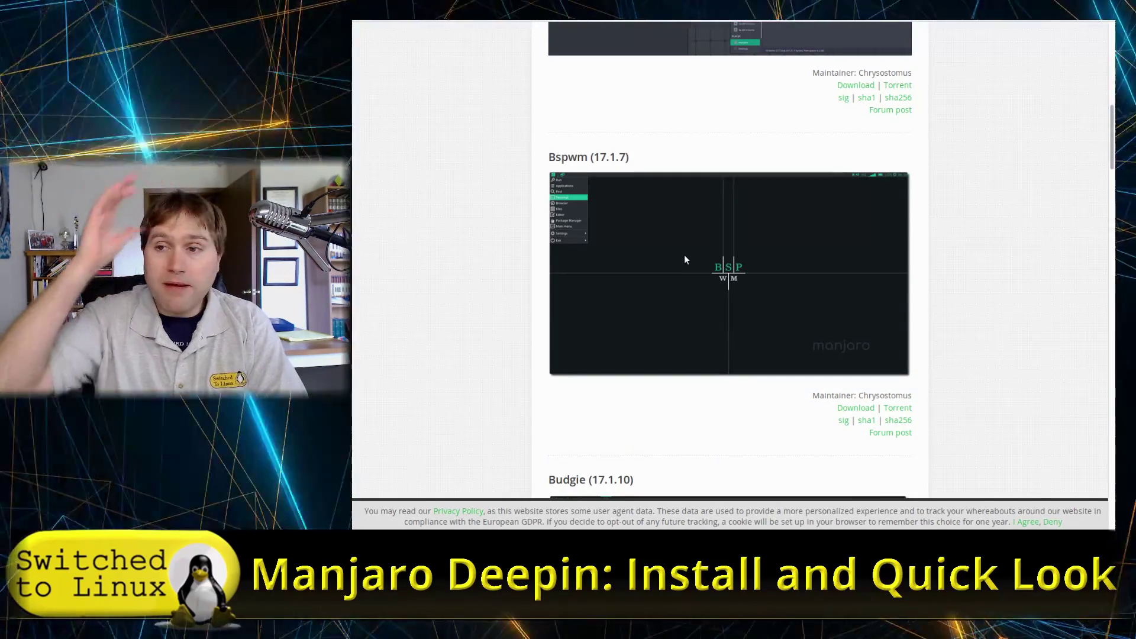
{"action": "scroll", "coordinate": [687, 260], "scroll_direction": "down", "scroll_amount": 3}
{"action": "scroll", "coordinate": [691, 260], "scroll_direction": "down", "scroll_amount": 6}
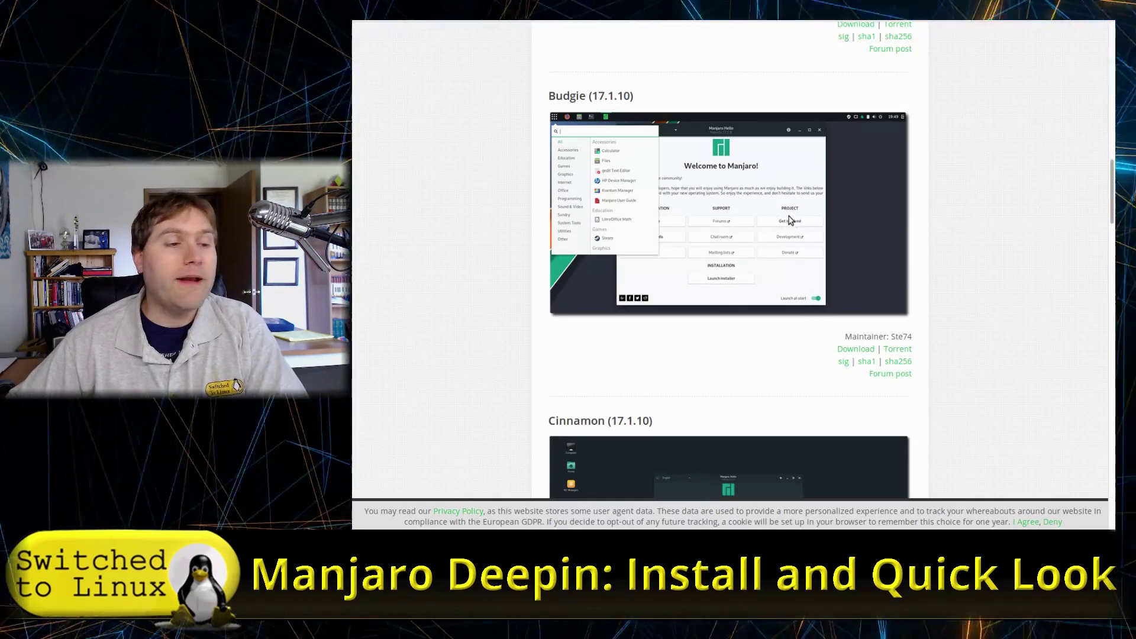
{"action": "scroll", "coordinate": [787, 221], "scroll_direction": "down", "scroll_amount": 3}
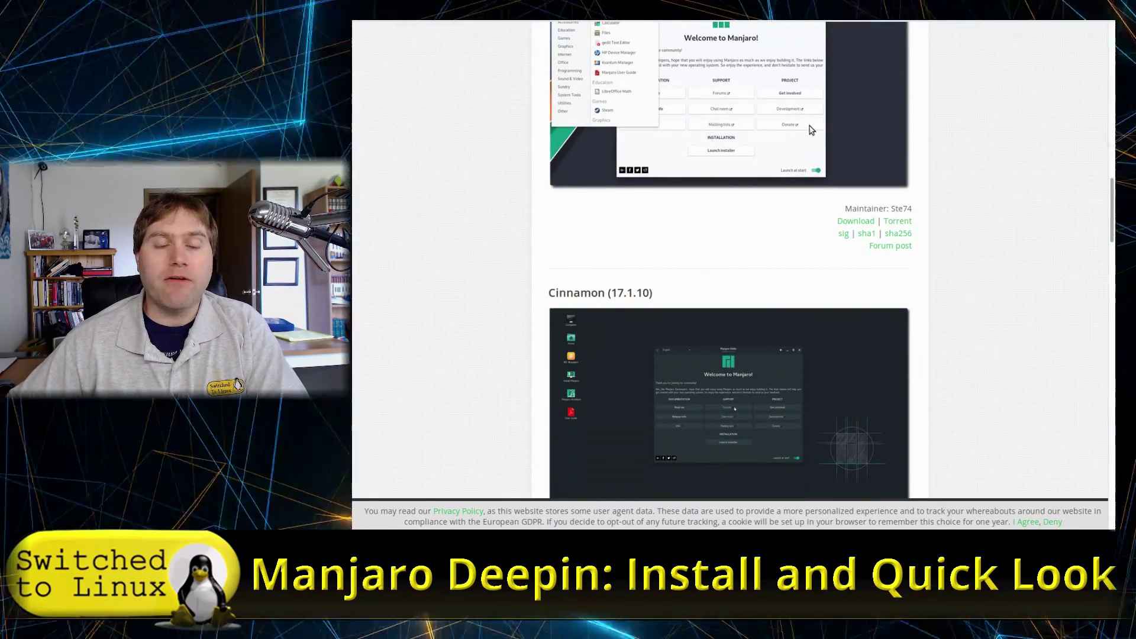
{"action": "scroll", "coordinate": [715, 155], "scroll_direction": "down", "scroll_amount": 3}
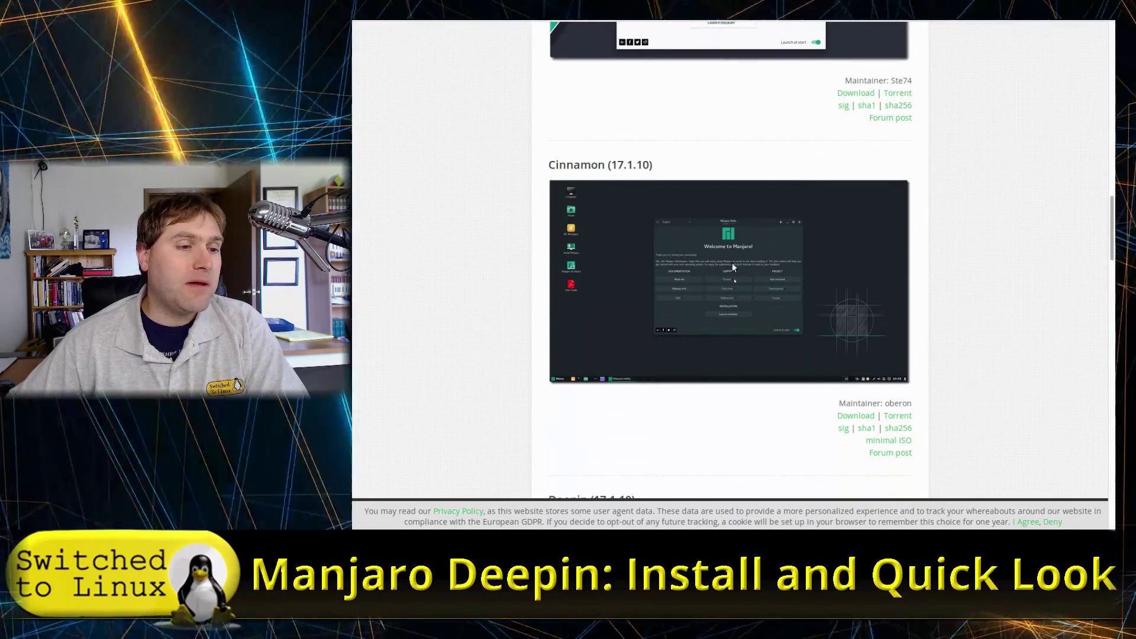
{"action": "scroll", "coordinate": [768, 283], "scroll_direction": "down", "scroll_amount": 7}
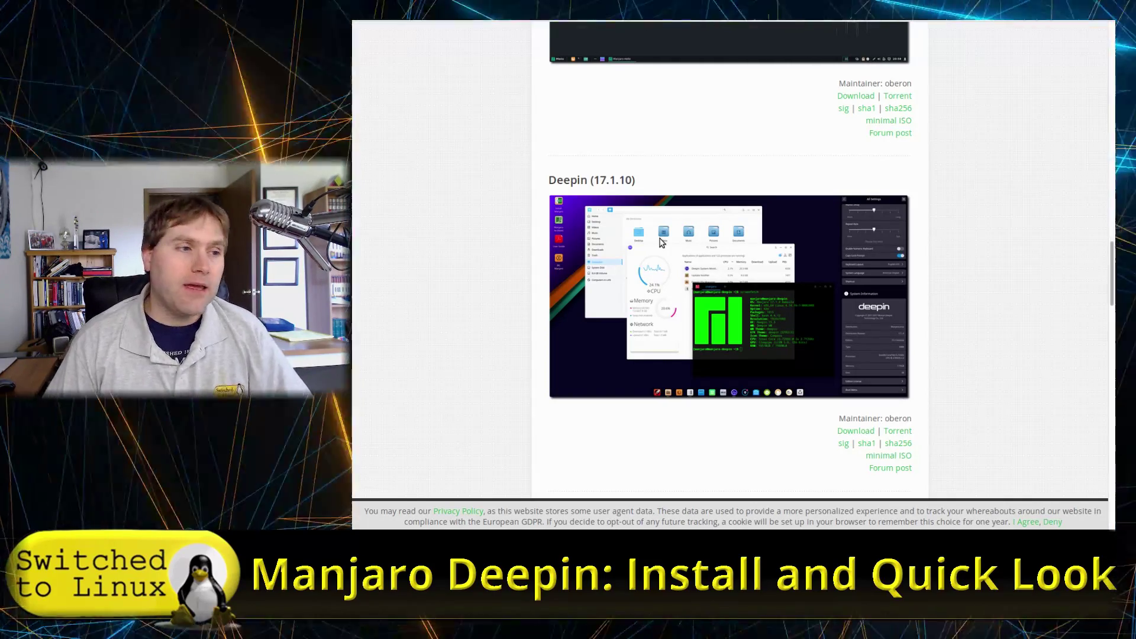
Step: Scroll the Community Editions page down to the Openbox spin and back up to Deepin
{"action": "scroll", "coordinate": [712, 172], "scroll_direction": "down", "scroll_amount": 6}
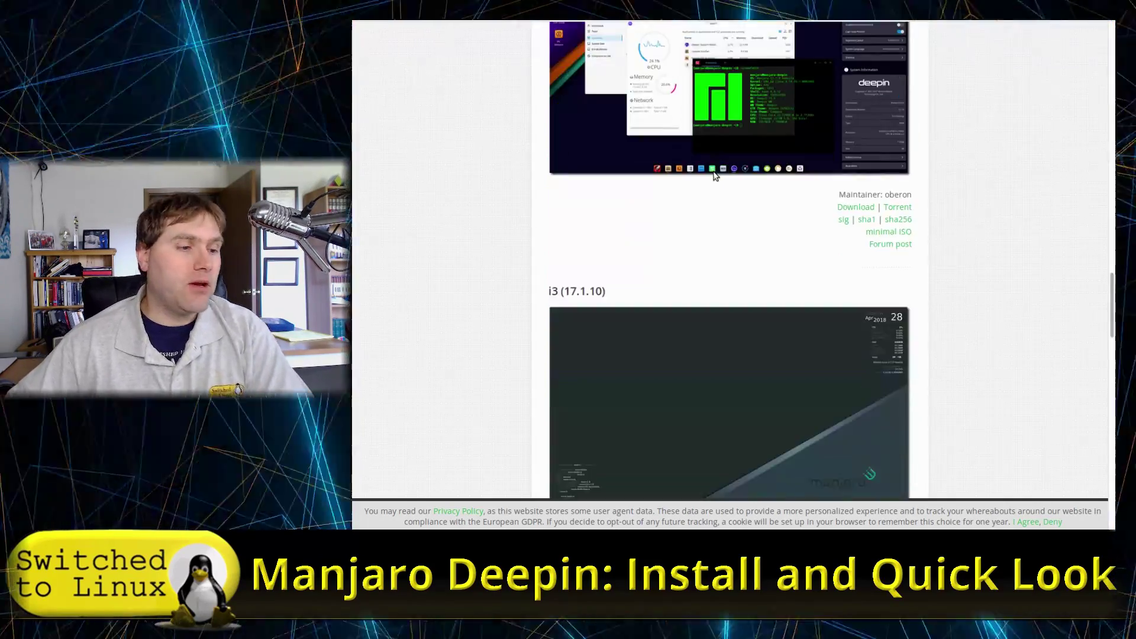
{"action": "scroll", "coordinate": [726, 192], "scroll_direction": "down", "scroll_amount": 6}
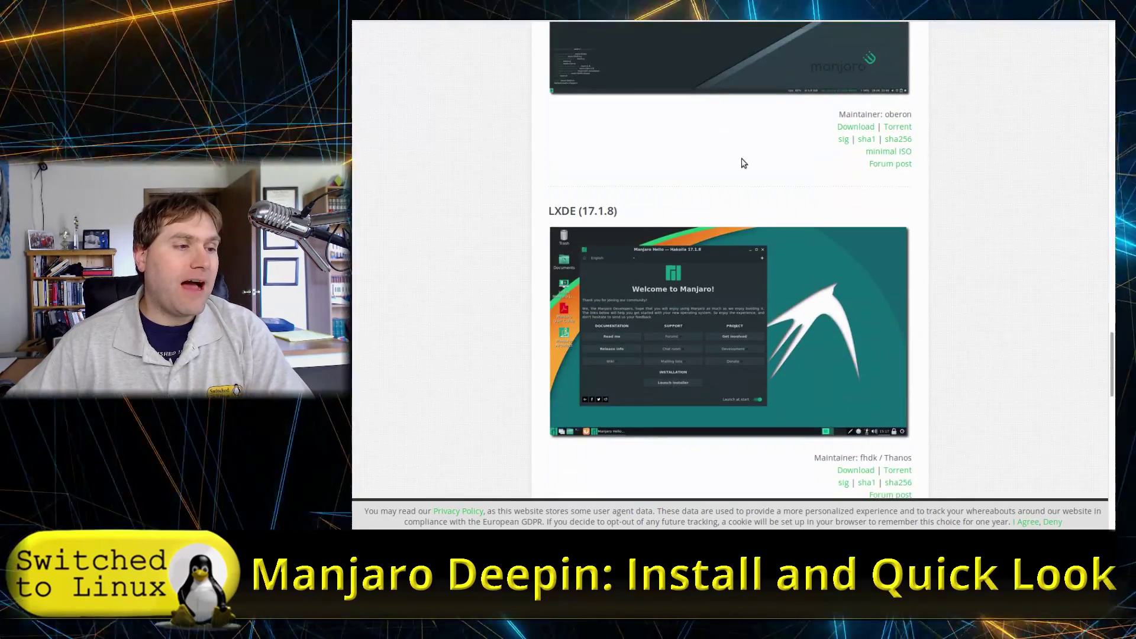
{"action": "scroll", "coordinate": [737, 179], "scroll_direction": "down", "scroll_amount": 10}
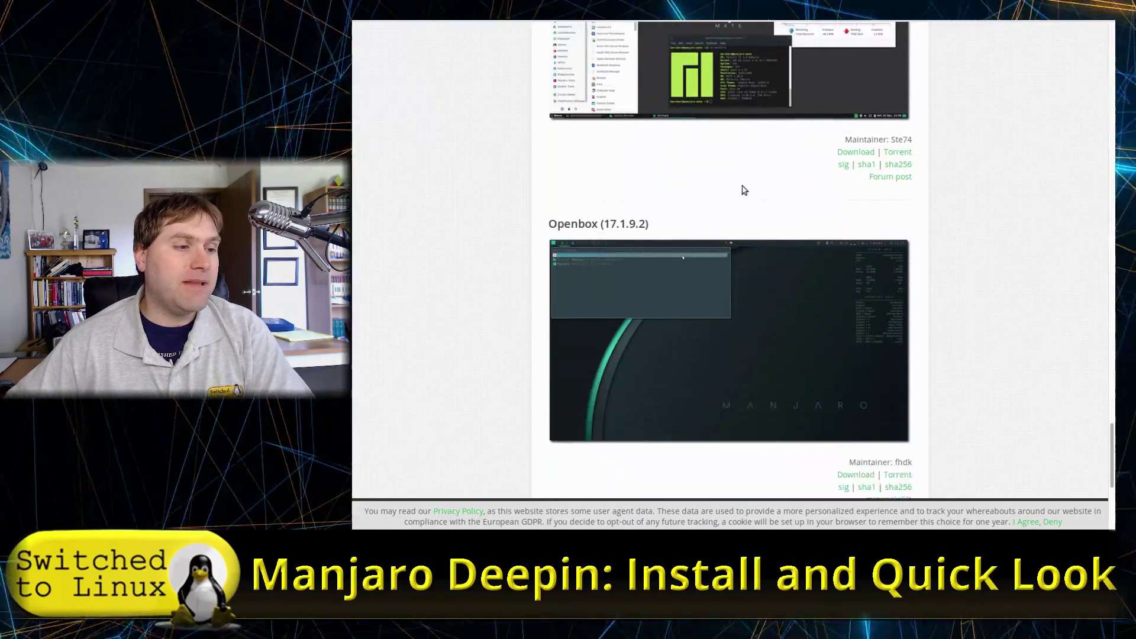
{"action": "scroll", "coordinate": [755, 166], "scroll_direction": "up", "scroll_amount": 8}
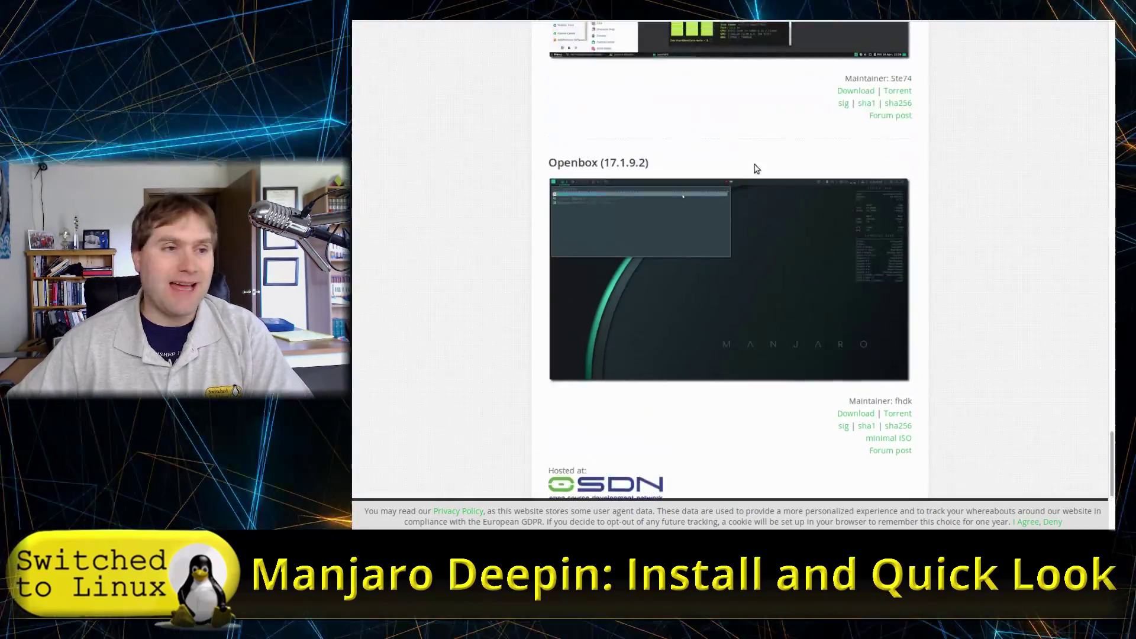
{"action": "scroll", "coordinate": [753, 169], "scroll_direction": "up", "scroll_amount": 5}
{"action": "scroll", "coordinate": [687, 264], "scroll_direction": "up", "scroll_amount": 8}
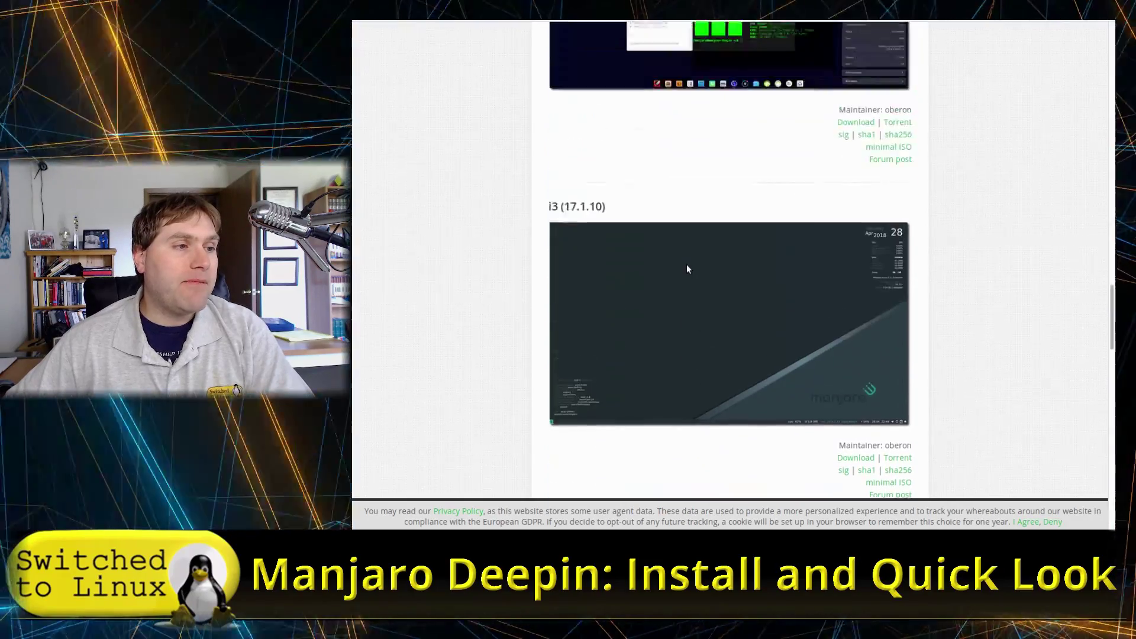
{"action": "scroll", "coordinate": [686, 267], "scroll_direction": "up", "scroll_amount": 2}
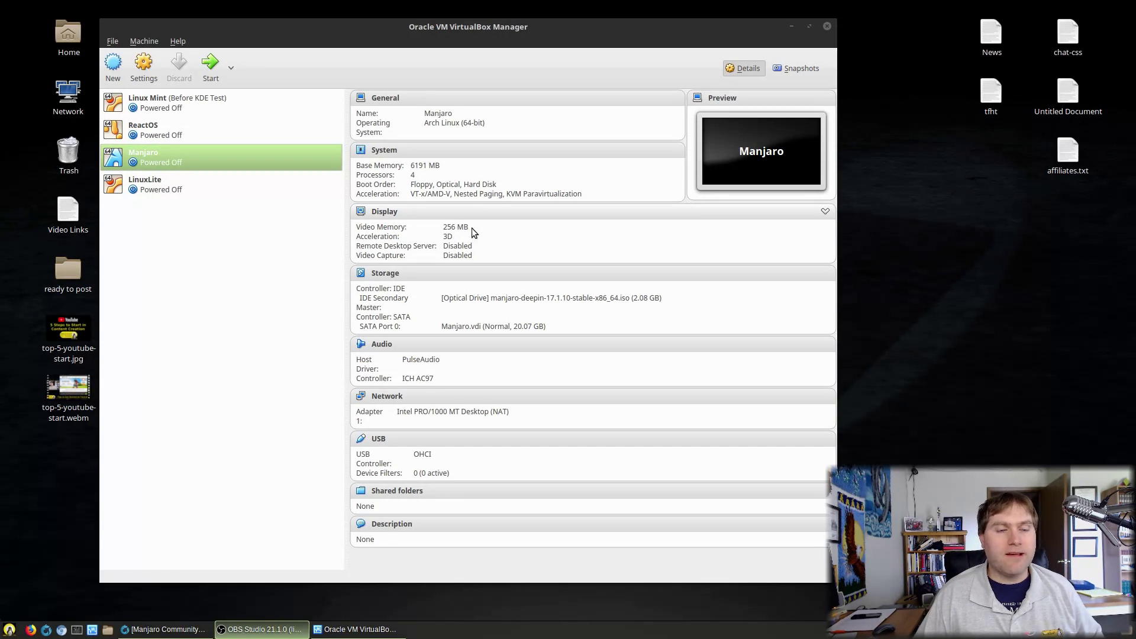
Step: Set the Manjaro VM's video memory to 256 MB with vboxmanage modifyvm --vram 256, then start it
{"action": "key", "text": "ctrl+alt+t"}
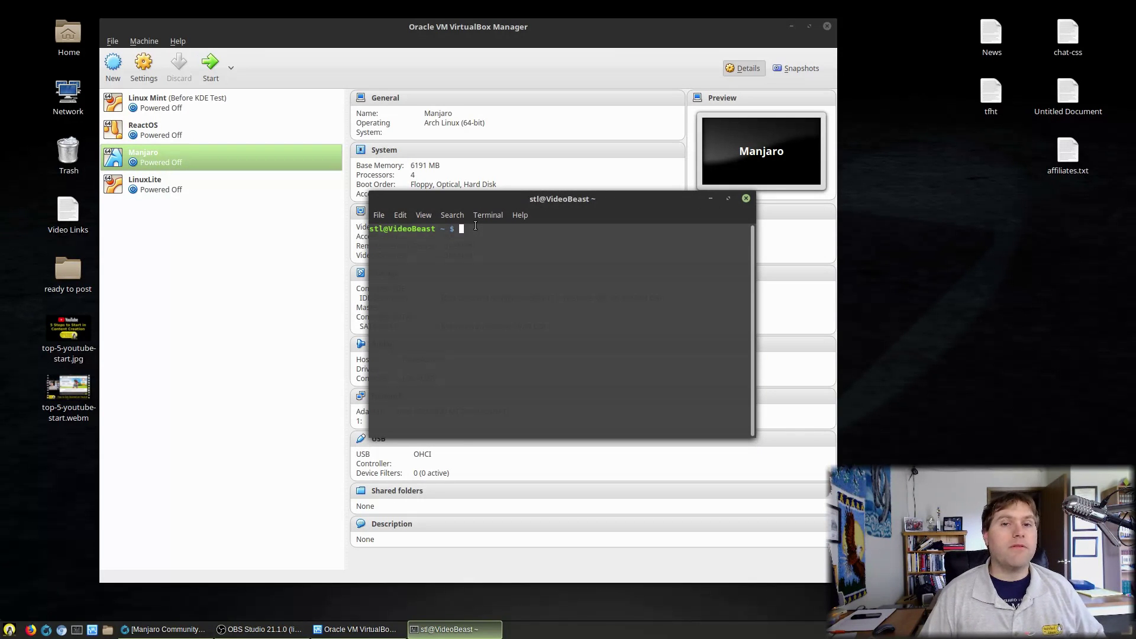
{"action": "left_click_drag", "start_coordinate": [555, 202], "coordinate": [503, 218]}
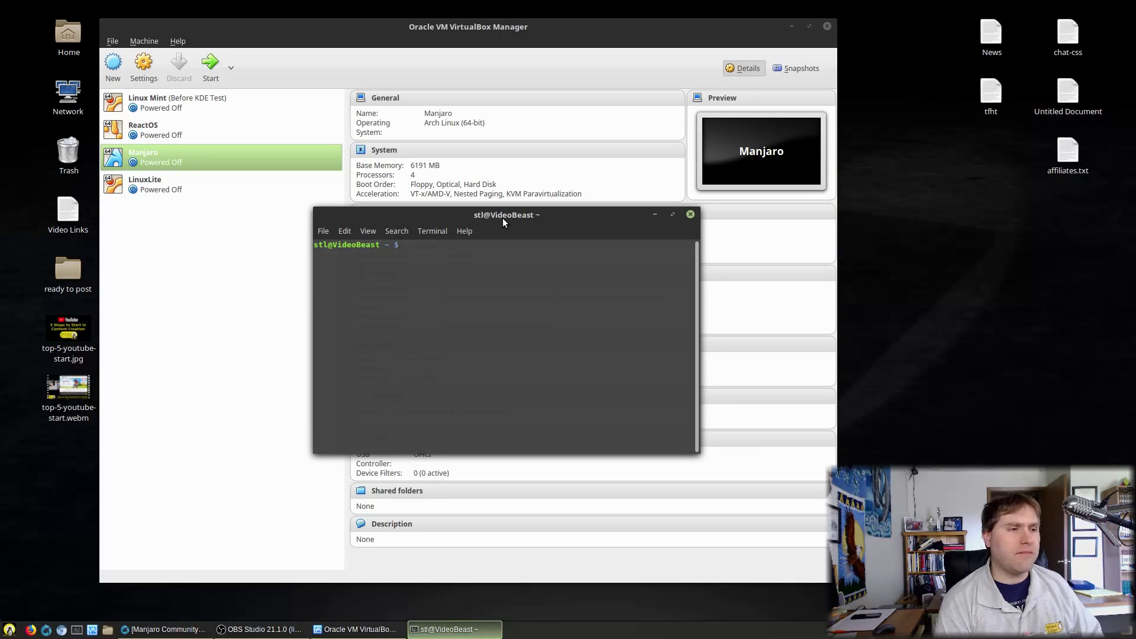
{"action": "type", "text": "vboxmanage modifyvm \"Manjaro\" --vram 256"}
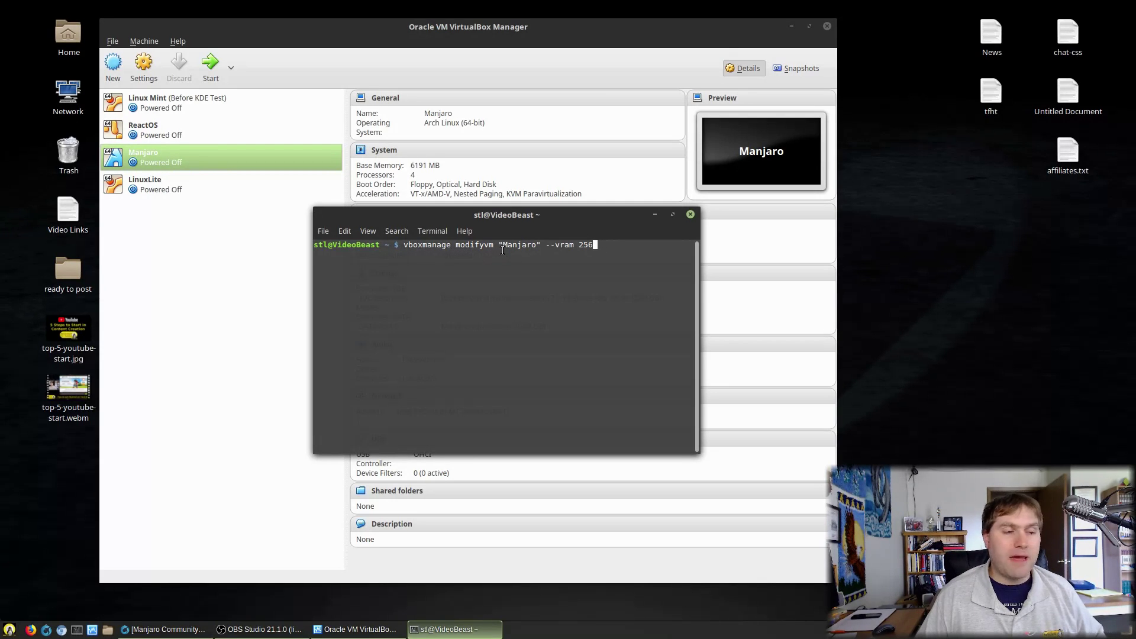
{"action": "left_click_drag", "start_coordinate": [502, 249], "coordinate": [594, 247]}
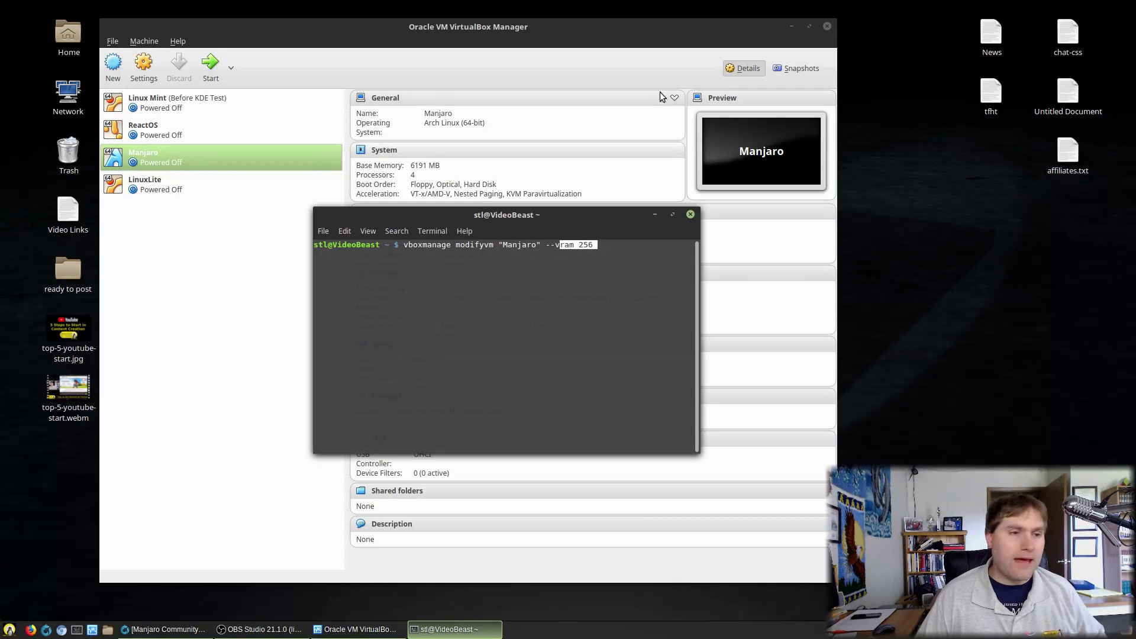
{"action": "left_click", "coordinate": [662, 257]}
{"action": "key", "text": "Return"}
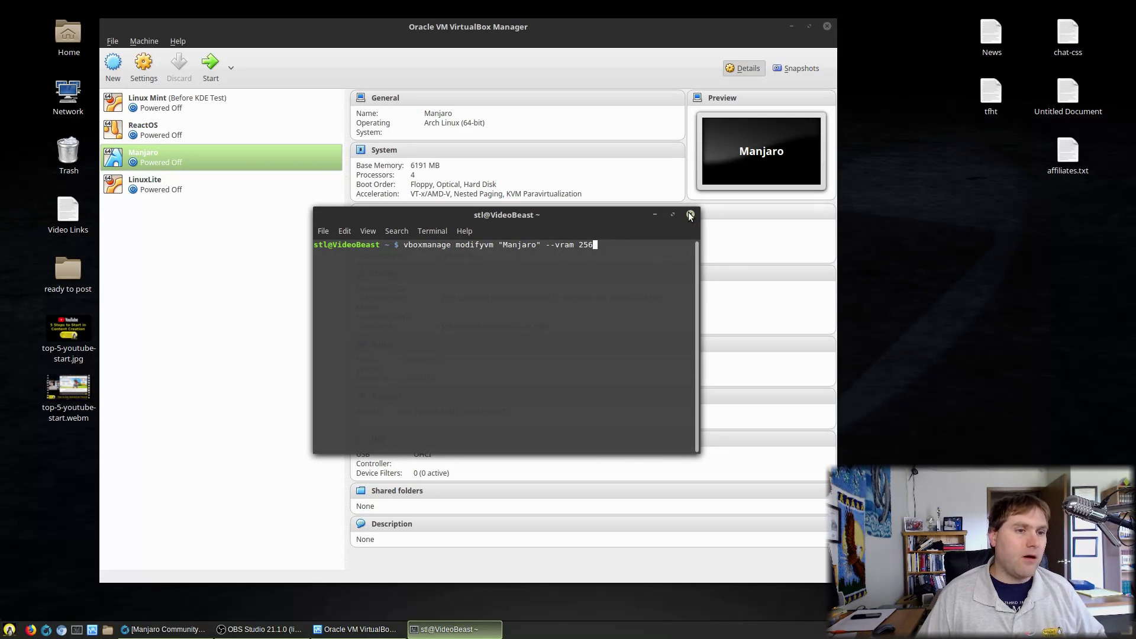
{"action": "left_click", "coordinate": [690, 214]}
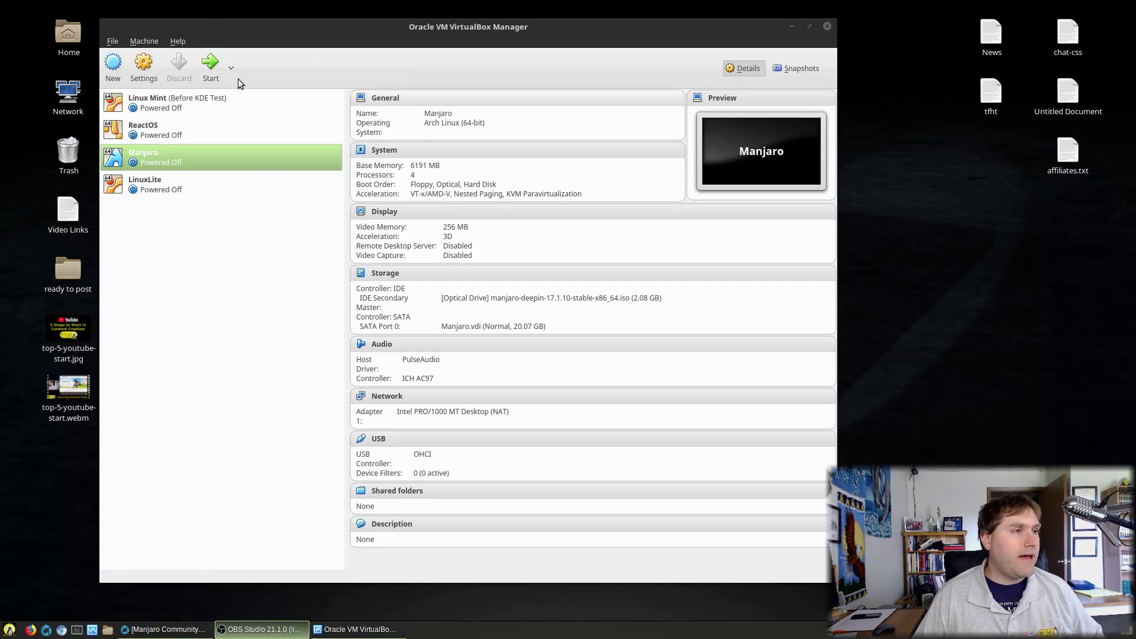
{"action": "left_click", "coordinate": [211, 64]}
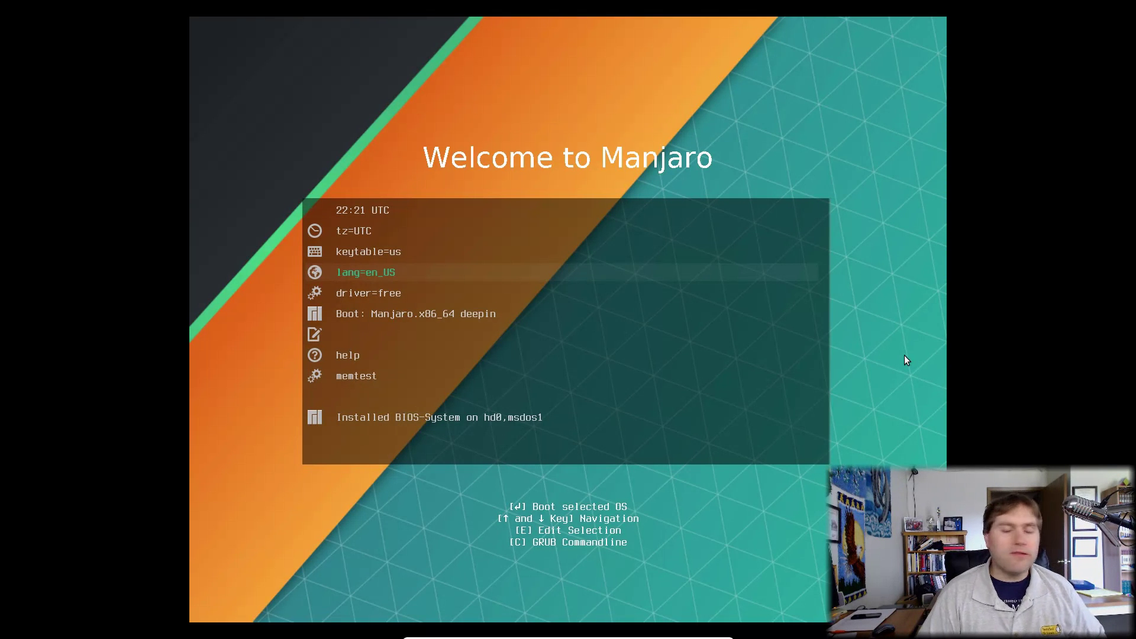
Step: Change the boot menu's driver option from free to nonfree and highlight the Manjaro deepin boot entry
{"action": "key", "text": "Up"}
{"action": "key", "text": "Up"}
{"action": "key", "text": "Down"}
{"action": "key", "text": "Down"}
{"action": "key", "text": "Down"}
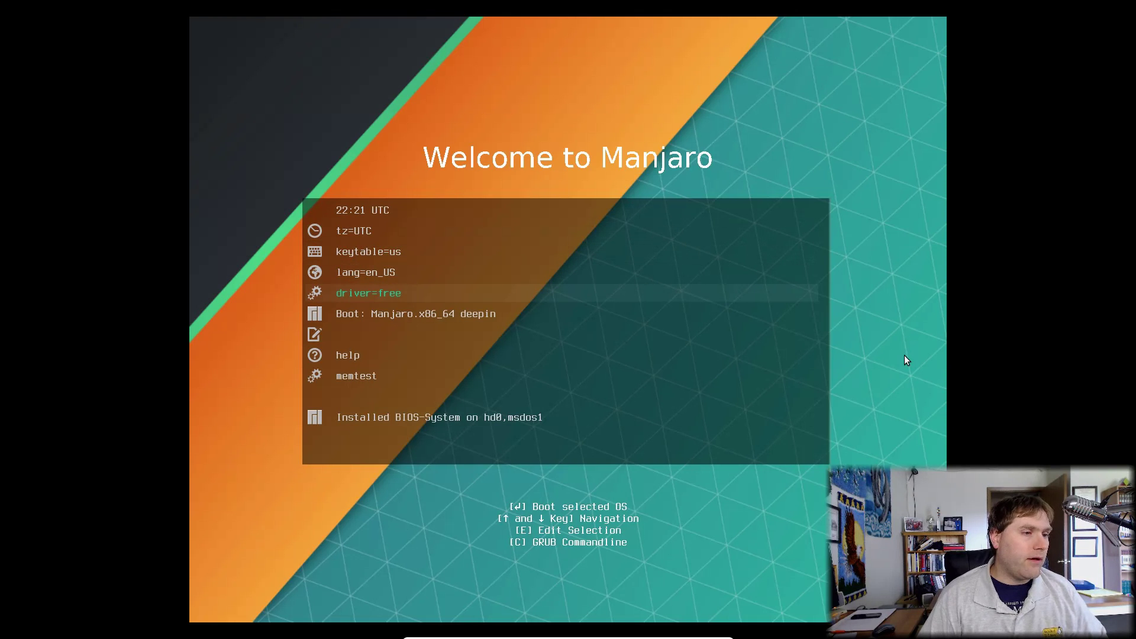
{"action": "key", "text": "Up"}
{"action": "key", "text": "Up"}
{"action": "key", "text": "Up"}
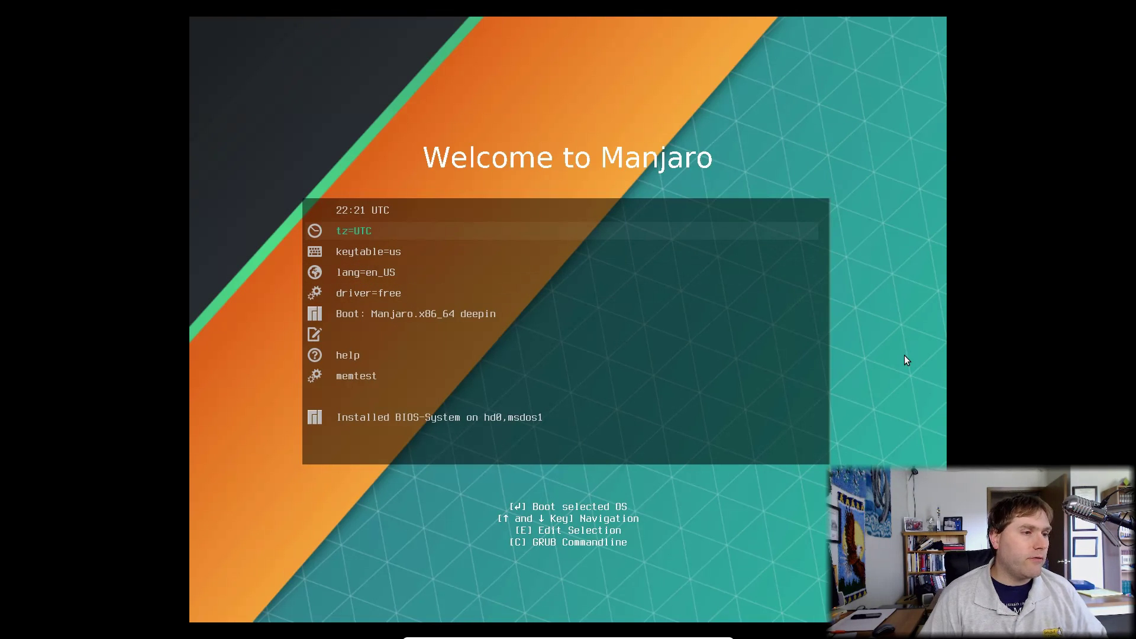
{"action": "key", "text": "Down"}
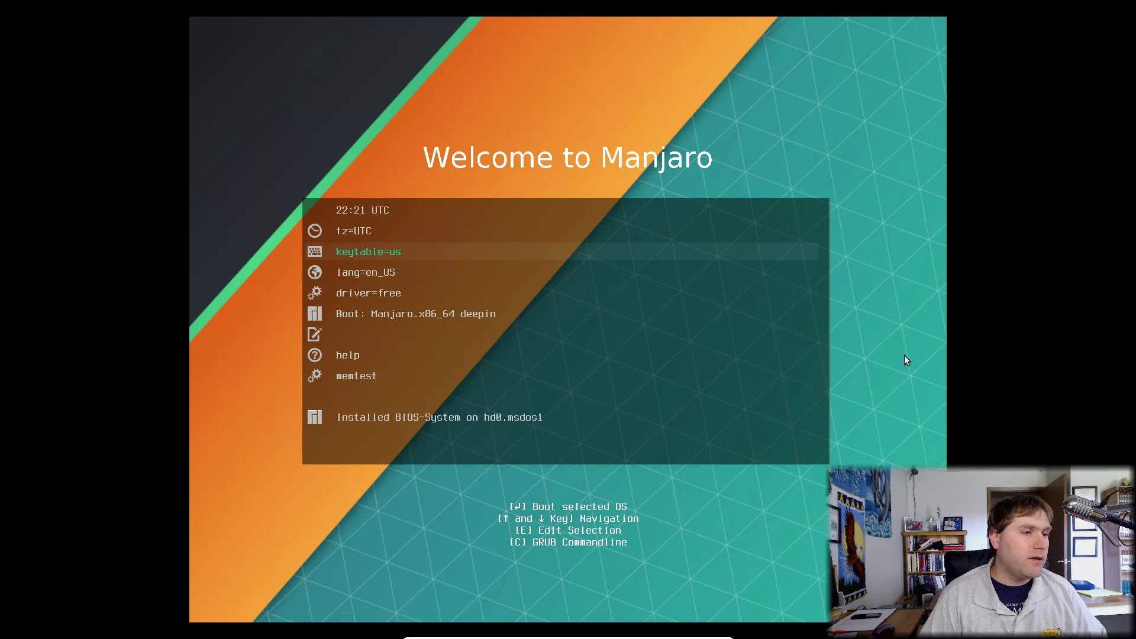
{"action": "key", "text": "Down"}
{"action": "key", "text": "Up"}
{"action": "key", "text": "Down"}
{"action": "key", "text": "Down"}
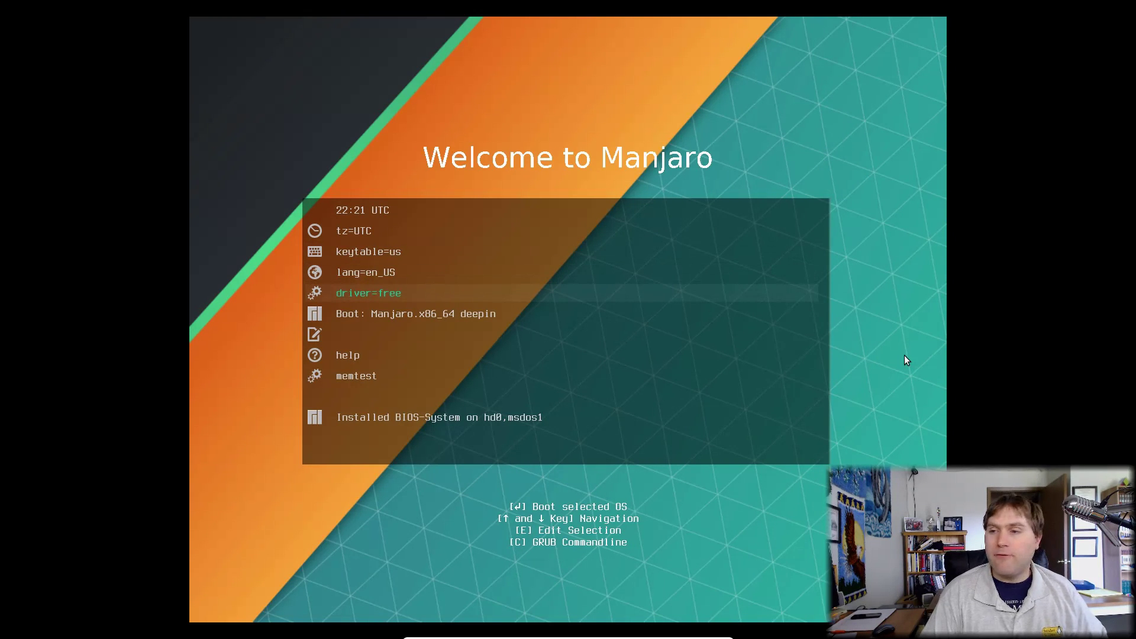
{"action": "key", "text": "Return"}
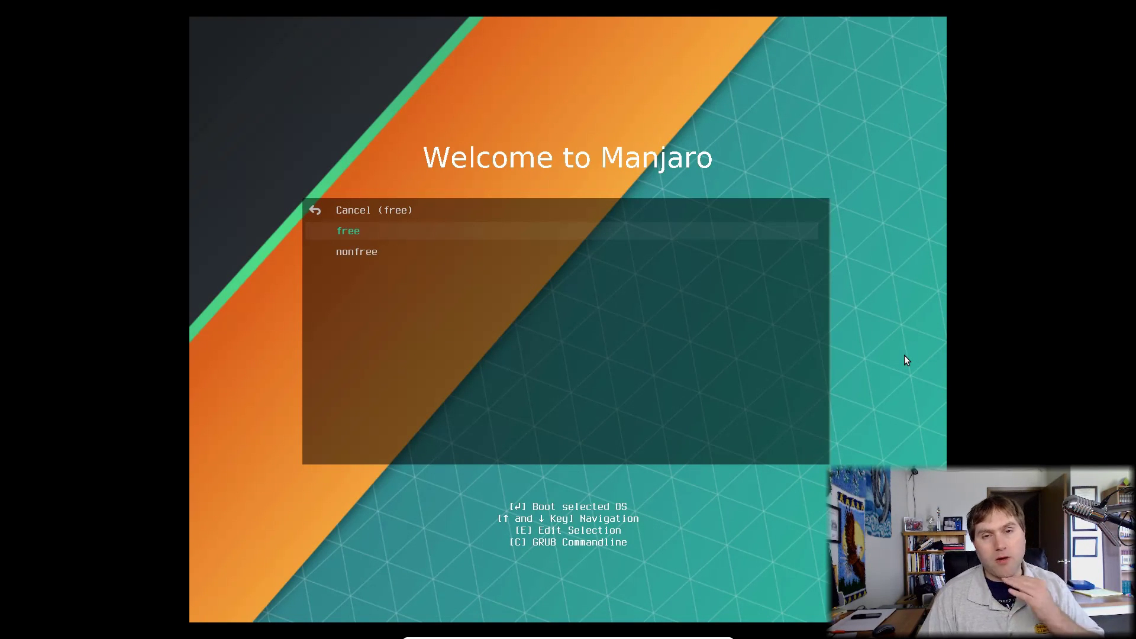
{"action": "key", "text": "Down"}
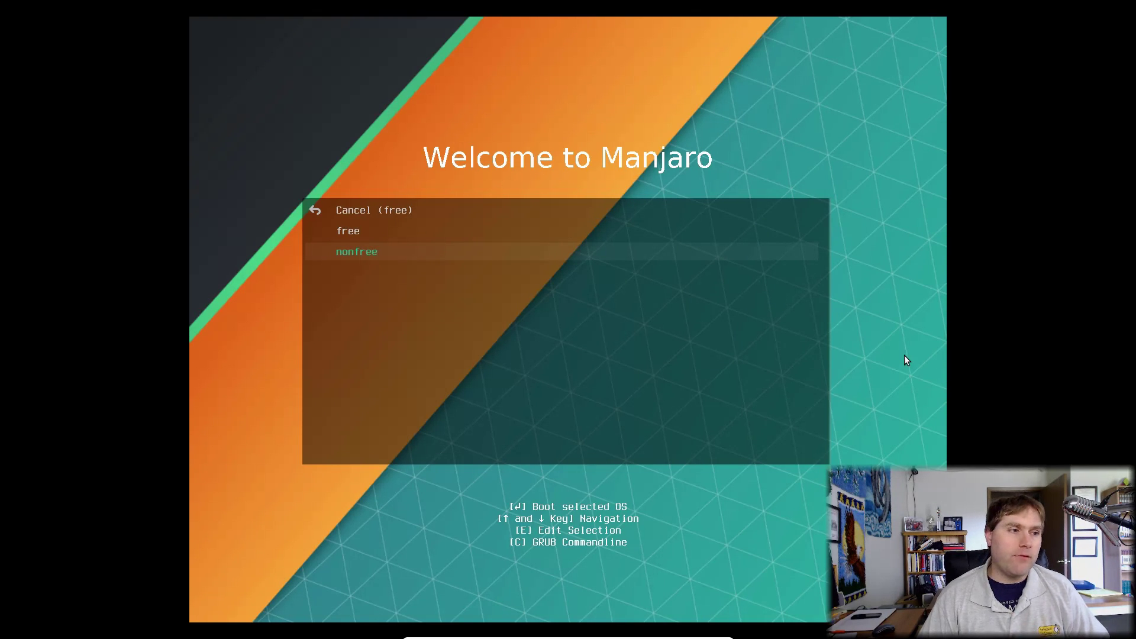
{"action": "key", "text": "Up"}
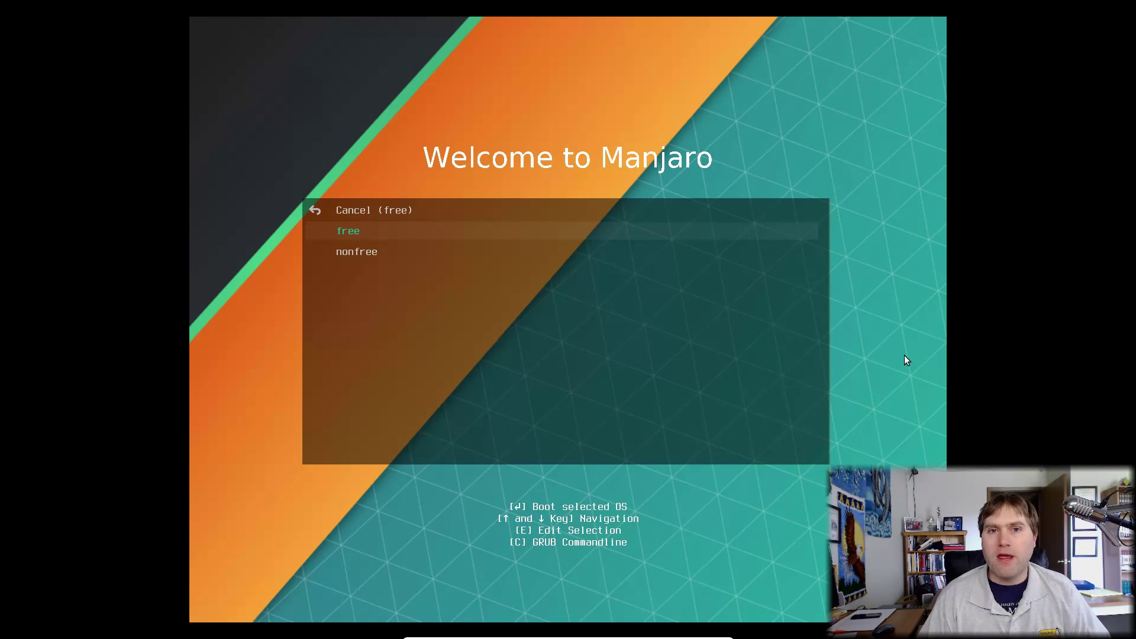
{"action": "key", "text": "Down"}
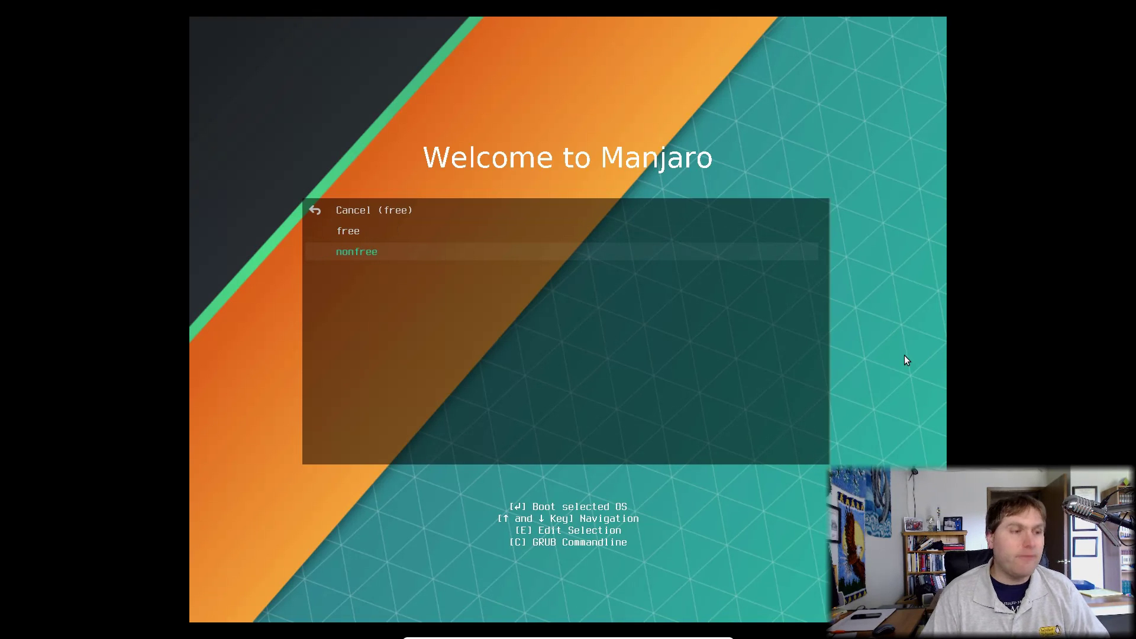
{"action": "key", "text": "Return"}
{"action": "key", "text": "Down"}
{"action": "key", "text": "Down"}
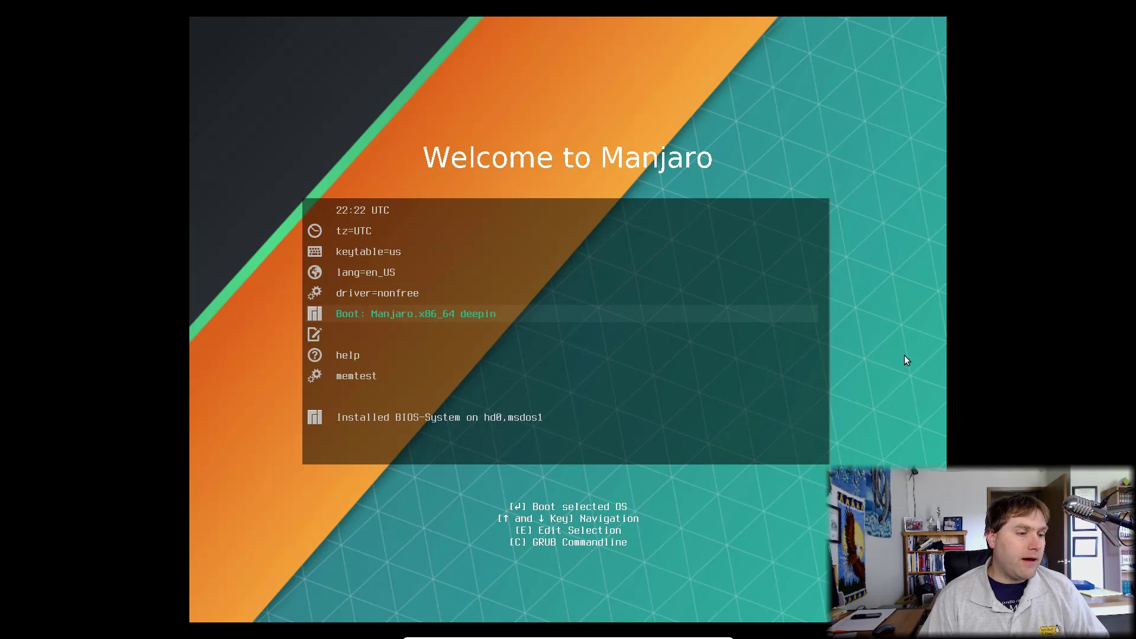
Step: Boot the Manjaro.x86_64 deepin entry into the live desktop with Manjaro Hello open
{"action": "key", "text": "Return"}
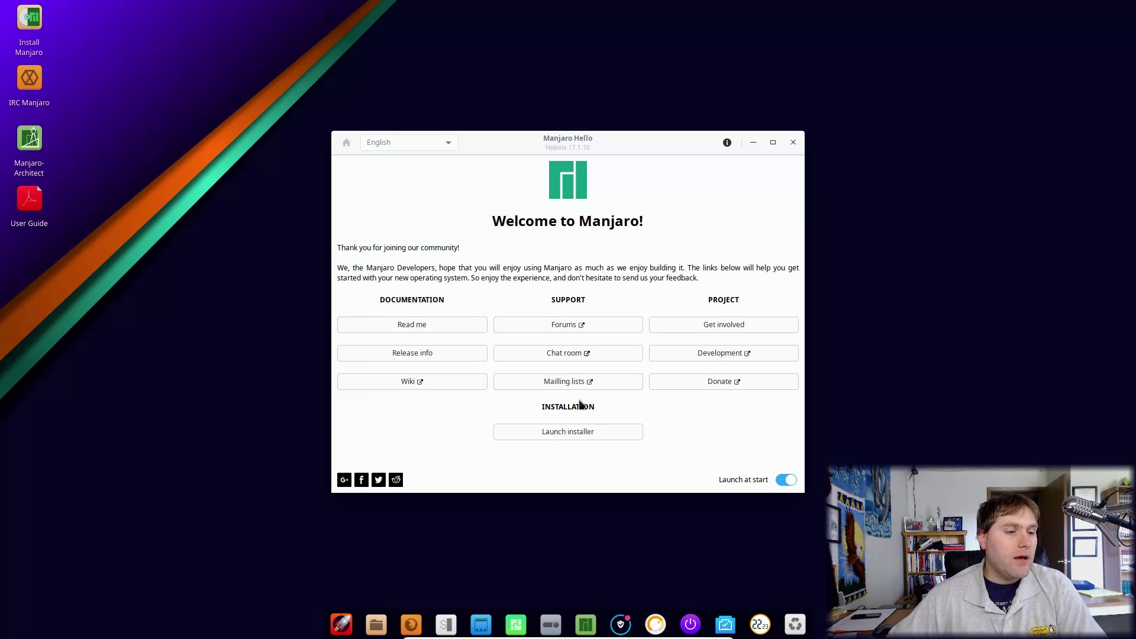
Step: Launch the installer and accept English (US) and the America/New York timezone
{"action": "left_click", "coordinate": [573, 434]}
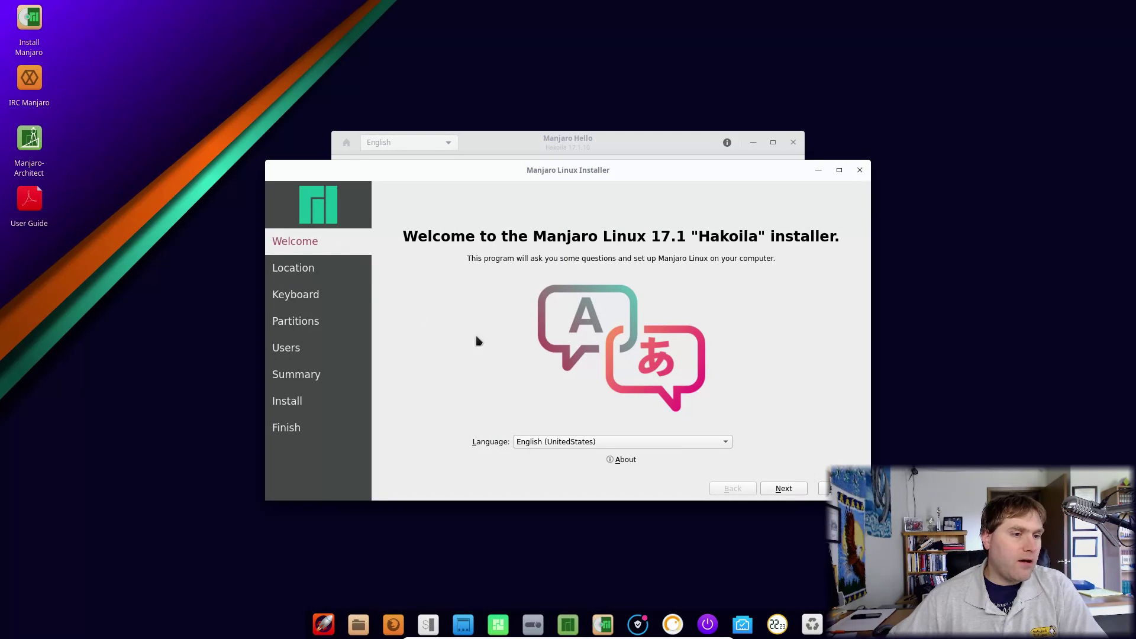
{"action": "left_click", "coordinate": [784, 489]}
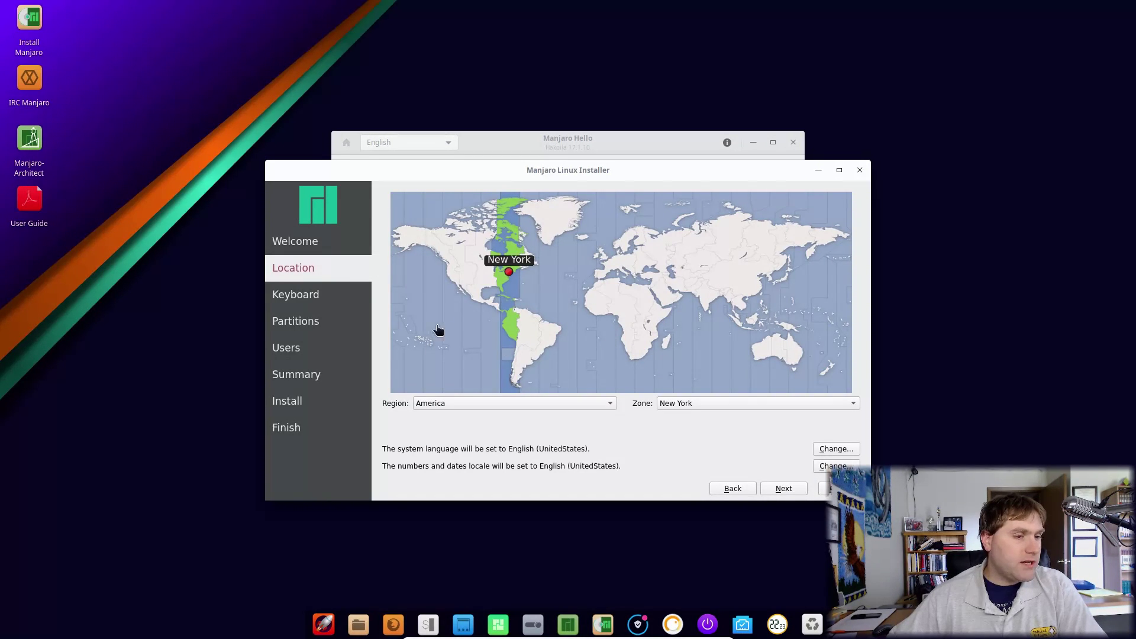
{"action": "left_click", "coordinate": [784, 489]}
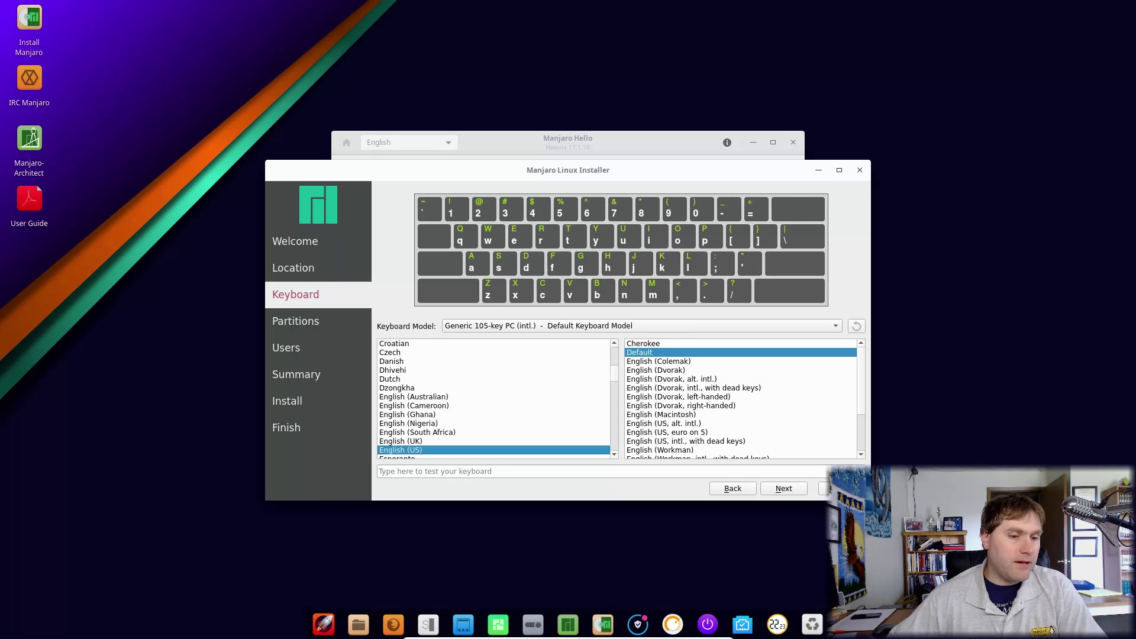
Step: Keep the English (US) keyboard and choose to replace the 11.3 GiB Manjaro Linux ext4 partition
{"action": "left_click", "coordinate": [790, 491]}
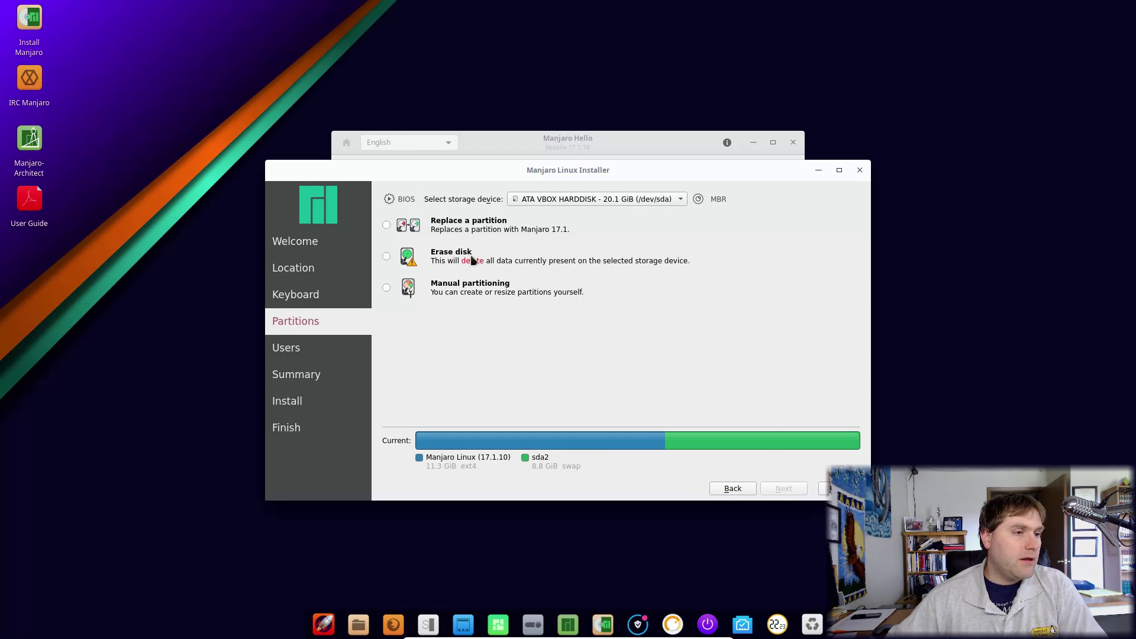
{"action": "left_click", "coordinate": [387, 226]}
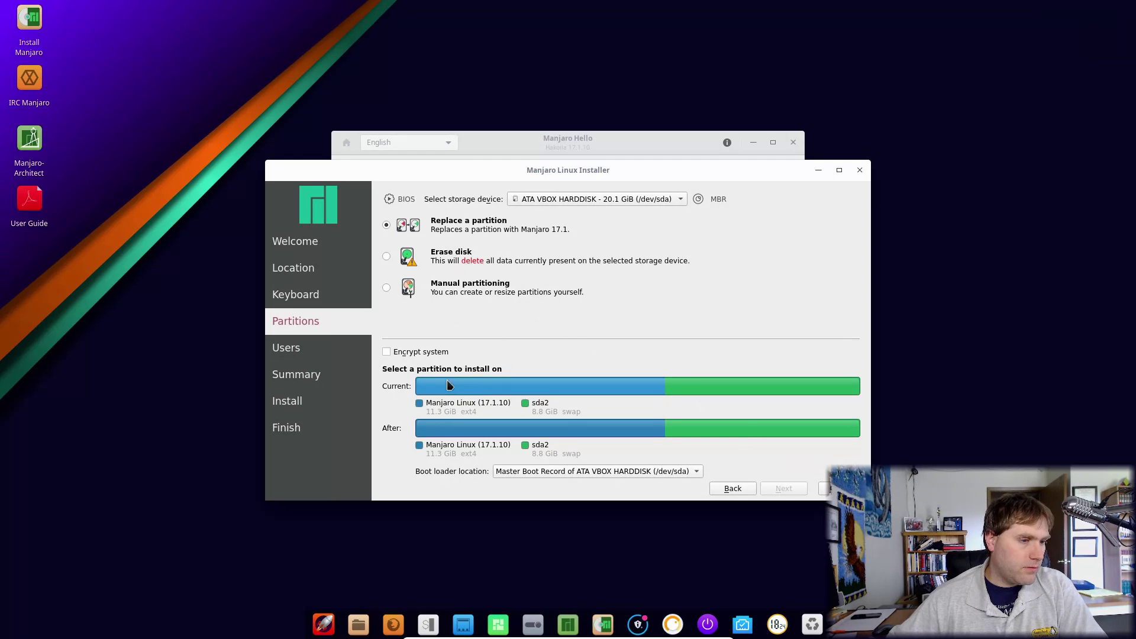
{"action": "left_click", "coordinate": [477, 389]}
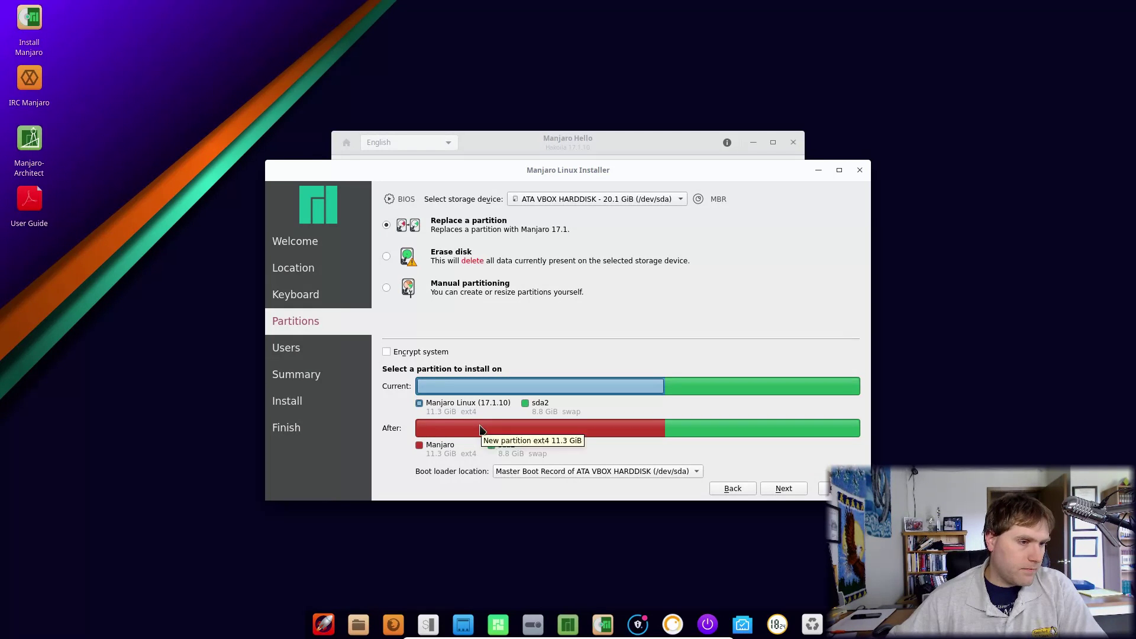
{"action": "left_click", "coordinate": [715, 381]}
{"action": "left_click", "coordinate": [638, 388]}
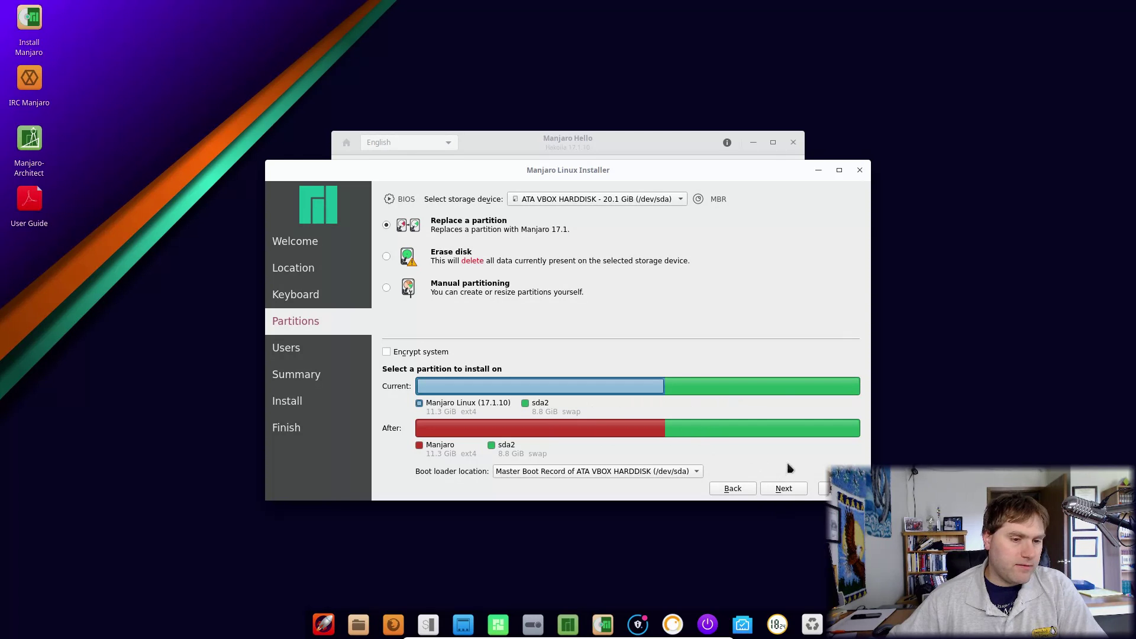
Step: Enter the name manjaro and type the account password in both password fields
{"action": "left_click", "coordinate": [785, 489]}
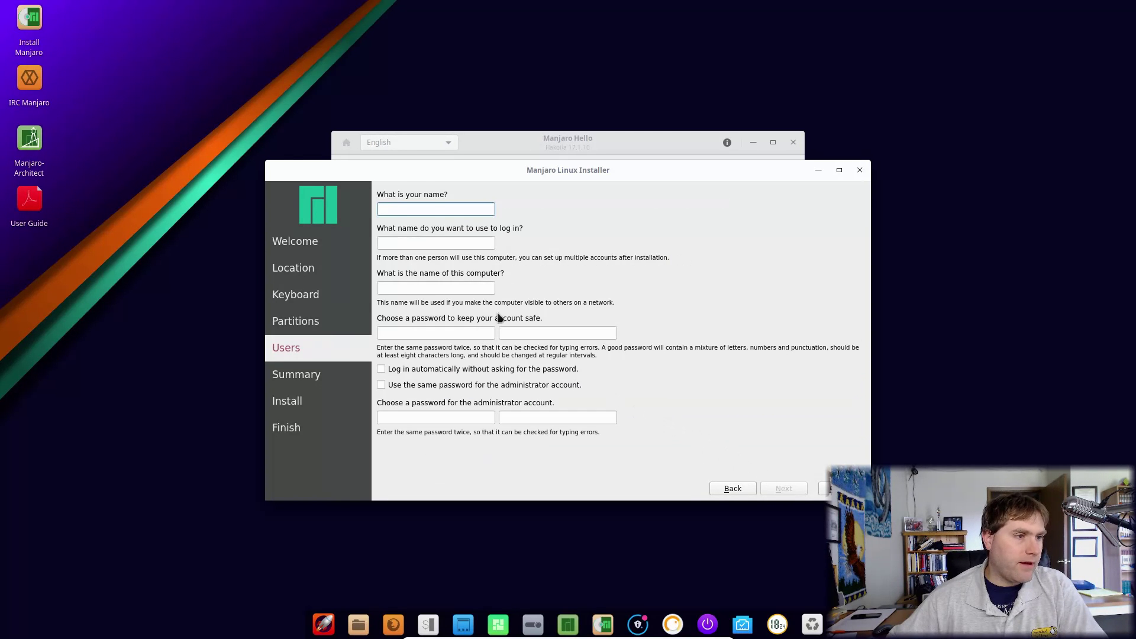
{"action": "type", "text": "manjaro"}
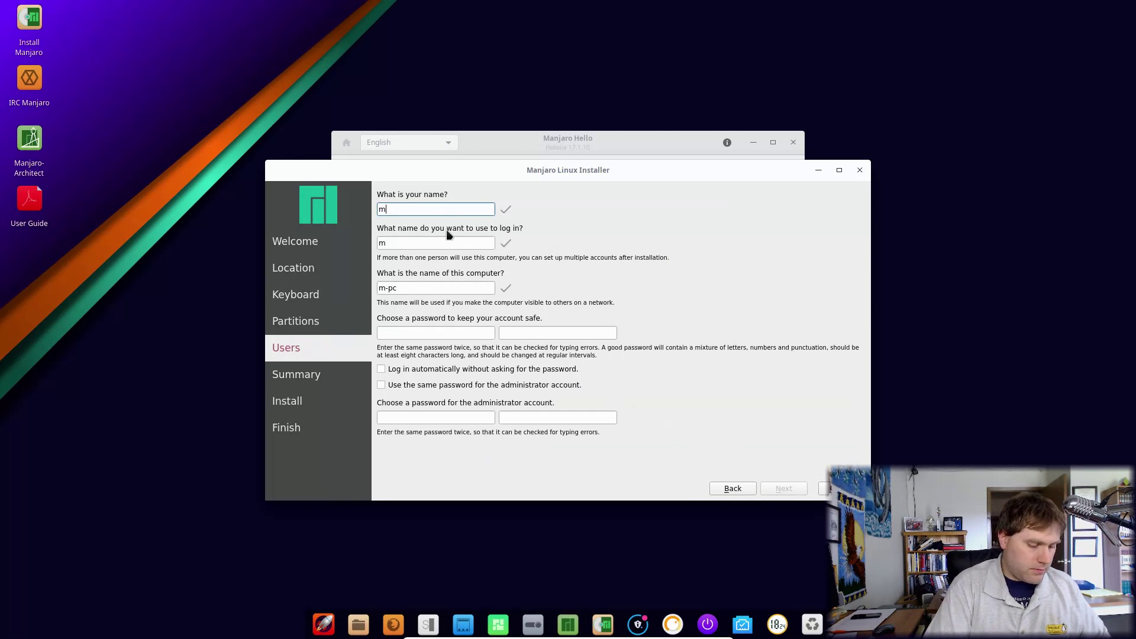
{"action": "key", "text": "Tab"}
{"action": "key", "text": "Tab"}
{"action": "key", "text": "Tab"}
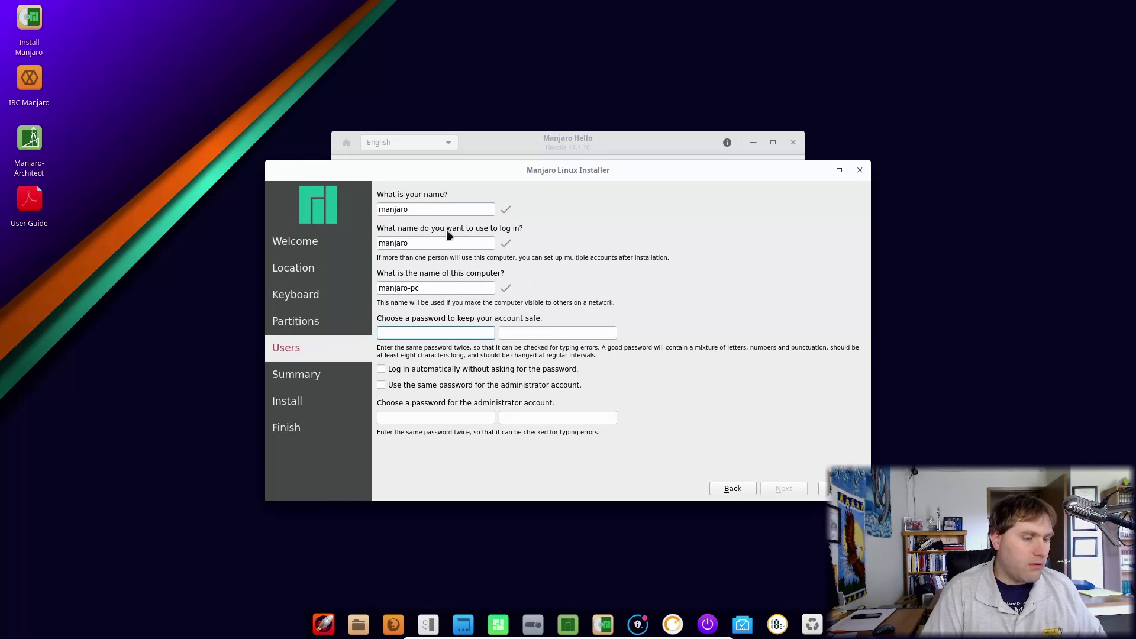
{"action": "type", "text": "manjaro"}
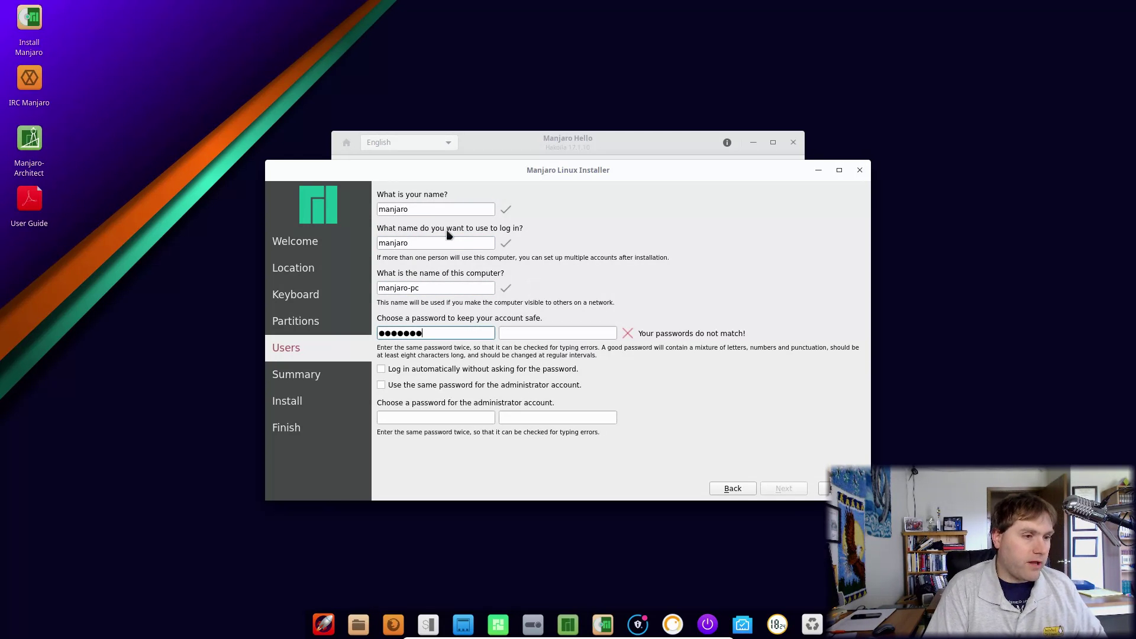
{"action": "key", "text": "Tab"}
{"action": "type", "text": "ma"}
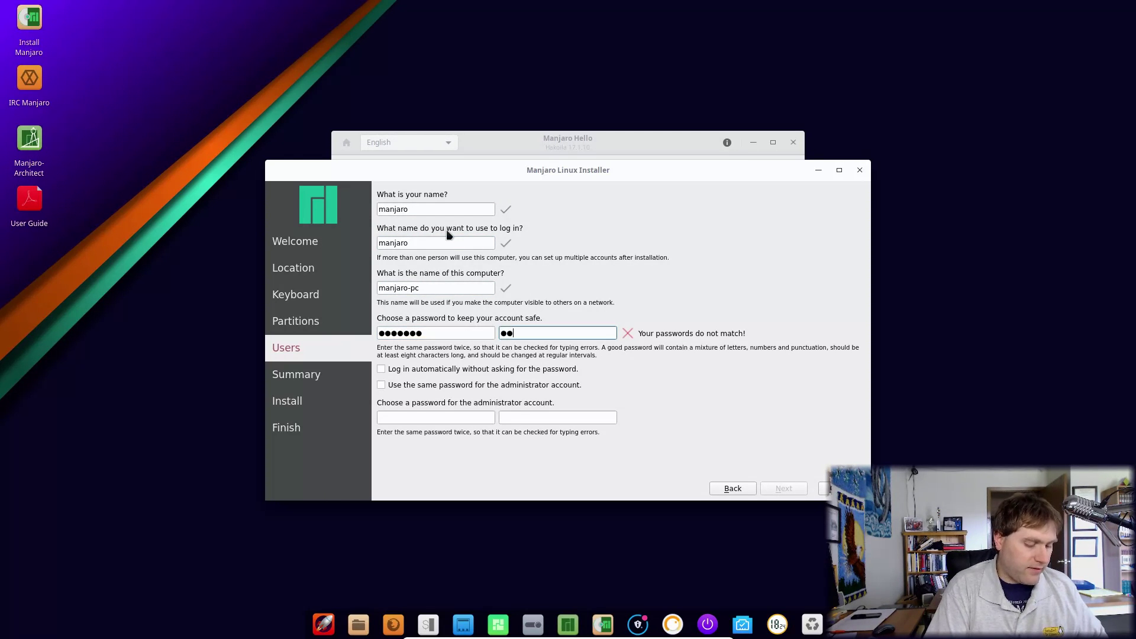
{"action": "type", "text": "njaro"}
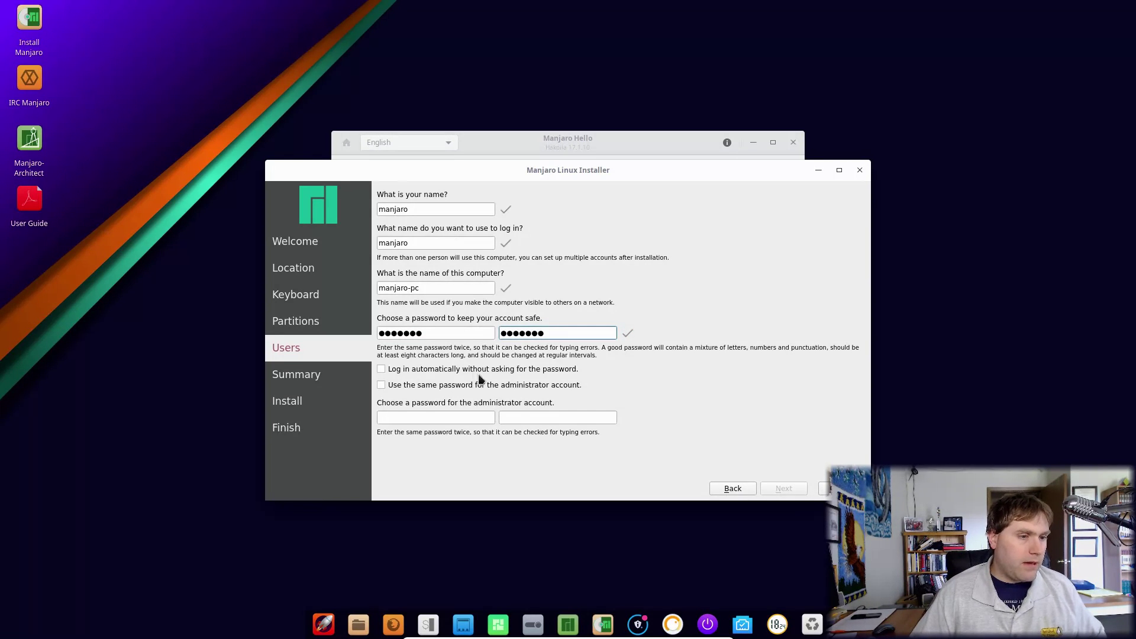
Step: Enable automatic login and reuse the user password for the administrator, reaching the Summary
{"action": "left_click", "coordinate": [469, 371]}
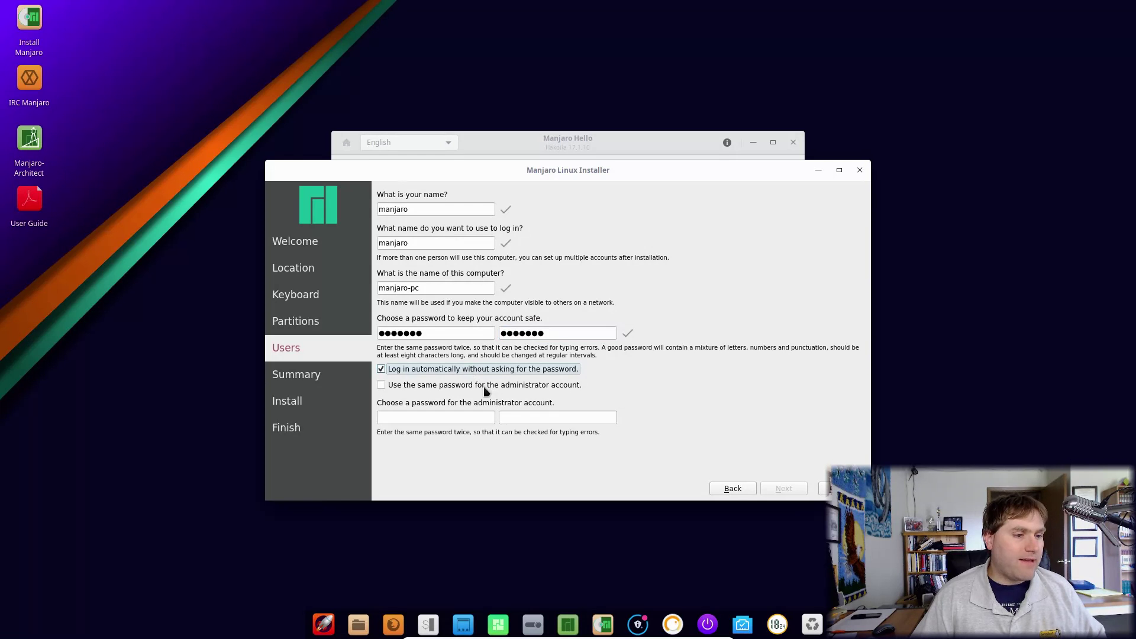
{"action": "left_click", "coordinate": [484, 386]}
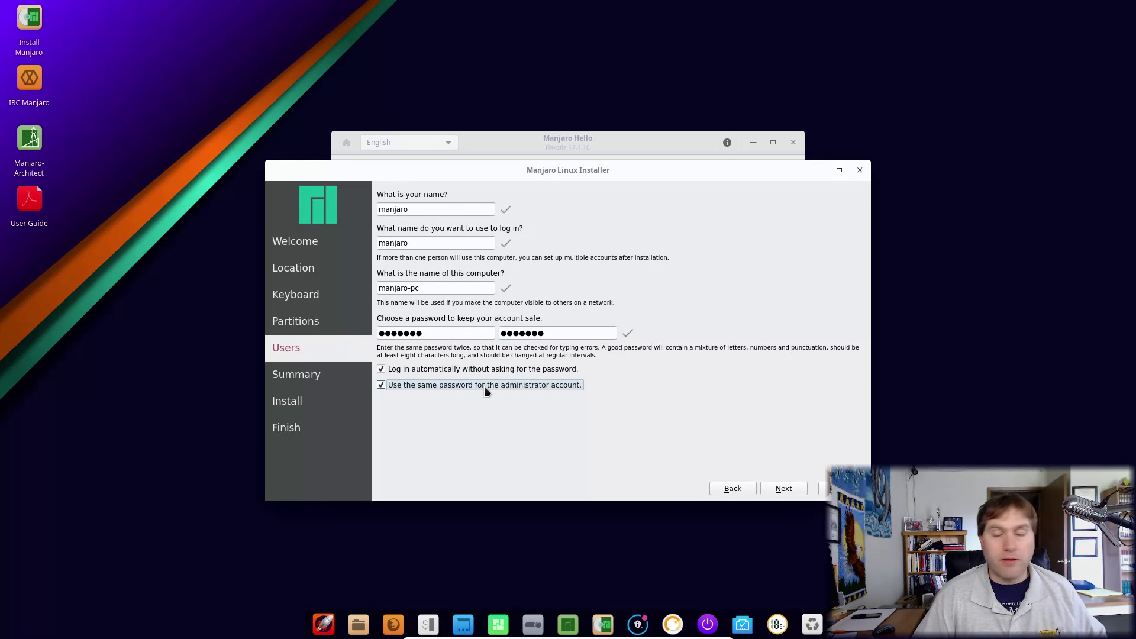
{"action": "left_click", "coordinate": [484, 386]}
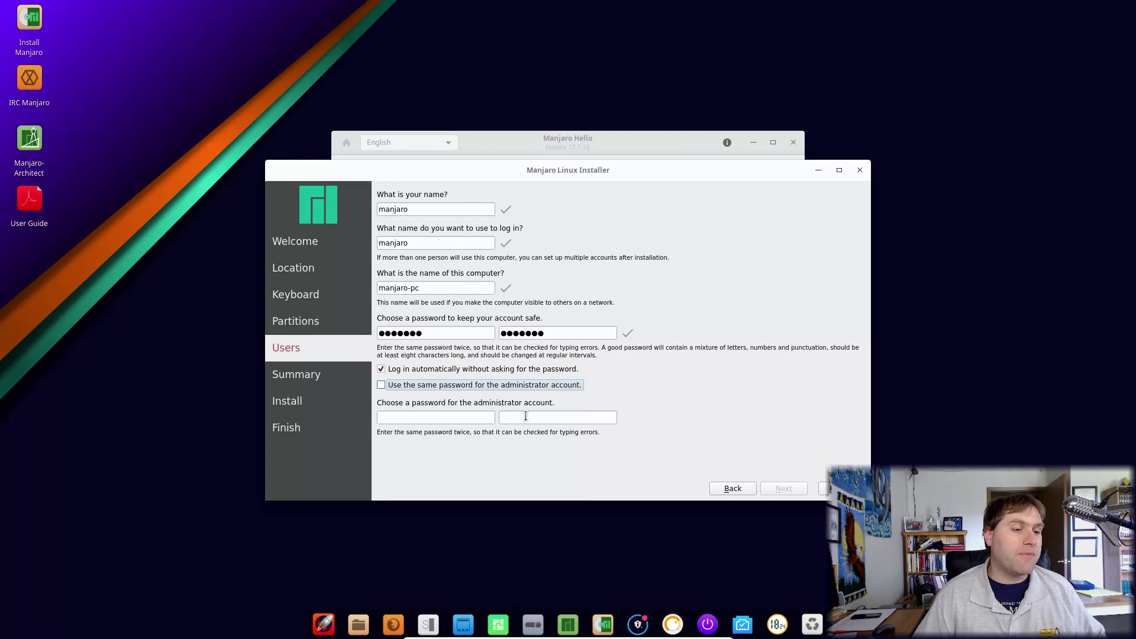
{"action": "left_click", "coordinate": [404, 386]}
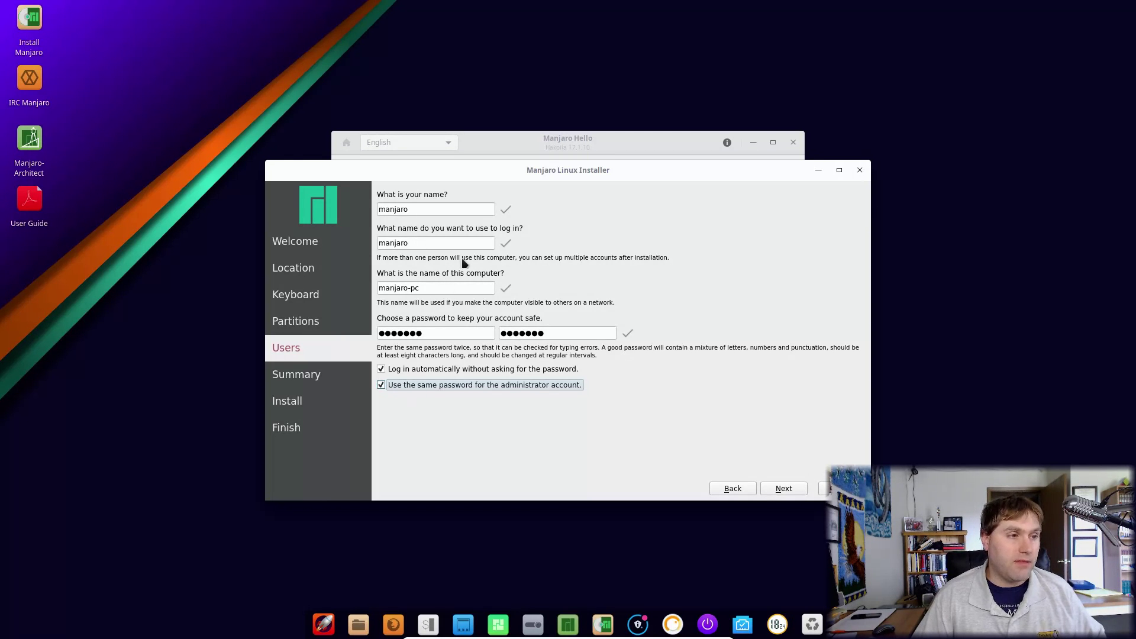
{"action": "left_click", "coordinate": [784, 489]}
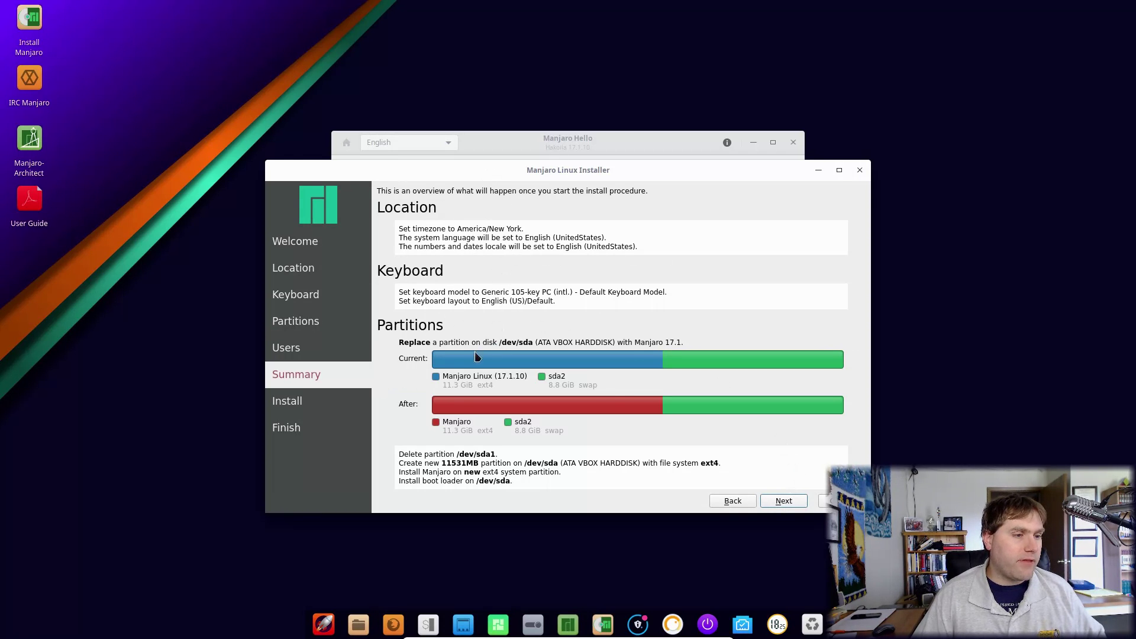
Step: Install Manjaro 17.1 after confirming the disk changes, then restart now when finished
{"action": "left_click", "coordinate": [784, 501]}
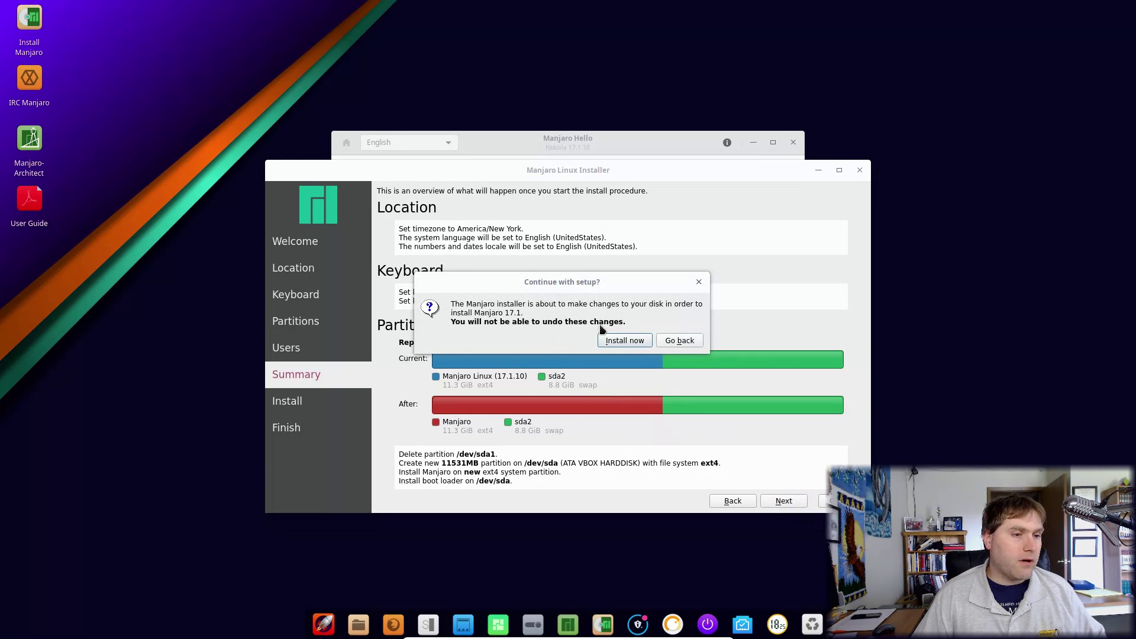
{"action": "left_click", "coordinate": [638, 346]}
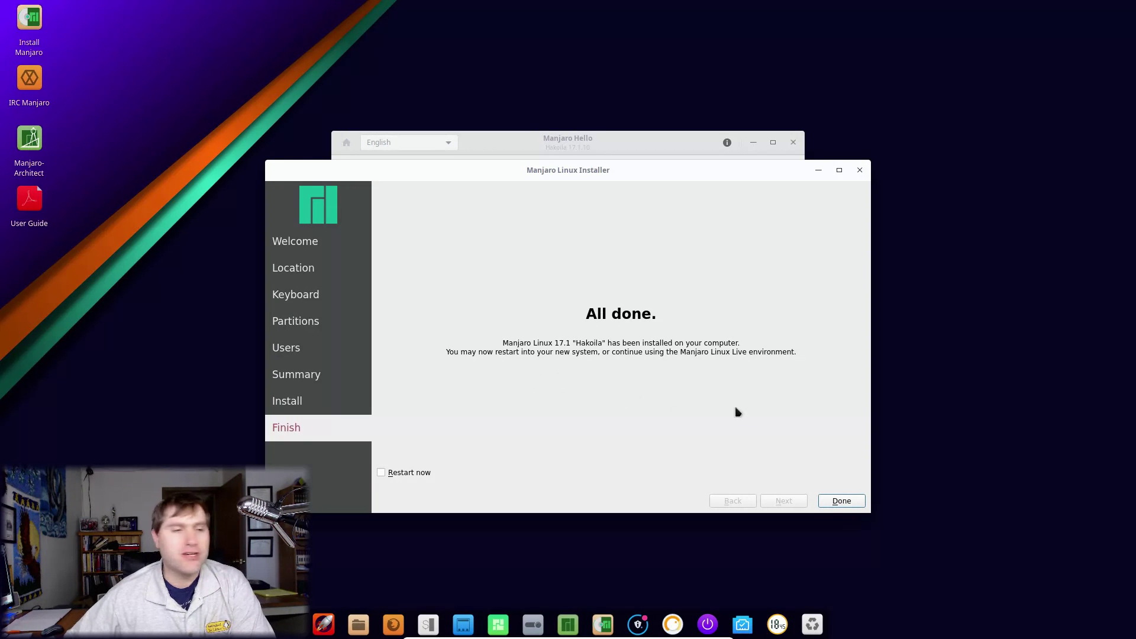
{"action": "left_click", "coordinate": [403, 472]}
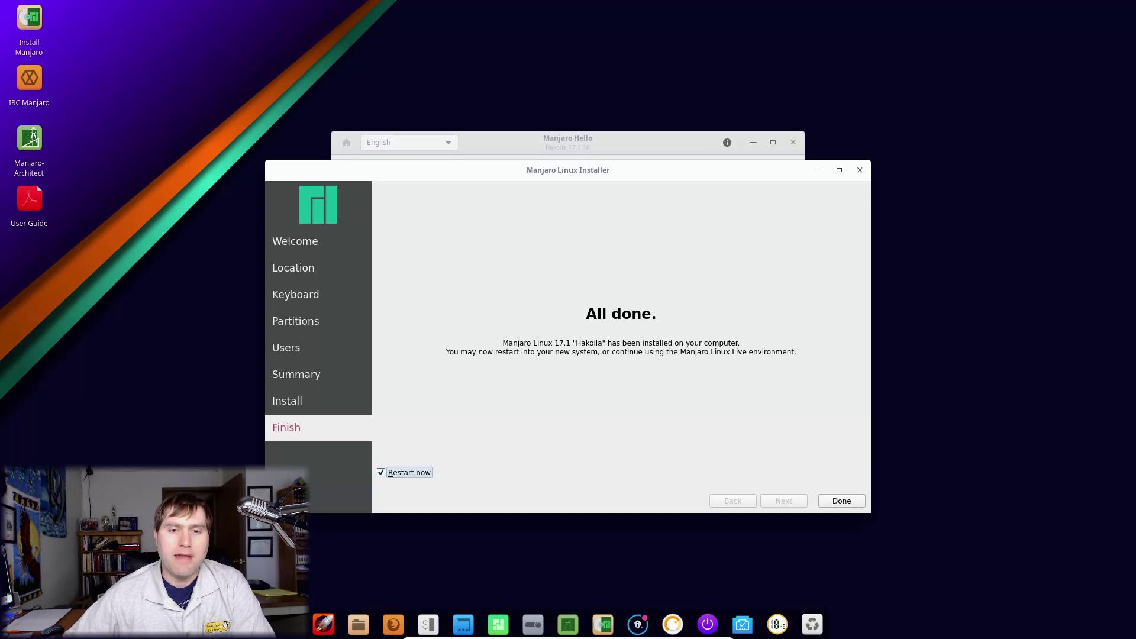
{"action": "left_click", "coordinate": [834, 505]}
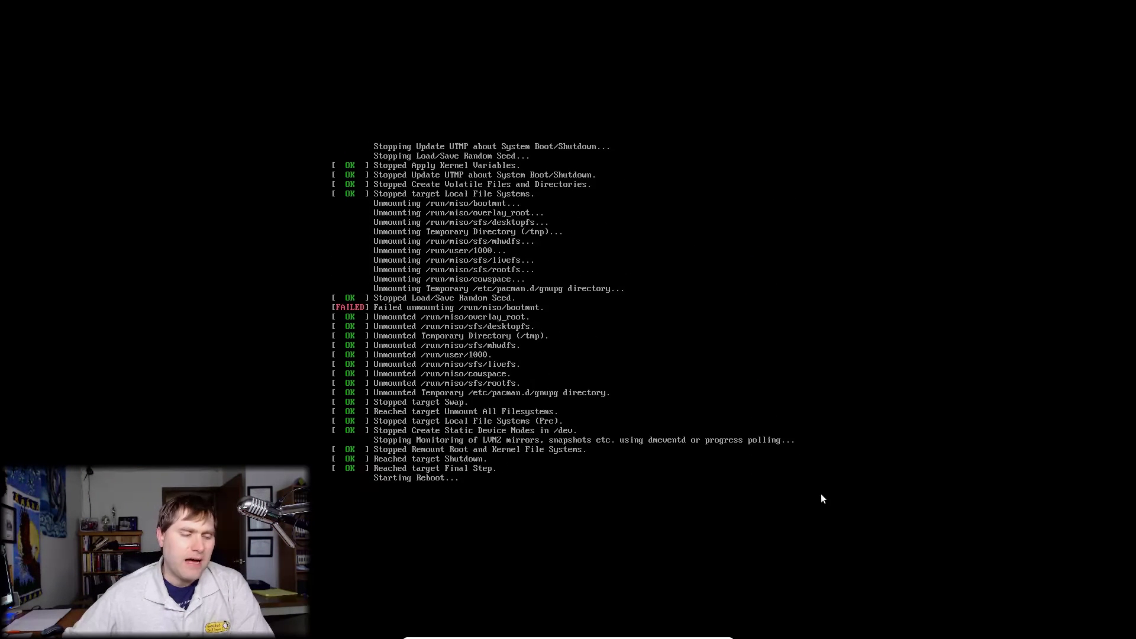
Step: Eject the Manjaro Deepin installer disc via Devices > Optical Drives > Remove disk
{"action": "mouse_move", "coordinate": [619, 631]}
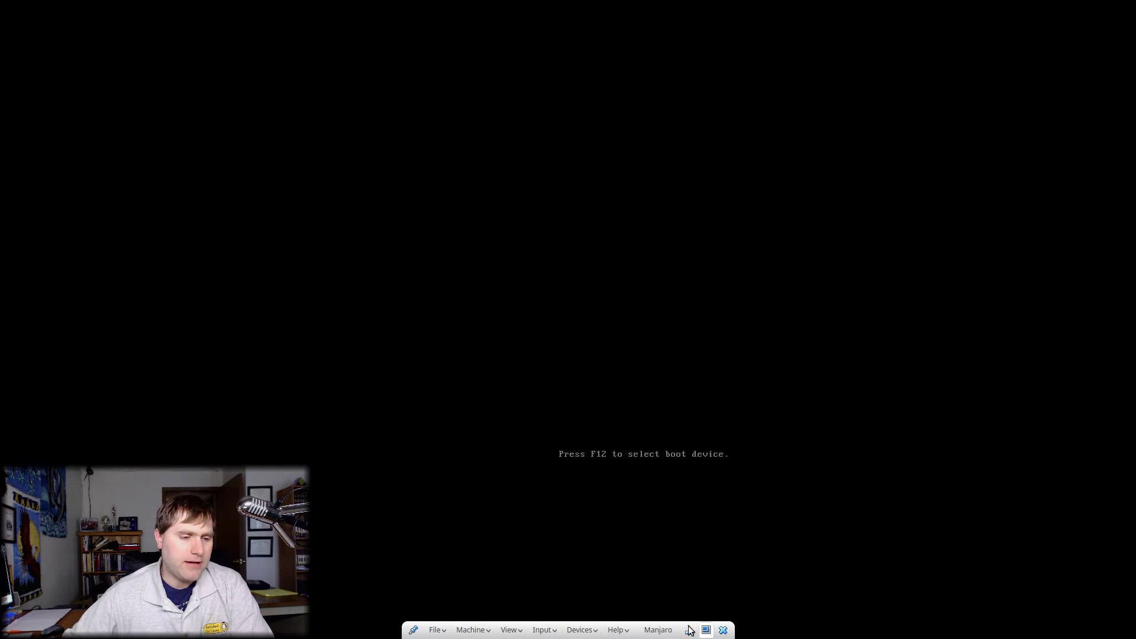
{"action": "left_click", "coordinate": [582, 630]}
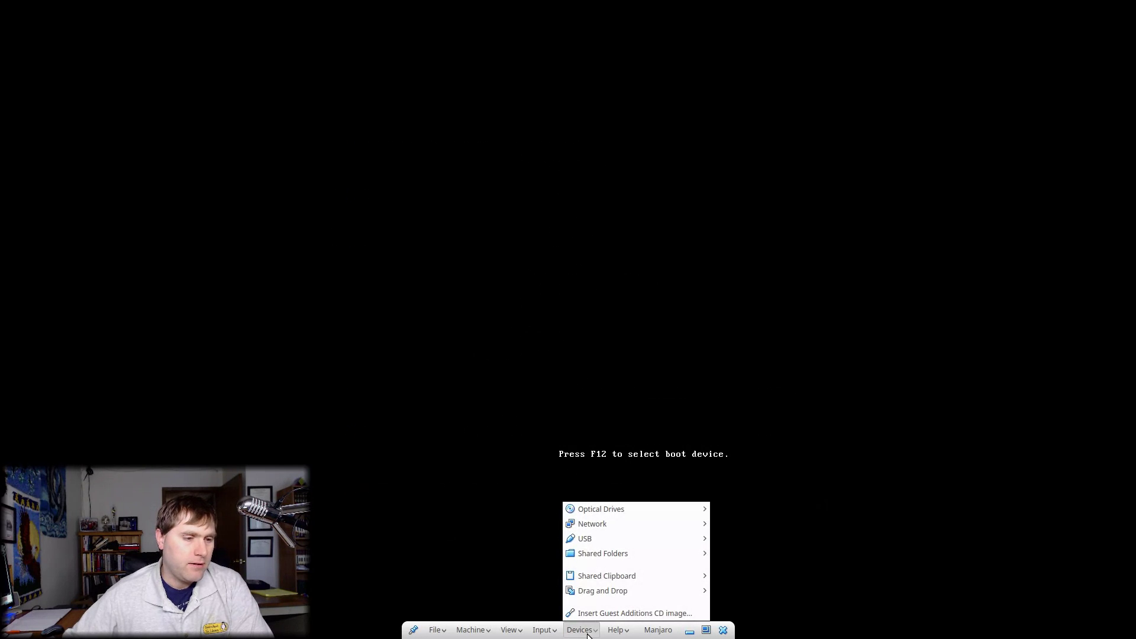
{"action": "mouse_move", "coordinate": [623, 515]}
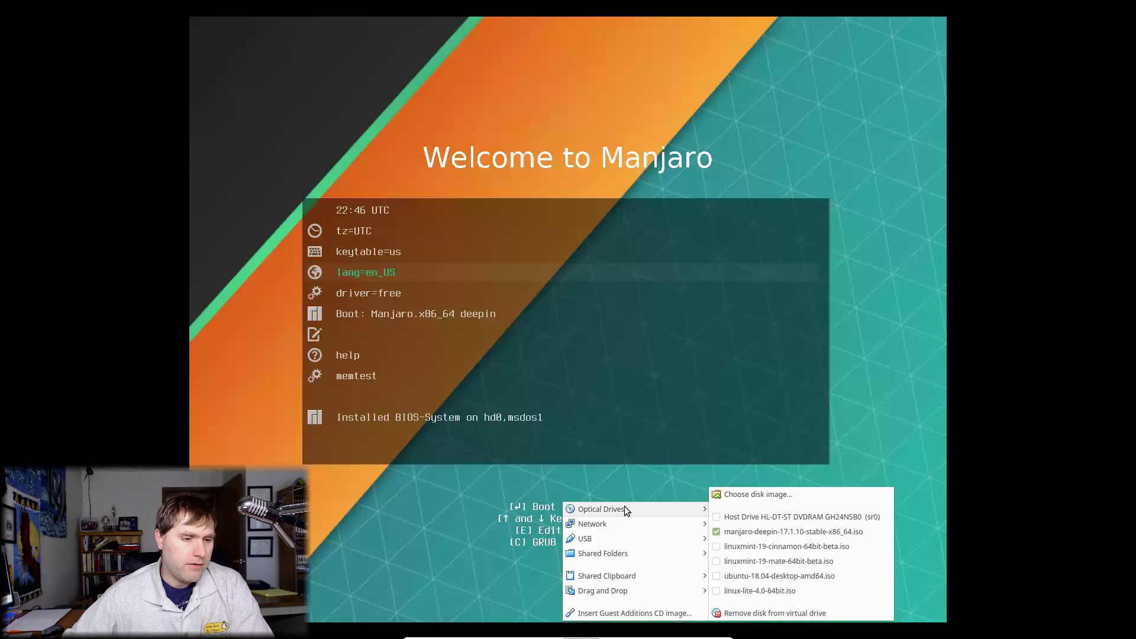
{"action": "left_click", "coordinate": [764, 614]}
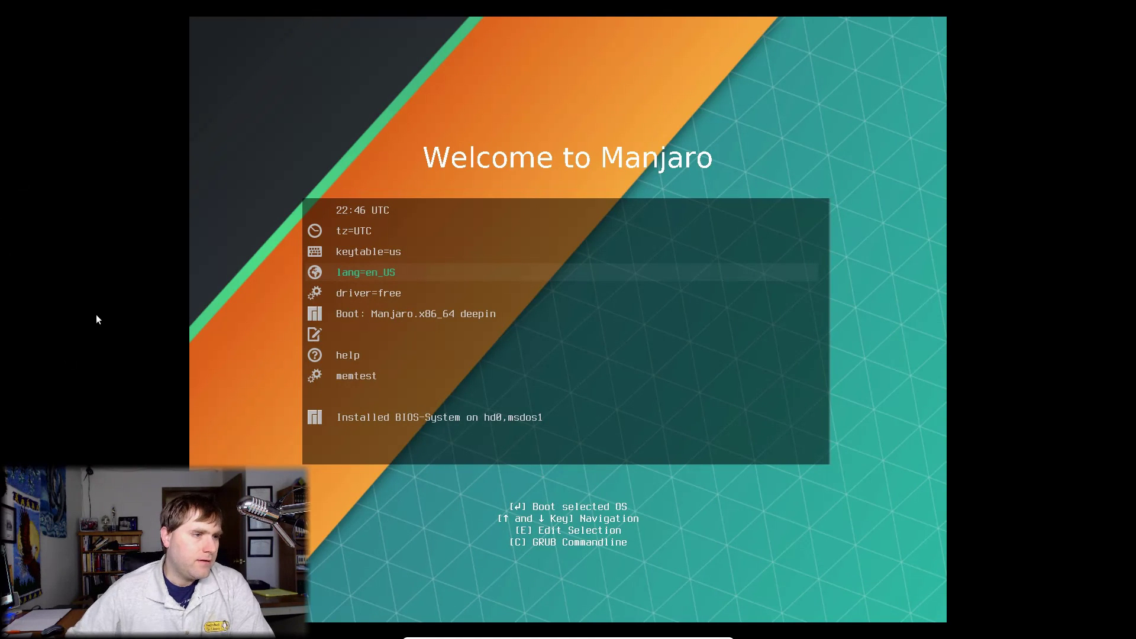
Step: Try booting the installed system from the boot menu, then dismiss the sector-read error
{"action": "key", "text": "Down"}
{"action": "key", "text": "Down"}
{"action": "key", "text": "Down"}
{"action": "key", "text": "Down"}
{"action": "key", "text": "Down"}
{"action": "key", "text": "Down"}
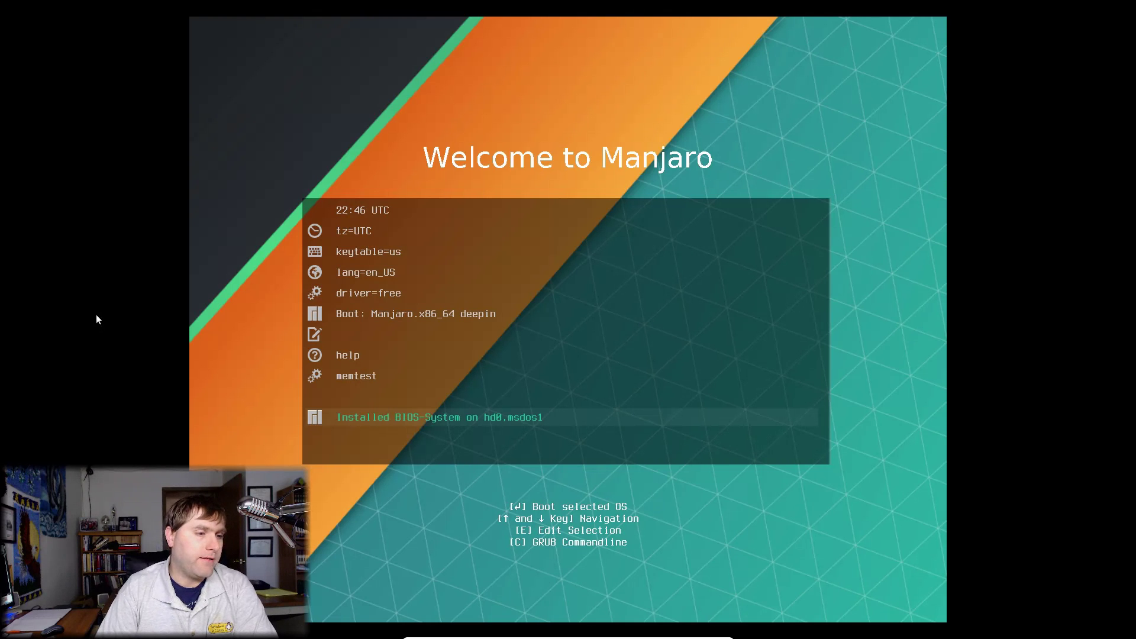
{"action": "key", "text": "Return"}
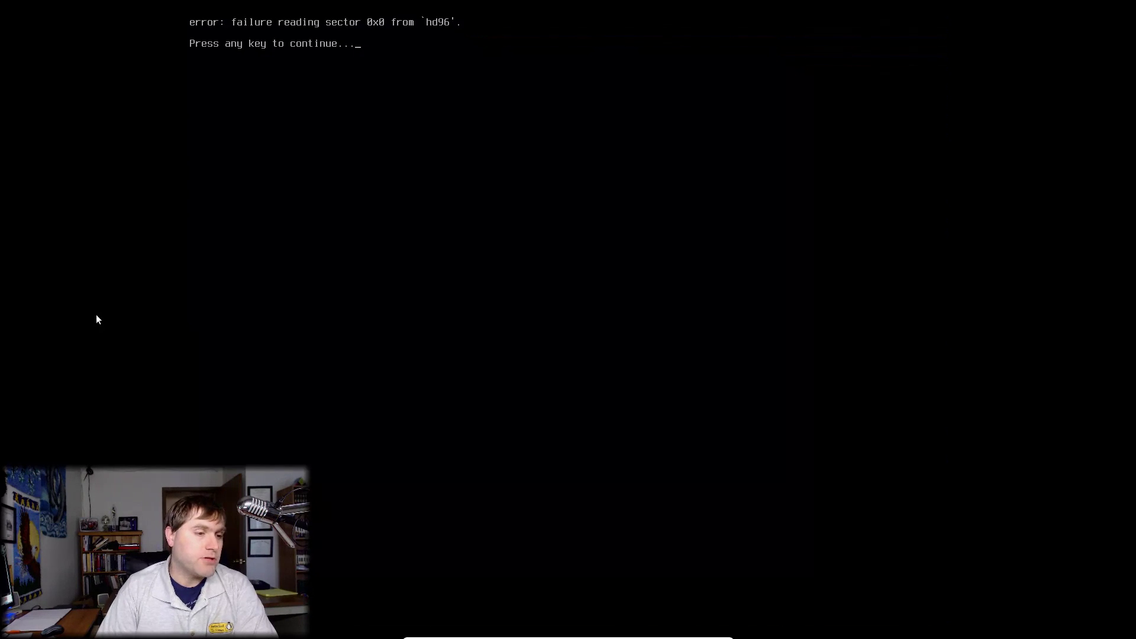
{"action": "key", "text": "Return"}
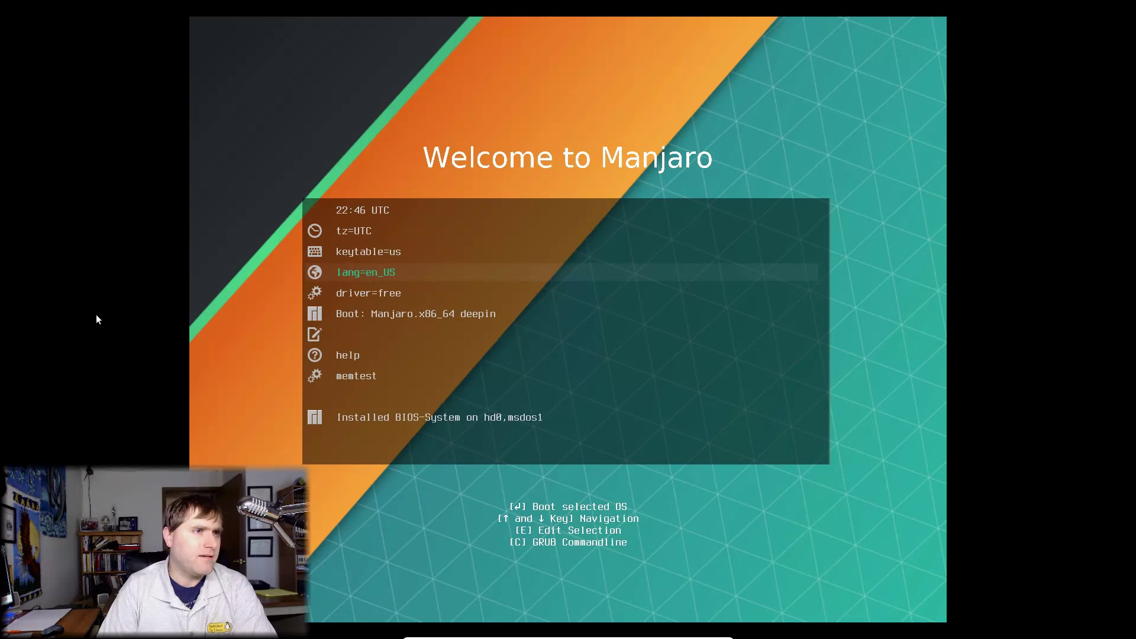
Step: Turn off Manjaro Hello's 'Launch at start' toggle and close the welcome window
{"action": "mouse_move", "coordinate": [675, 629]}
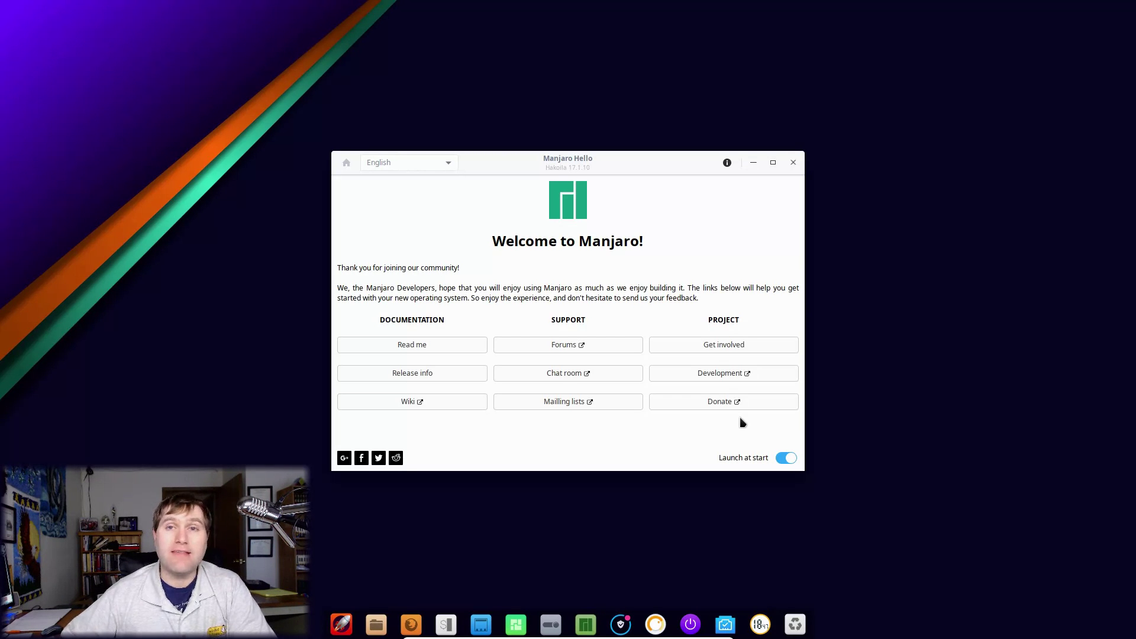
{"action": "left_click", "coordinate": [790, 459]}
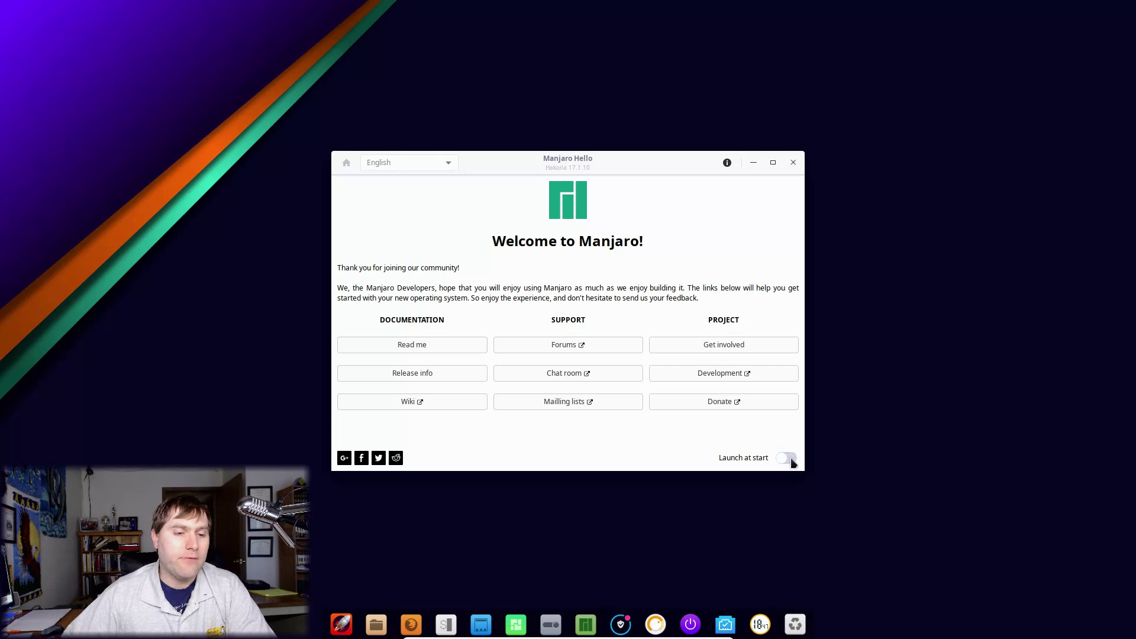
{"action": "left_click", "coordinate": [793, 163]}
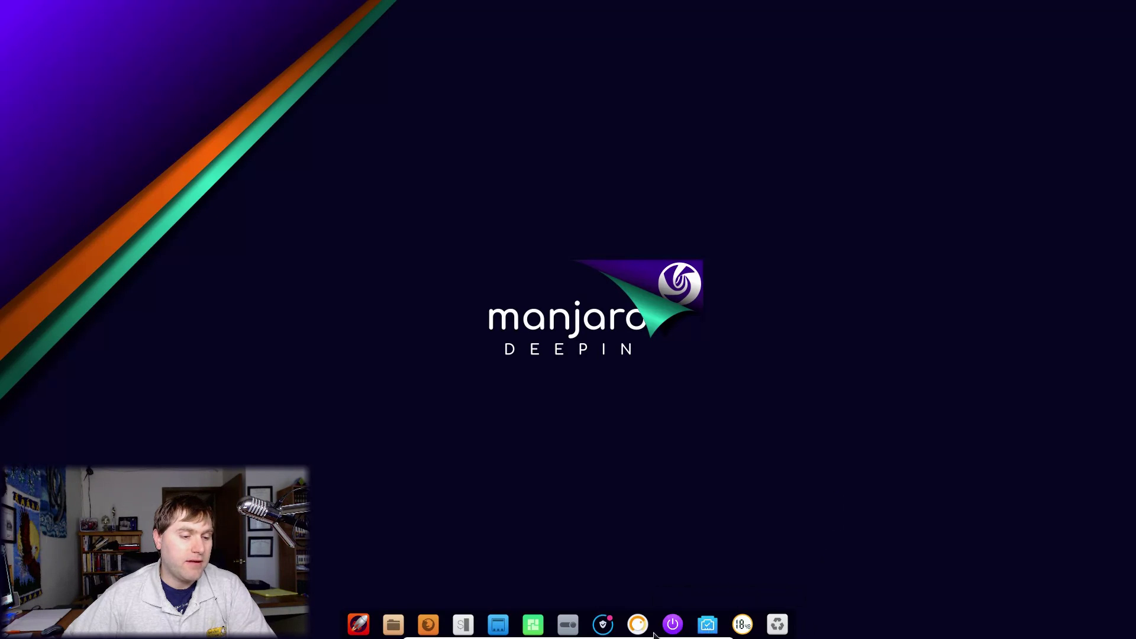
Step: Dismiss the package-manager and newer-kernel notifications, then launch the updater from the system tray
{"action": "left_click", "coordinate": [566, 623]}
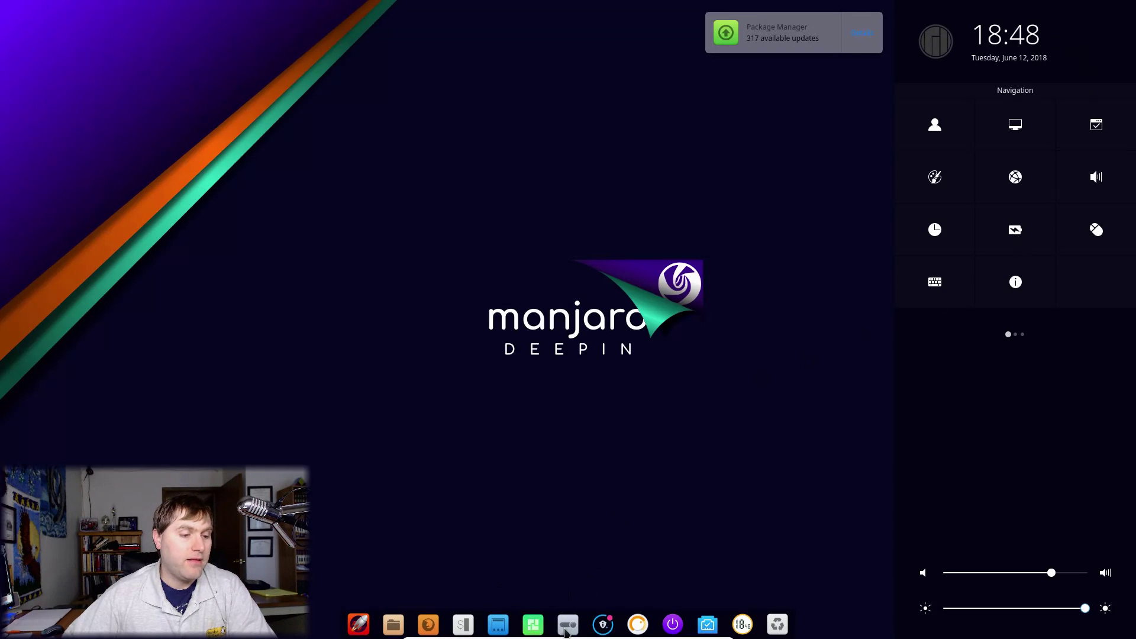
{"action": "left_click", "coordinate": [783, 40]}
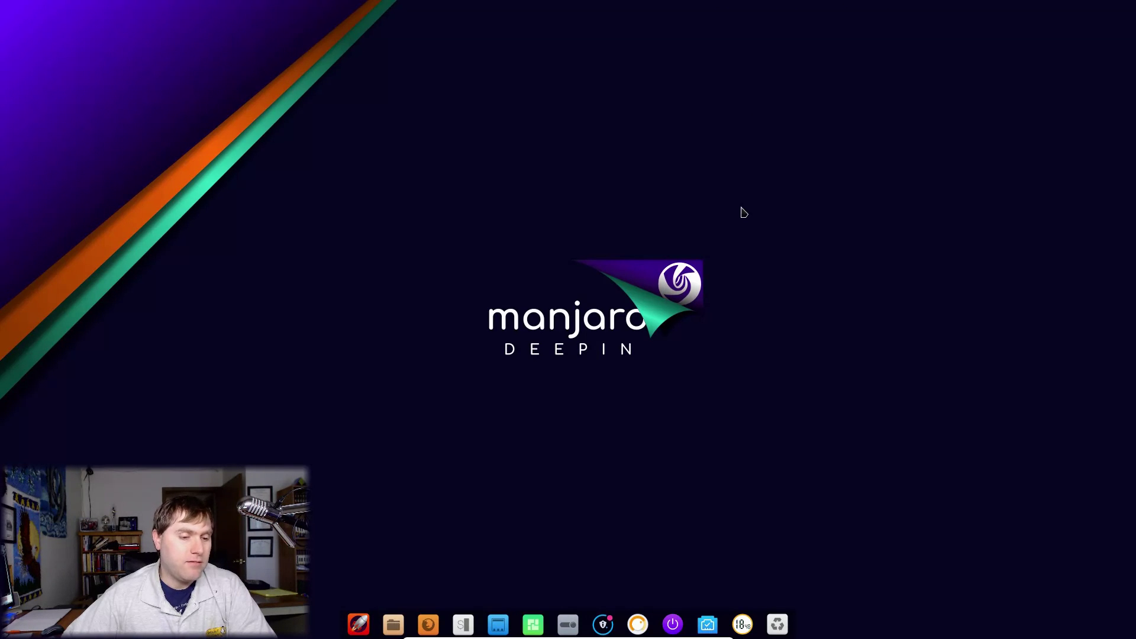
{"action": "mouse_move", "coordinate": [568, 632]}
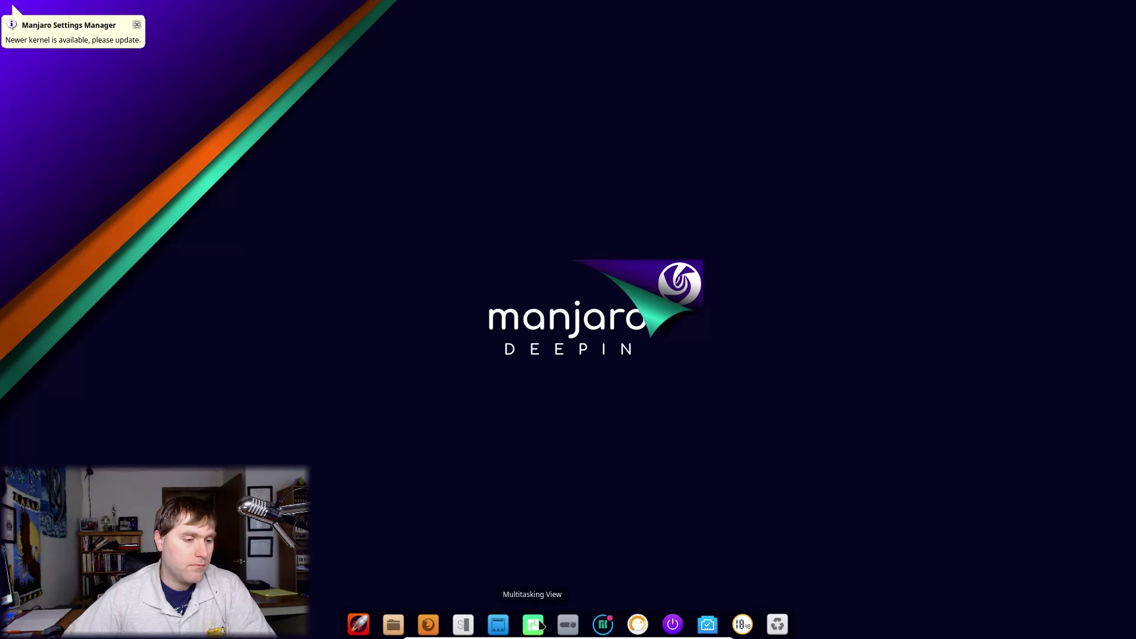
{"action": "left_click", "coordinate": [77, 39]}
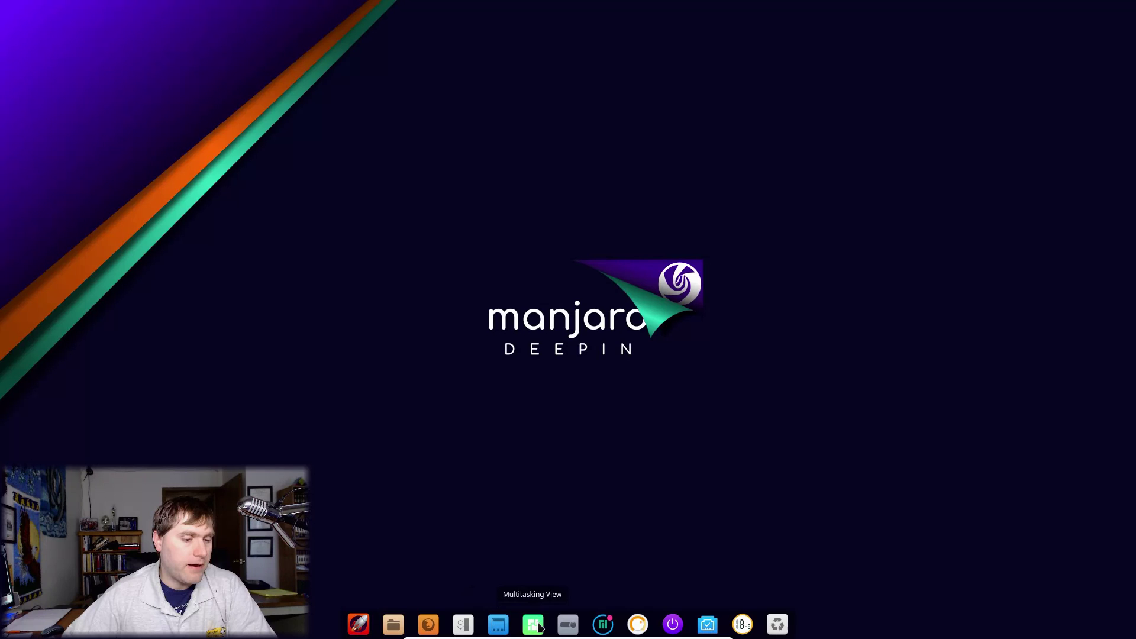
{"action": "left_click", "coordinate": [604, 630]}
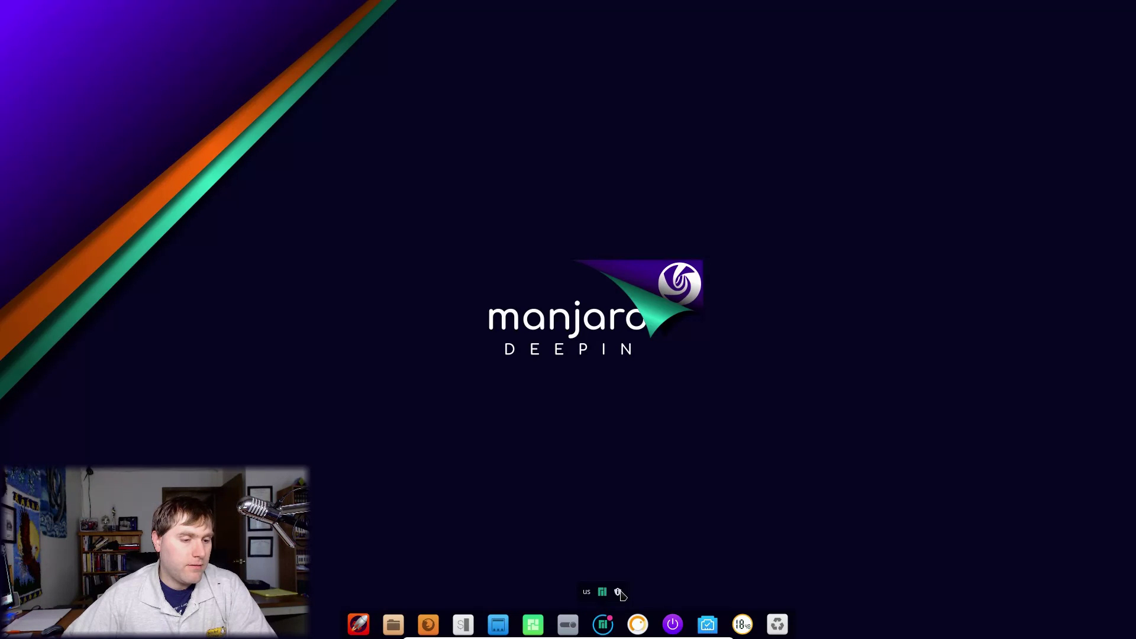
{"action": "left_click", "coordinate": [619, 592]}
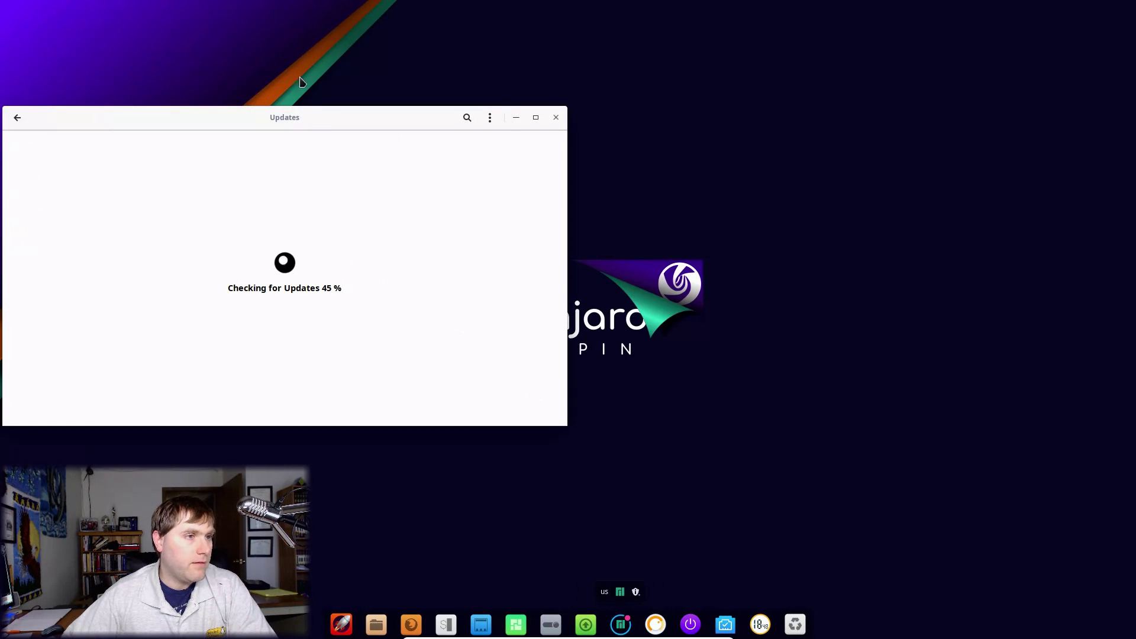
Step: Apply and commit all listed updates with the account password, then open the app launcher
{"action": "left_click_drag", "start_coordinate": [303, 118], "coordinate": [500, 141]}
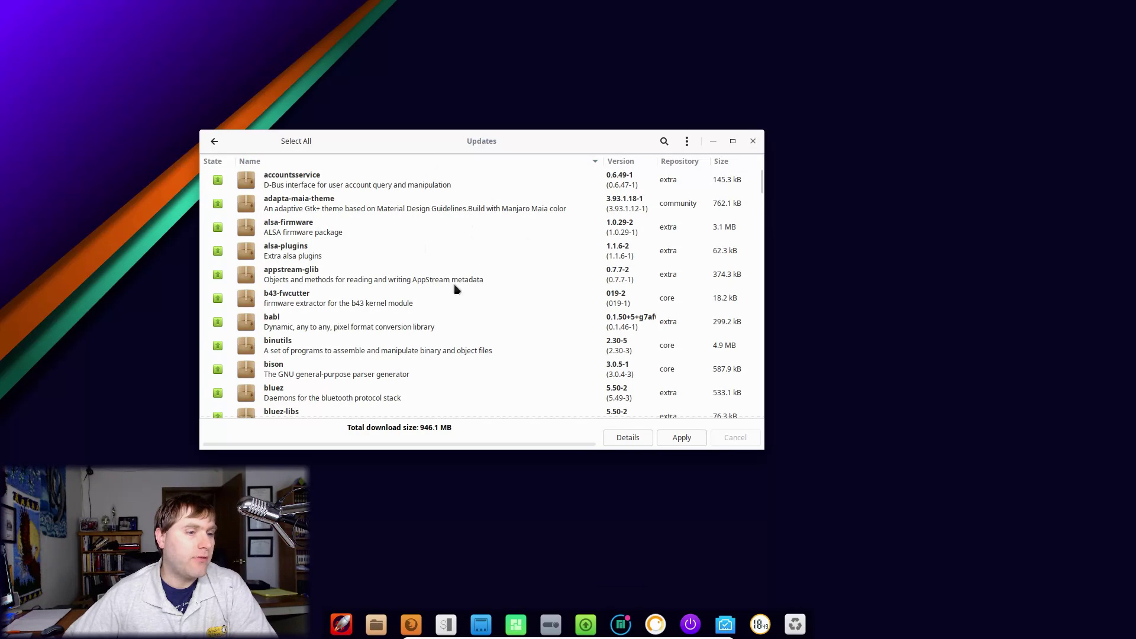
{"action": "left_click", "coordinate": [682, 440]}
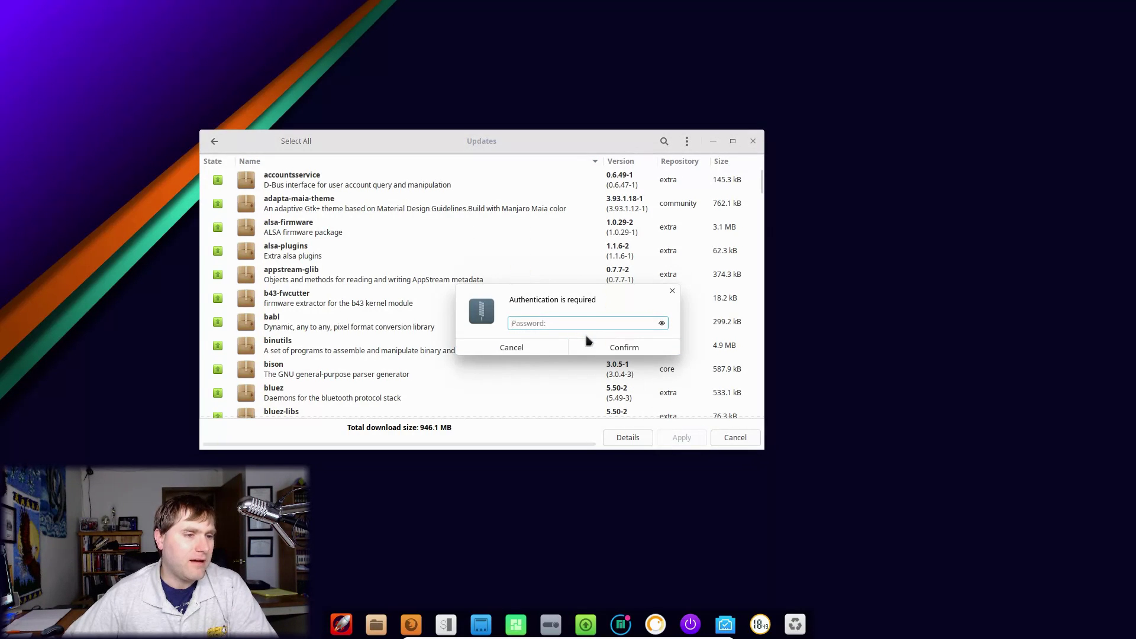
{"action": "type", "text": "••••••••"}
{"action": "key", "text": "Return"}
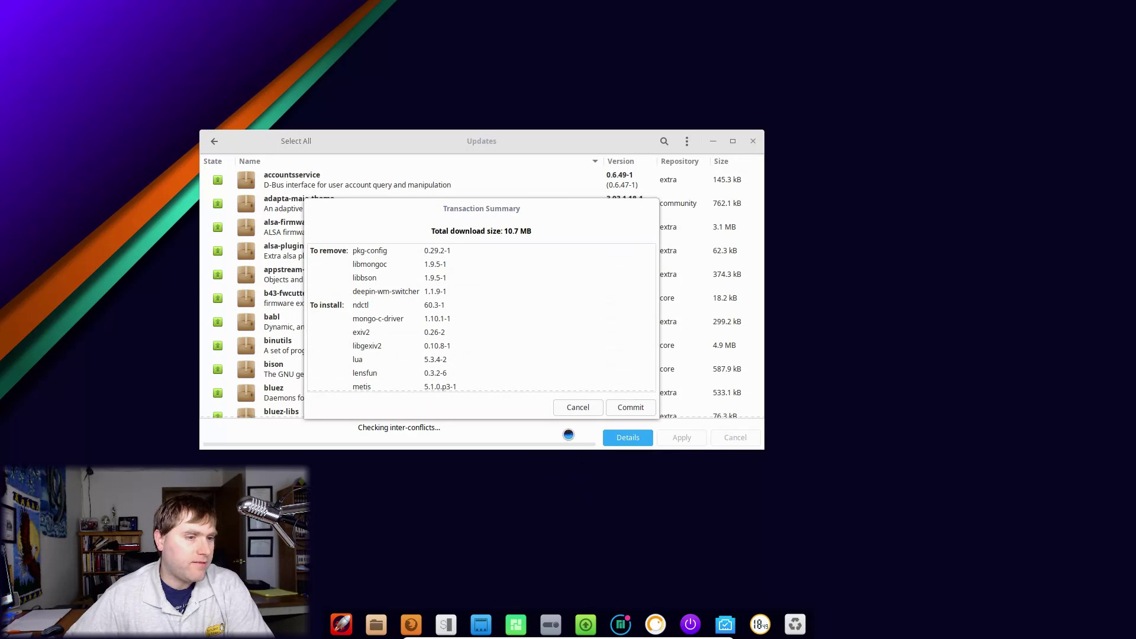
{"action": "left_click", "coordinate": [643, 411]}
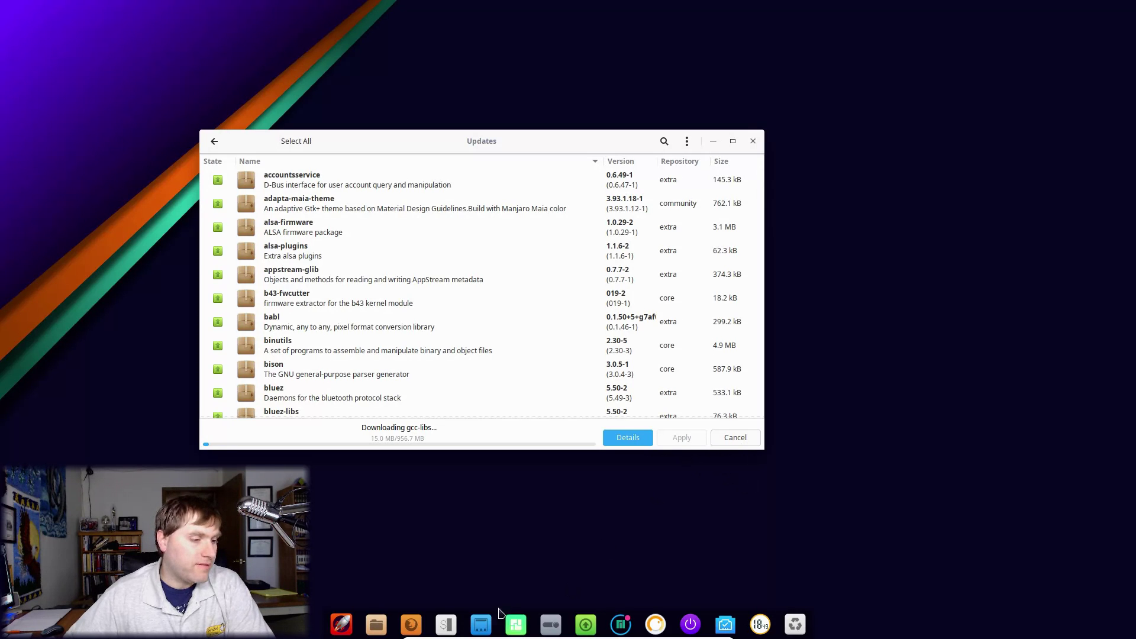
{"action": "left_click", "coordinate": [343, 623]}
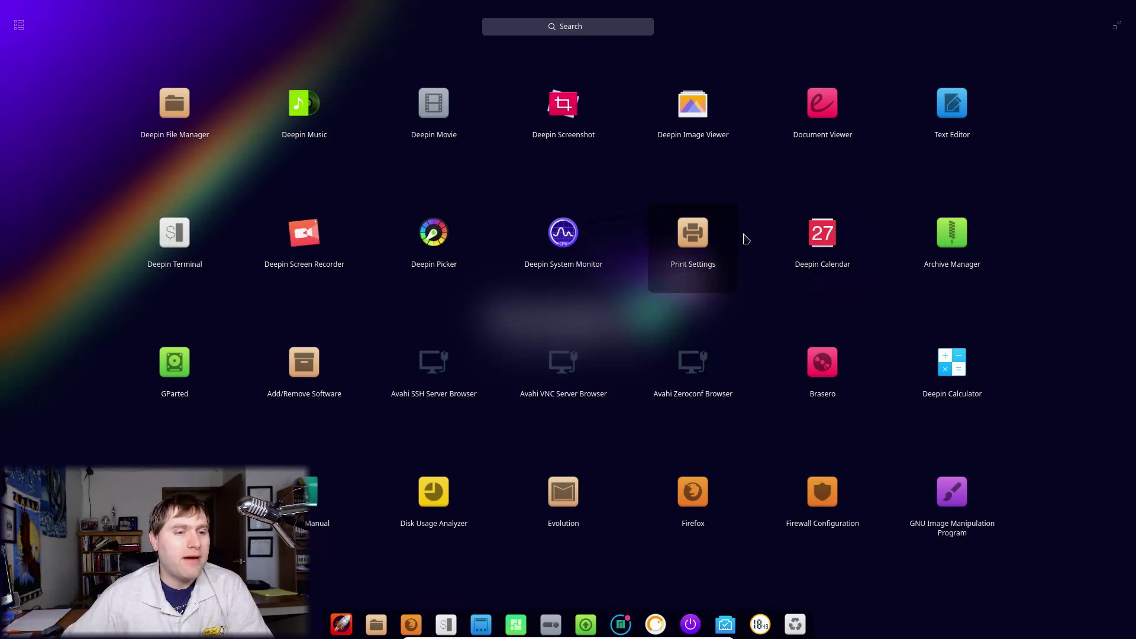
{"action": "scroll", "coordinate": [749, 248], "scroll_direction": "down", "scroll_amount": 2}
{"action": "scroll", "coordinate": [760, 283], "scroll_direction": "down", "scroll_amount": 2}
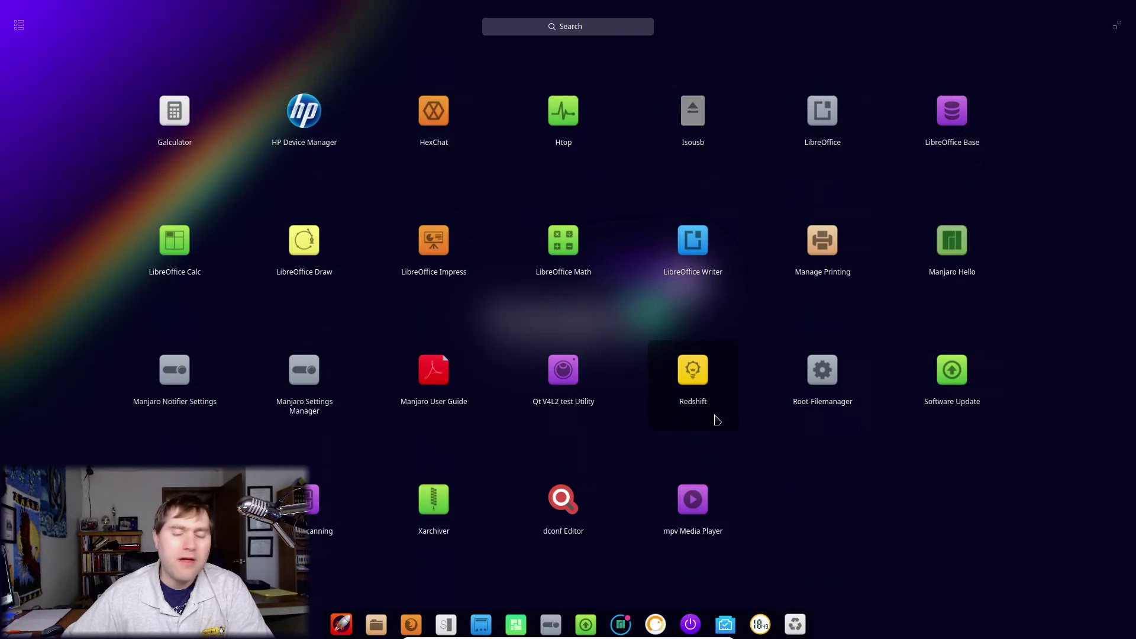
{"action": "scroll", "coordinate": [730, 408], "scroll_direction": "up", "scroll_amount": 4}
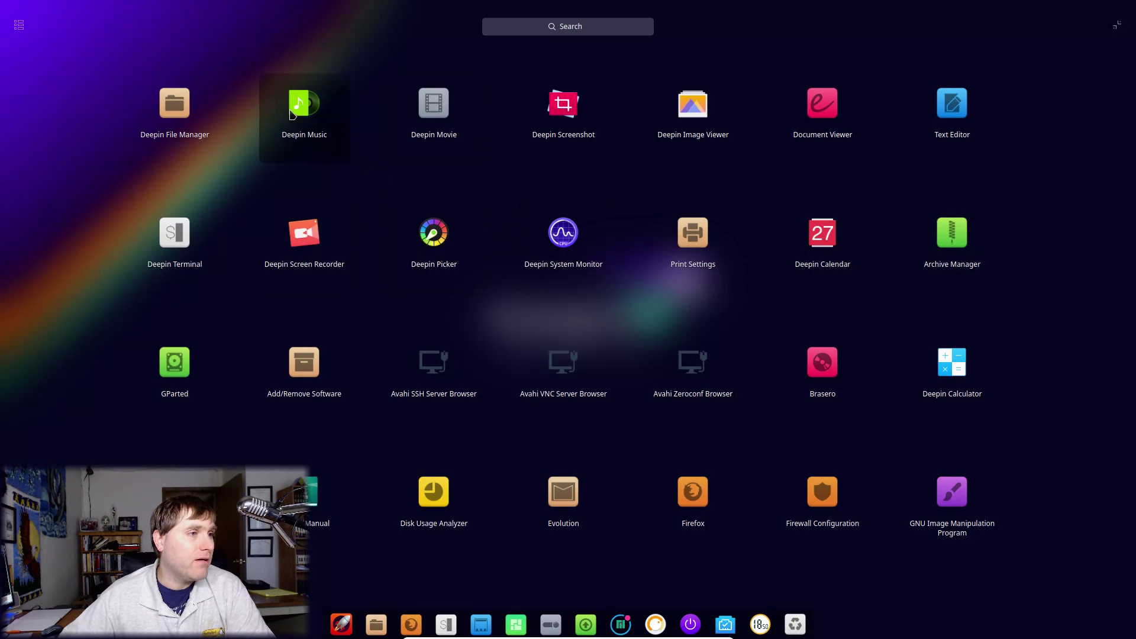
Step: Open the Deepin File Manager, scroll through it, and close it
{"action": "left_click", "coordinate": [171, 113]}
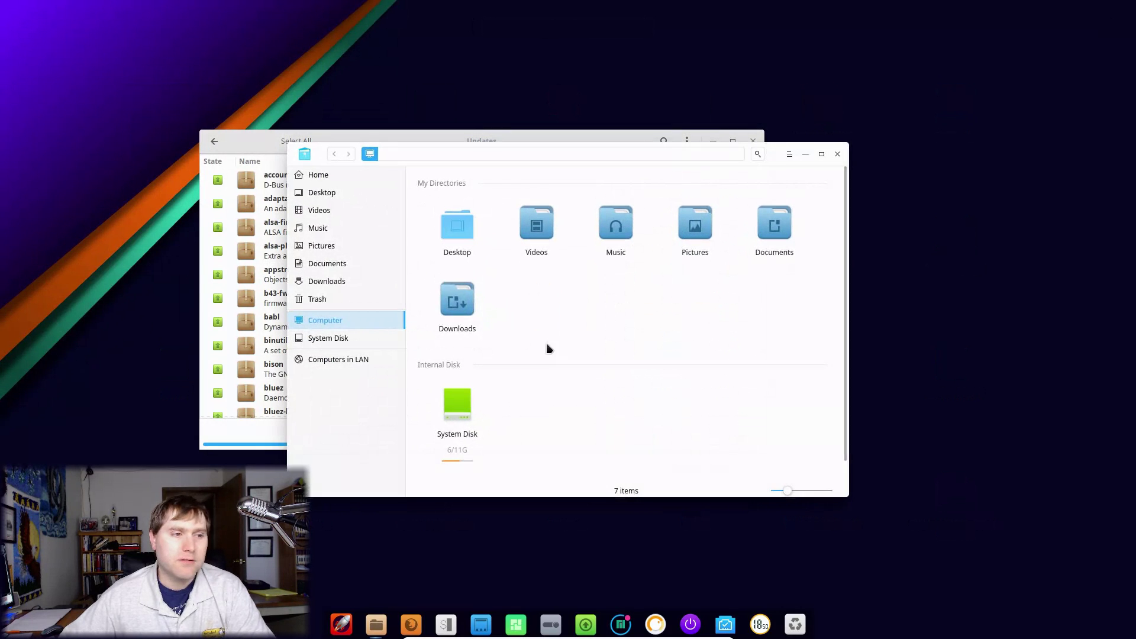
{"action": "scroll", "coordinate": [775, 343], "scroll_direction": "down", "scroll_amount": 1}
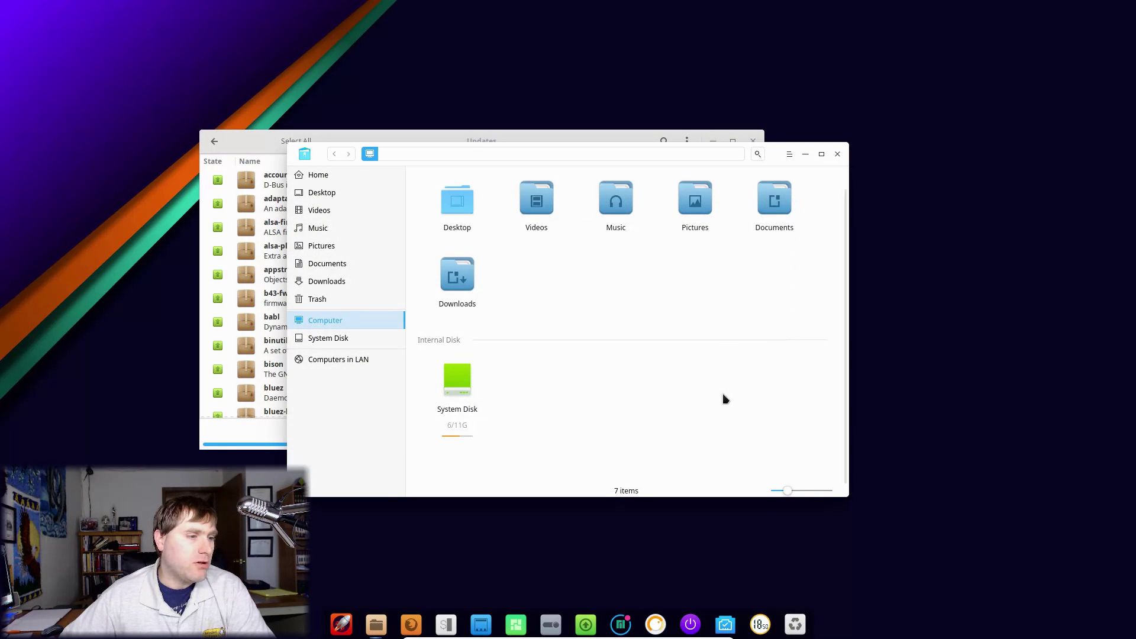
{"action": "scroll", "coordinate": [725, 398], "scroll_direction": "up", "scroll_amount": 1}
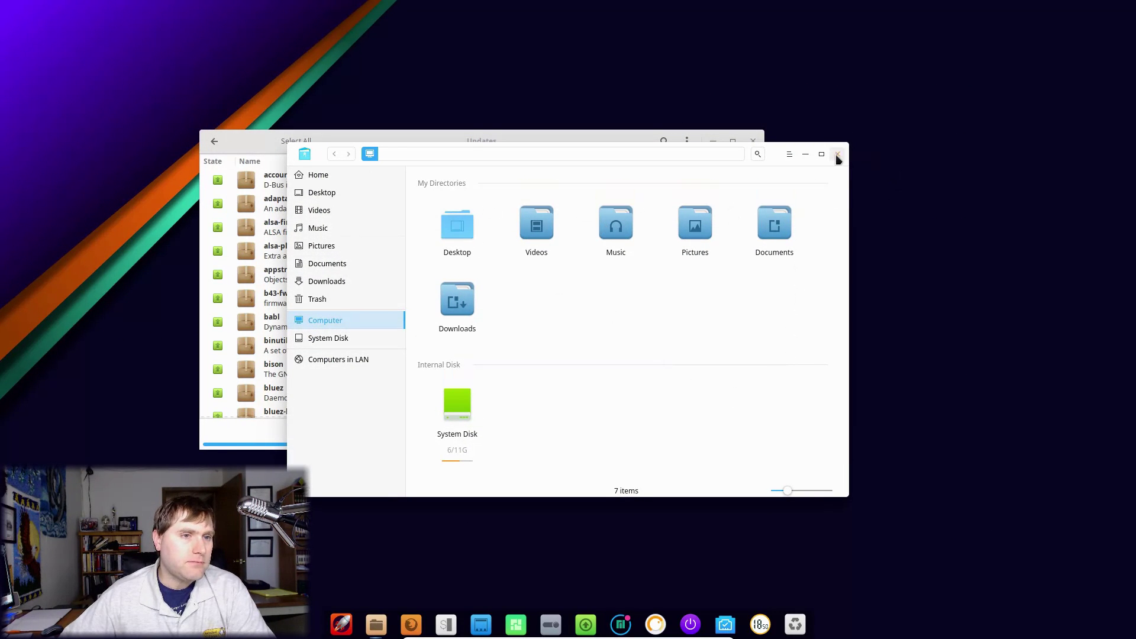
{"action": "left_click", "coordinate": [838, 155]}
Step: Open the full-screen app launcher, dismiss it with Escape, and reopen it
{"action": "left_click", "coordinate": [342, 624]}
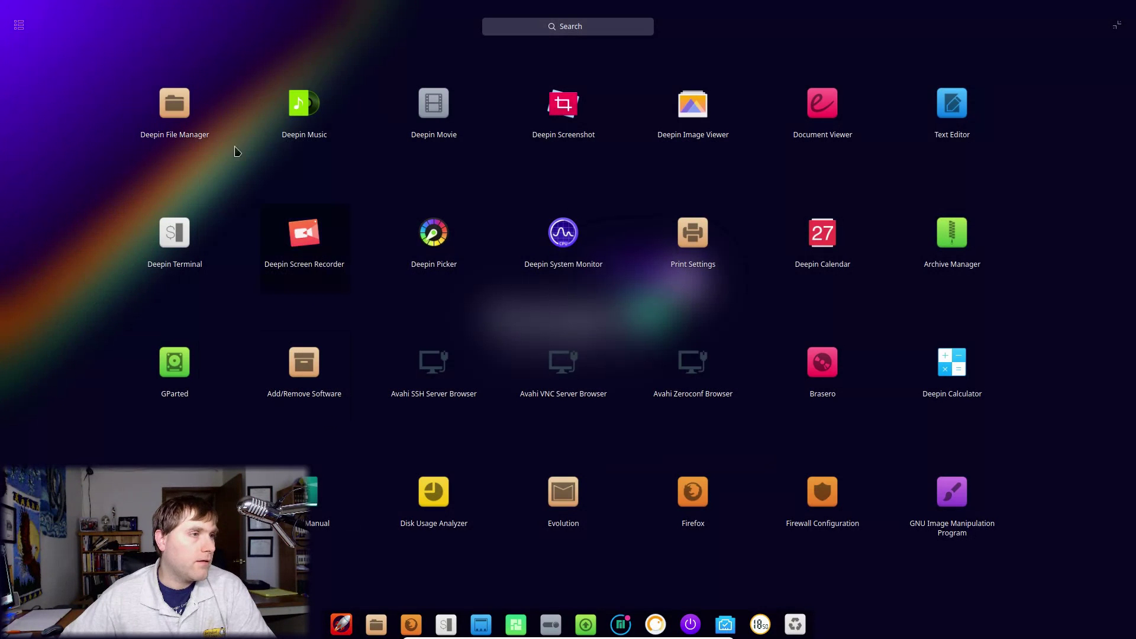
{"action": "key", "text": "Escape"}
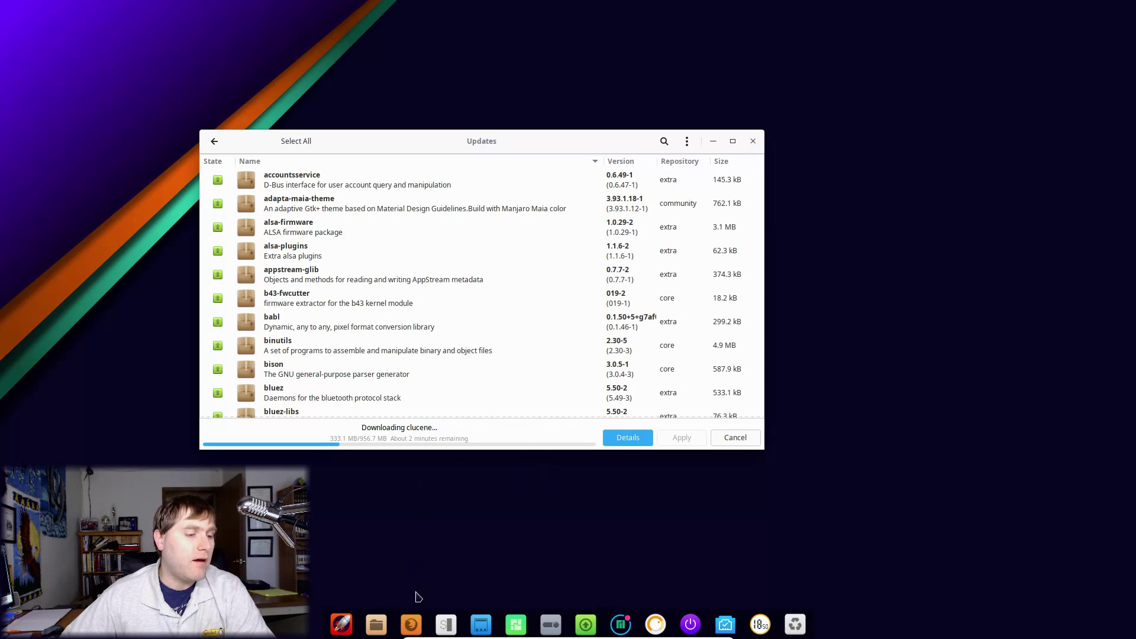
{"action": "left_click", "coordinate": [346, 623]}
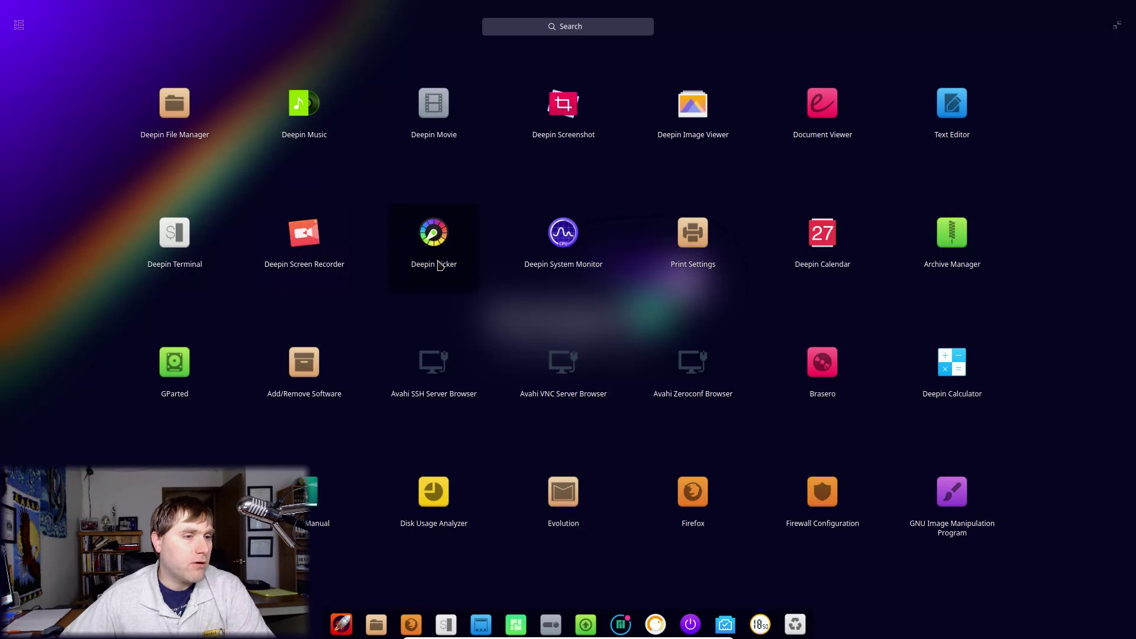
{"action": "left_click", "coordinate": [564, 255]}
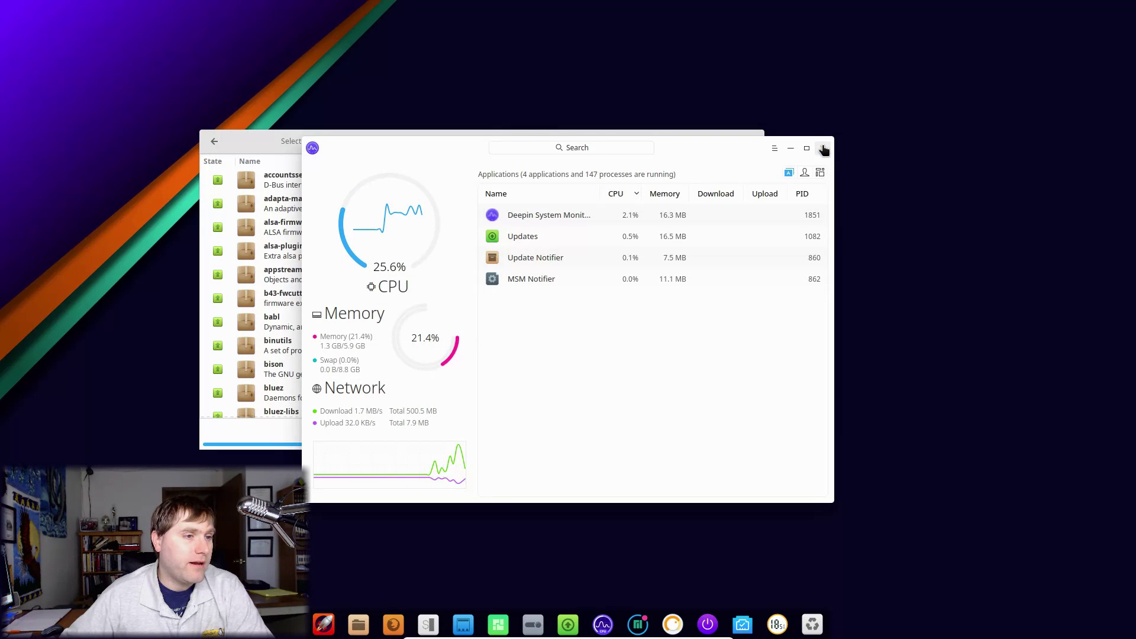
{"action": "left_click", "coordinate": [824, 150]}
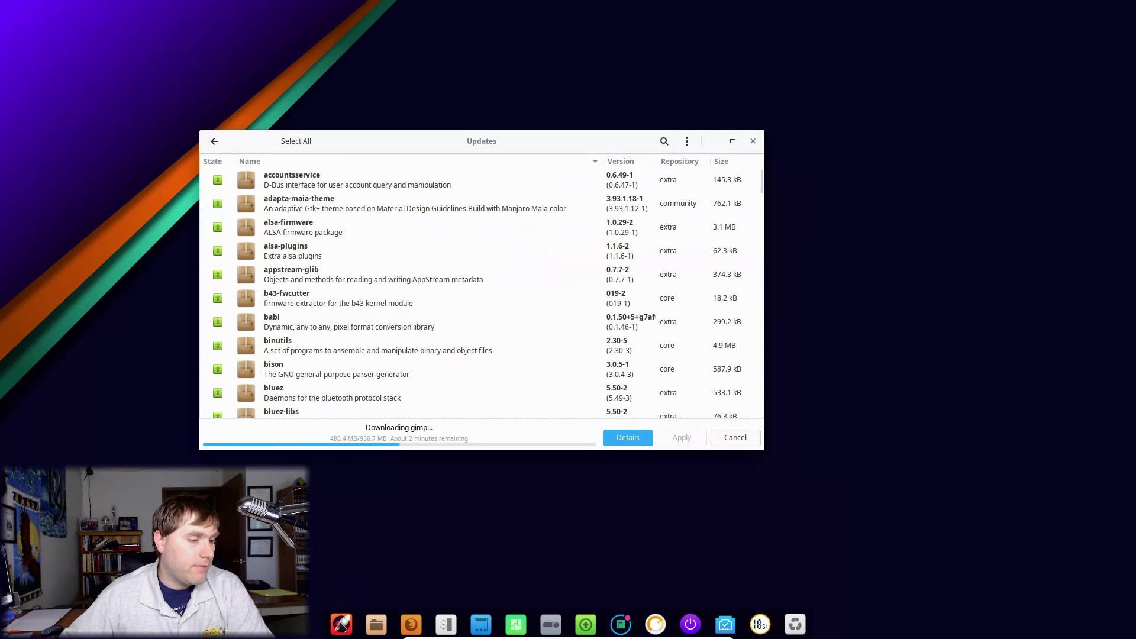
{"action": "left_click", "coordinate": [340, 624]}
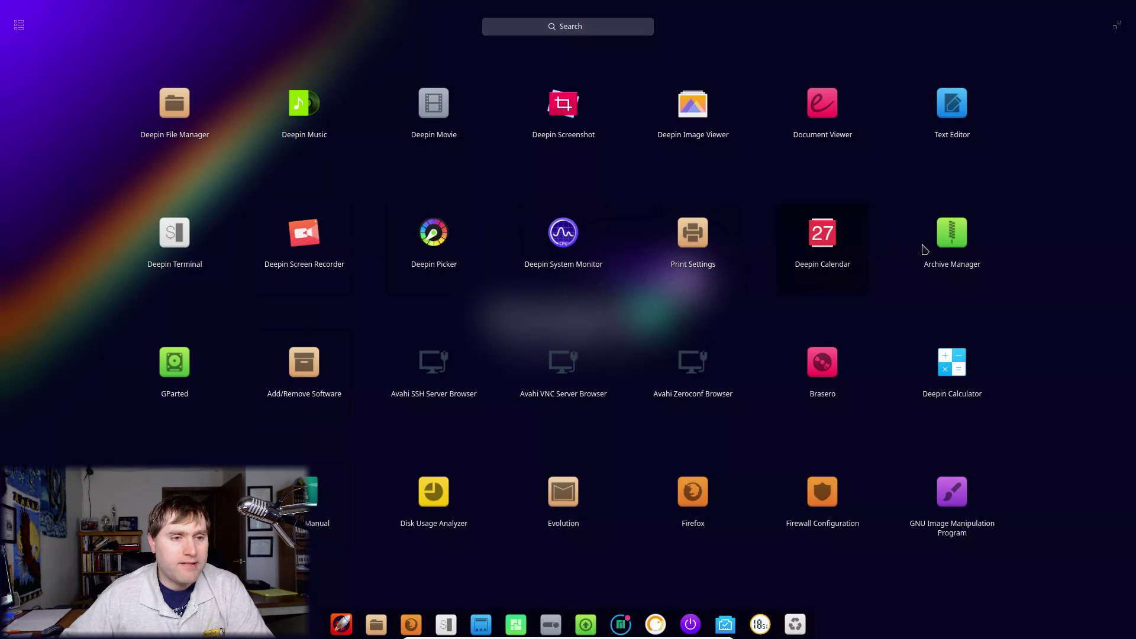
{"action": "left_click", "coordinate": [821, 234]}
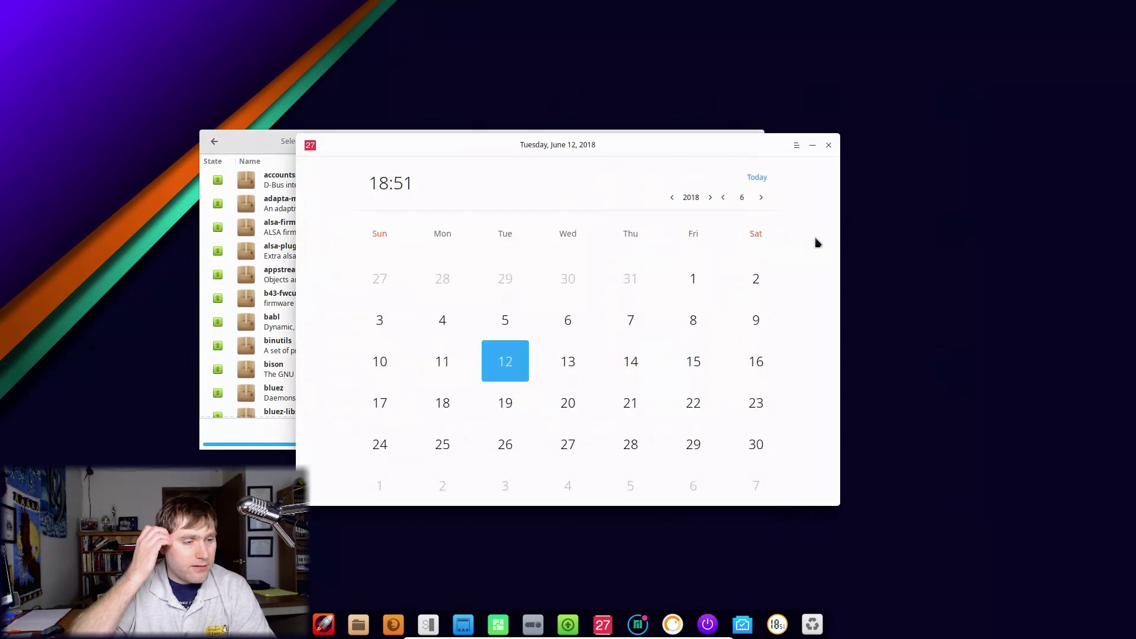
{"action": "left_click", "coordinate": [797, 145]}
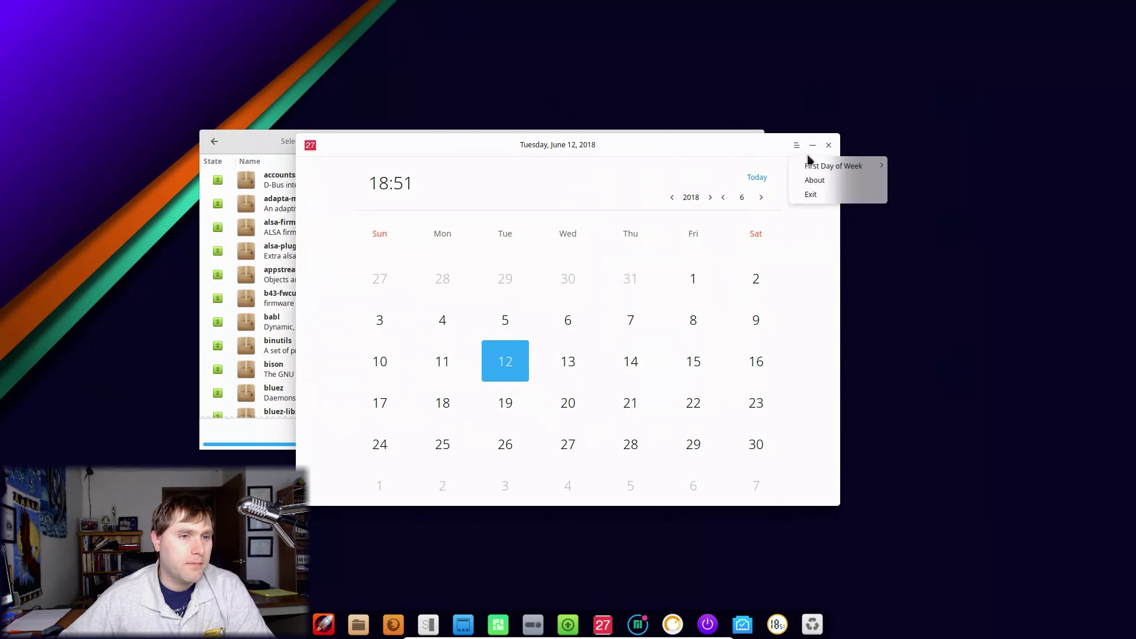
{"action": "left_click", "coordinate": [822, 194]}
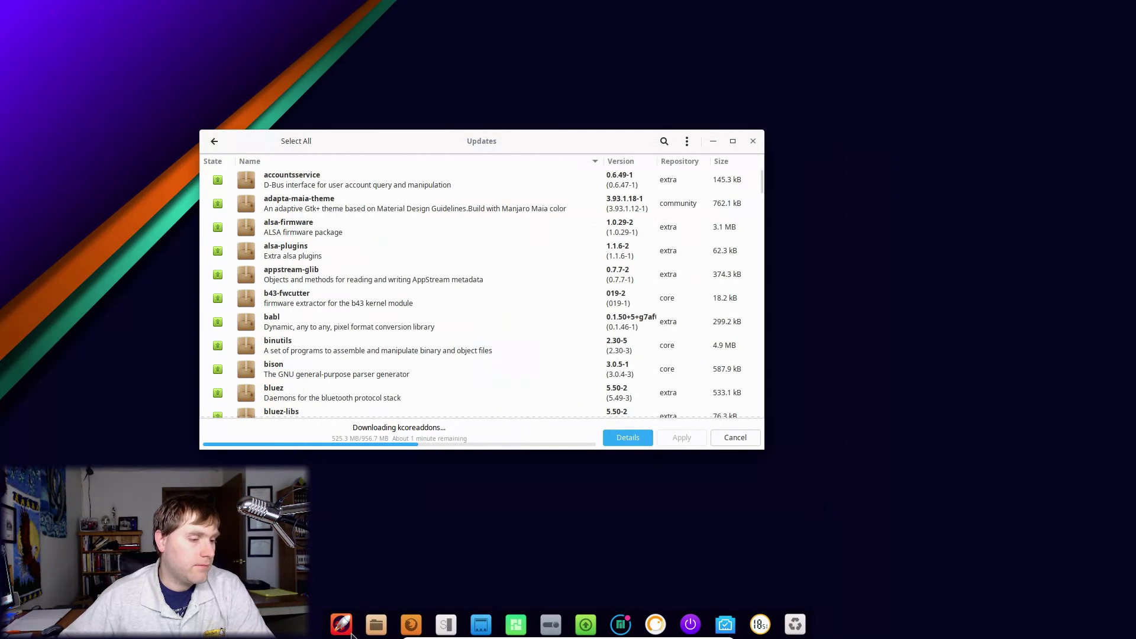
{"action": "left_click", "coordinate": [330, 625]}
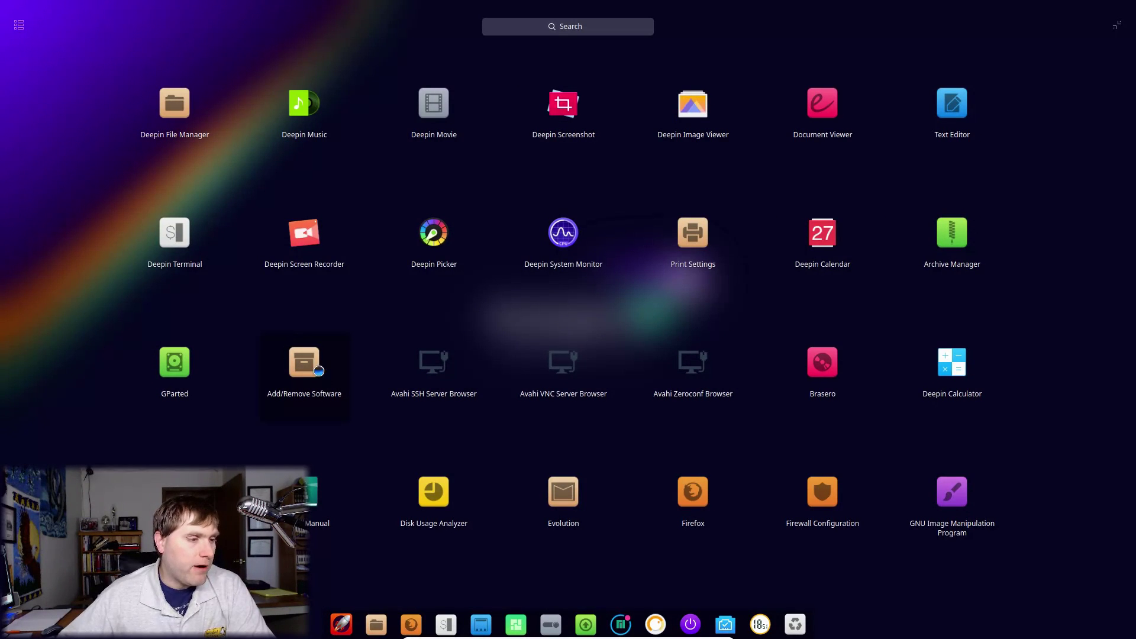
{"action": "left_click", "coordinate": [319, 371]}
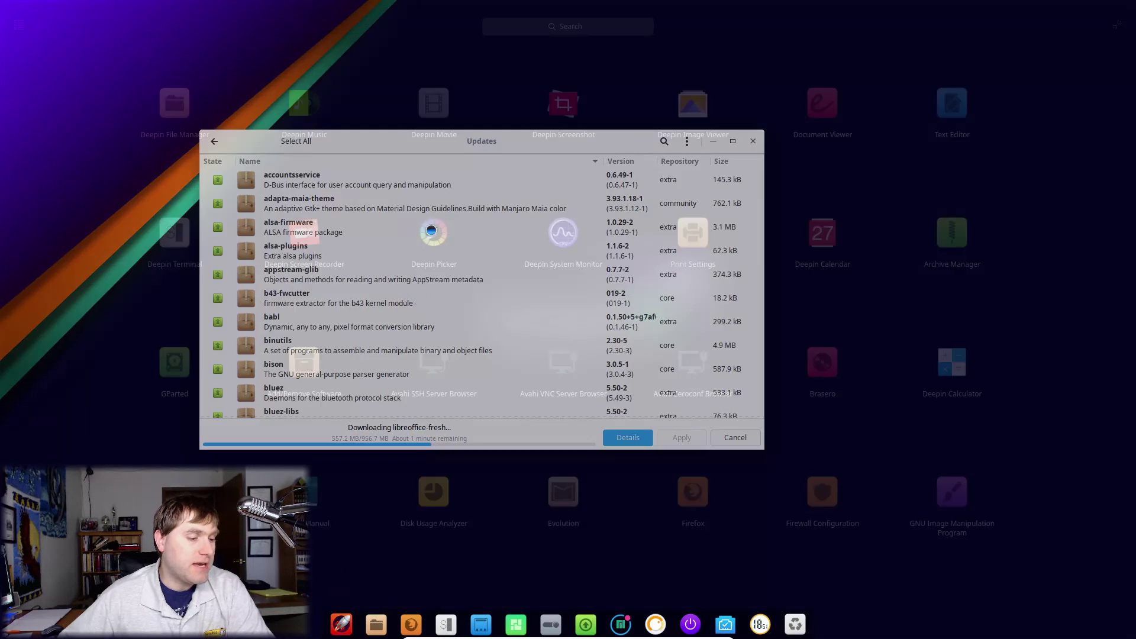
{"action": "left_click", "coordinate": [341, 625]}
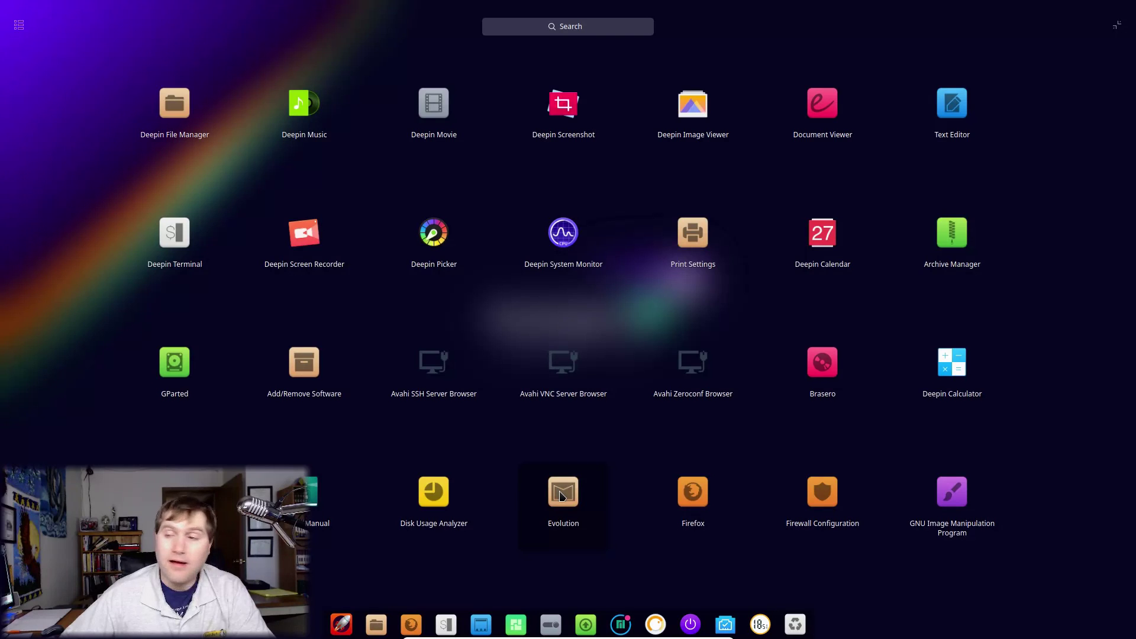
{"action": "scroll", "coordinate": [609, 483], "scroll_direction": "down", "scroll_amount": 2}
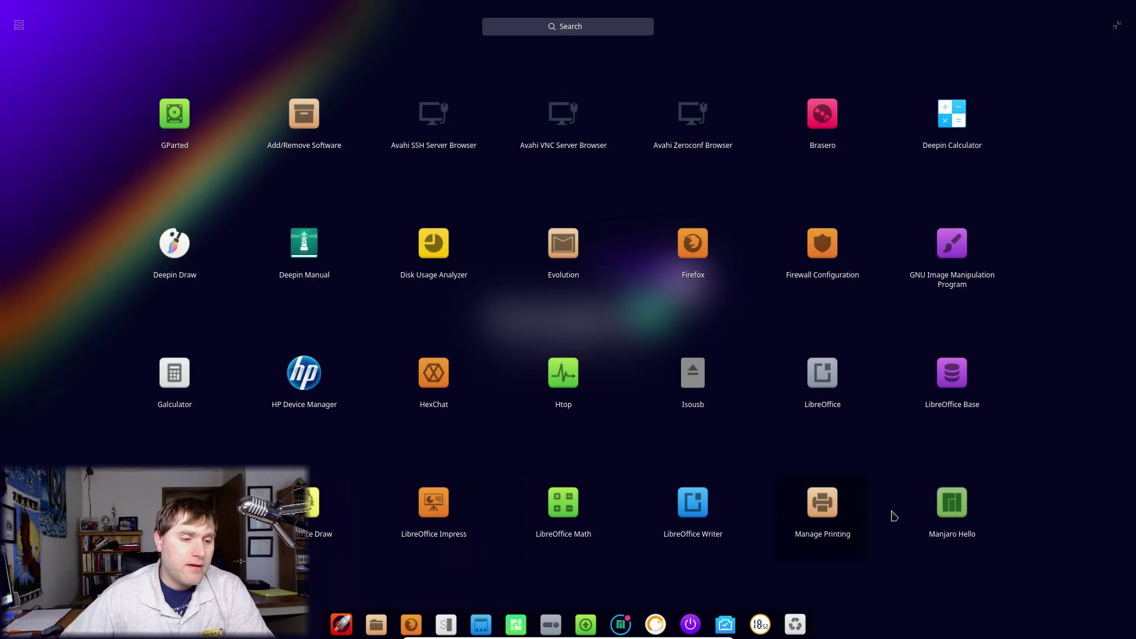
{"action": "scroll", "coordinate": [899, 515], "scroll_direction": "down", "scroll_amount": 1}
{"action": "scroll", "coordinate": [955, 454], "scroll_direction": "down", "scroll_amount": 1}
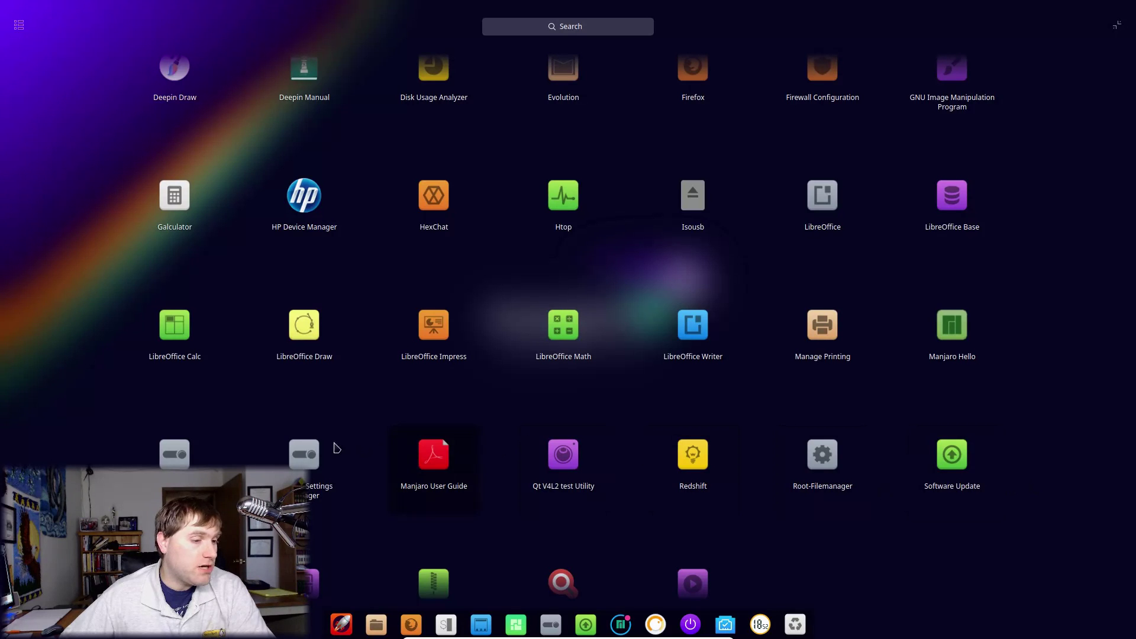
{"action": "scroll", "coordinate": [147, 467], "scroll_direction": "down", "scroll_amount": 1}
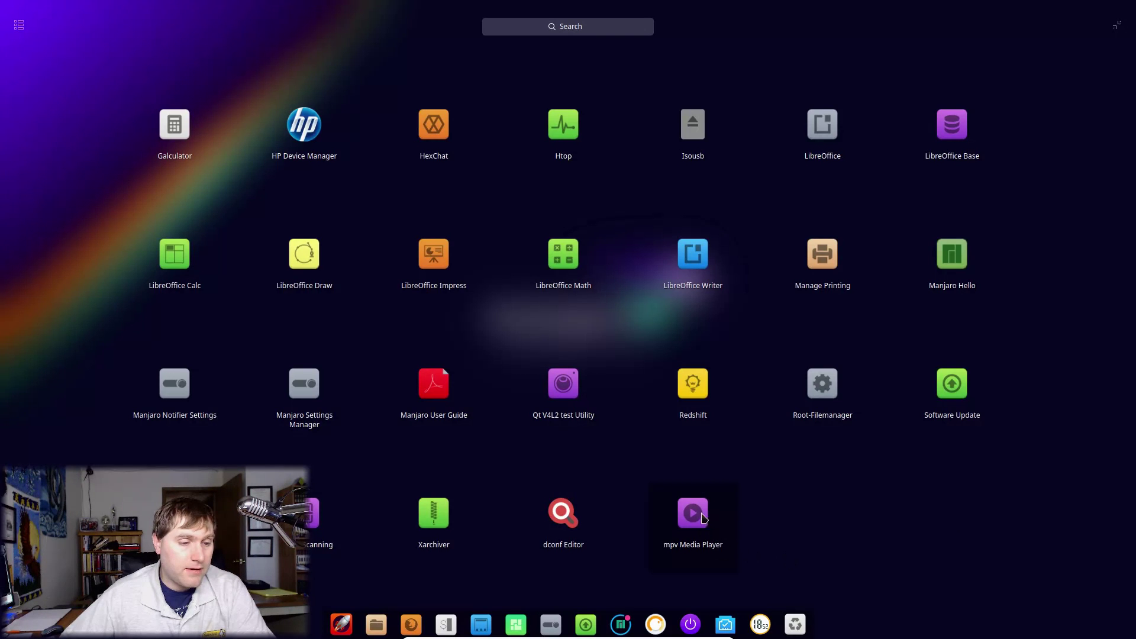
{"action": "scroll", "coordinate": [896, 530], "scroll_direction": "up", "scroll_amount": 3}
{"action": "scroll", "coordinate": [977, 503], "scroll_direction": "down", "scroll_amount": 2}
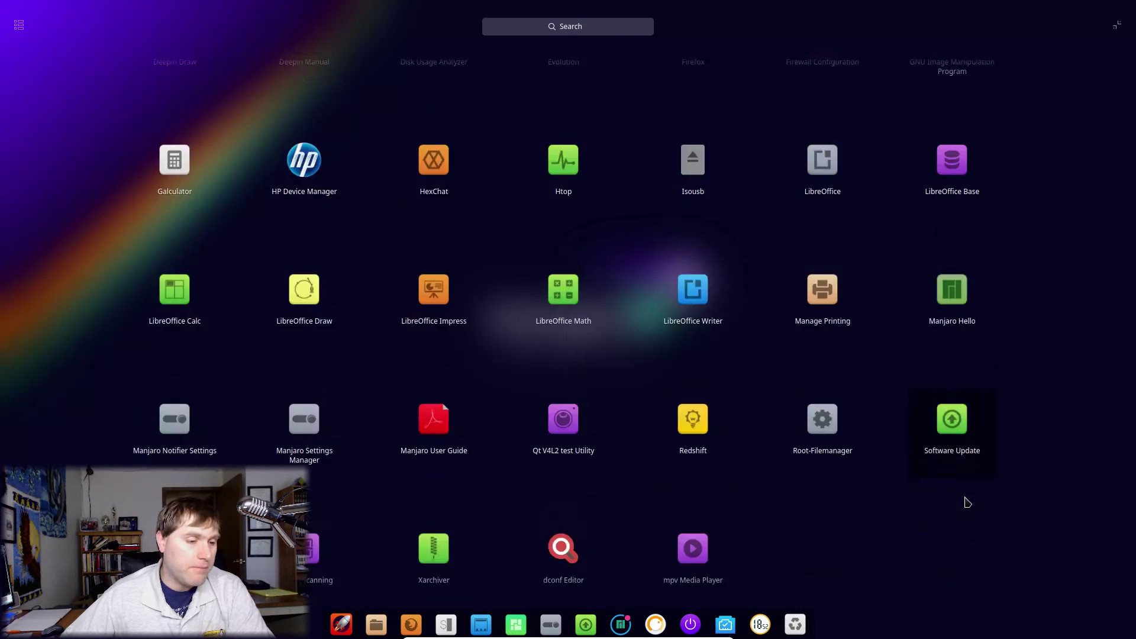
{"action": "scroll", "coordinate": [977, 491], "scroll_direction": "up", "scroll_amount": 6}
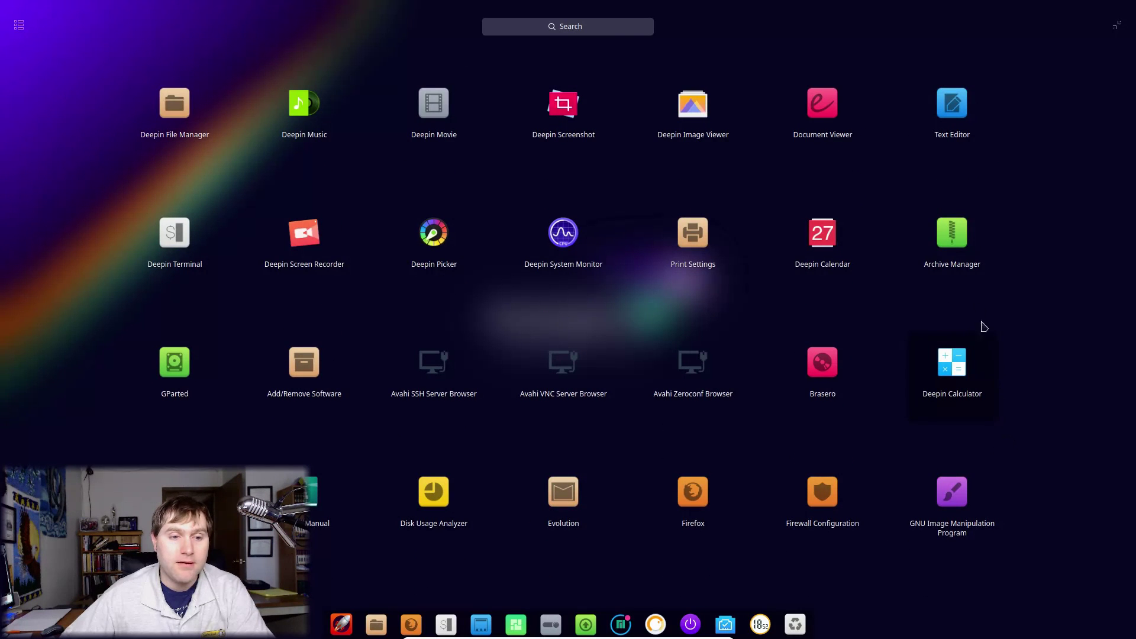
Step: Launch GIMP, switch it to Single-Window Mode from the Windows menu, then close it
{"action": "left_click", "coordinate": [953, 497]}
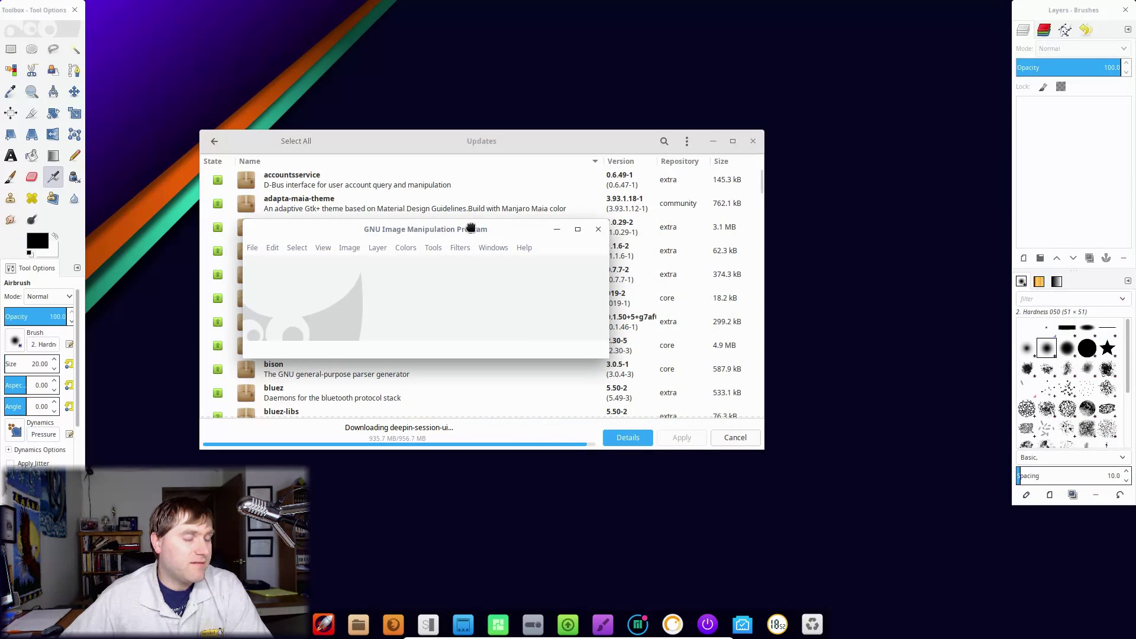
{"action": "left_click_drag", "start_coordinate": [472, 231], "coordinate": [483, 184]}
{"action": "left_click", "coordinate": [506, 201]}
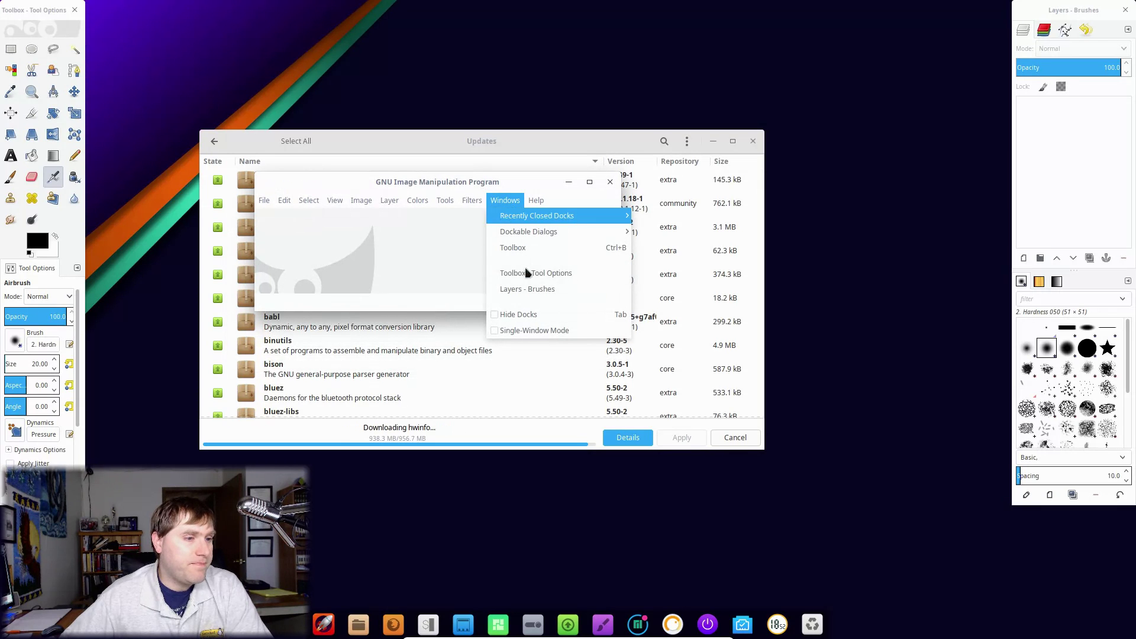
{"action": "left_click", "coordinate": [527, 329]}
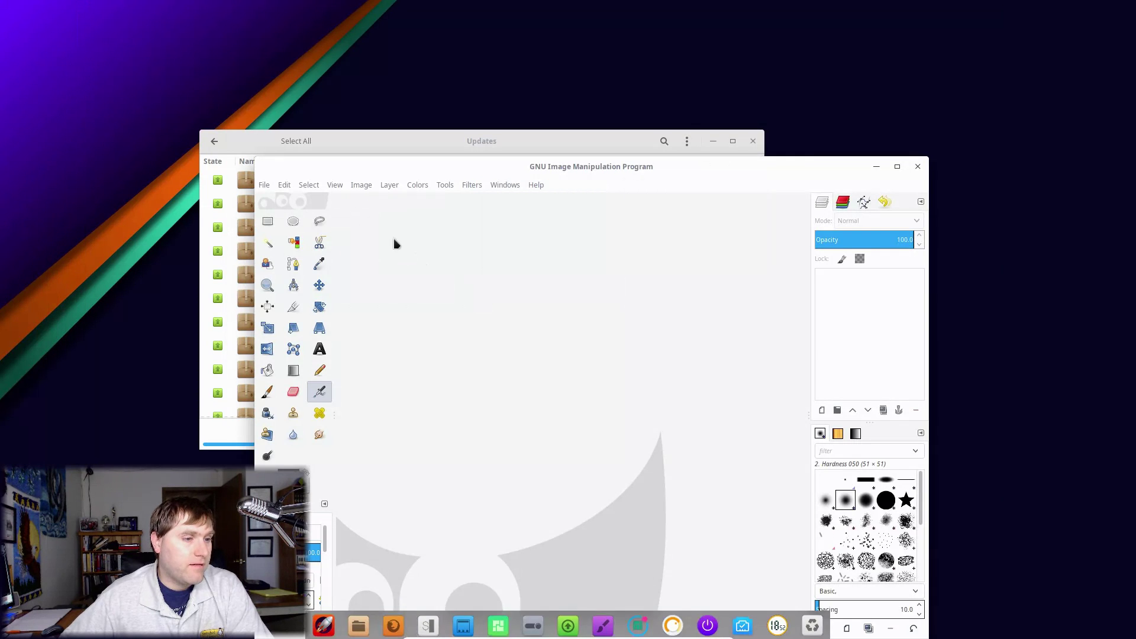
{"action": "left_click", "coordinate": [918, 170]}
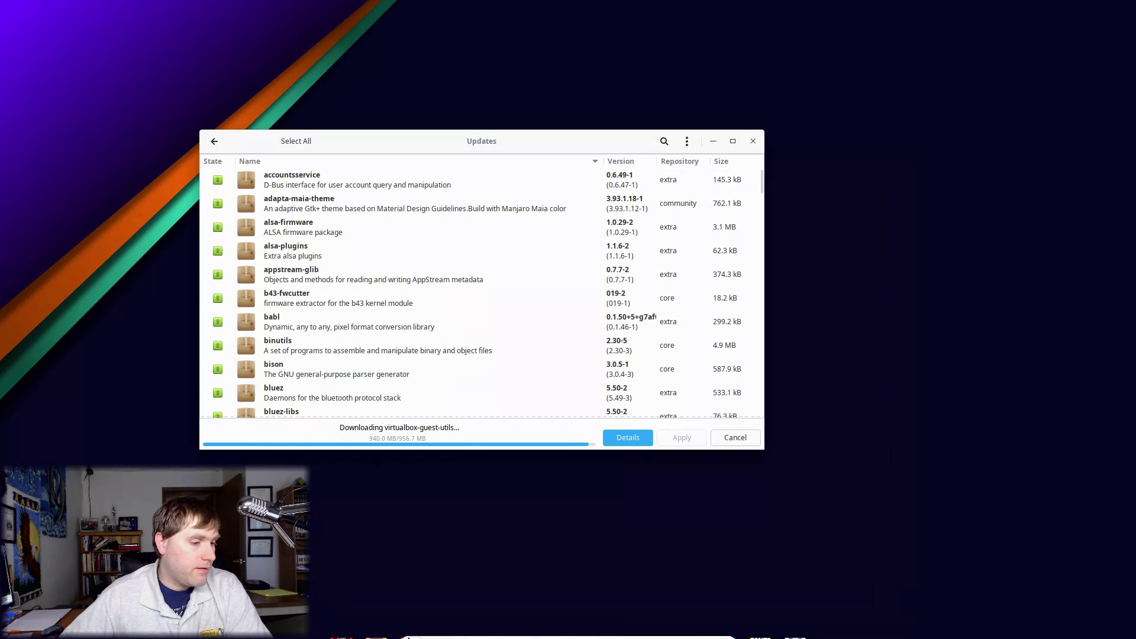
Step: Launch LibreOffice Writer from the app launcher
{"action": "left_click", "coordinate": [340, 626]}
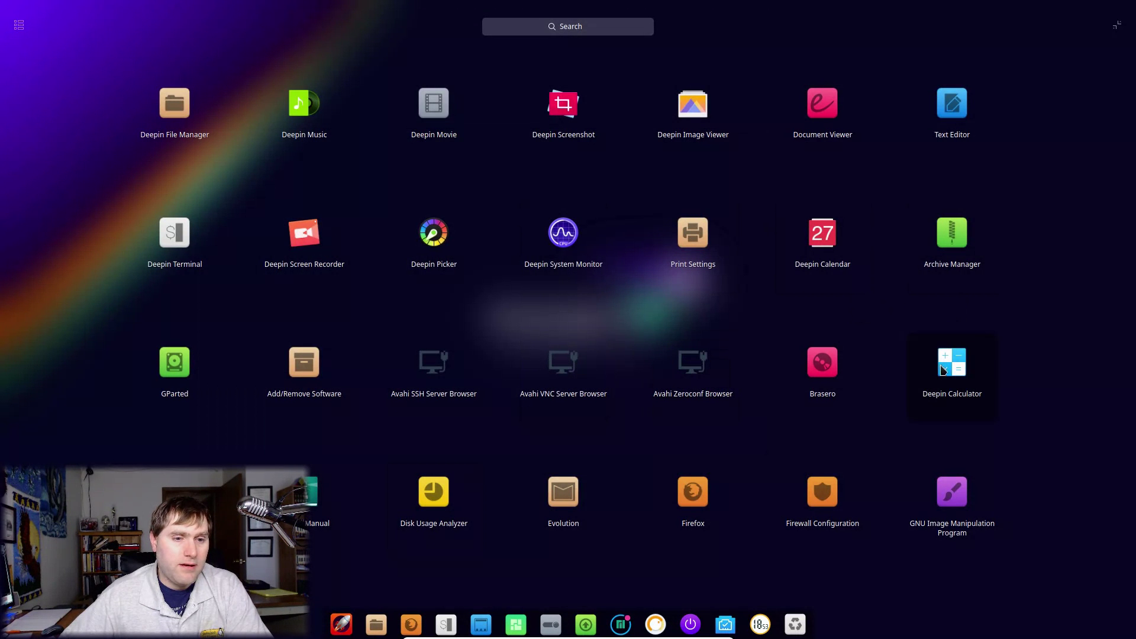
{"action": "scroll", "coordinate": [765, 348], "scroll_direction": "down", "scroll_amount": 6}
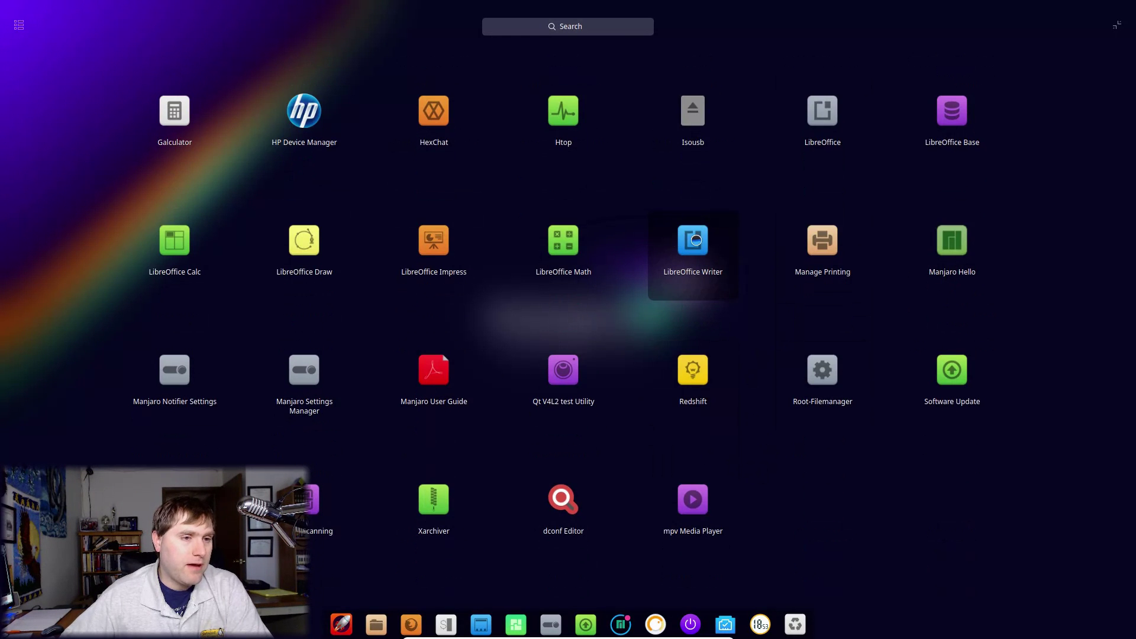
{"action": "left_click", "coordinate": [696, 240]}
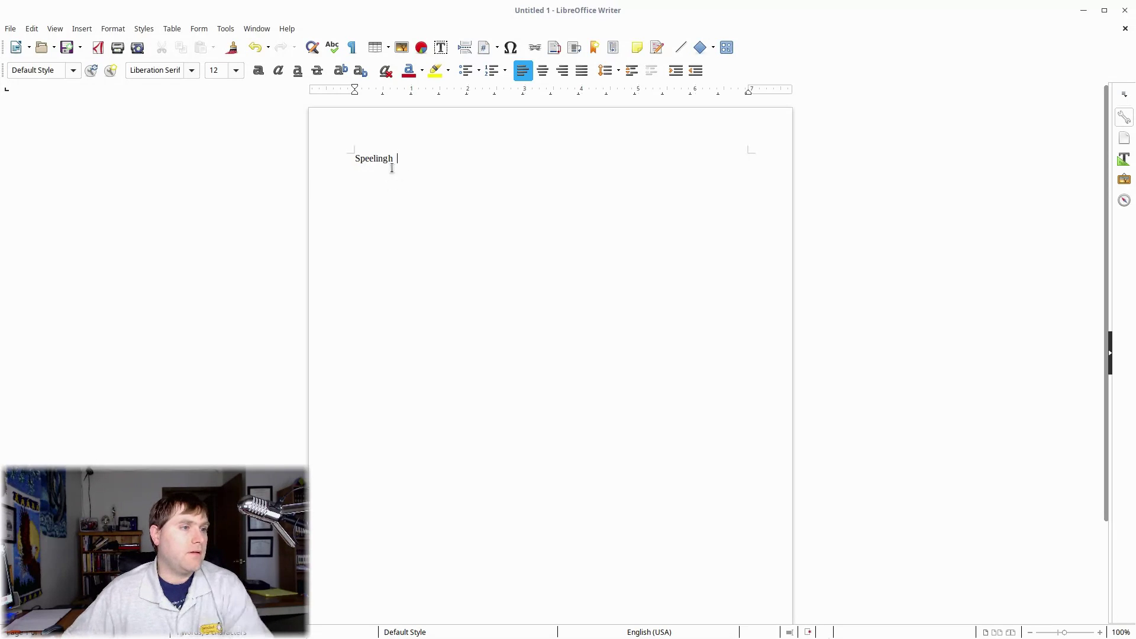
Step: Check 'Speeling' for spelling suggestions, then close Untitled 1 without saving
{"action": "right_click", "coordinate": [379, 160]}
{"action": "left_click", "coordinate": [427, 242]}
{"action": "left_click", "coordinate": [413, 164]}
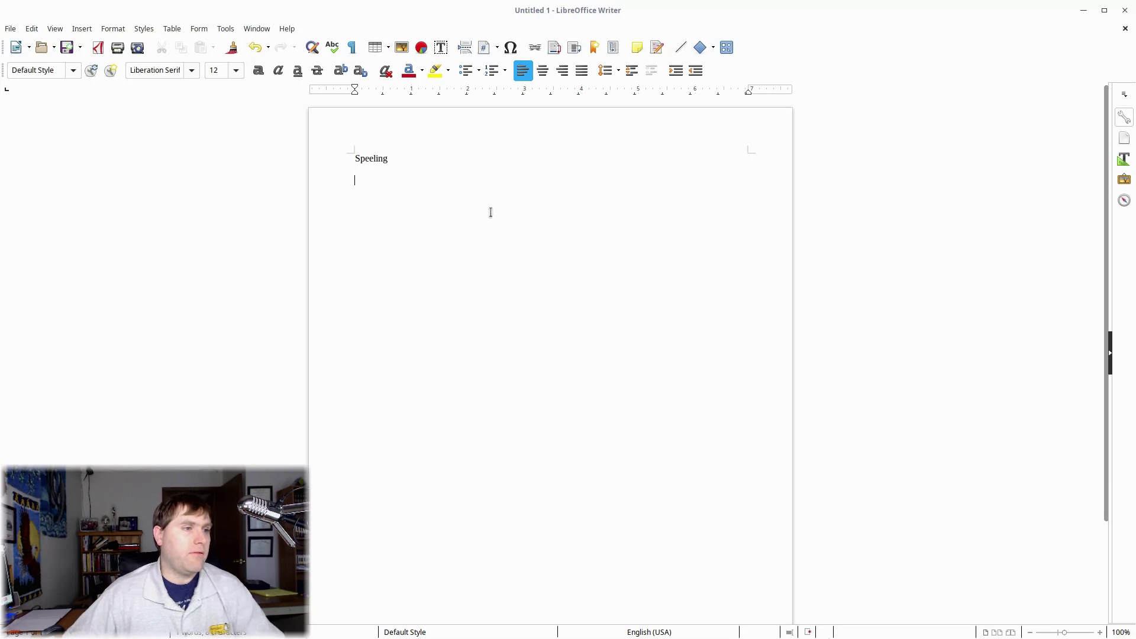
{"action": "right_click", "coordinate": [378, 159]}
{"action": "mouse_move", "coordinate": [432, 259]}
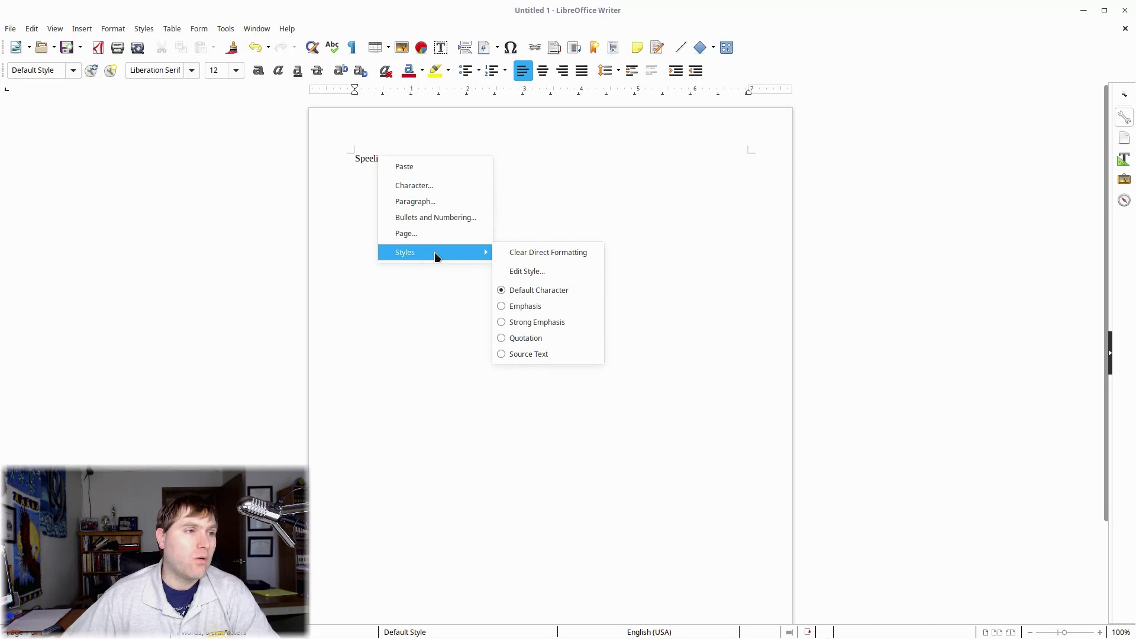
{"action": "left_click", "coordinate": [438, 346]}
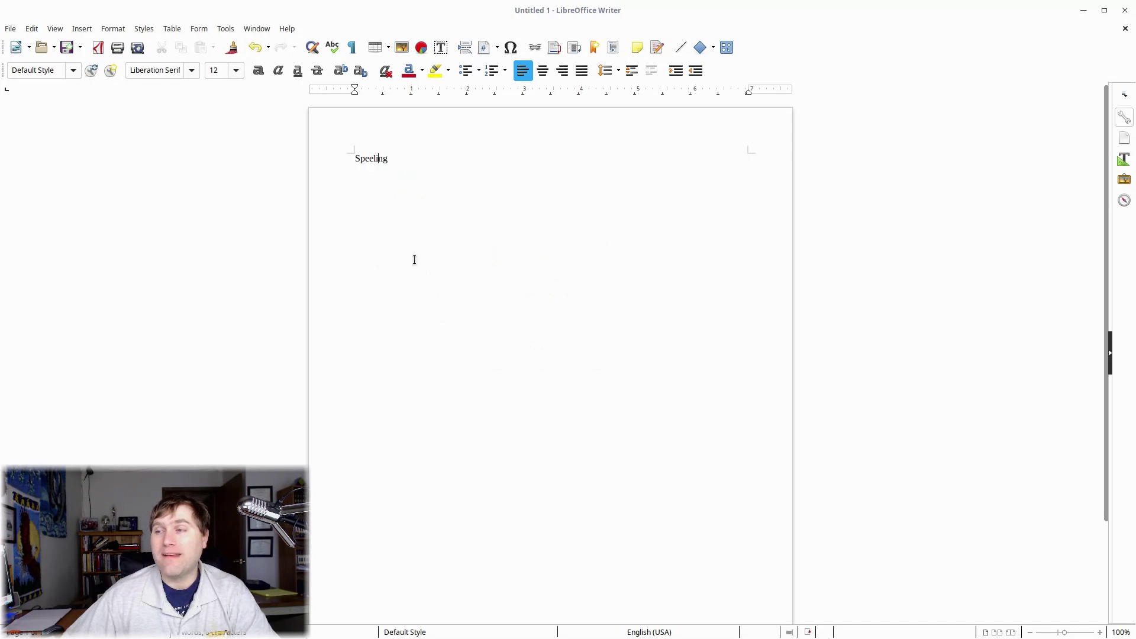
{"action": "left_click", "coordinate": [1125, 10]}
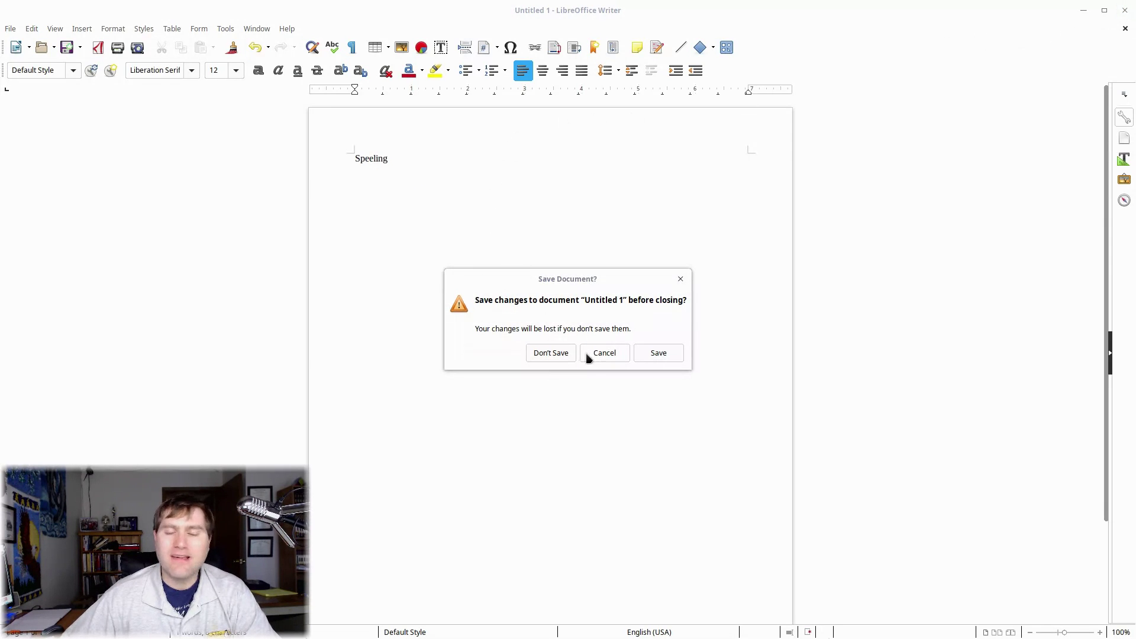
{"action": "left_click", "coordinate": [551, 354]}
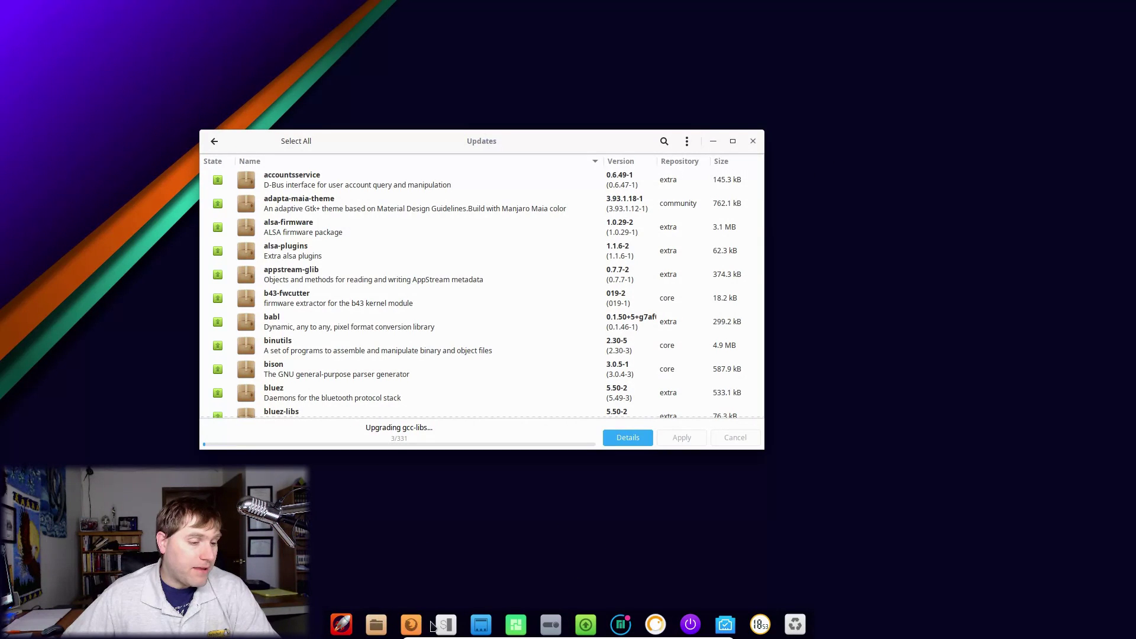
Step: Open the Control Center side panel and page past the weather view to the settings grid
{"action": "left_click", "coordinate": [550, 630]}
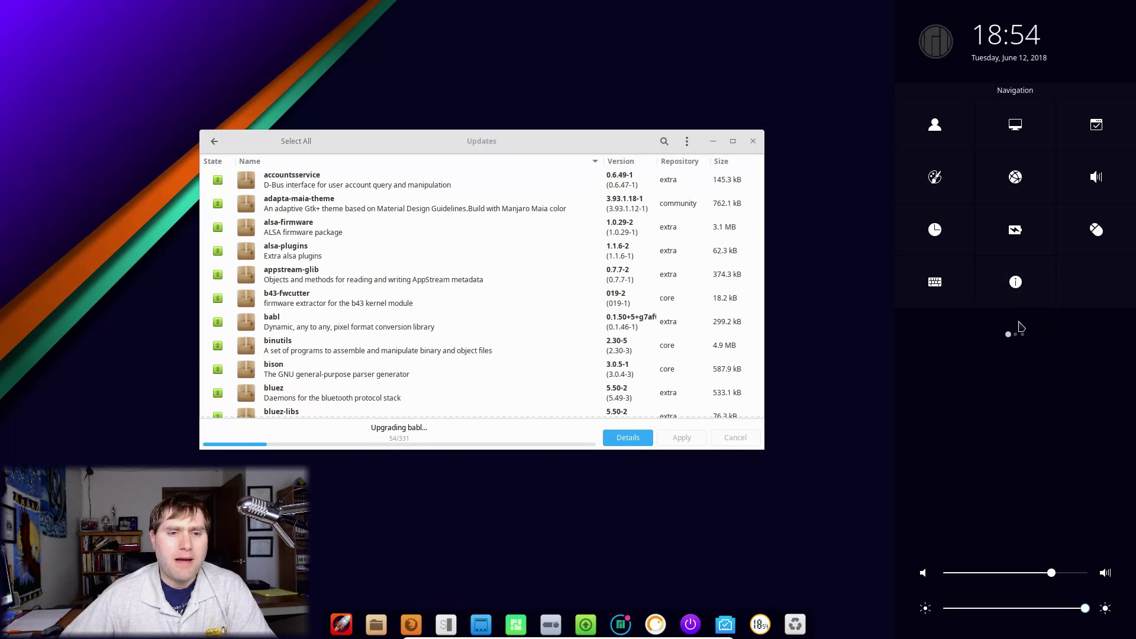
{"action": "left_click", "coordinate": [1068, 335]}
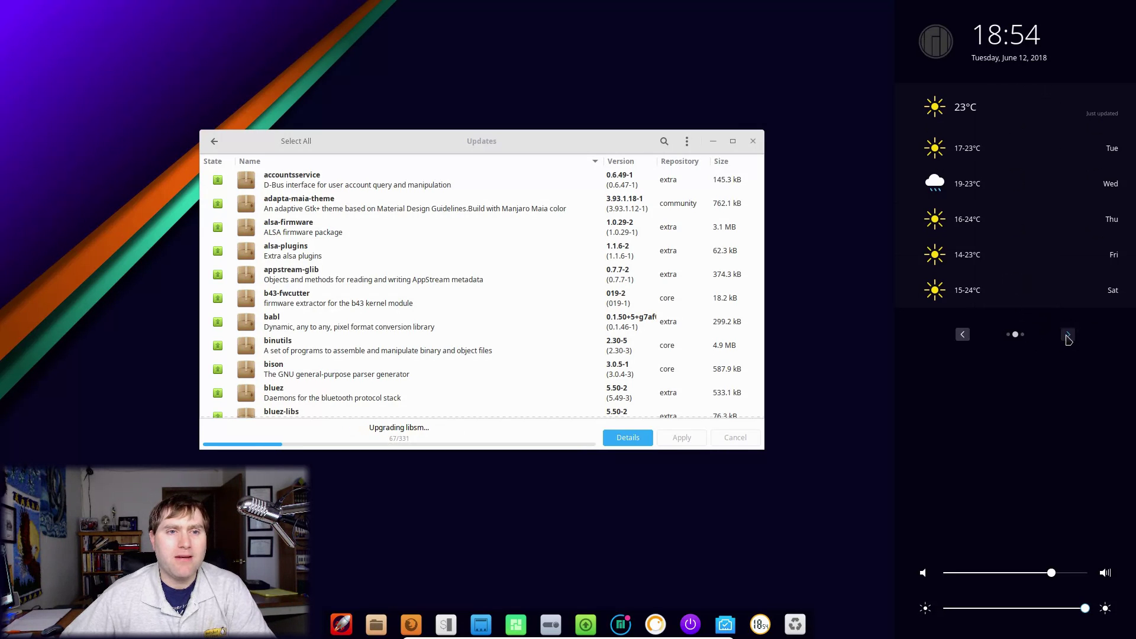
{"action": "left_click", "coordinate": [1068, 335]}
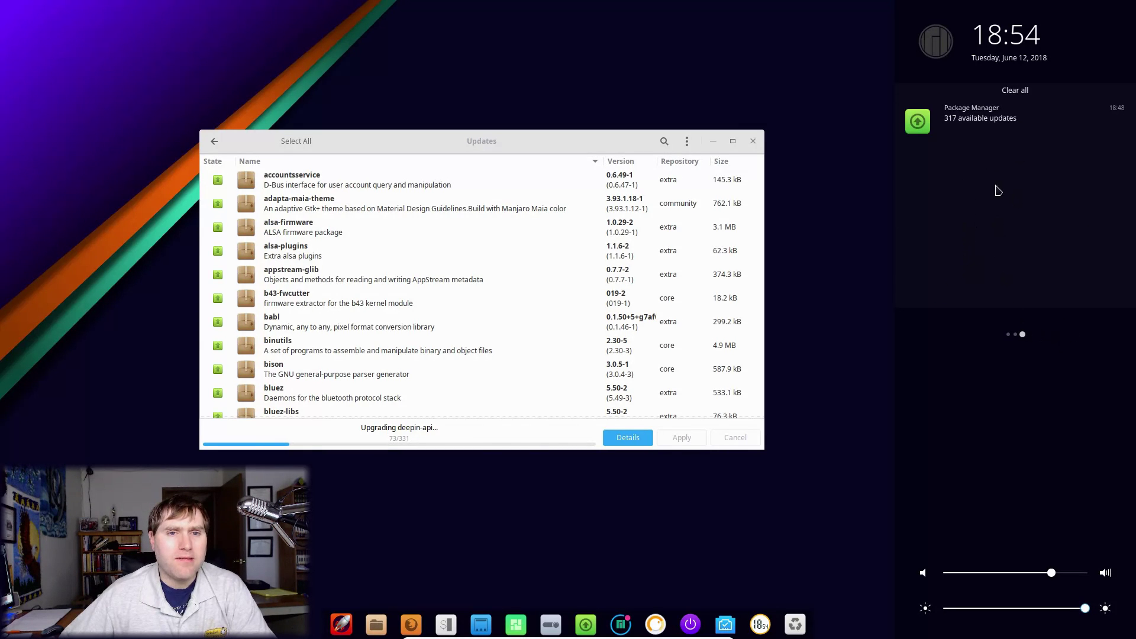
{"action": "mouse_move", "coordinate": [1009, 345]}
{"action": "left_click", "coordinate": [962, 334]}
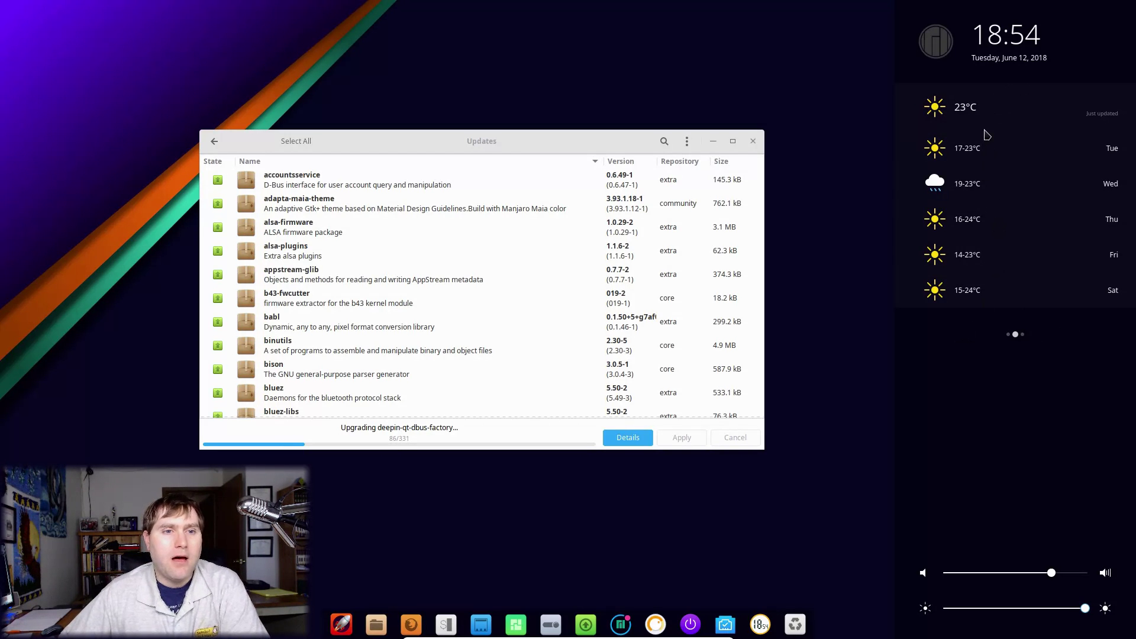
{"action": "mouse_move", "coordinate": [997, 346]}
{"action": "left_click", "coordinate": [962, 335]}
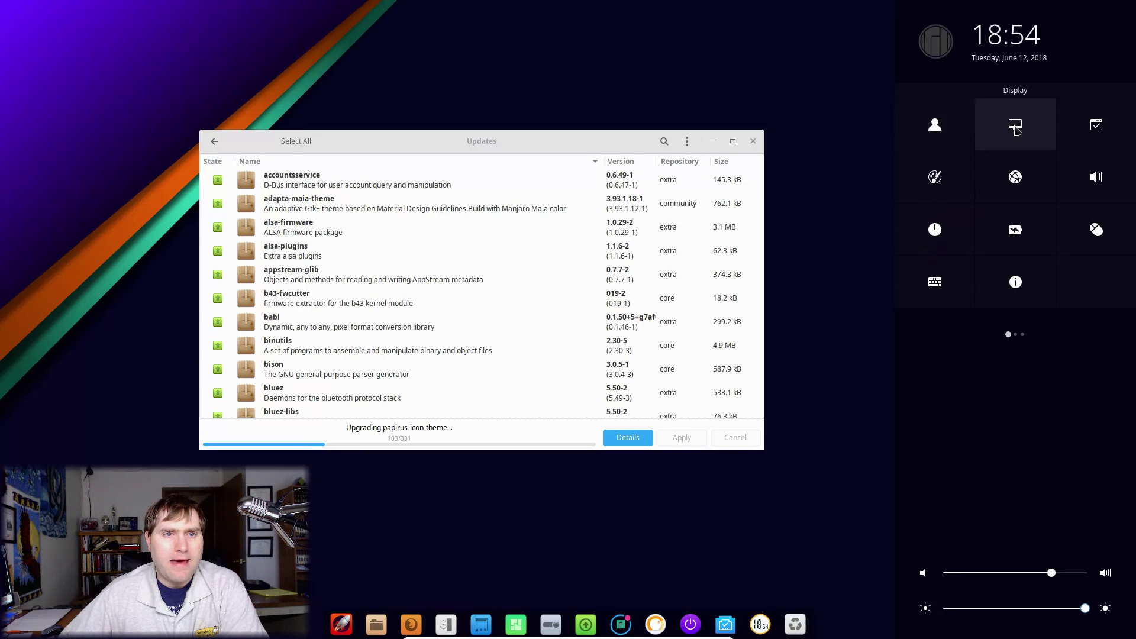
Step: Open All Settings from the Accounts tile and go to Default Applications
{"action": "left_click", "coordinate": [941, 127]}
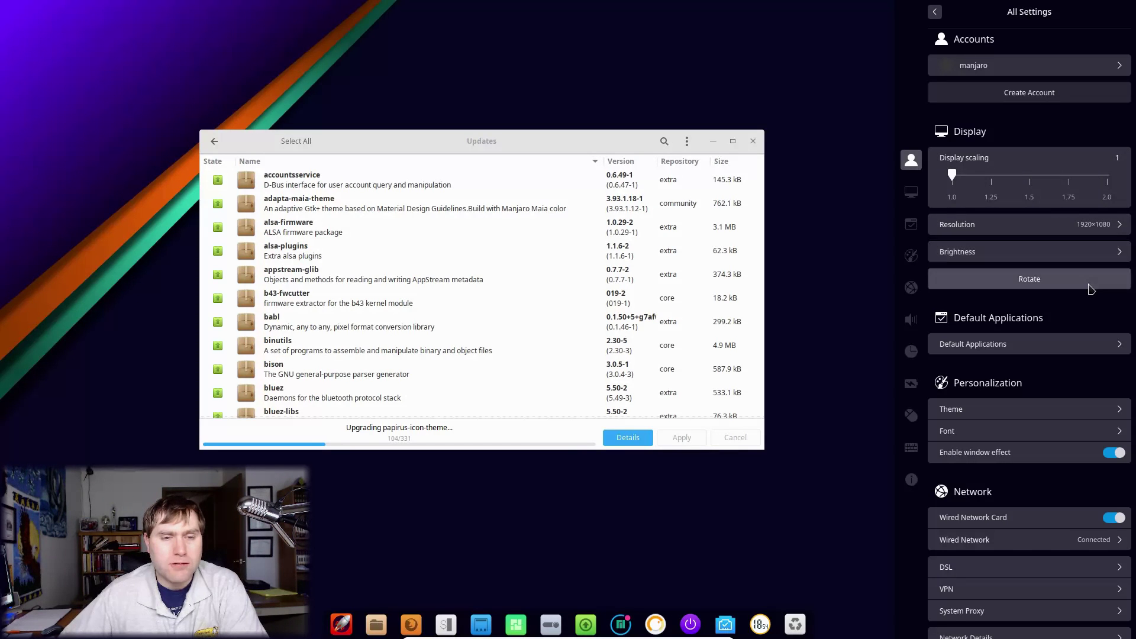
{"action": "scroll", "coordinate": [1083, 293], "scroll_direction": "down", "scroll_amount": 5}
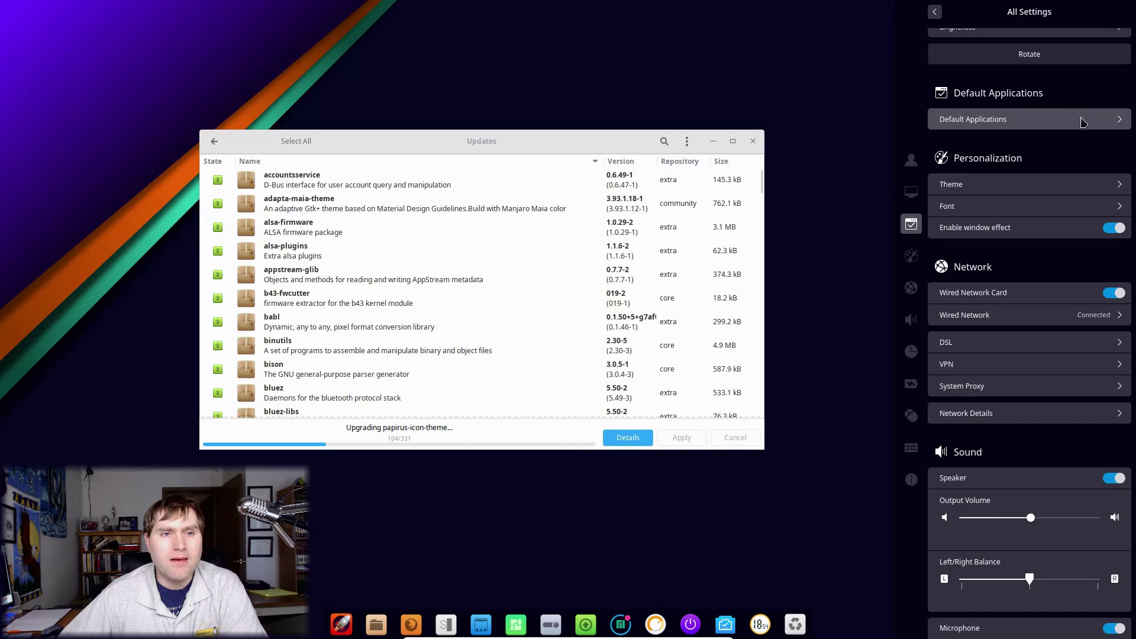
{"action": "left_click", "coordinate": [1031, 125]}
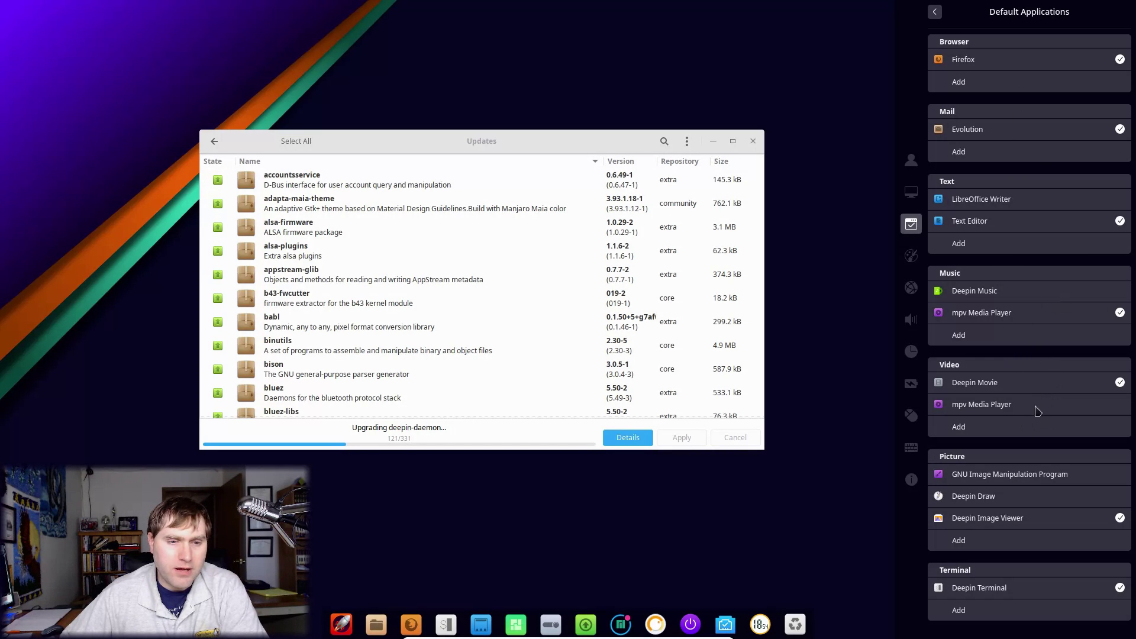
Step: Set mpv Media Player as the default video player and return to the settings overview
{"action": "left_click", "coordinate": [1118, 409]}
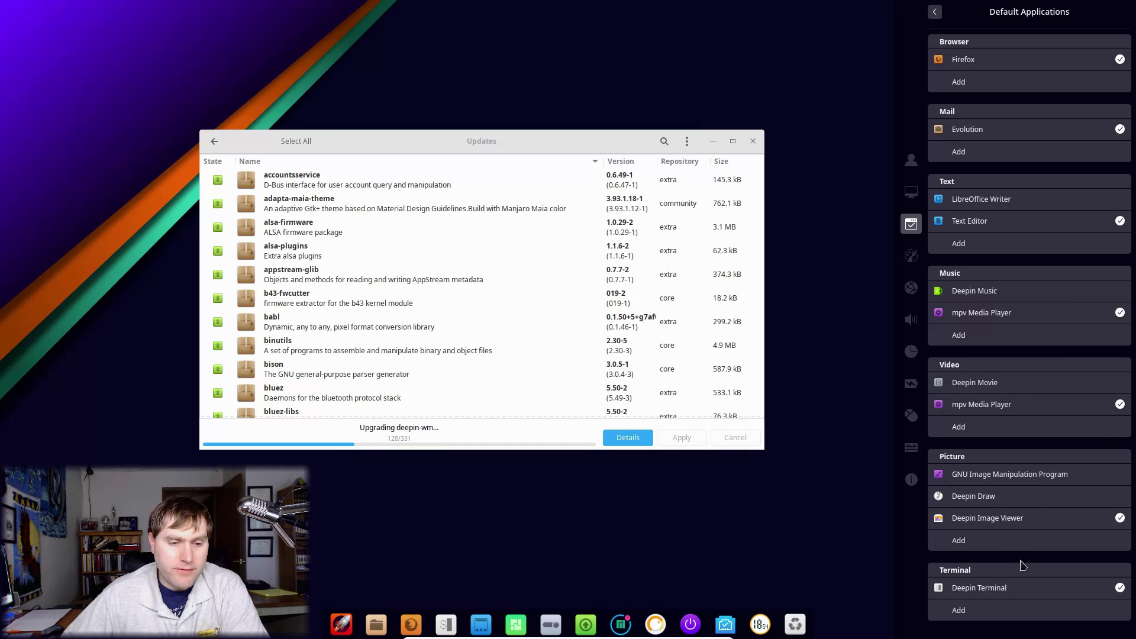
{"action": "left_click", "coordinate": [940, 15]}
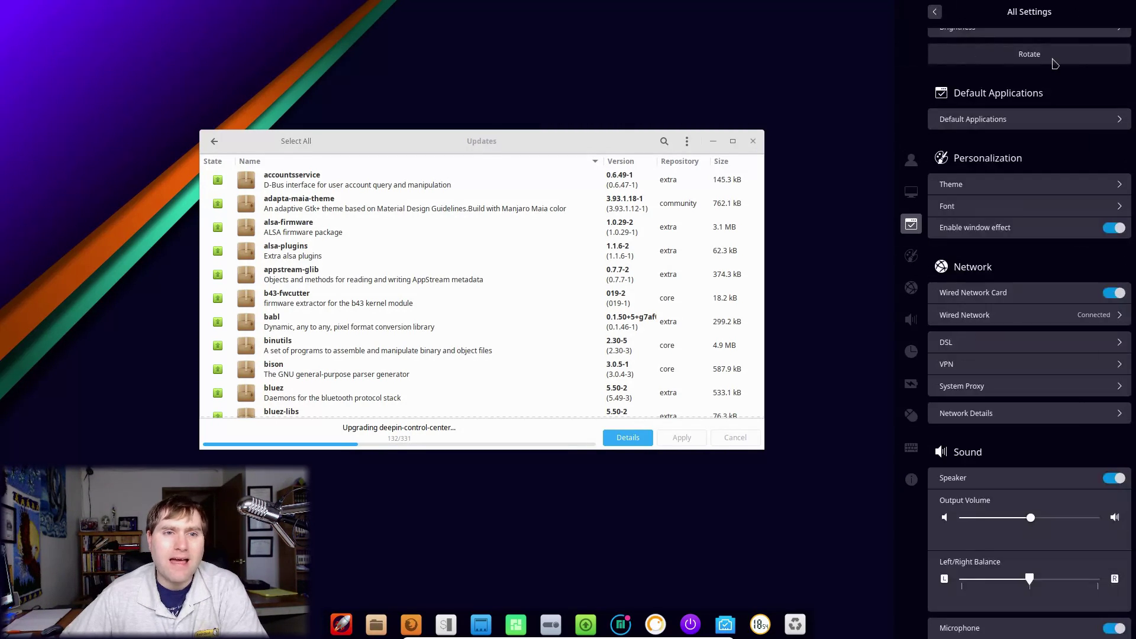
Step: Open Personalization > Theme and browse the window, icon and cursor theme lists
{"action": "left_click", "coordinate": [1050, 188]}
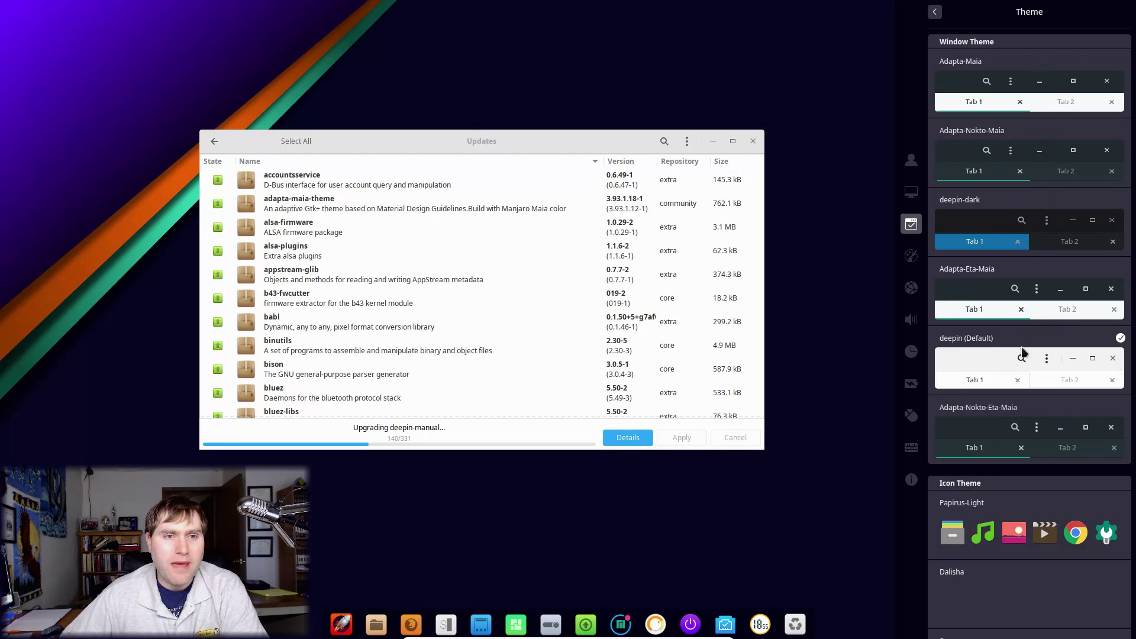
{"action": "scroll", "coordinate": [973, 278], "scroll_direction": "down", "scroll_amount": 5}
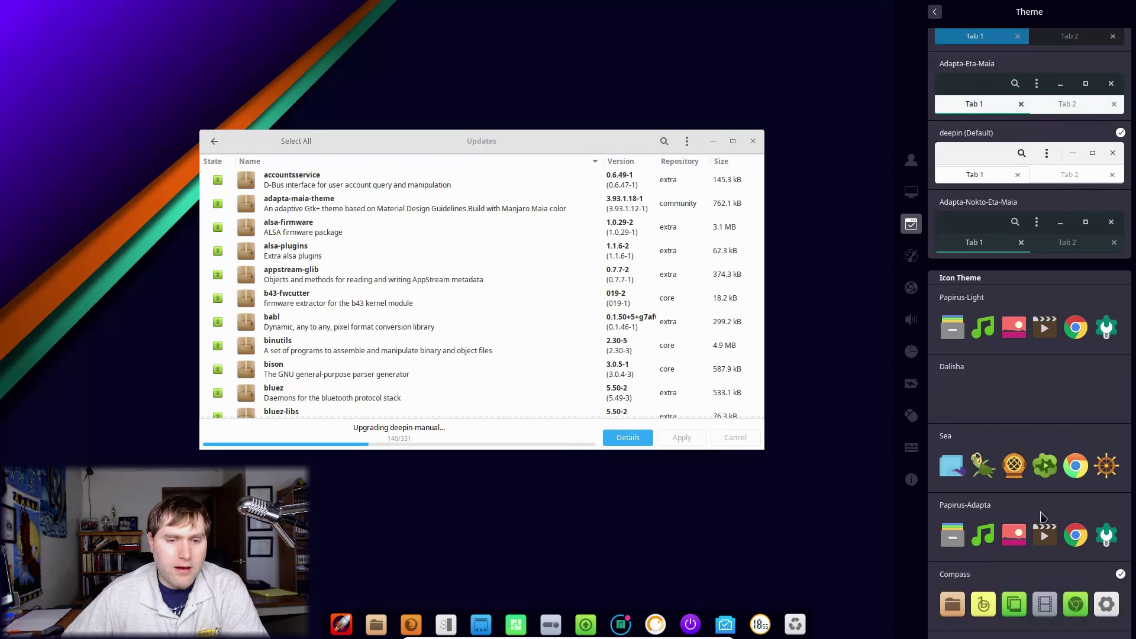
{"action": "scroll", "coordinate": [1115, 355], "scroll_direction": "down", "scroll_amount": 6}
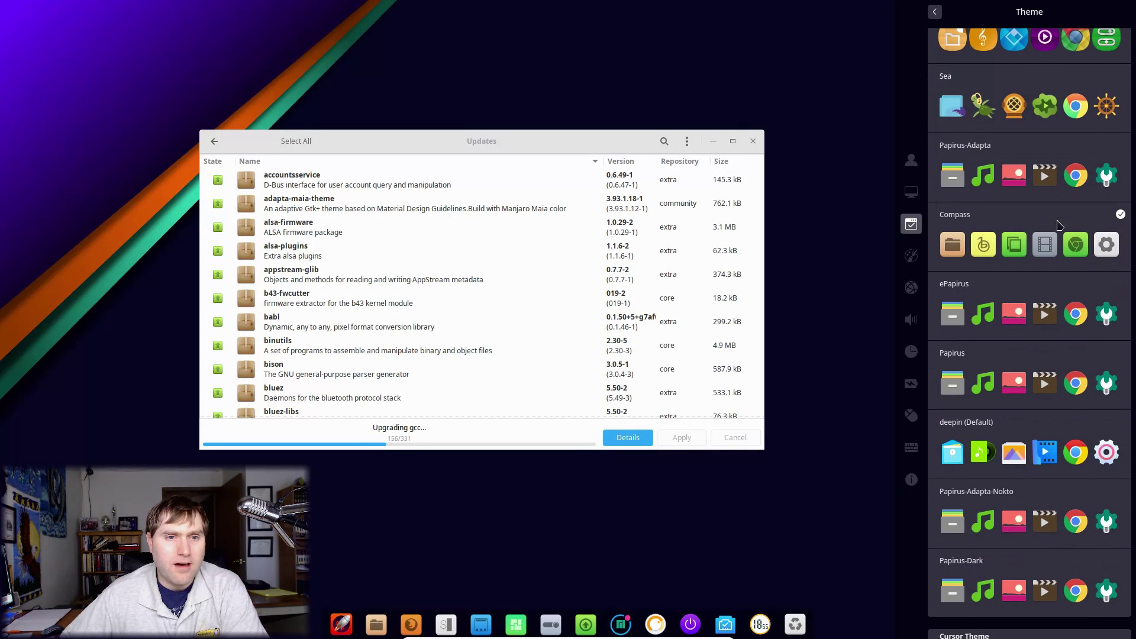
{"action": "scroll", "coordinate": [1034, 408], "scroll_direction": "down", "scroll_amount": 3}
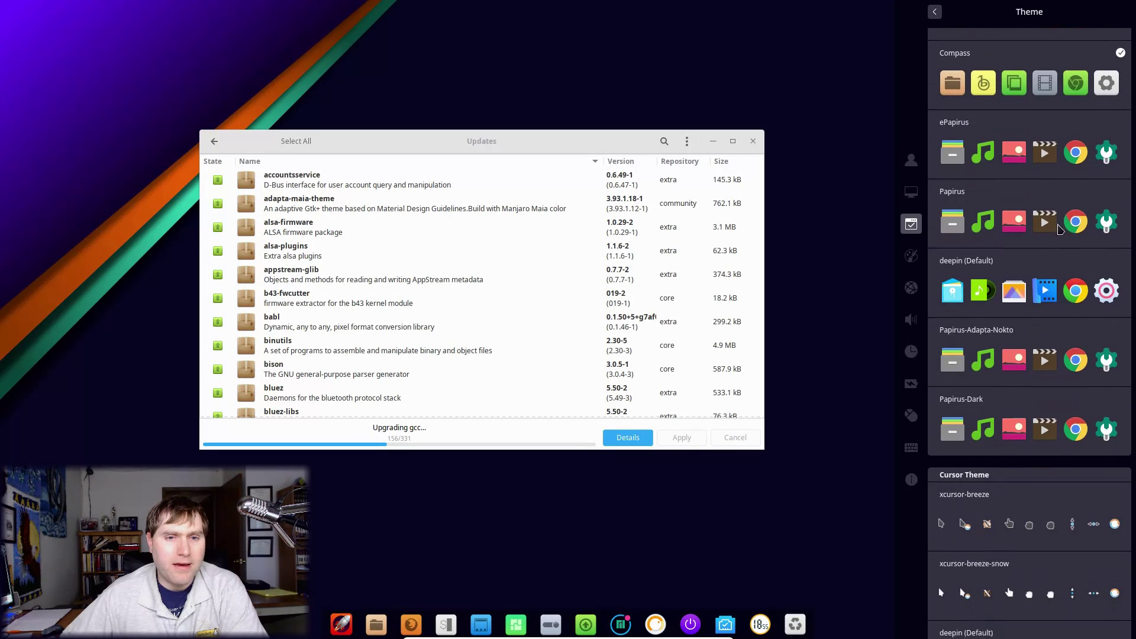
{"action": "scroll", "coordinate": [983, 426], "scroll_direction": "down", "scroll_amount": 2}
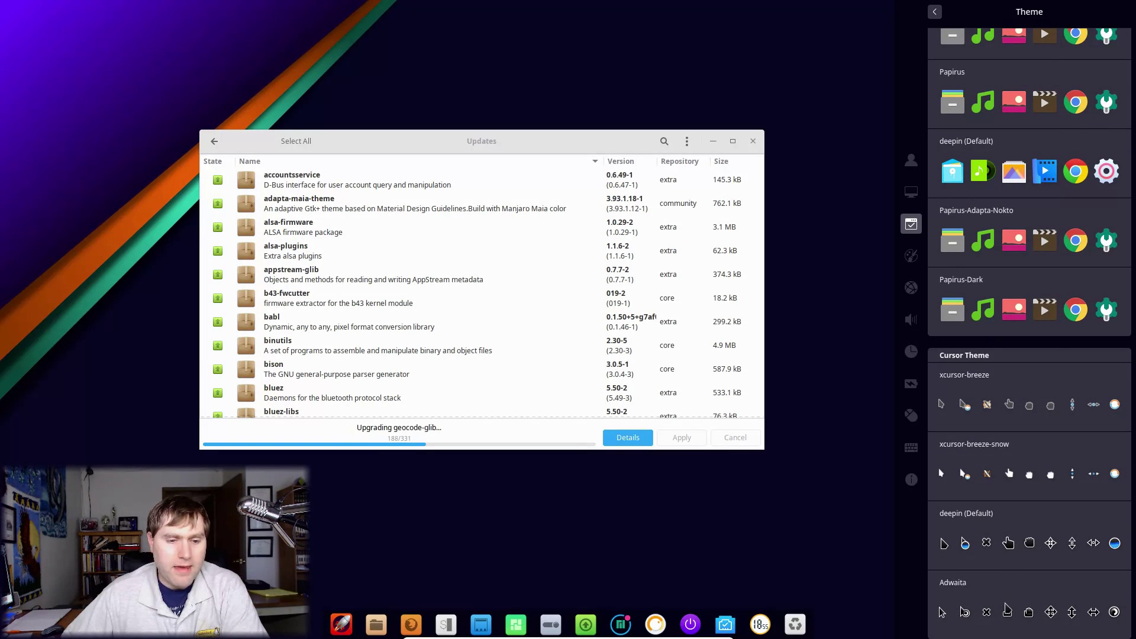
{"action": "scroll", "coordinate": [1053, 291], "scroll_direction": "up", "scroll_amount": 2}
{"action": "scroll", "coordinate": [1053, 291], "scroll_direction": "up", "scroll_amount": 10}
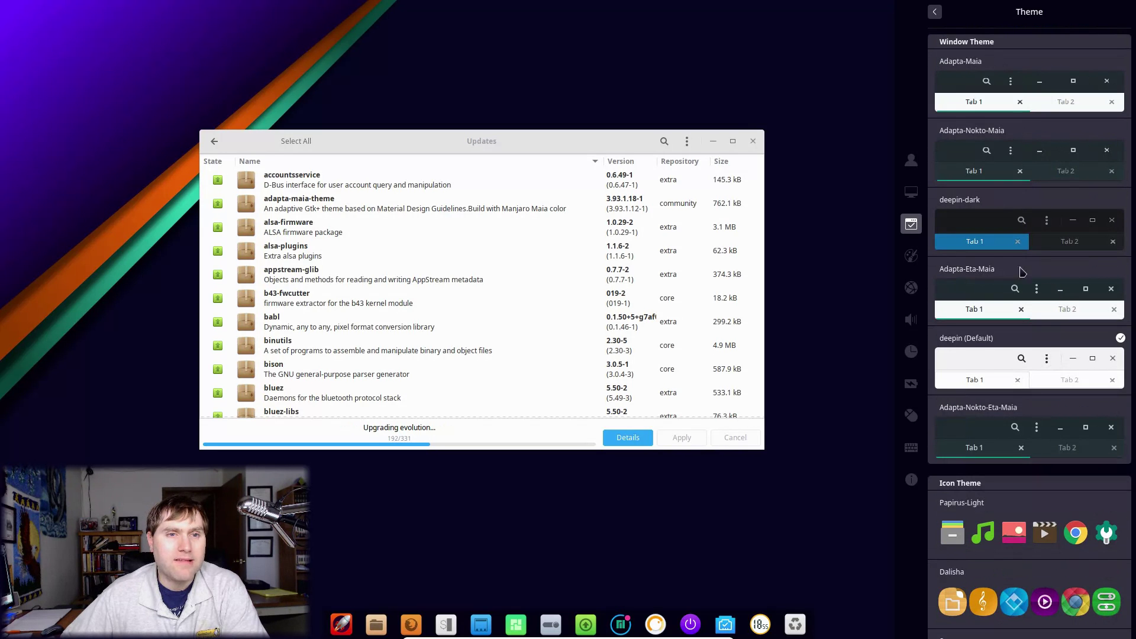
Step: Glance at the Font settings, then return to the All Settings overview
{"action": "left_click", "coordinate": [934, 11]}
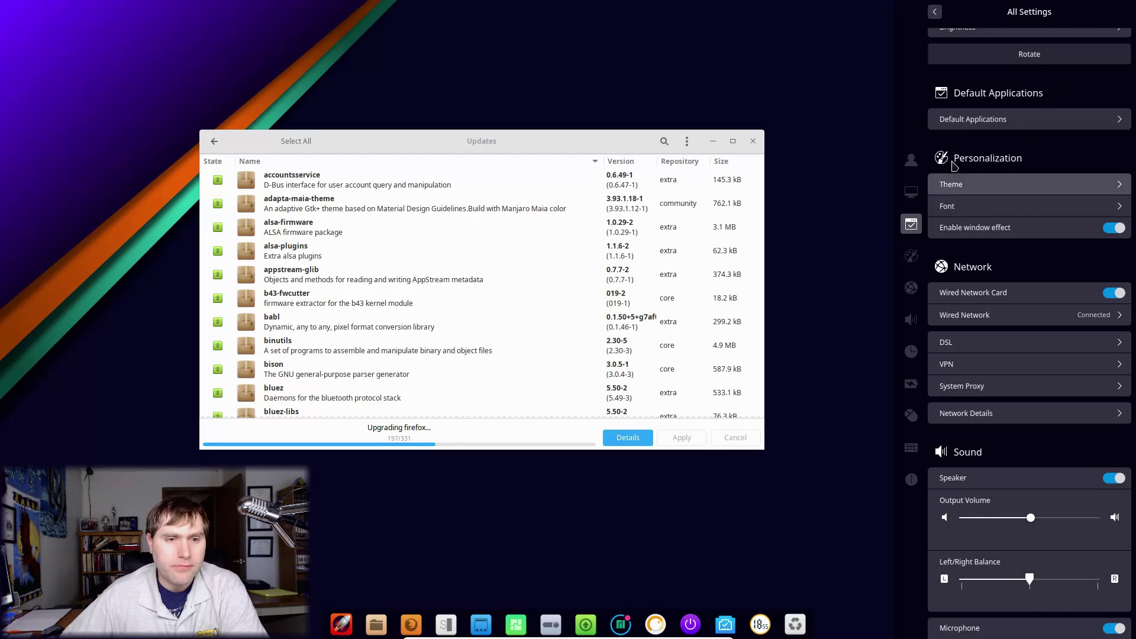
{"action": "left_click", "coordinate": [998, 207]}
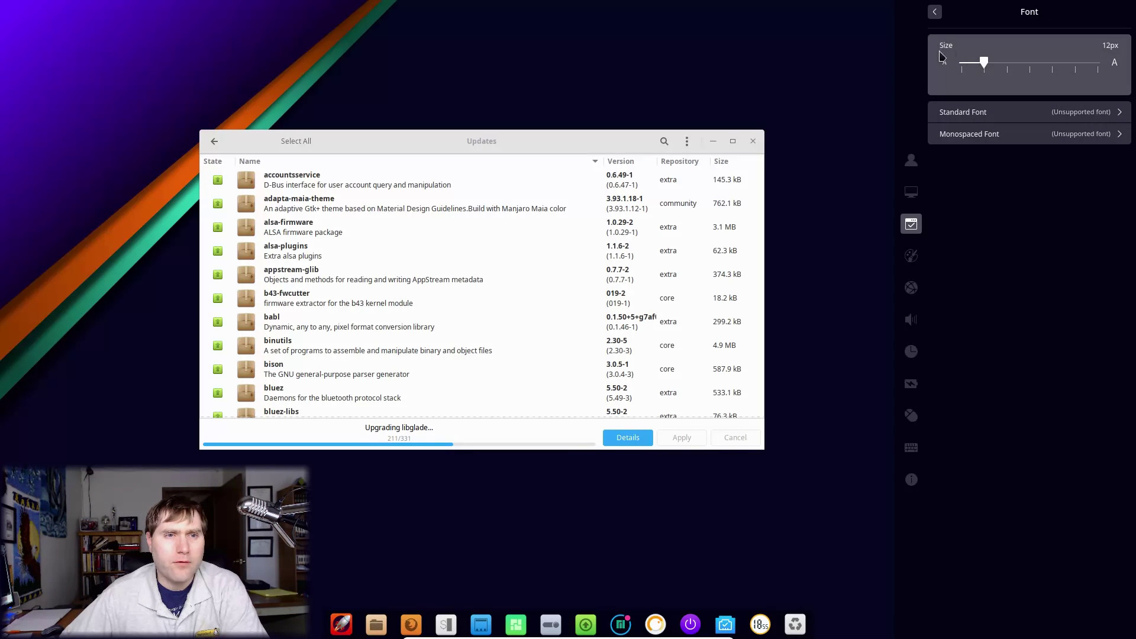
{"action": "left_click", "coordinate": [937, 15]}
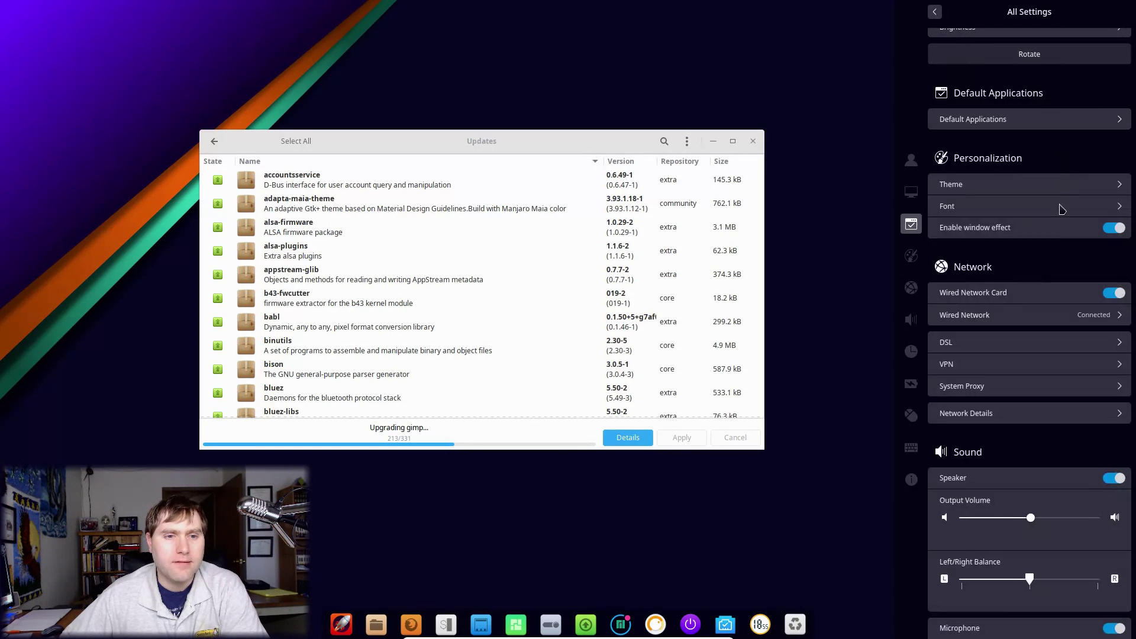
Step: Toggle Enable window effect off, back on, and off again
{"action": "left_click", "coordinate": [1115, 230]}
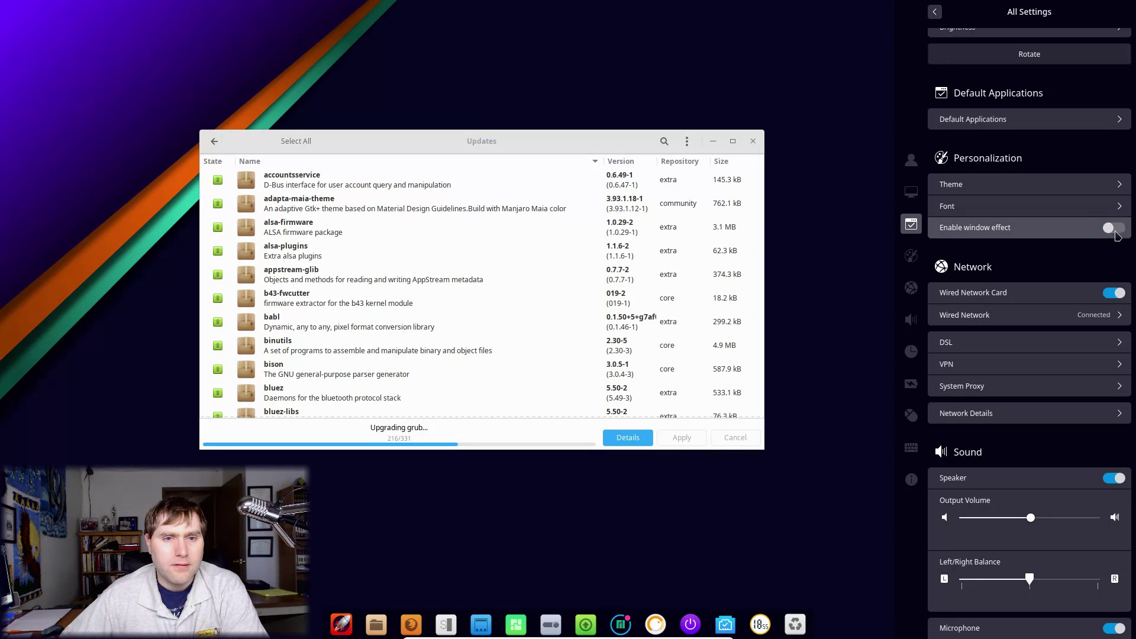
{"action": "left_click", "coordinate": [1115, 233]}
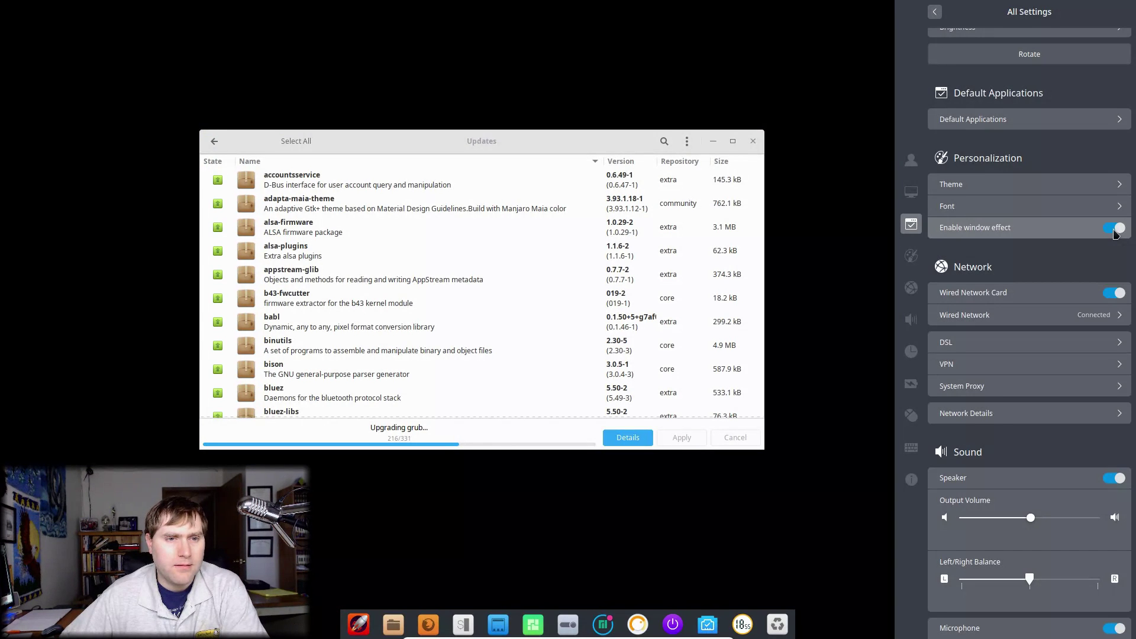
{"action": "left_click", "coordinate": [1081, 233]}
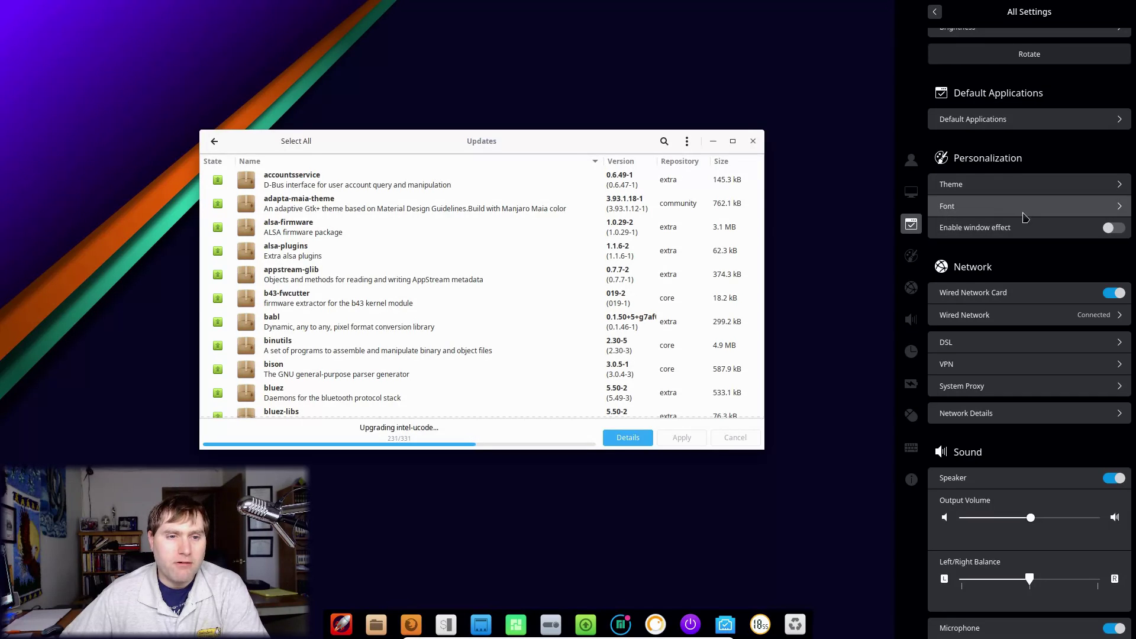
Step: Look at the VPN settings and return to the network list
{"action": "scroll", "coordinate": [1000, 207], "scroll_direction": "down", "scroll_amount": 2}
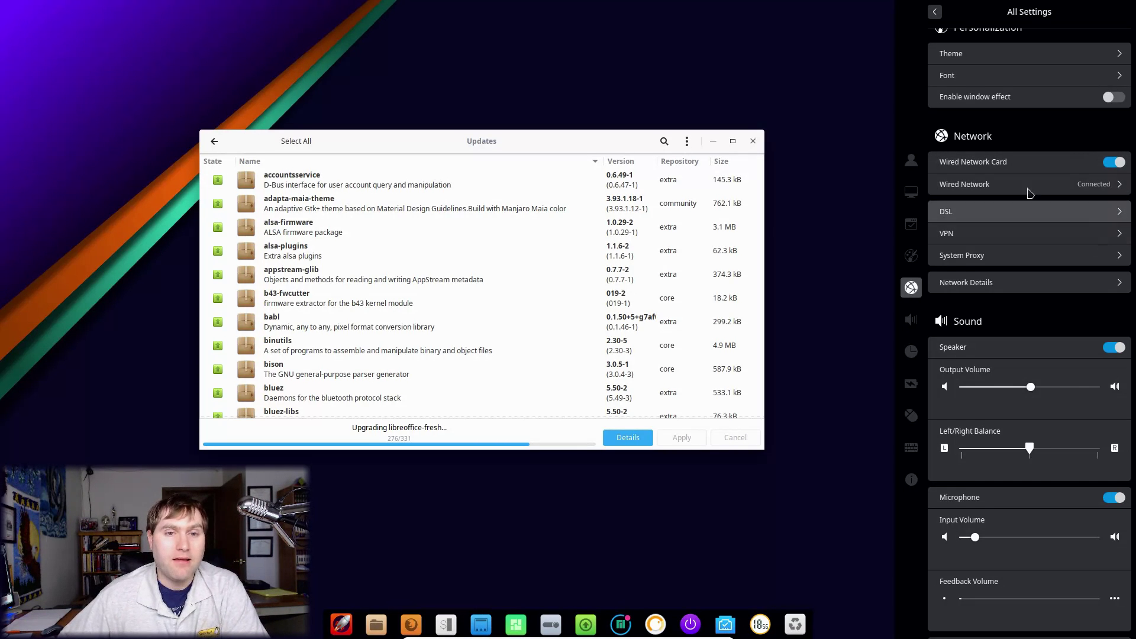
{"action": "left_click", "coordinate": [1076, 235]}
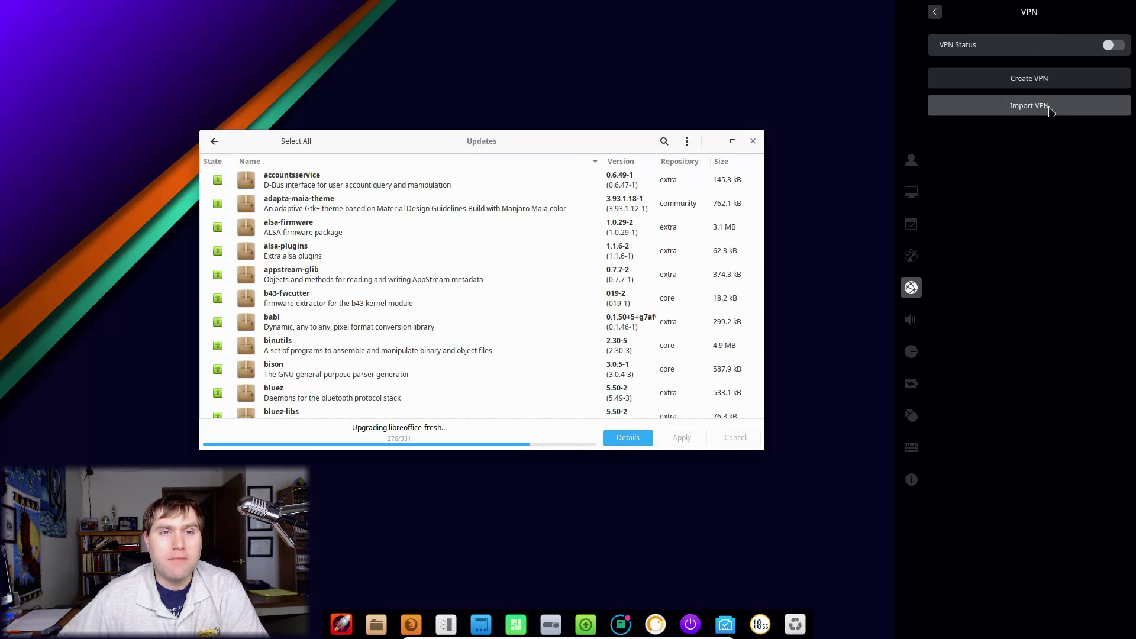
{"action": "left_click", "coordinate": [934, 13]}
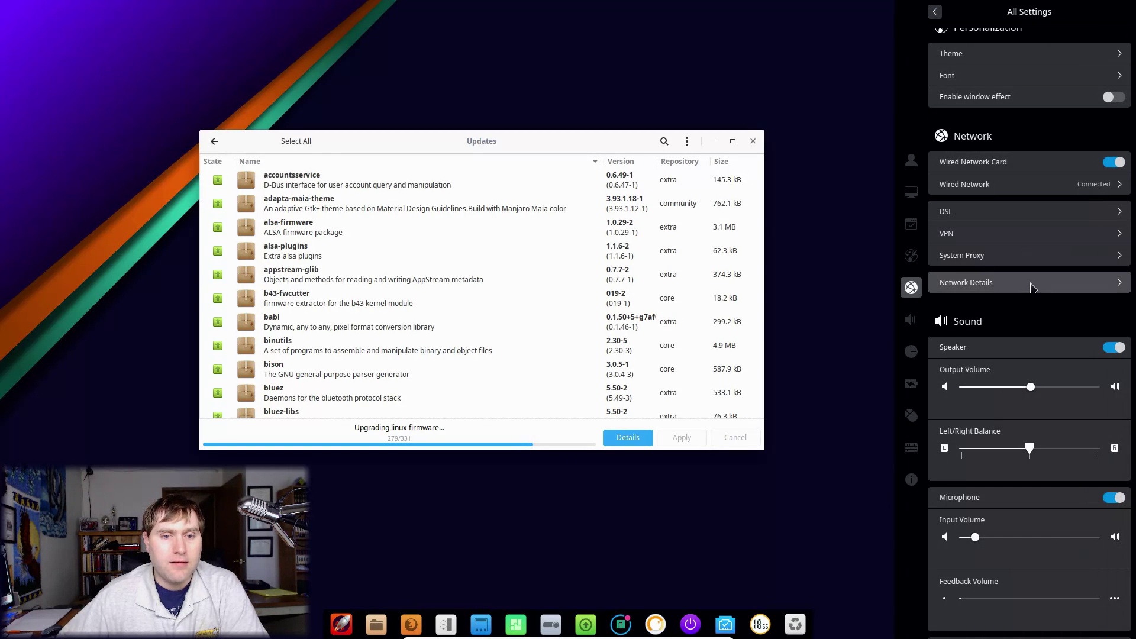
Step: Review Network Details and the Wired Network settings, then close the settings panel with Escape
{"action": "left_click", "coordinate": [1032, 287]}
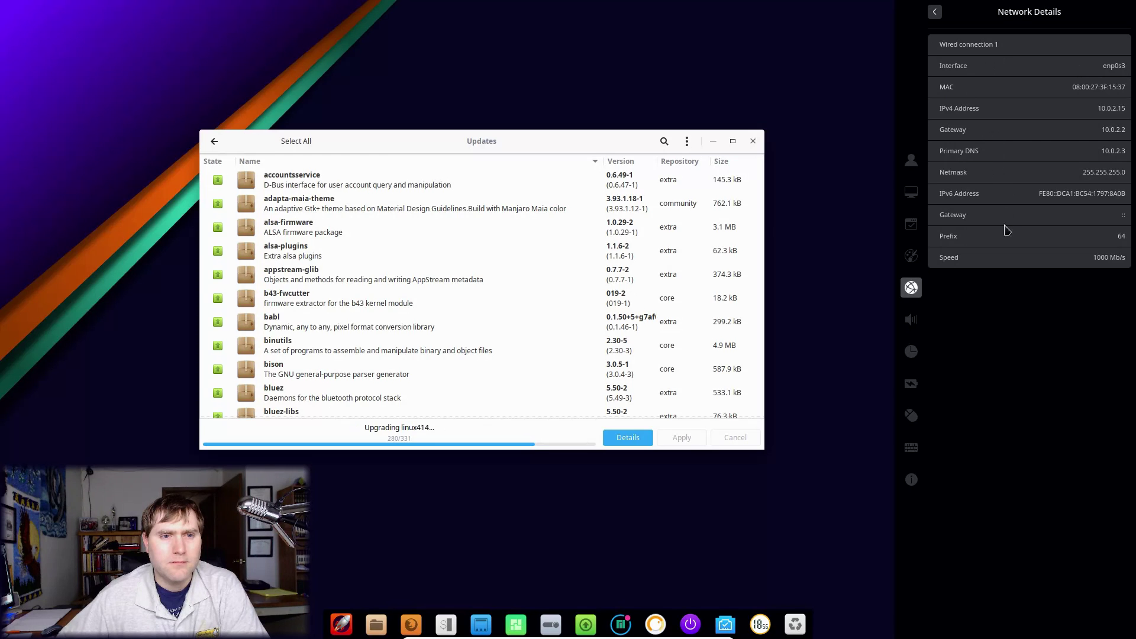
{"action": "left_click", "coordinate": [935, 13]}
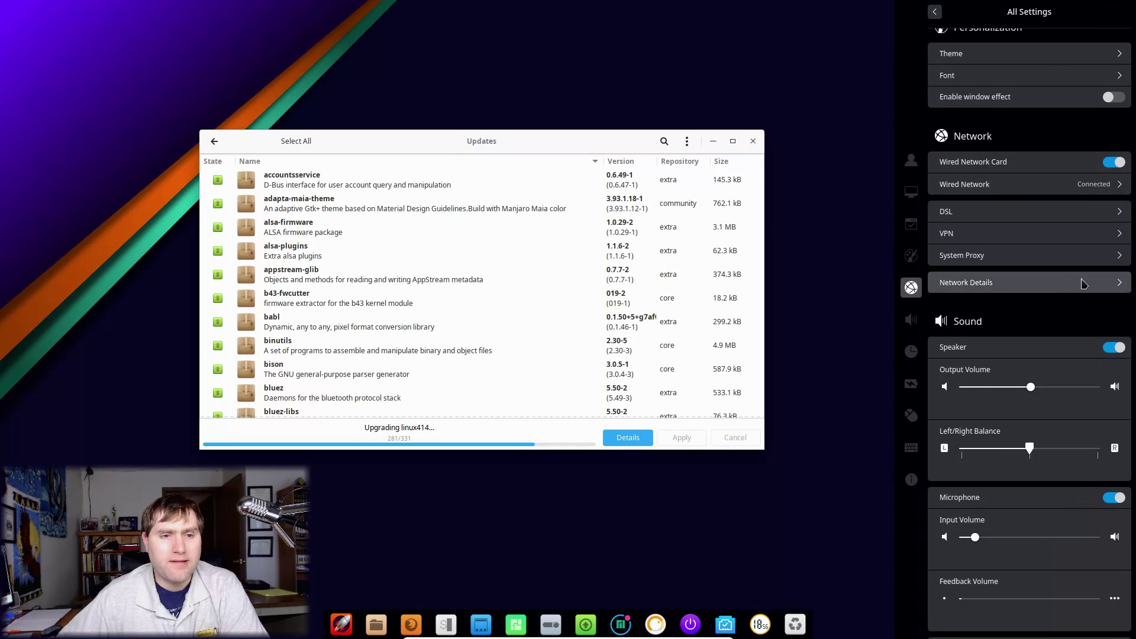
{"action": "left_click", "coordinate": [1057, 184]}
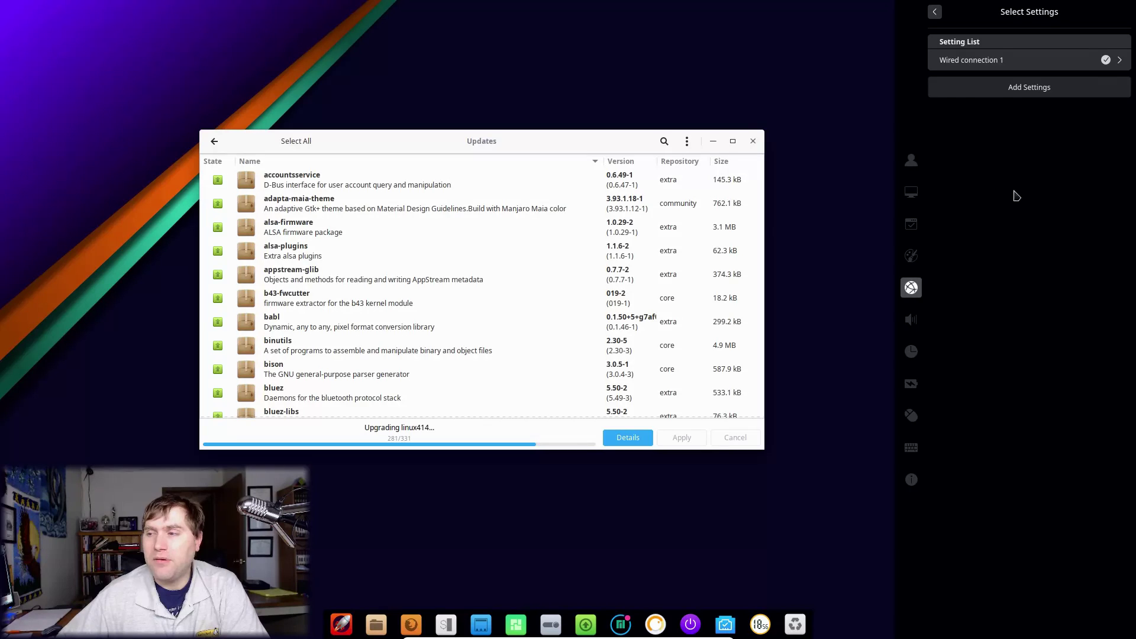
{"action": "key", "text": "Escape"}
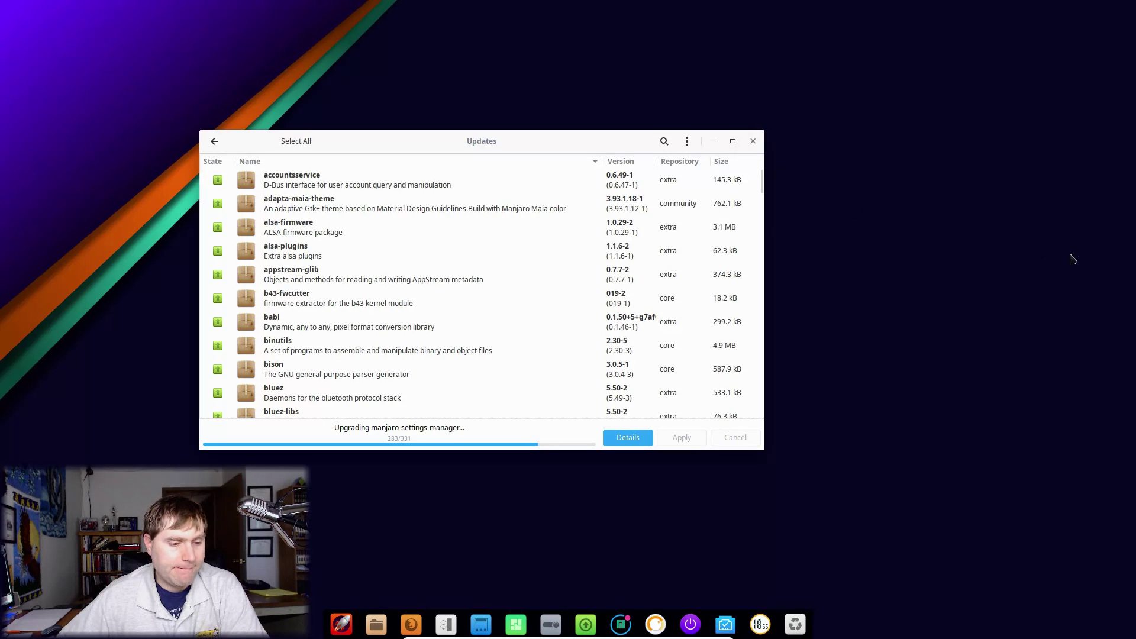
{"action": "left_click", "coordinate": [551, 624]}
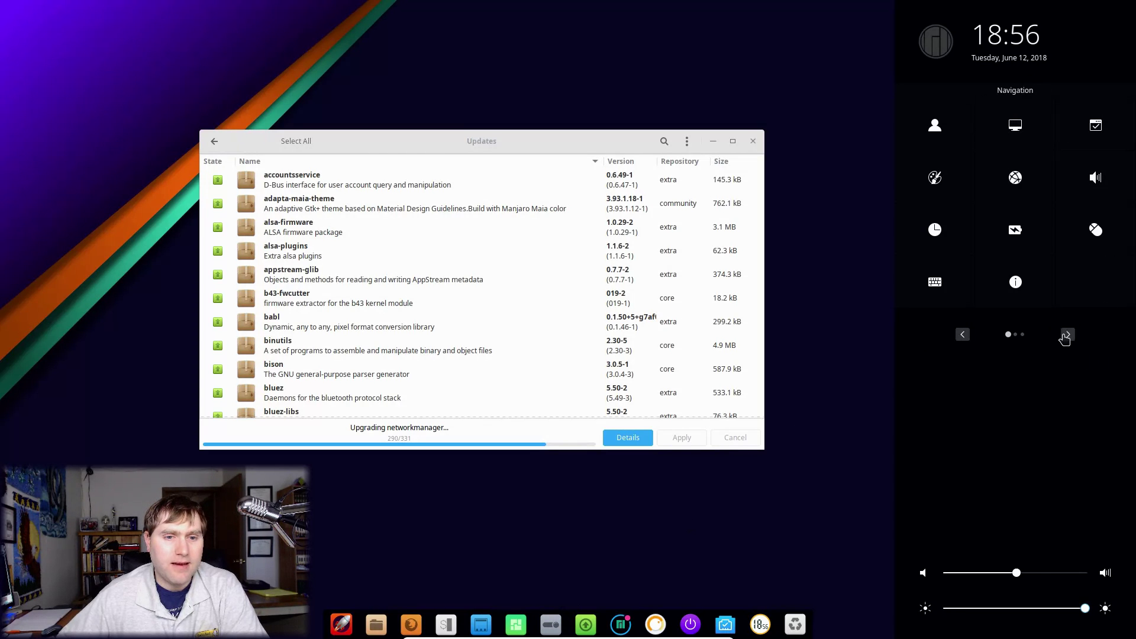
{"action": "left_click", "coordinate": [1068, 335]}
{"action": "left_click", "coordinate": [962, 334]}
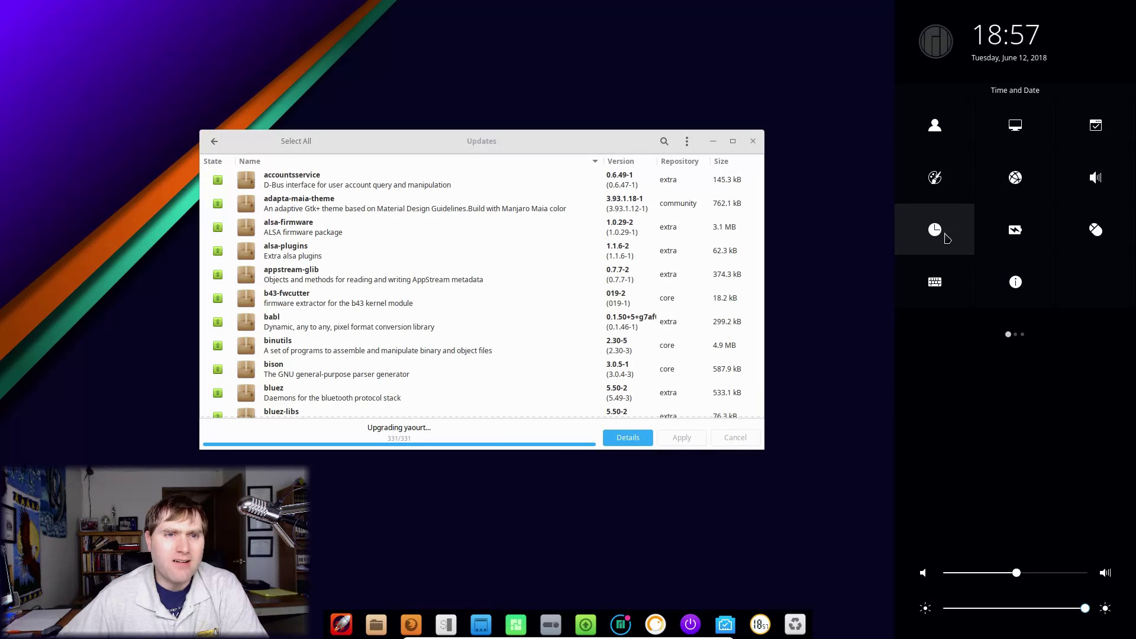
{"action": "left_click", "coordinate": [1016, 177]}
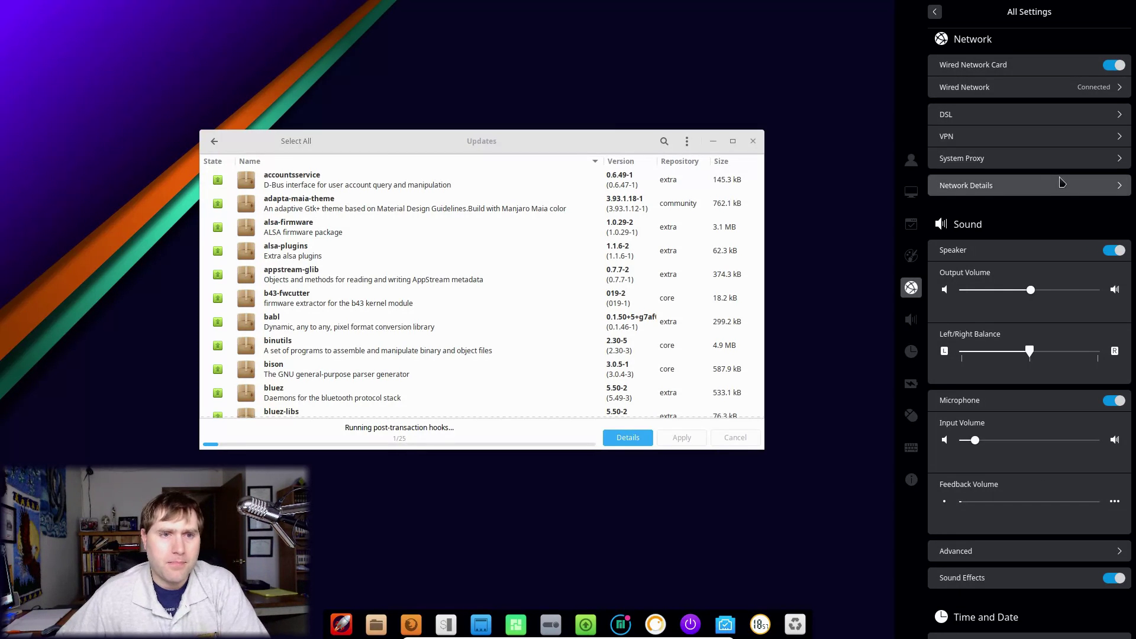
{"action": "left_click", "coordinate": [1065, 89]}
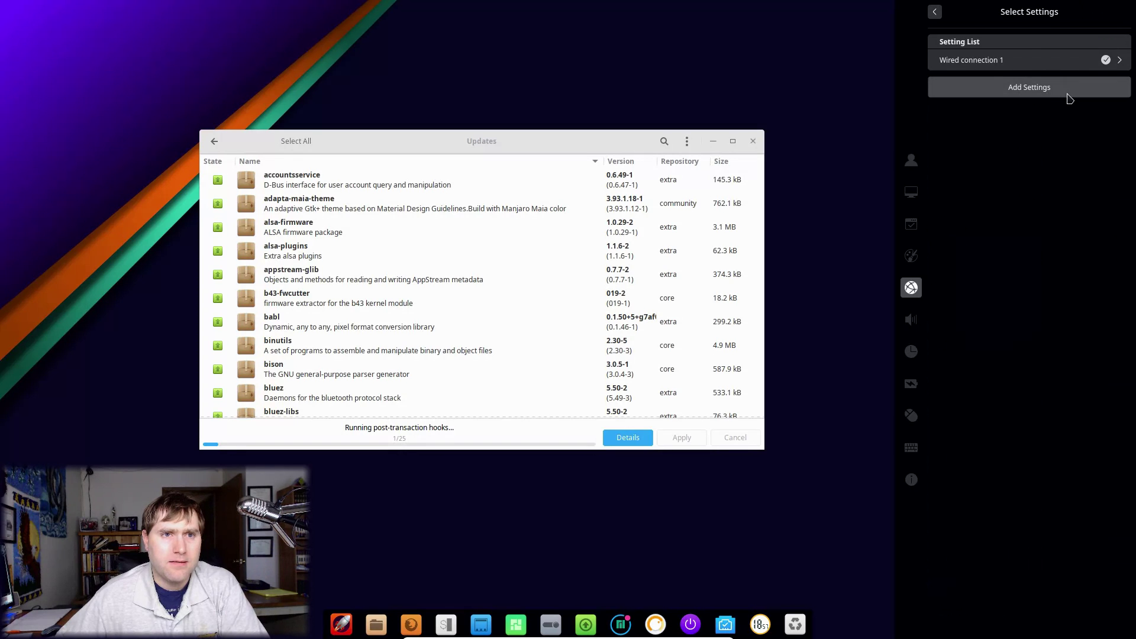
{"action": "left_click", "coordinate": [934, 11]}
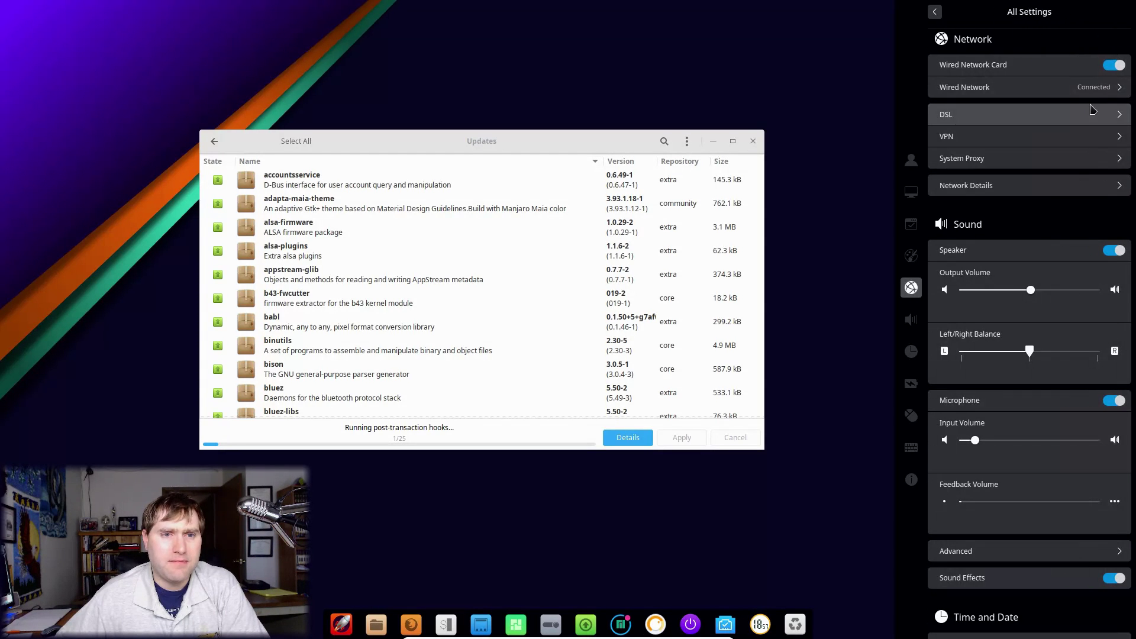
{"action": "scroll", "coordinate": [1006, 207], "scroll_direction": "down", "scroll_amount": 3}
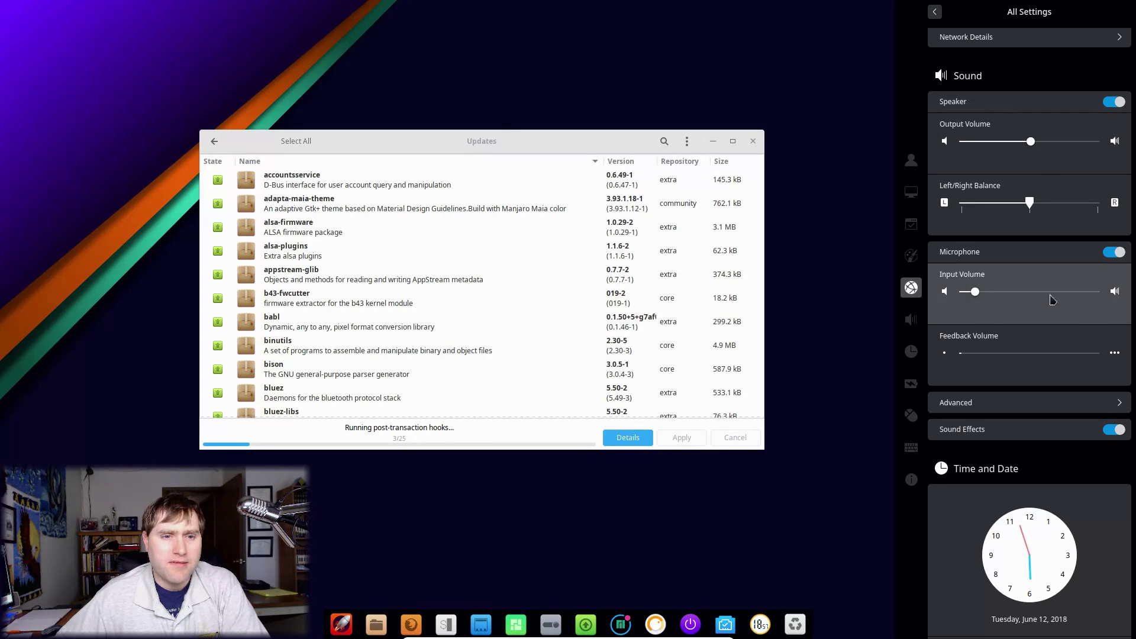
{"action": "left_click", "coordinate": [1035, 404]}
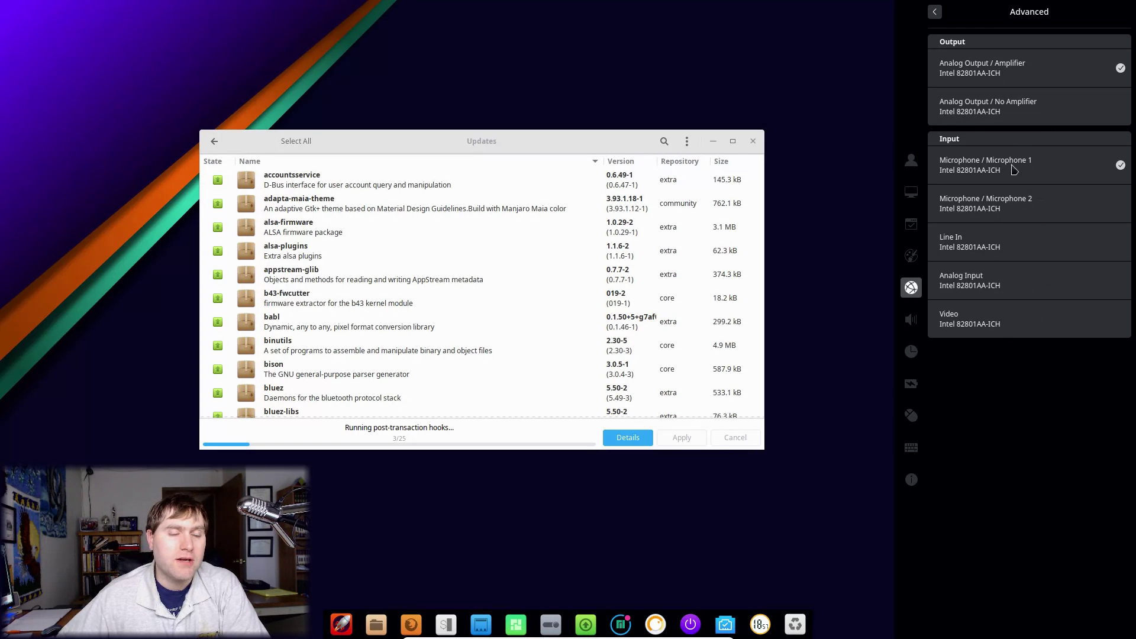
{"action": "left_click", "coordinate": [934, 11]}
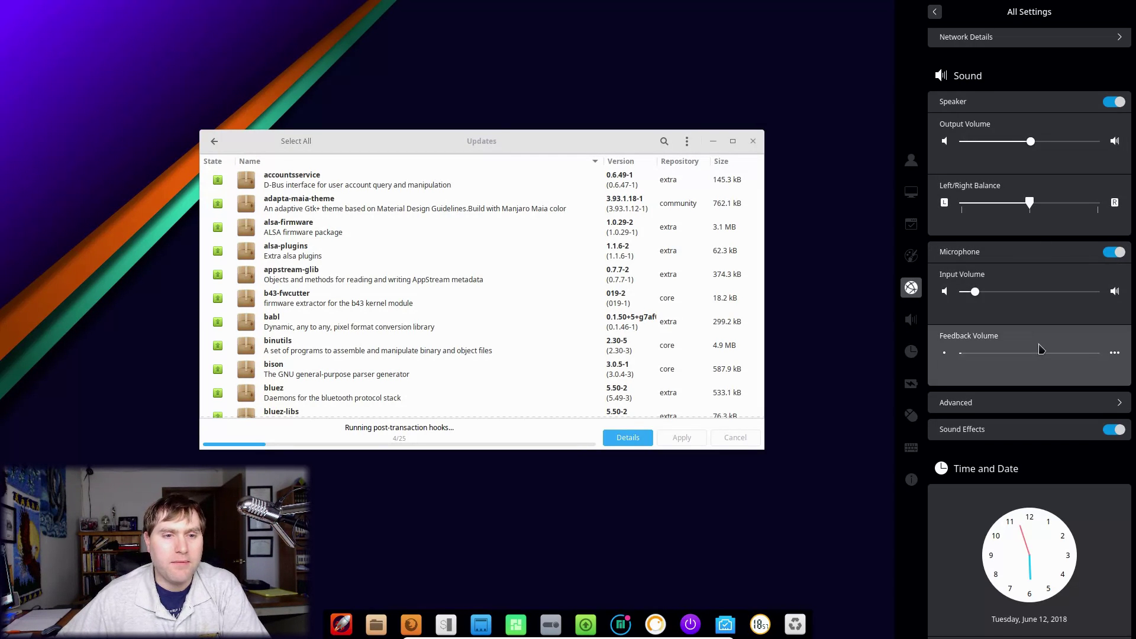
{"action": "scroll", "coordinate": [1041, 349], "scroll_direction": "down", "scroll_amount": 3}
{"action": "scroll", "coordinate": [1041, 350], "scroll_direction": "down", "scroll_amount": 2}
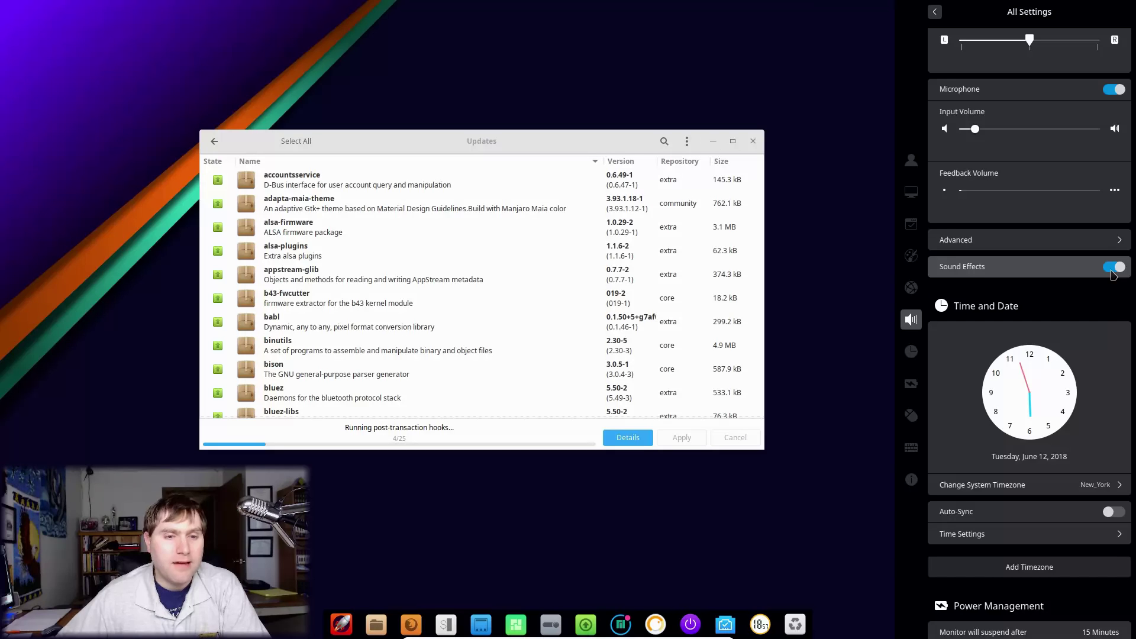
{"action": "scroll", "coordinate": [1041, 320], "scroll_direction": "down", "scroll_amount": 3}
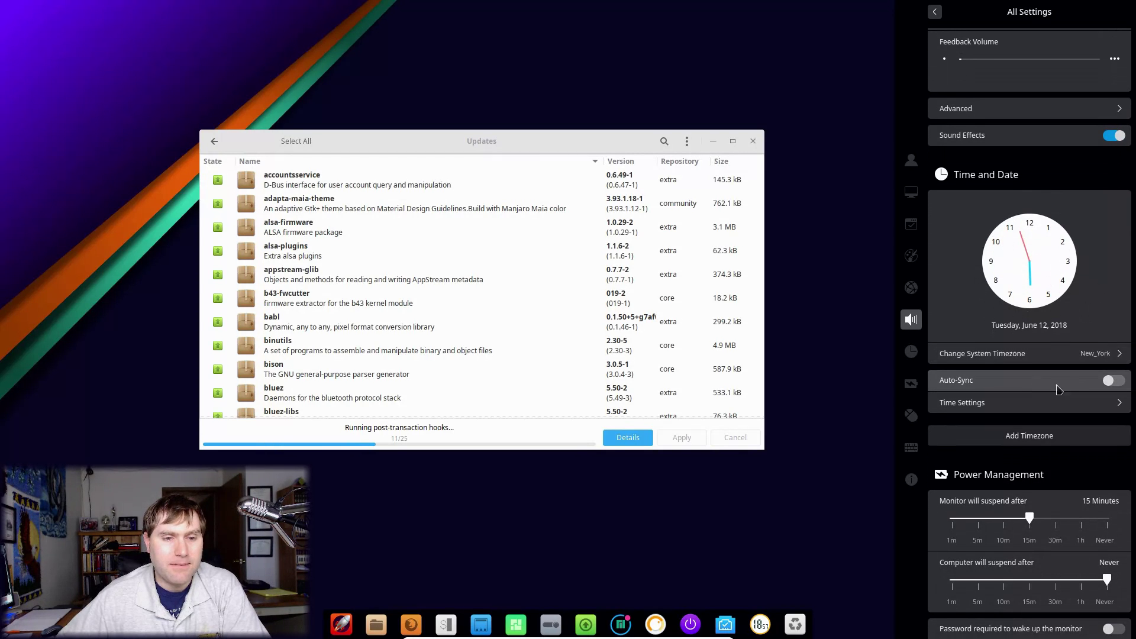
{"action": "scroll", "coordinate": [1091, 389], "scroll_direction": "down", "scroll_amount": 8}
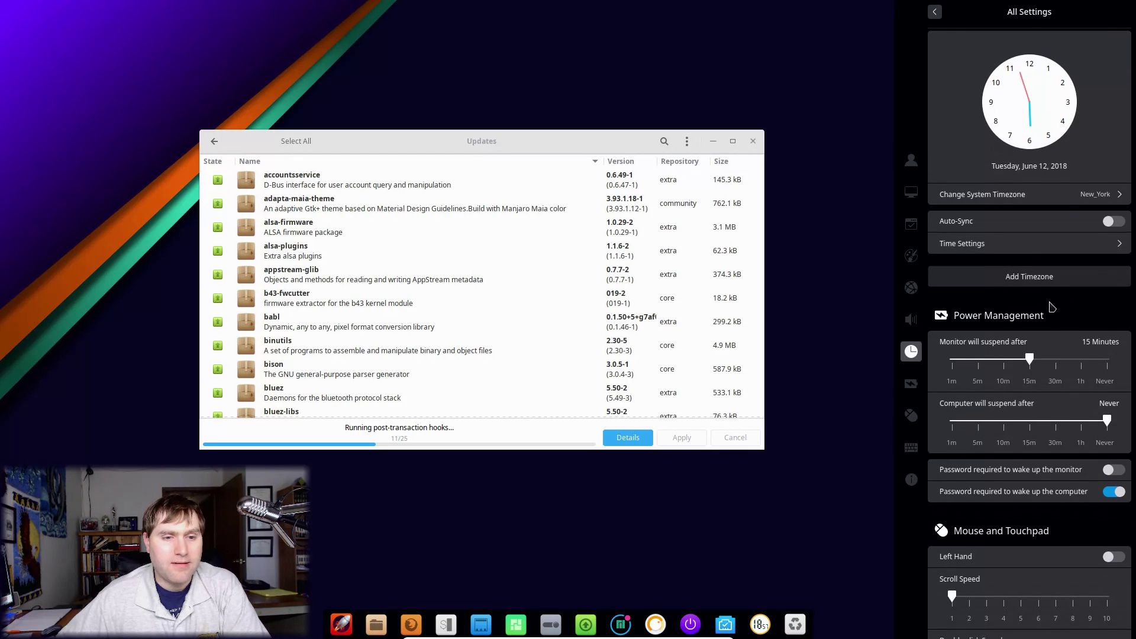
{"action": "scroll", "coordinate": [1032, 259], "scroll_direction": "down", "scroll_amount": 1}
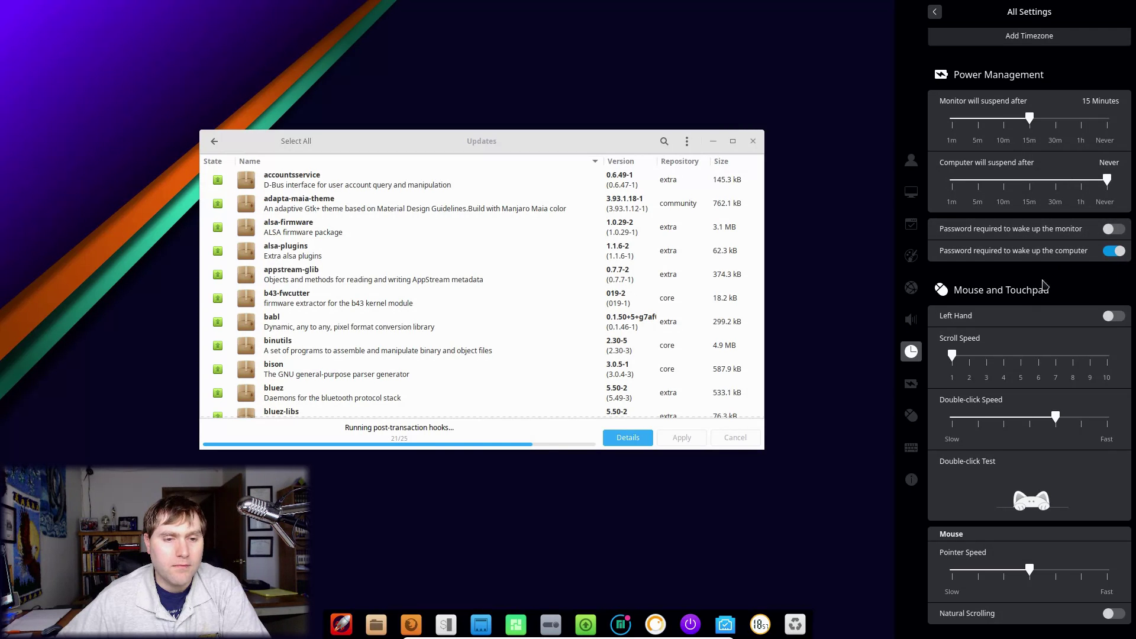
{"action": "scroll", "coordinate": [1041, 320], "scroll_direction": "down", "scroll_amount": 1}
{"action": "scroll", "coordinate": [1044, 326], "scroll_direction": "down", "scroll_amount": 3}
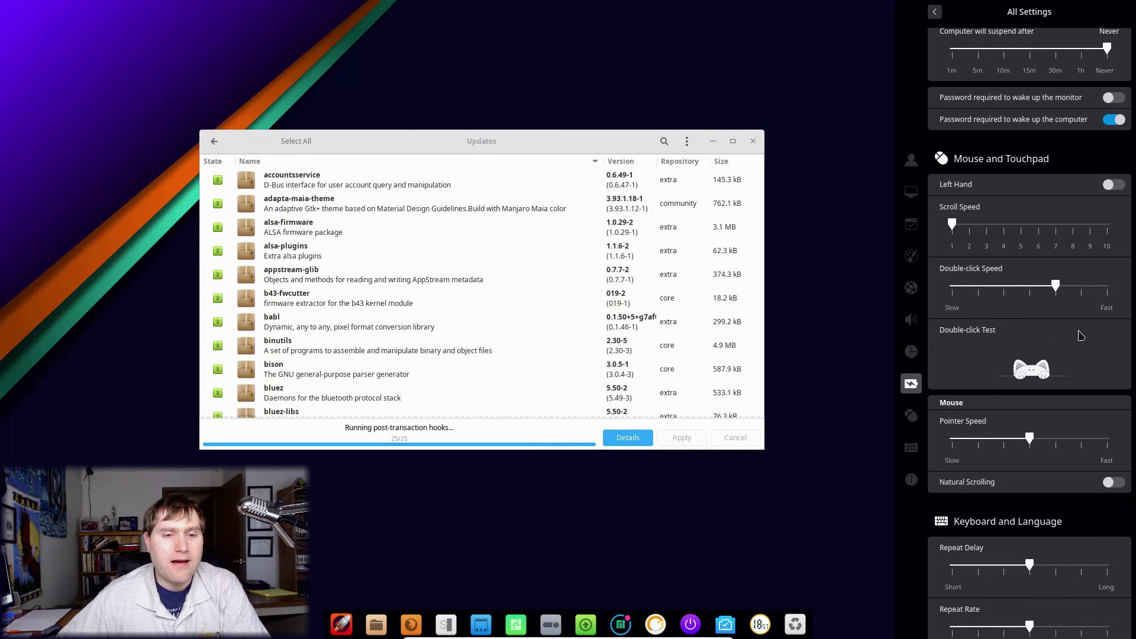
{"action": "double_click", "coordinate": [1039, 369]}
{"action": "double_click", "coordinate": [1036, 369]}
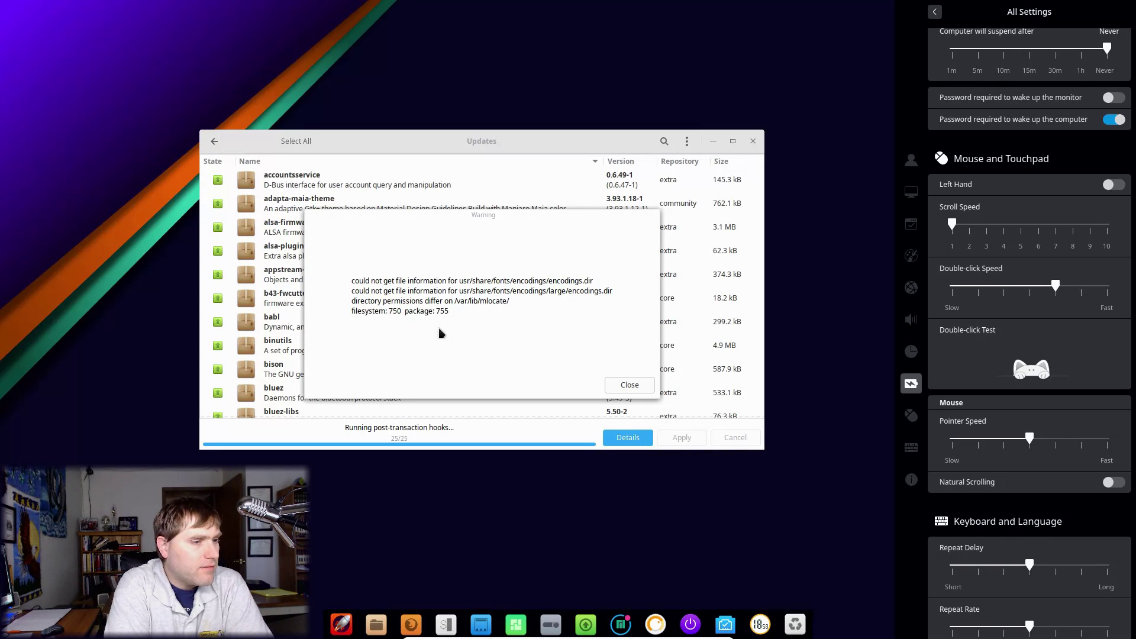
Step: Dismiss the update Warning dialog and close the Updates window
{"action": "left_click", "coordinate": [630, 385]}
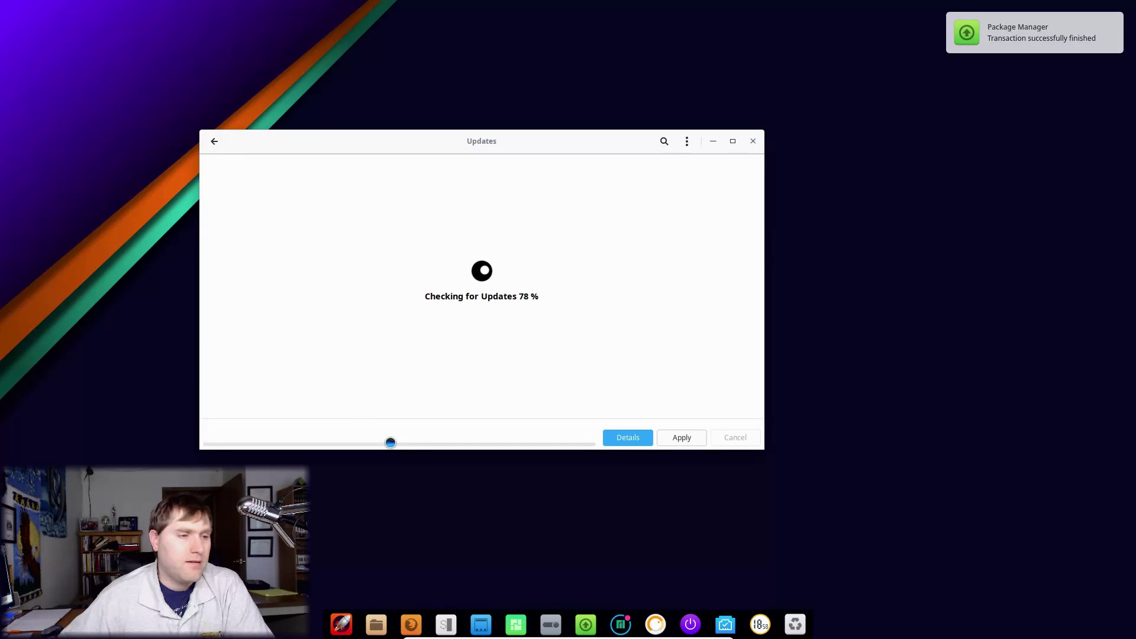
{"action": "left_click", "coordinate": [551, 624]}
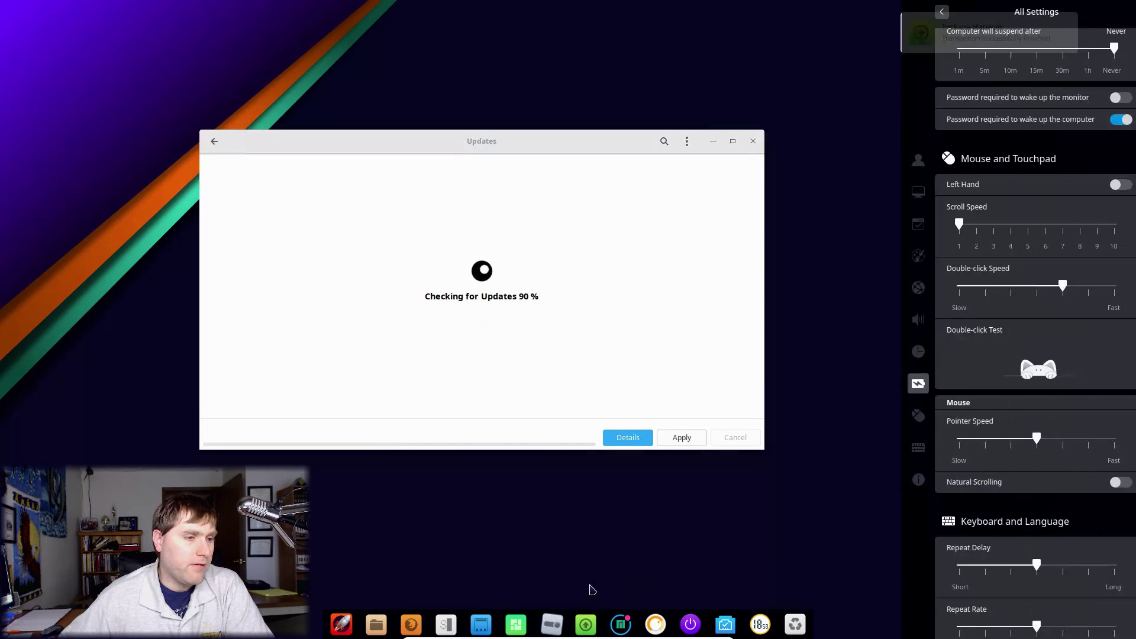
{"action": "left_click", "coordinate": [753, 142]}
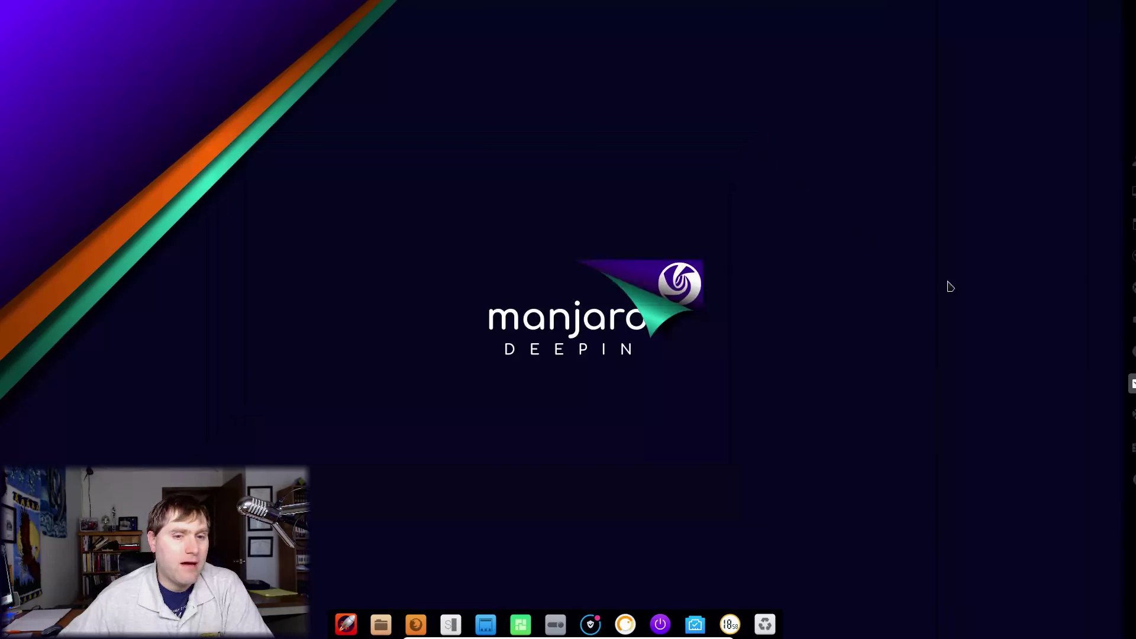
Step: Open the Control Center from the dock and scroll through it back to its home page
{"action": "left_click", "coordinate": [567, 626]}
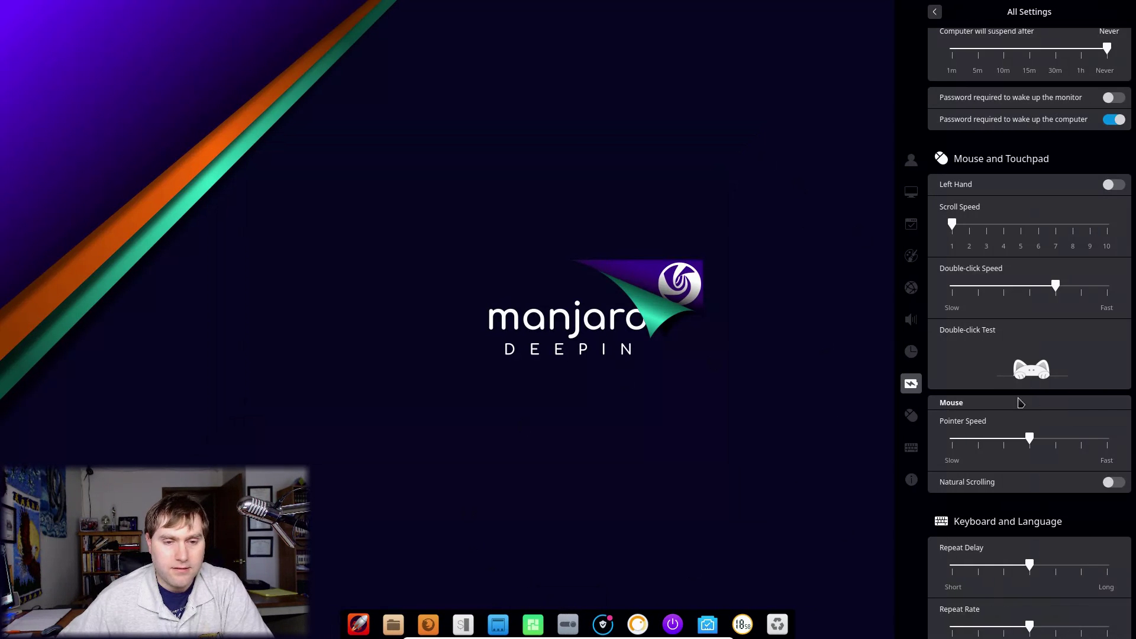
{"action": "scroll", "coordinate": [1016, 395], "scroll_direction": "down", "scroll_amount": 6}
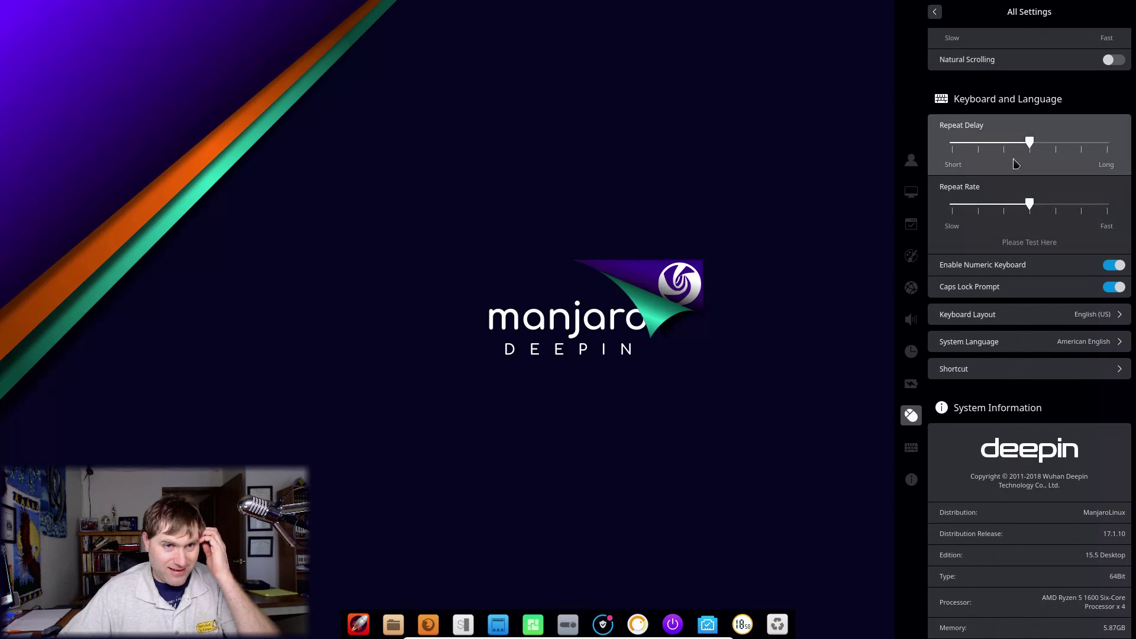
{"action": "scroll", "coordinate": [1019, 177], "scroll_direction": "down", "scroll_amount": 2}
{"action": "scroll", "coordinate": [1026, 191], "scroll_direction": "up", "scroll_amount": 4}
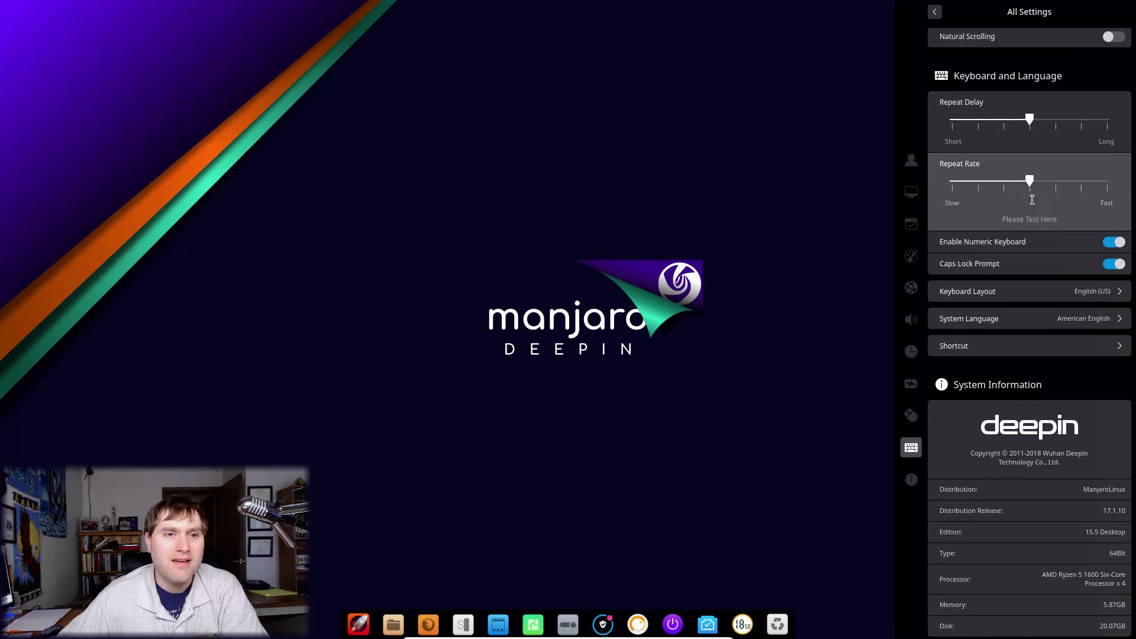
{"action": "scroll", "coordinate": [1023, 382], "scroll_direction": "down", "scroll_amount": 4}
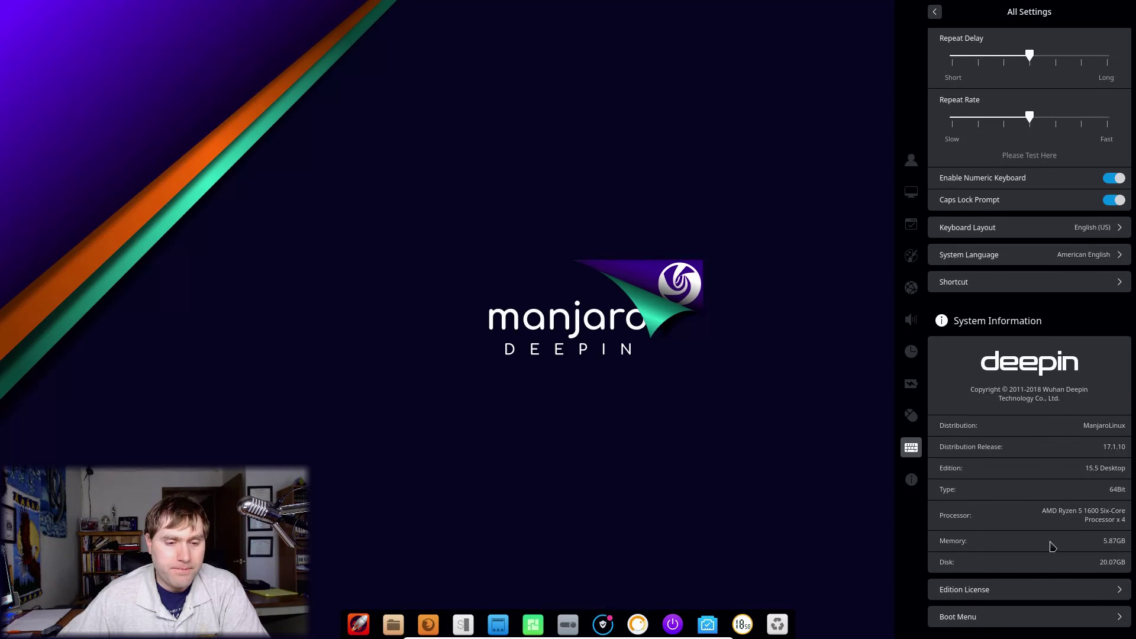
{"action": "scroll", "coordinate": [1035, 491], "scroll_direction": "up", "scroll_amount": 12}
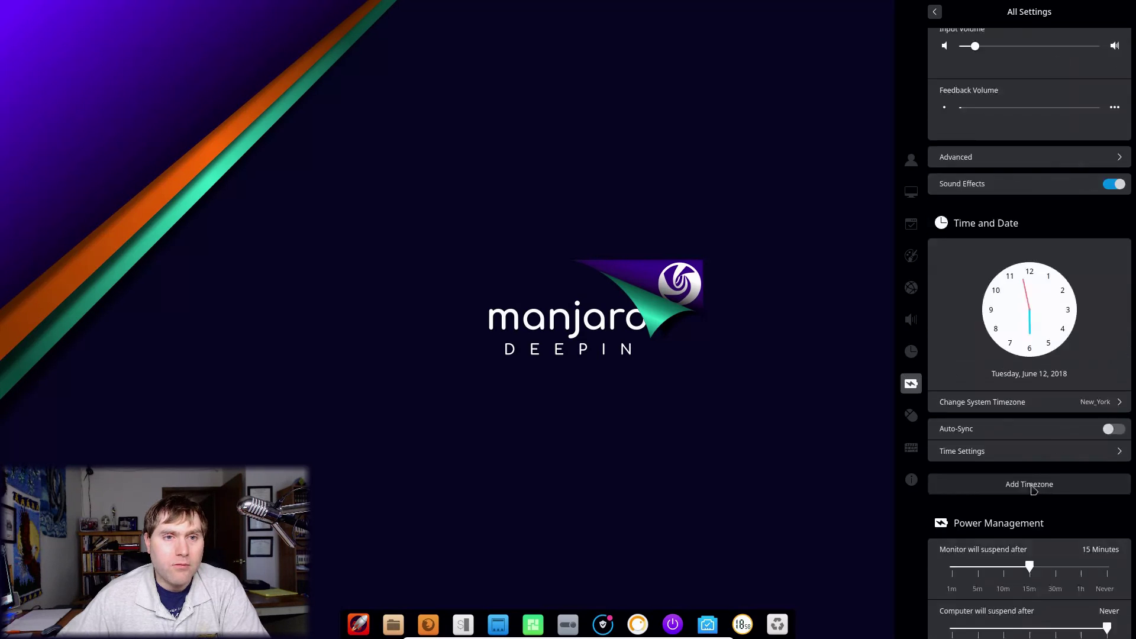
{"action": "scroll", "coordinate": [1032, 490], "scroll_direction": "up", "scroll_amount": 15}
{"action": "left_click", "coordinate": [935, 12]}
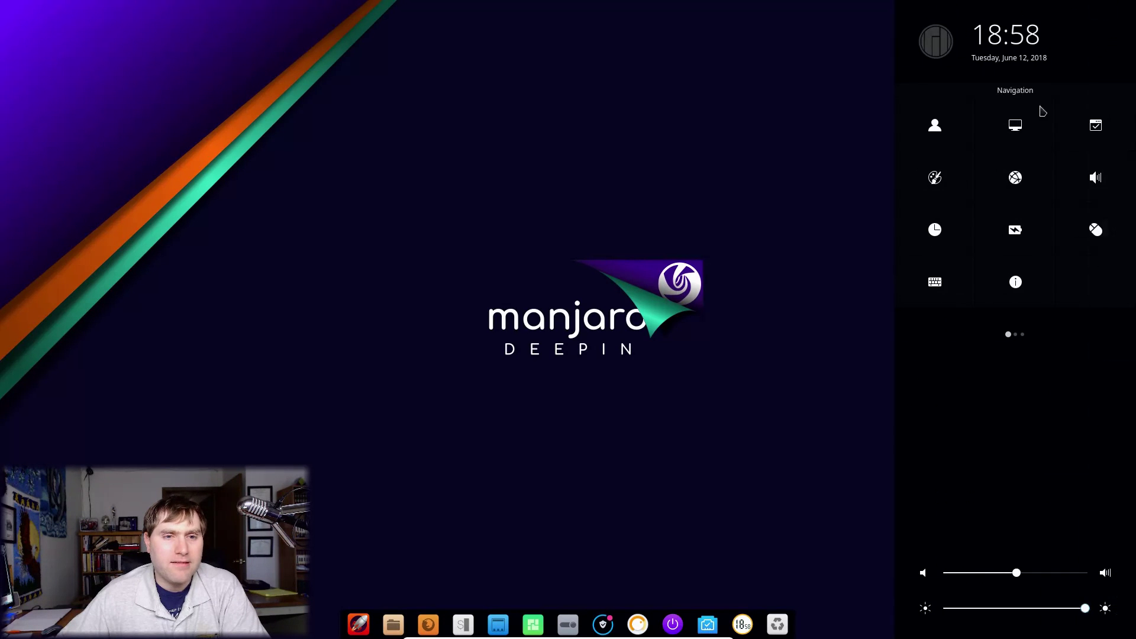
Step: Set the weather forecast city to State College, US, then close the Control Center
{"action": "left_click", "coordinate": [1069, 334]}
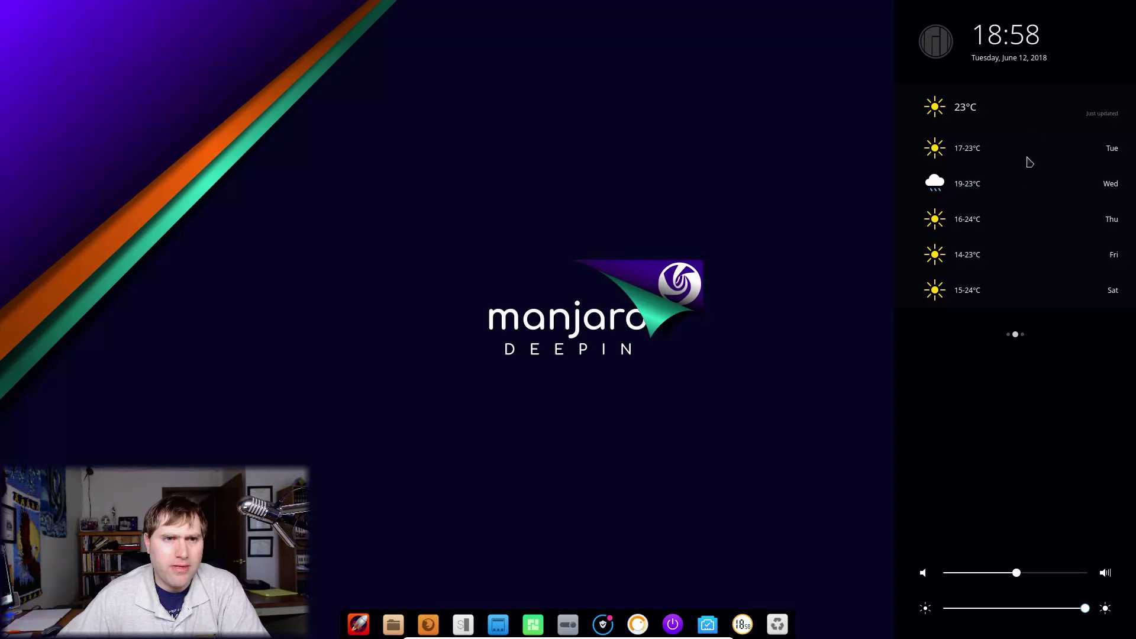
{"action": "mouse_move", "coordinate": [1106, 111]}
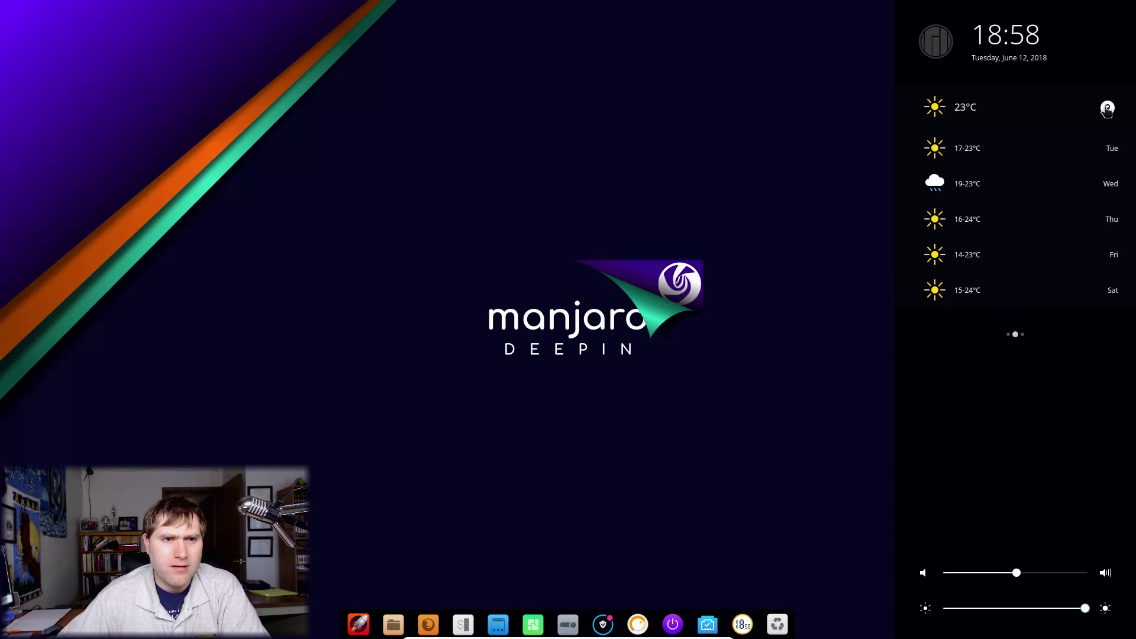
{"action": "left_click", "coordinate": [1107, 109]}
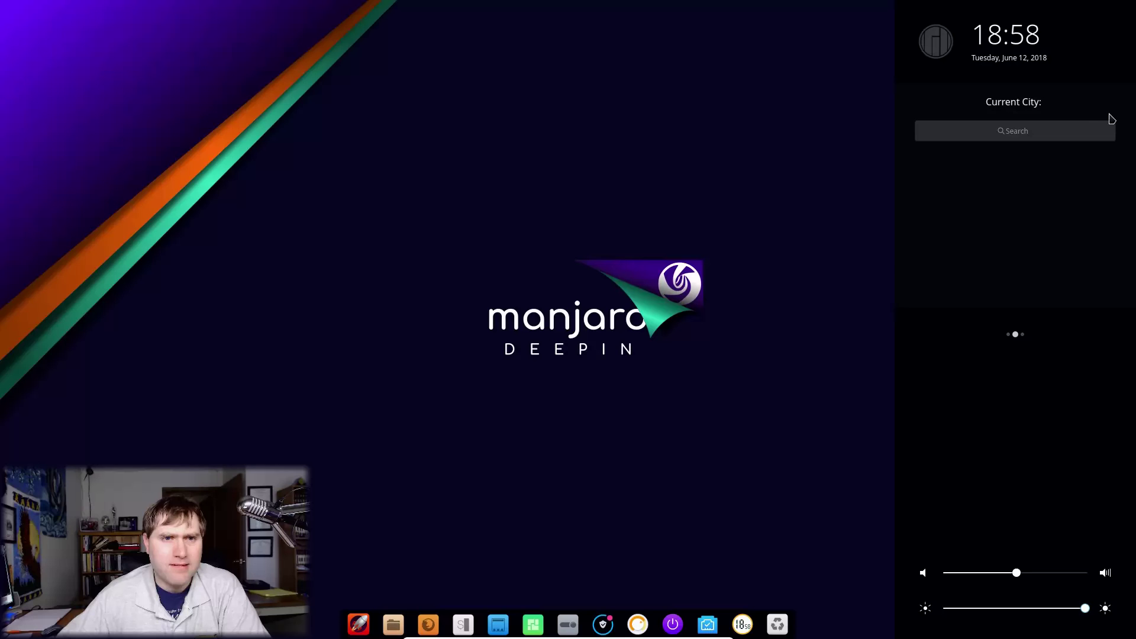
{"action": "left_click", "coordinate": [1033, 128]}
{"action": "type", "text": "s"}
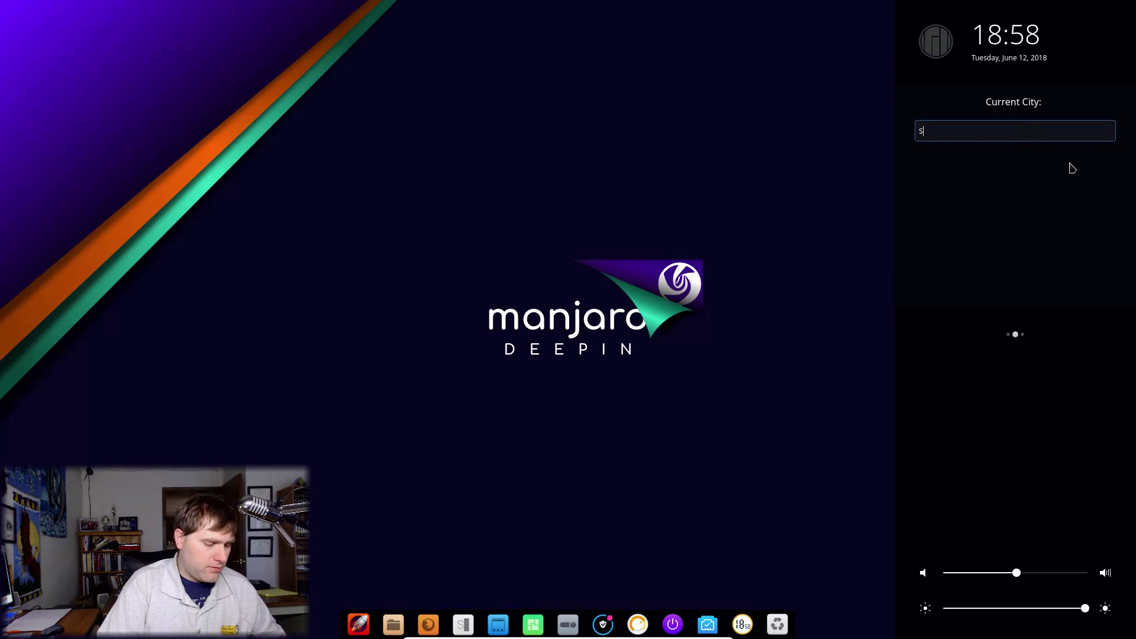
{"action": "type", "text": "tgate"}
{"action": "key", "text": "BackSpace"}
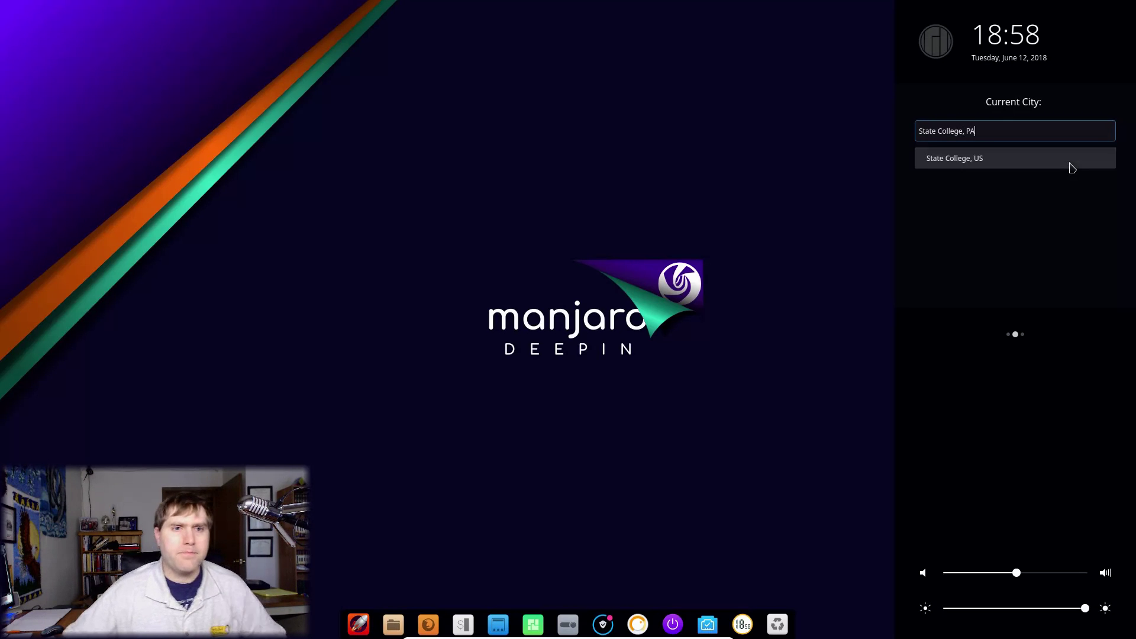
{"action": "left_click", "coordinate": [956, 160]}
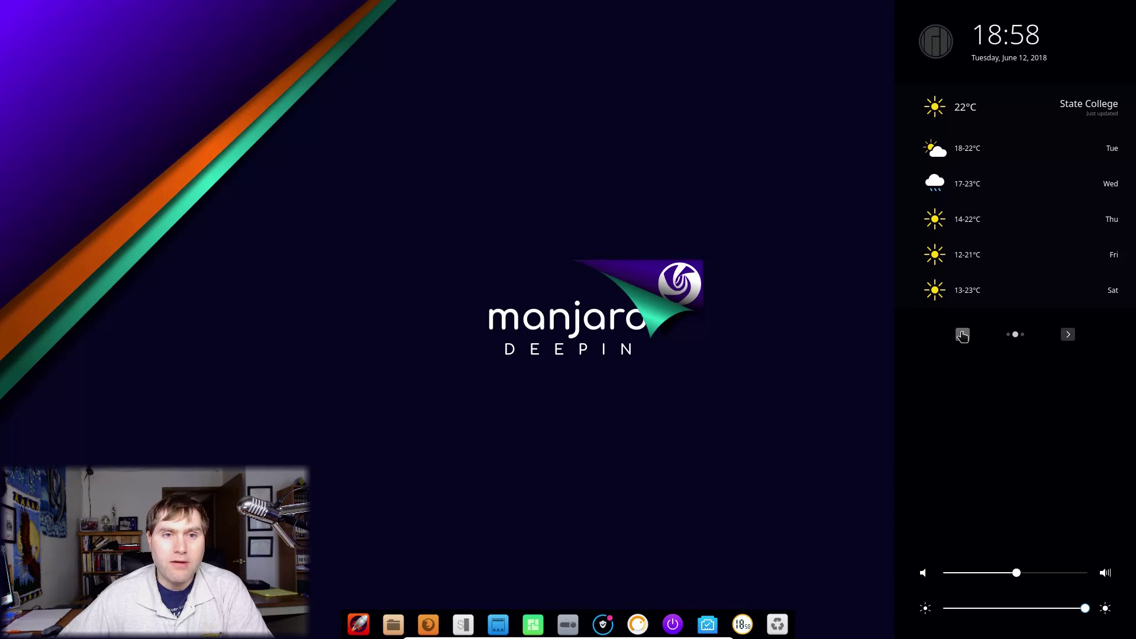
{"action": "left_click", "coordinate": [962, 335]}
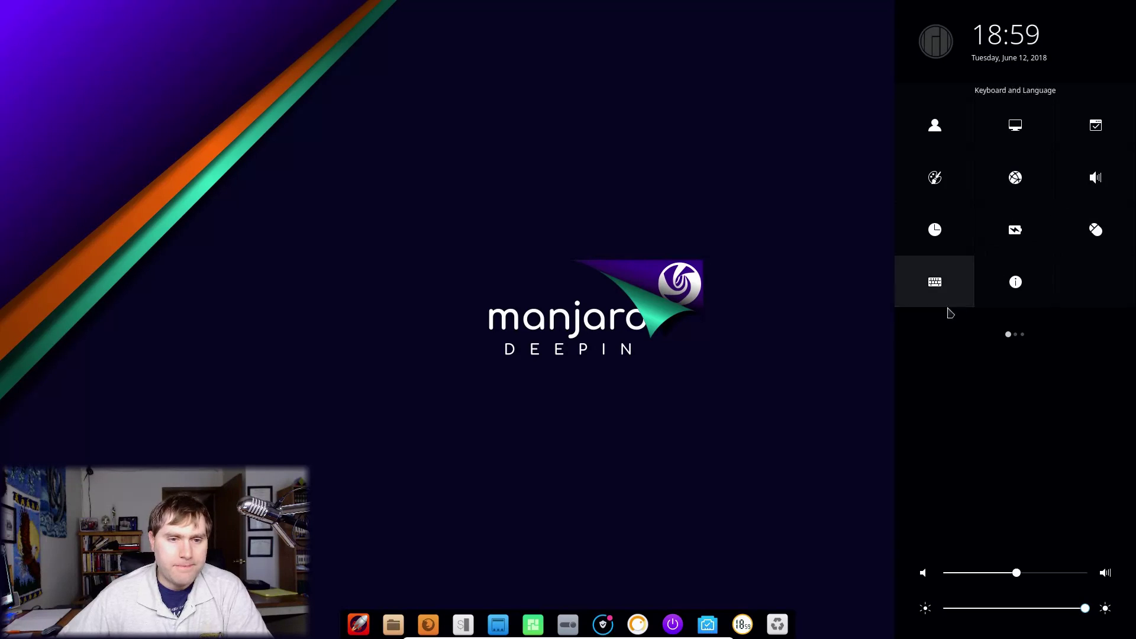
{"action": "left_click", "coordinate": [627, 255]}
Step: Open the wallpaper chooser and preview the mushroom, blue swirl, aurora and deepin bubbles wallpapers
{"action": "right_click", "coordinate": [698, 324]}
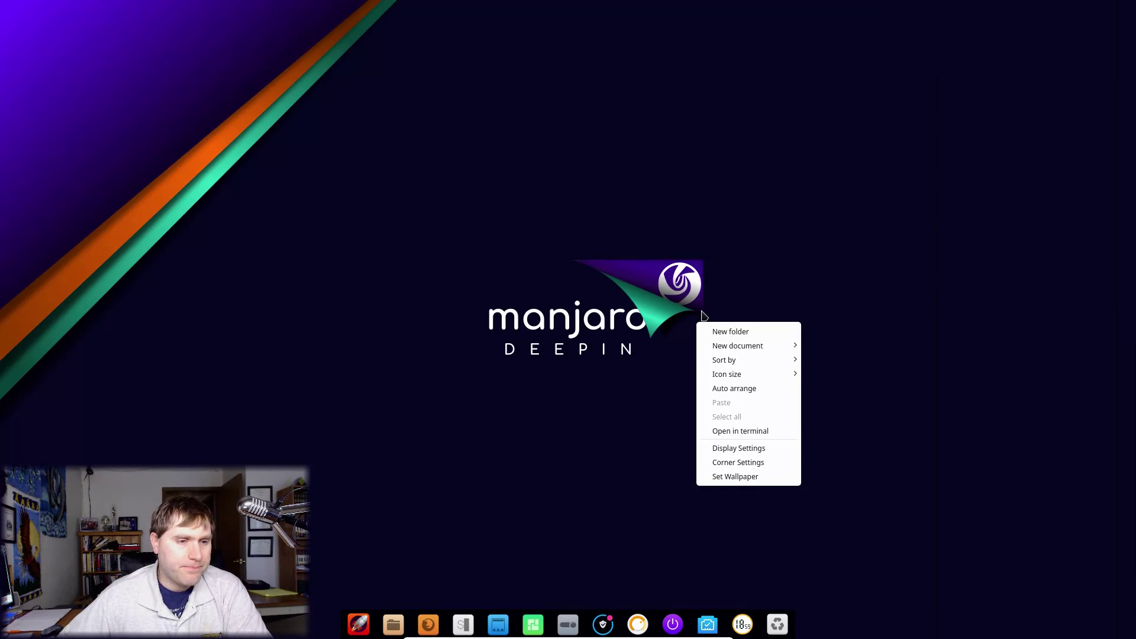
{"action": "left_click", "coordinate": [735, 477]}
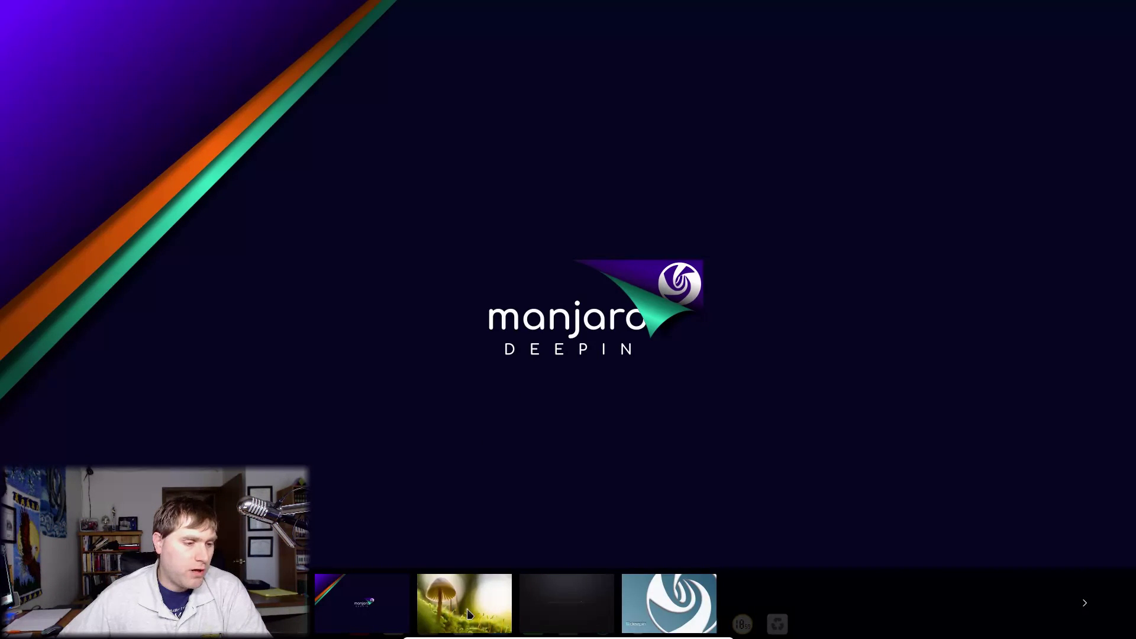
{"action": "left_click", "coordinate": [468, 614]}
{"action": "left_click", "coordinate": [681, 616]}
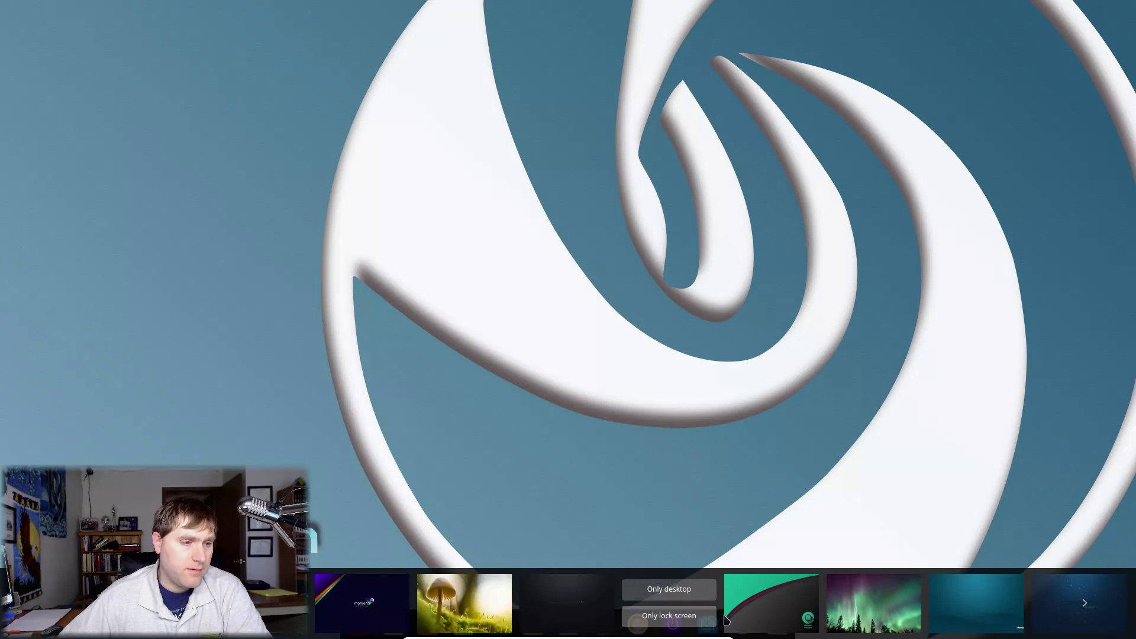
{"action": "left_click", "coordinate": [755, 616]}
{"action": "left_click", "coordinate": [874, 612]}
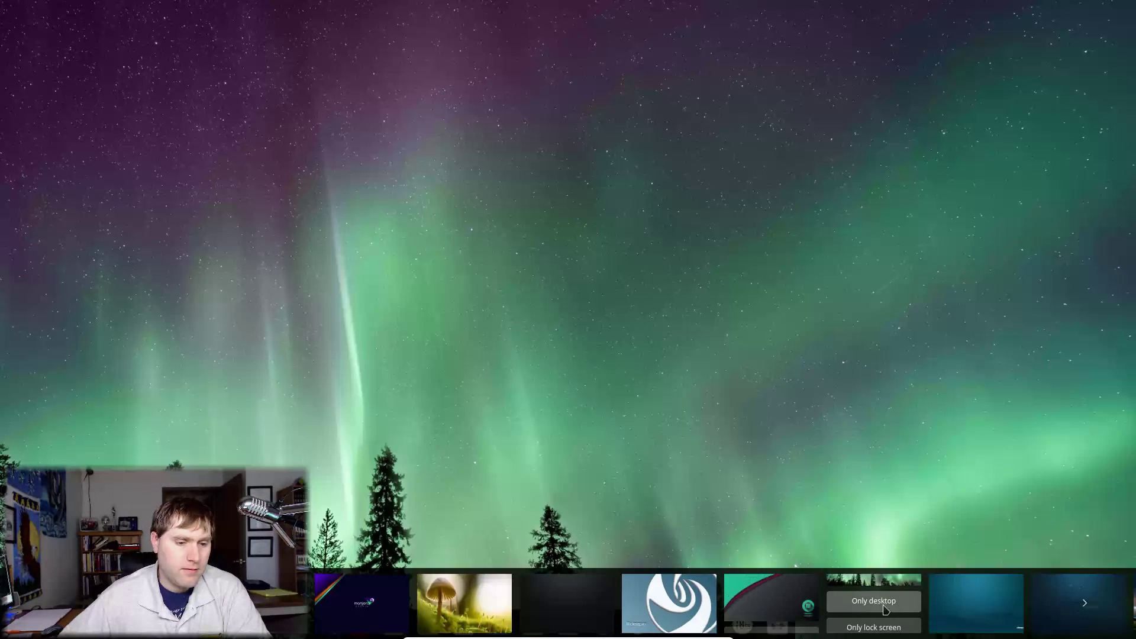
{"action": "left_click", "coordinate": [957, 612]}
Step: Apply the dark tiled deepin wallpaper to the desktop only
{"action": "scroll", "coordinate": [651, 604], "scroll_direction": "down", "scroll_amount": 1}
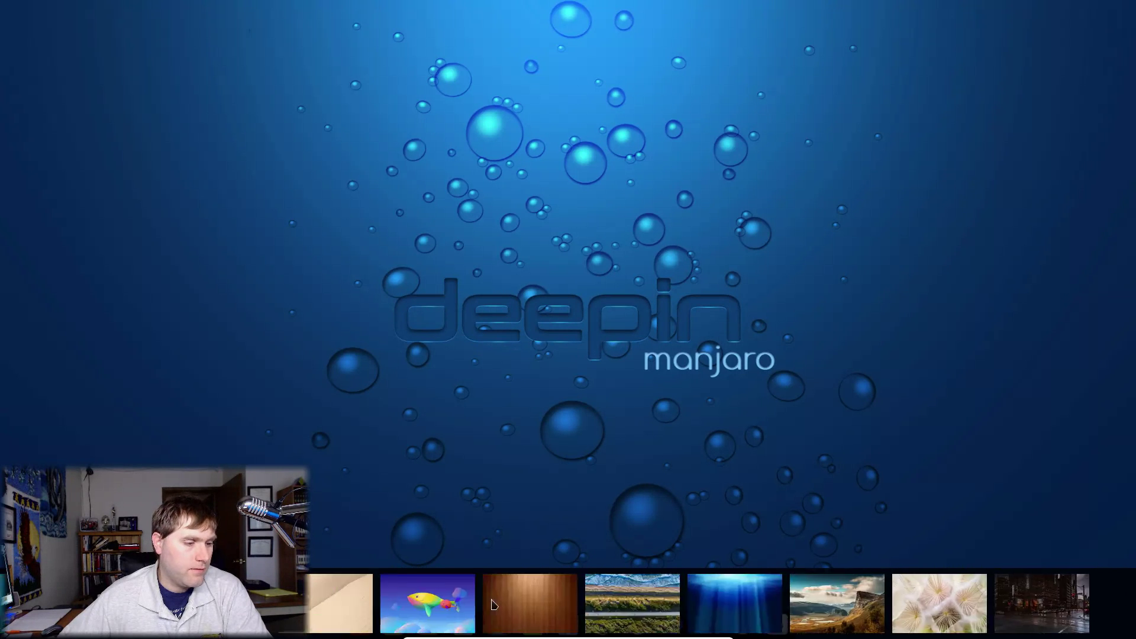
{"action": "mouse_move", "coordinate": [474, 628]}
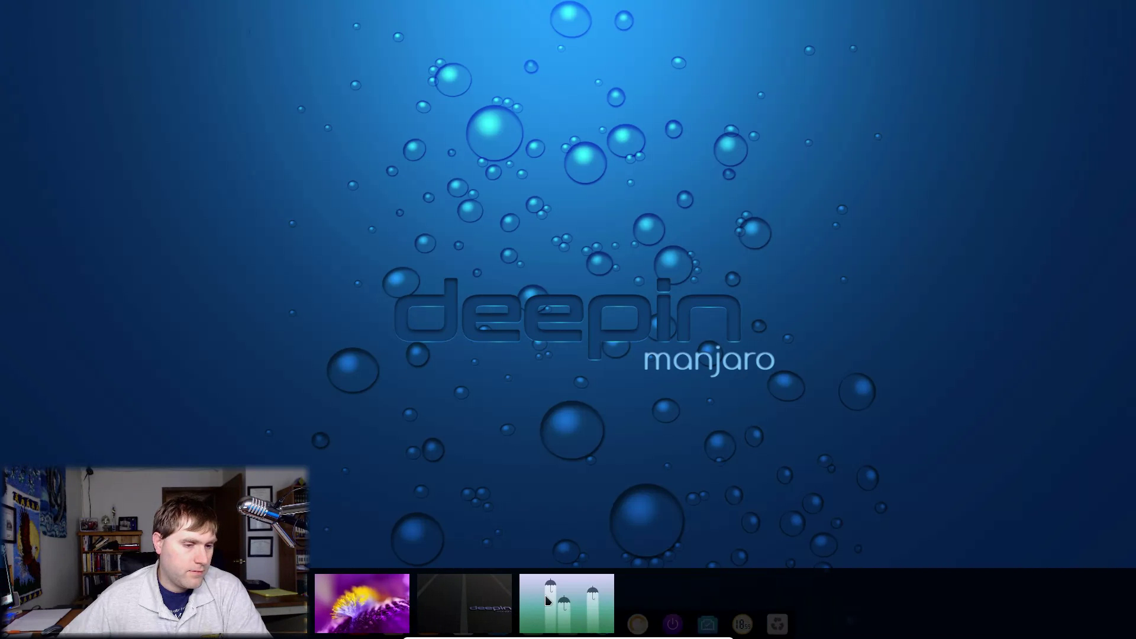
{"action": "left_click", "coordinate": [482, 606]}
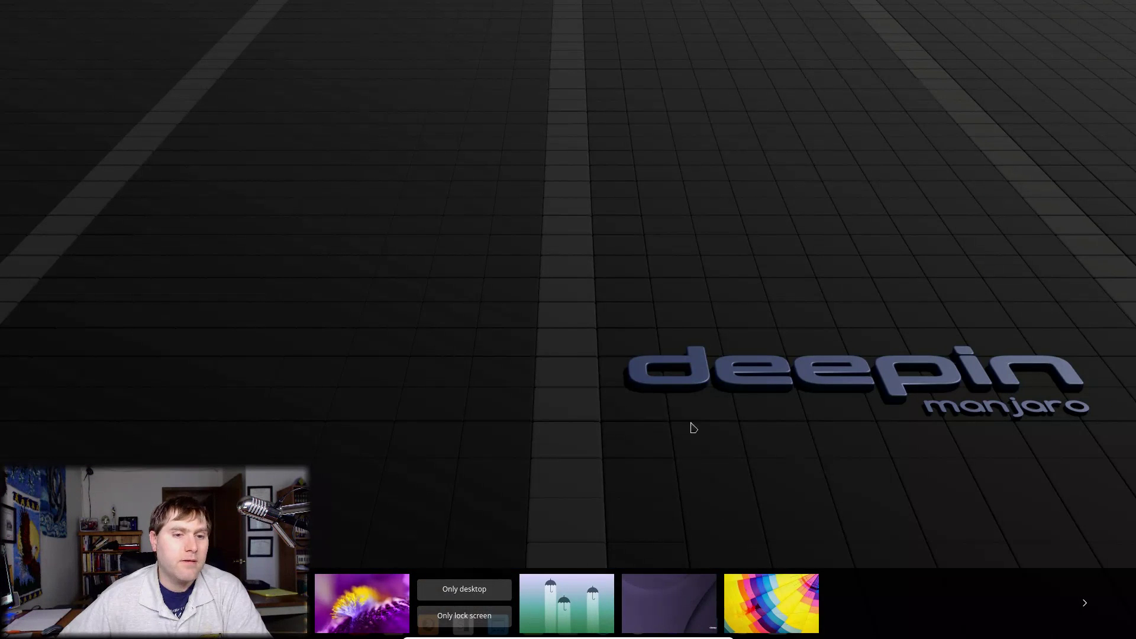
{"action": "left_click", "coordinate": [550, 370]}
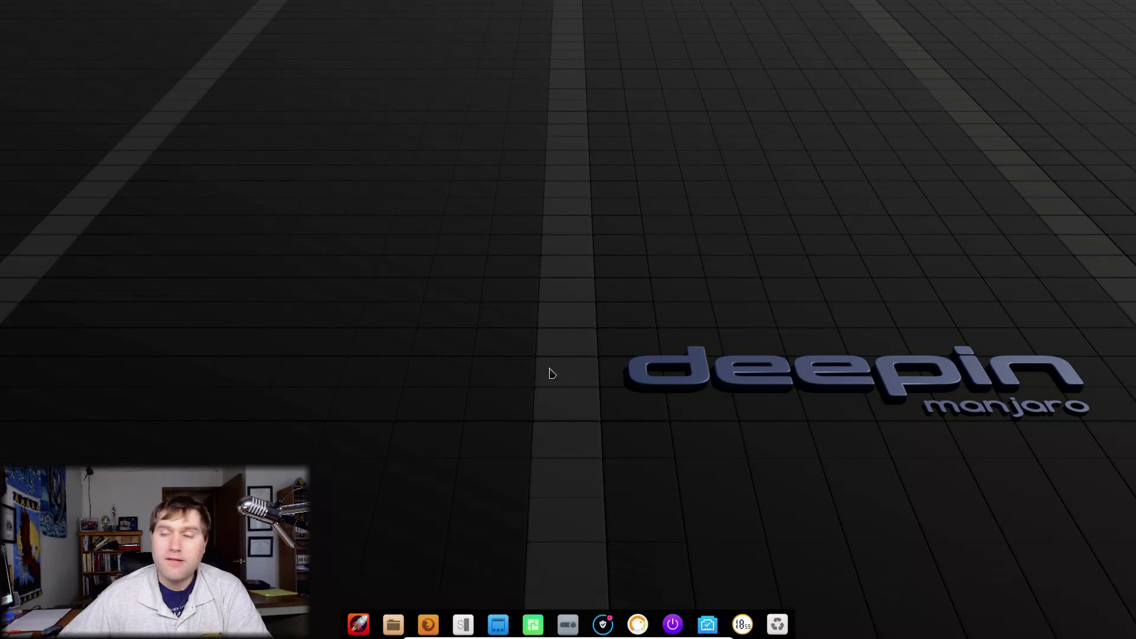
Step: Open Display Settings from the desktop context menu and scroll through it
{"action": "right_click", "coordinate": [616, 489]}
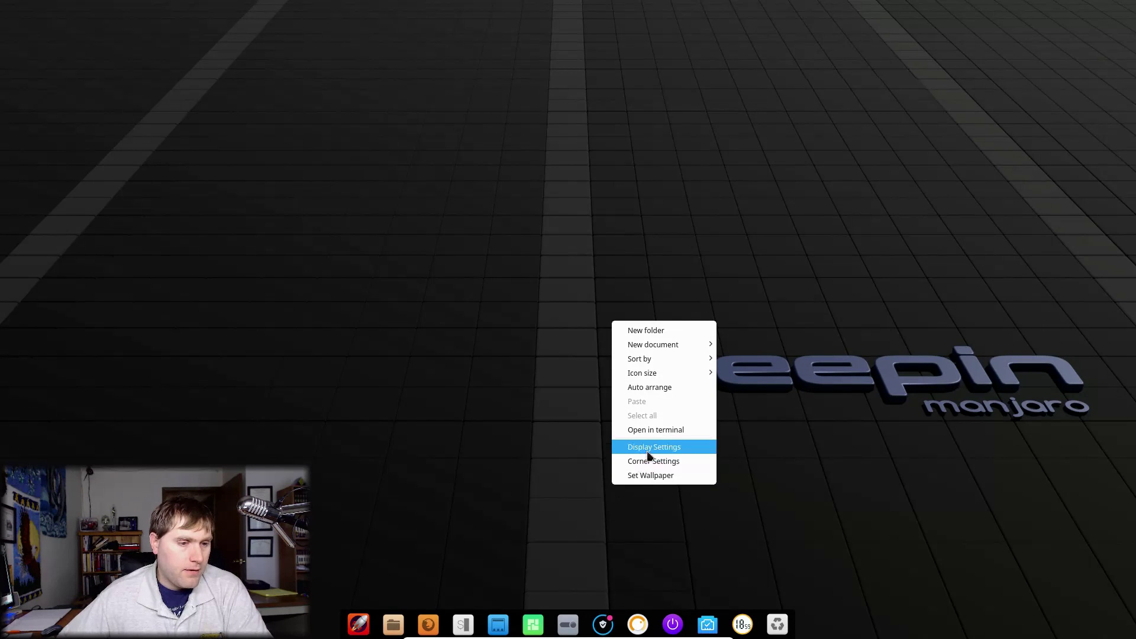
{"action": "left_click", "coordinate": [649, 448]}
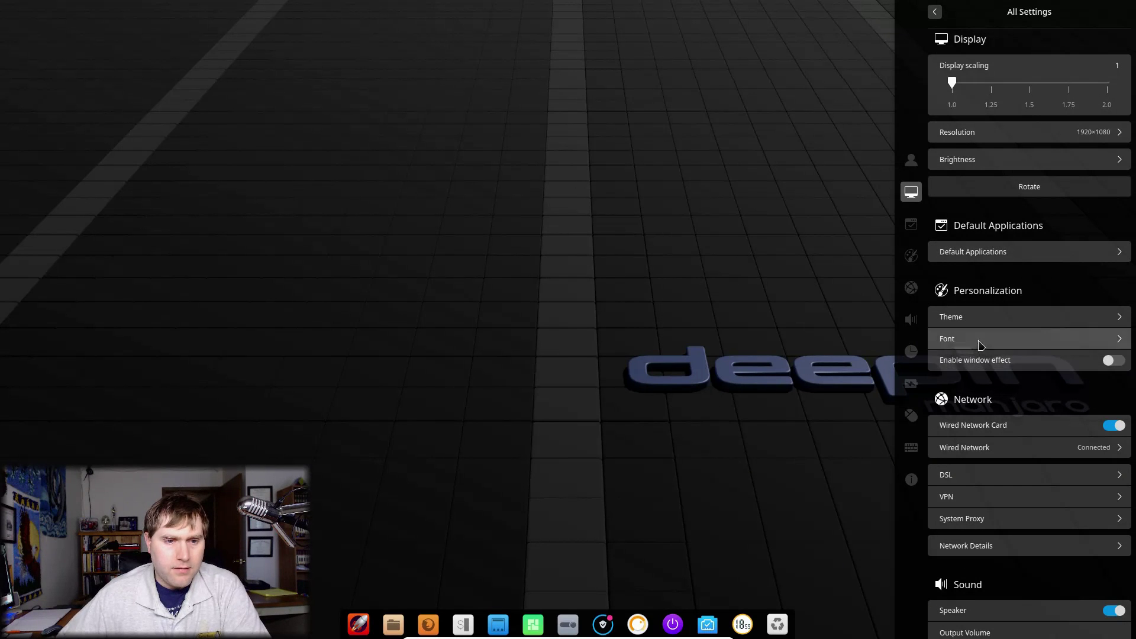
{"action": "scroll", "coordinate": [1004, 394], "scroll_direction": "down", "scroll_amount": 3}
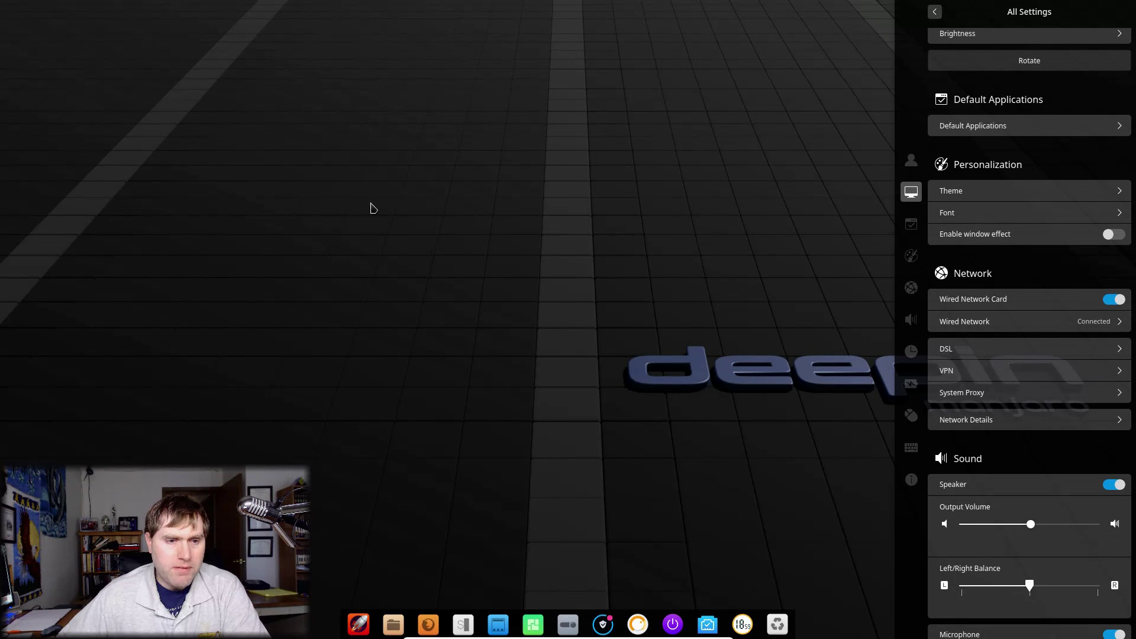
{"action": "scroll", "coordinate": [1014, 396], "scroll_direction": "up", "scroll_amount": 5}
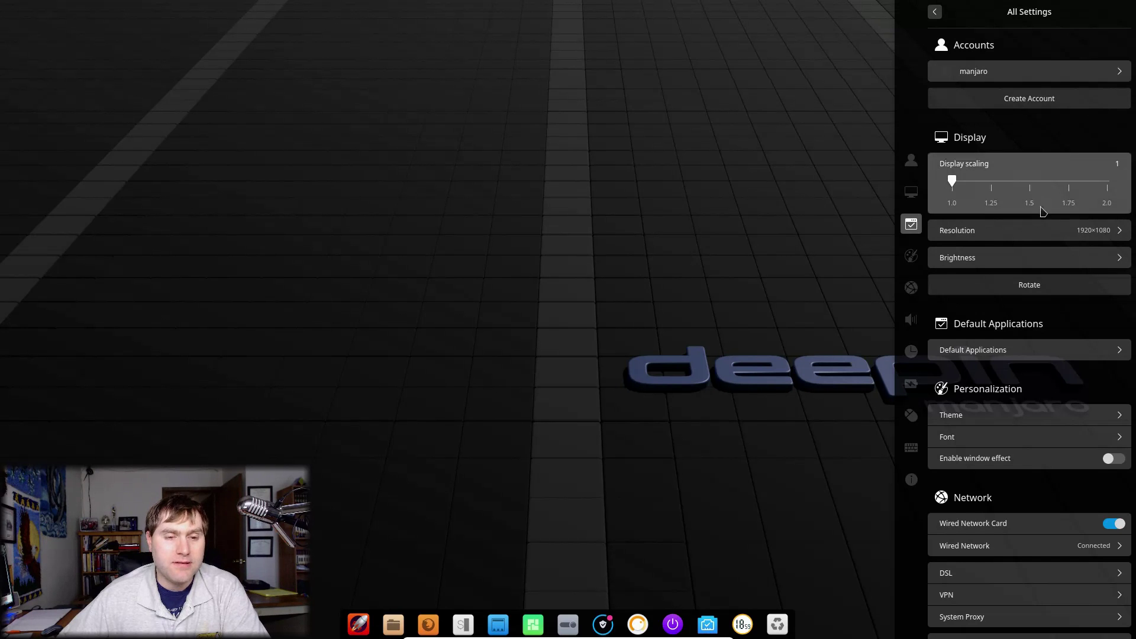
Step: Check Default Applications, browse the All Settings list, then close the panel
{"action": "left_click", "coordinate": [1019, 354]}
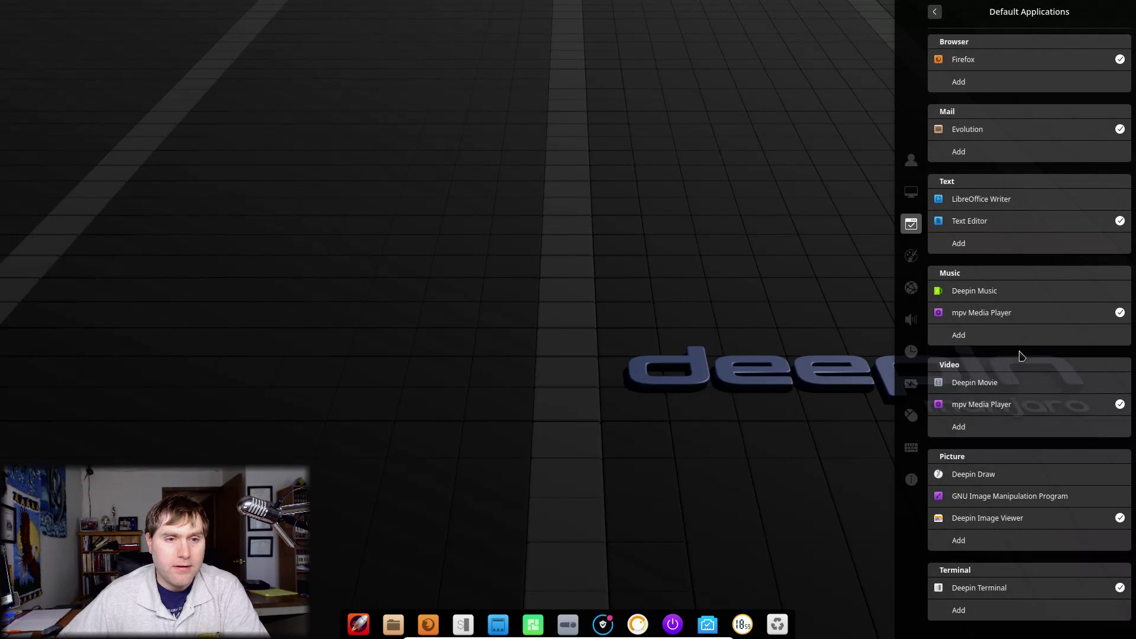
{"action": "left_click", "coordinate": [935, 14]}
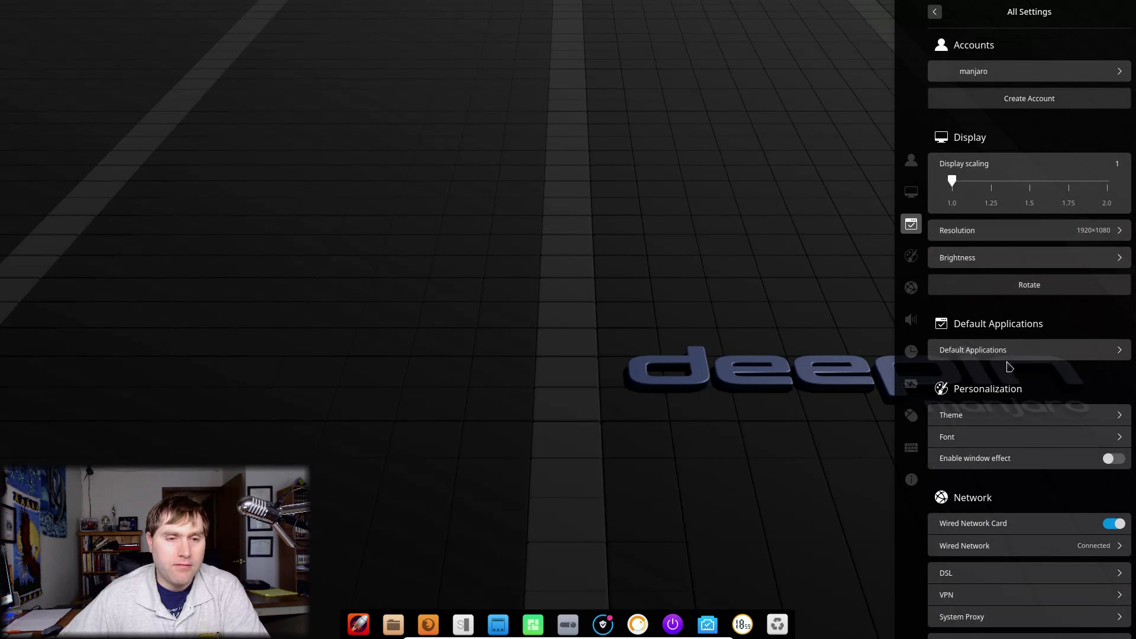
{"action": "scroll", "coordinate": [1032, 329], "scroll_direction": "down", "scroll_amount": 5}
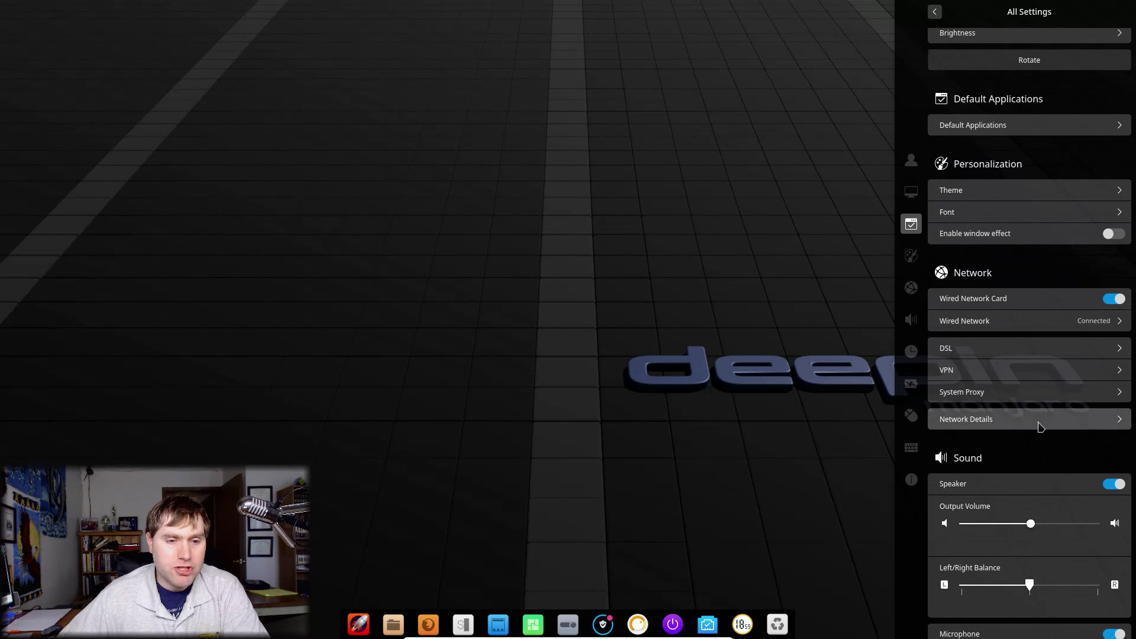
{"action": "scroll", "coordinate": [1040, 426], "scroll_direction": "down", "scroll_amount": 3}
{"action": "scroll", "coordinate": [1041, 429], "scroll_direction": "down", "scroll_amount": 15}
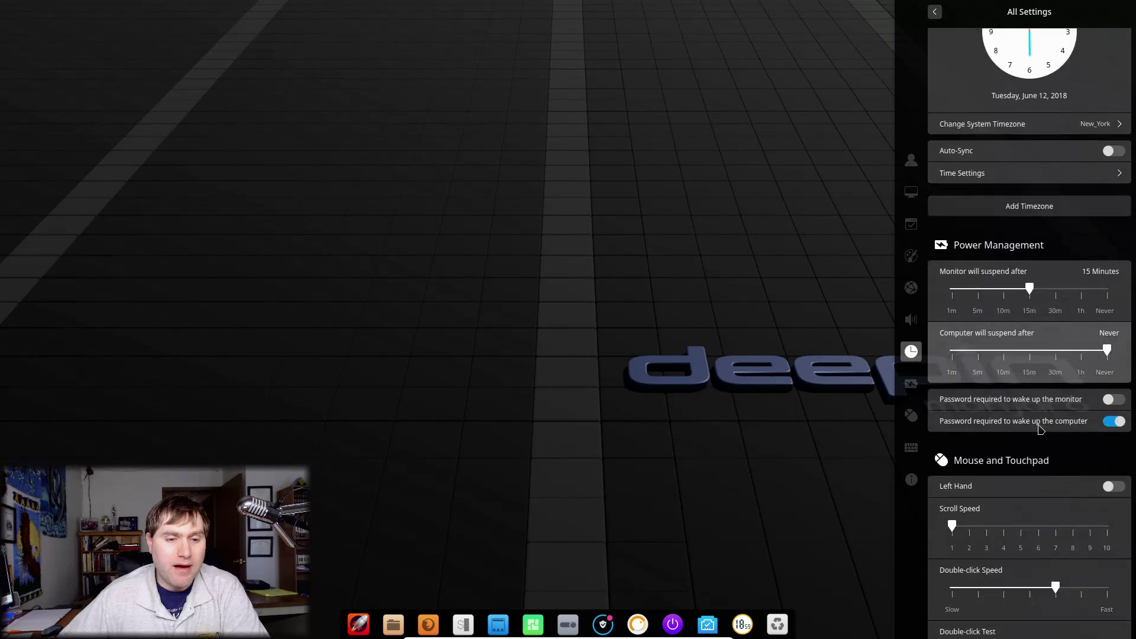
{"action": "scroll", "coordinate": [1041, 429], "scroll_direction": "down", "scroll_amount": 9}
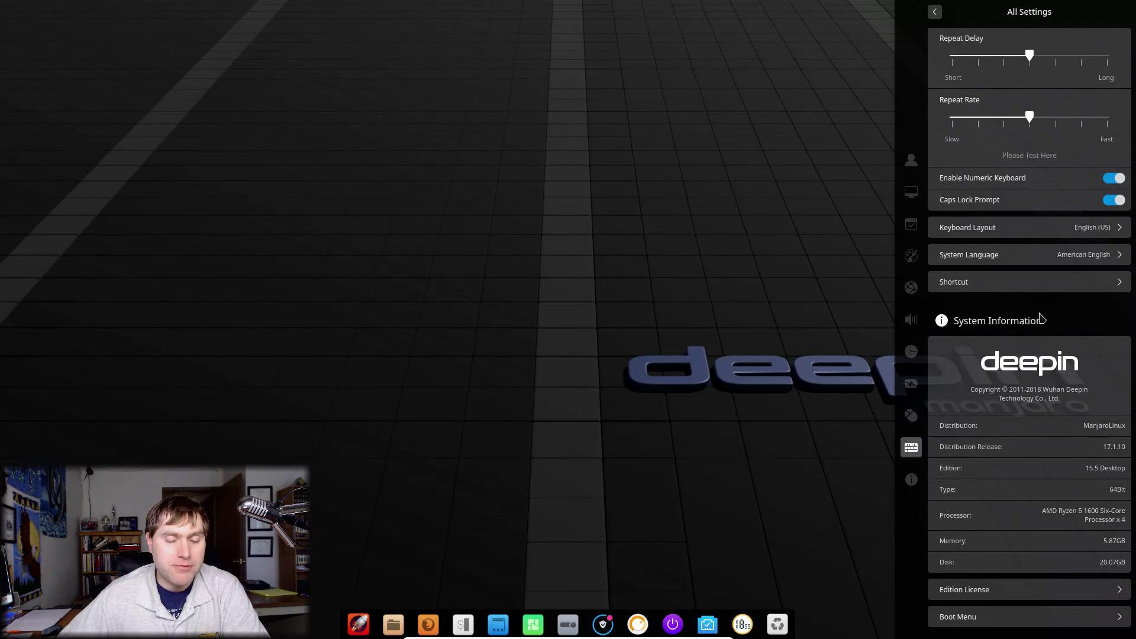
{"action": "scroll", "coordinate": [1016, 493], "scroll_direction": "up", "scroll_amount": 15}
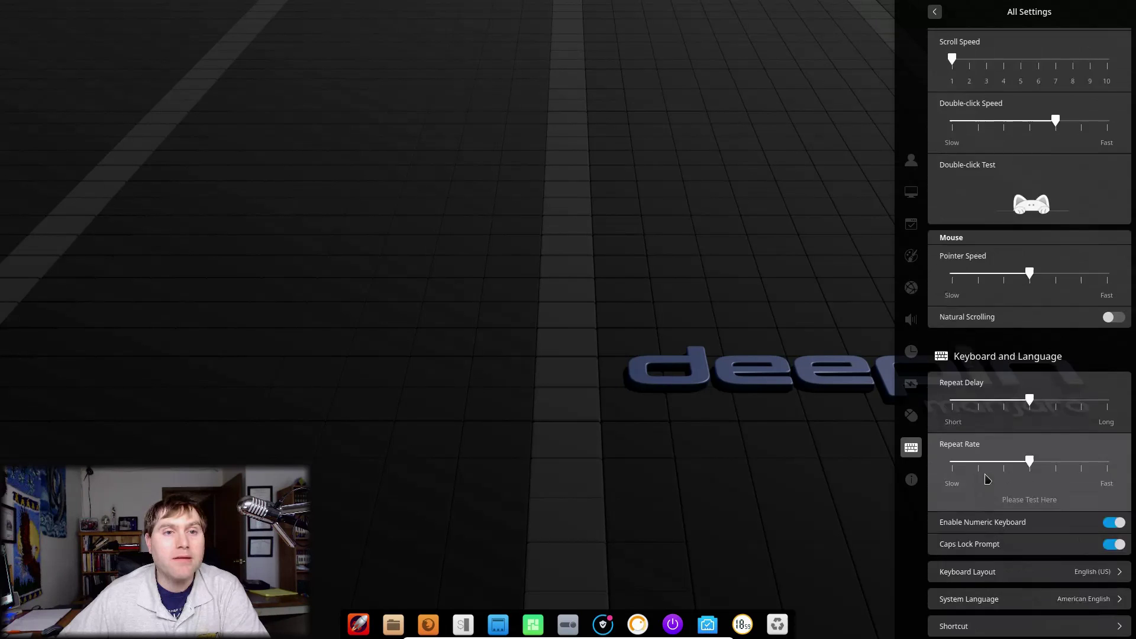
{"action": "left_click", "coordinate": [723, 462]}
Step: Dismiss the desktop context menu, reopen Control Center from the dock, scroll through it, and close it
{"action": "right_click", "coordinate": [683, 402]}
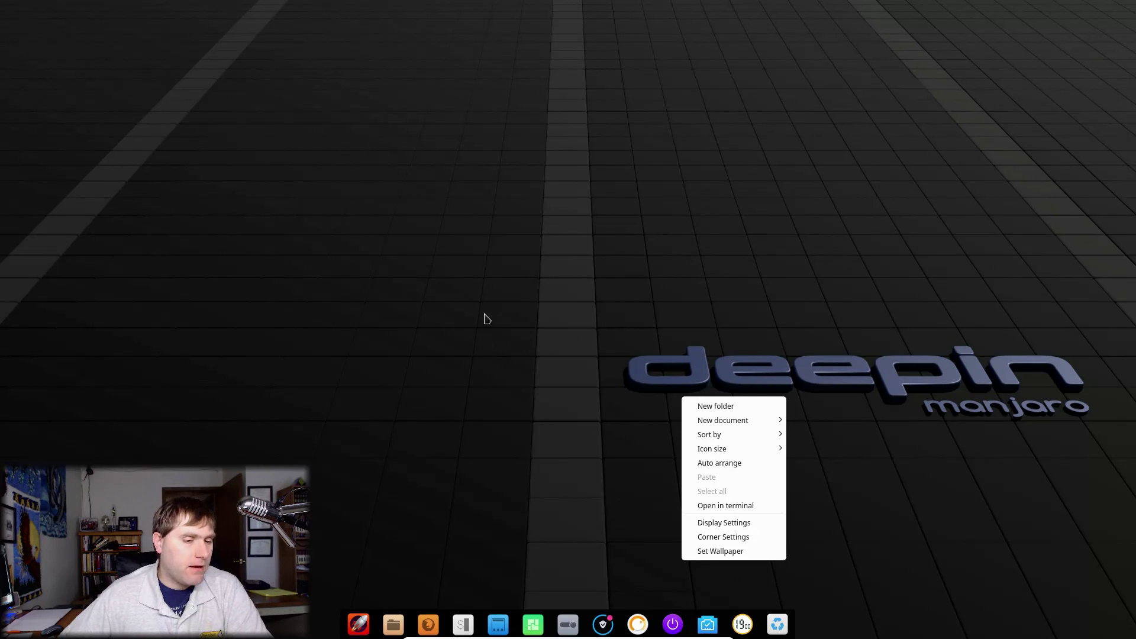
{"action": "left_click", "coordinate": [521, 412]}
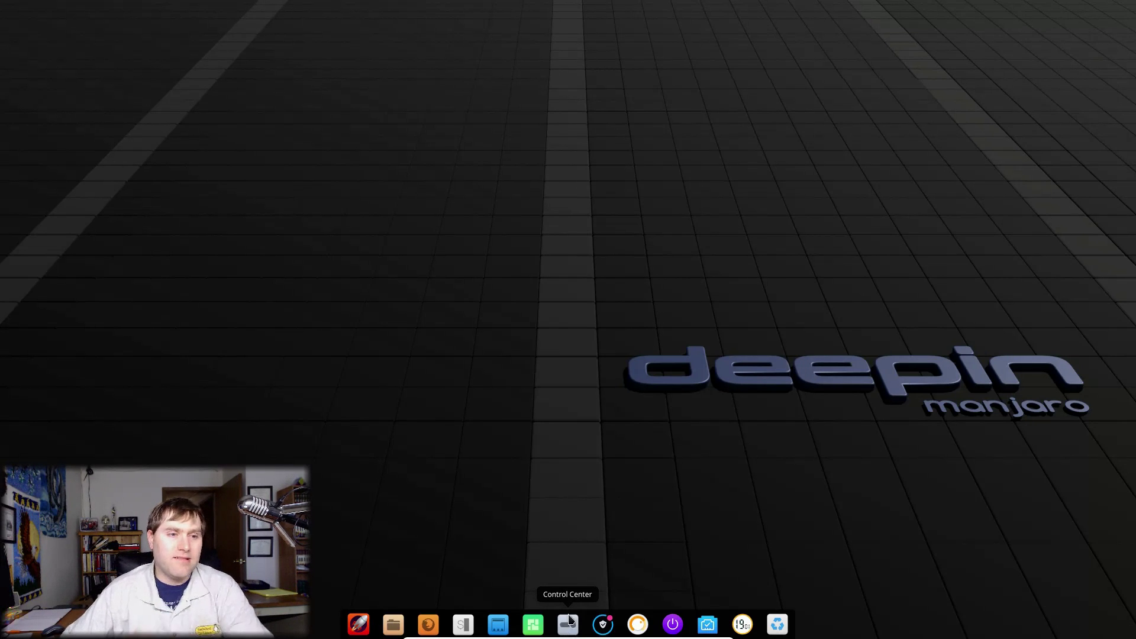
{"action": "left_click", "coordinate": [567, 627]}
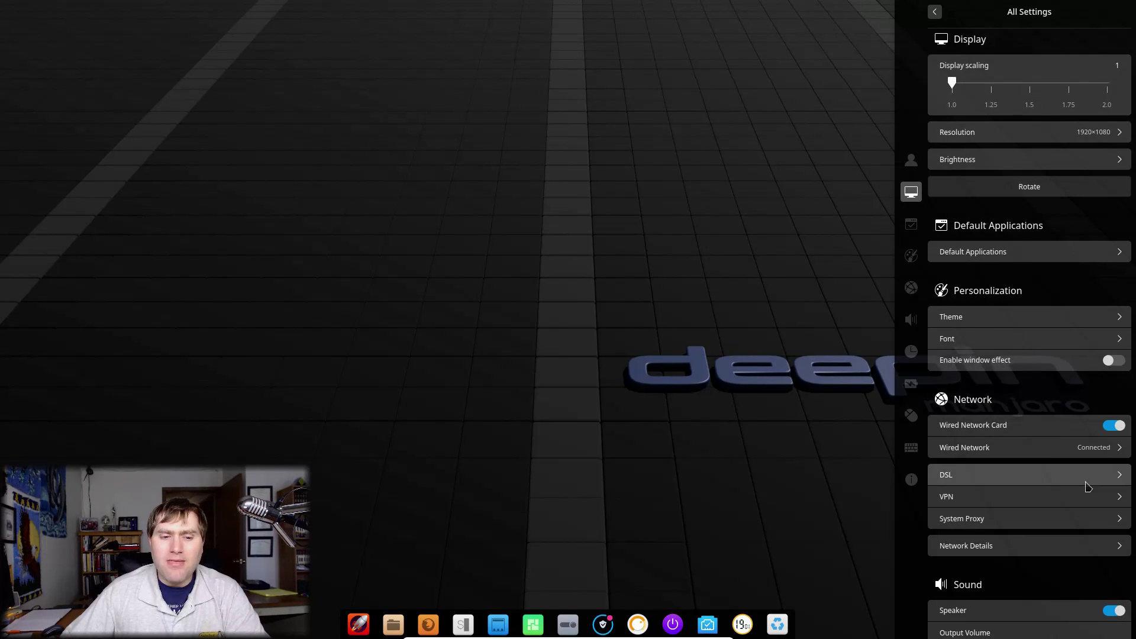
{"action": "scroll", "coordinate": [1070, 509], "scroll_direction": "down", "scroll_amount": 8}
{"action": "scroll", "coordinate": [1068, 472], "scroll_direction": "down", "scroll_amount": 20}
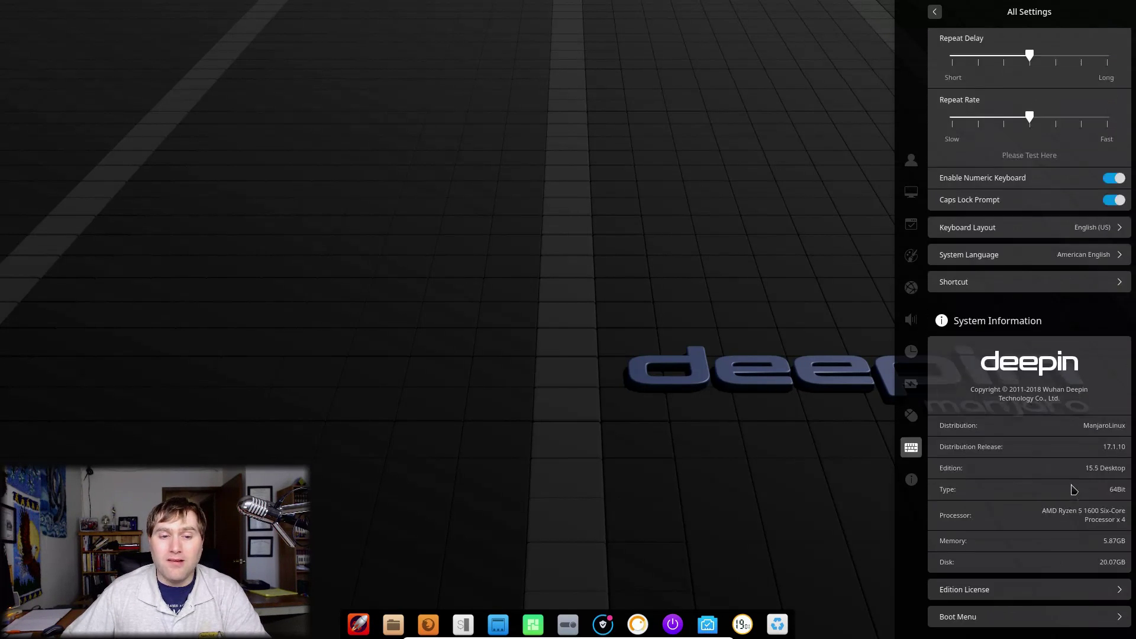
{"action": "scroll", "coordinate": [1034, 589], "scroll_direction": "up", "scroll_amount": 10}
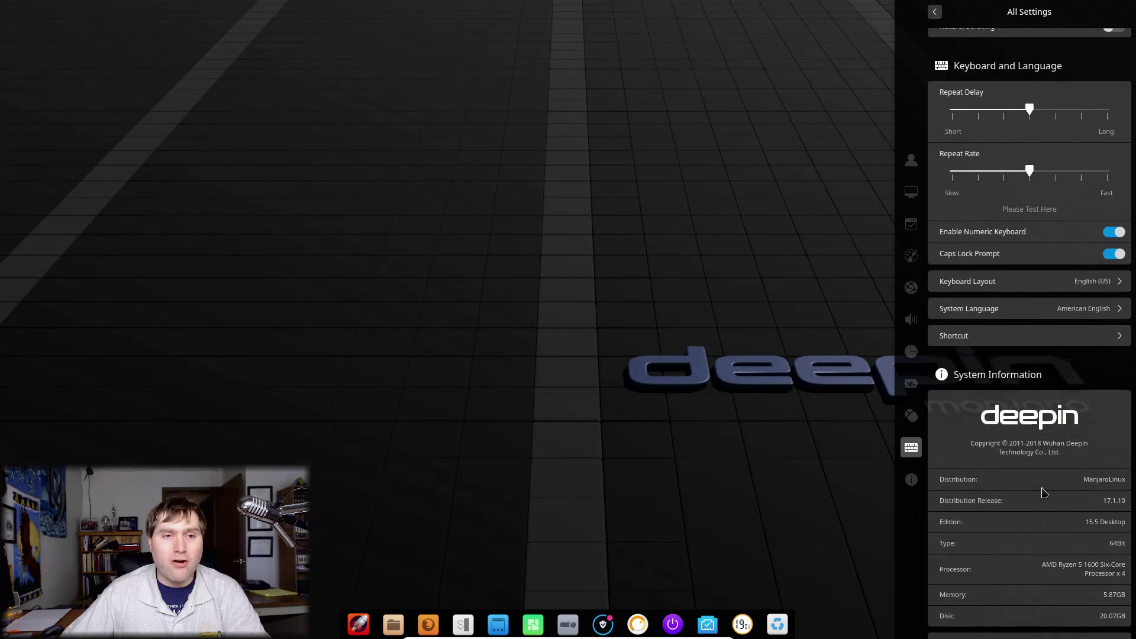
{"action": "scroll", "coordinate": [1048, 473], "scroll_direction": "up", "scroll_amount": 10}
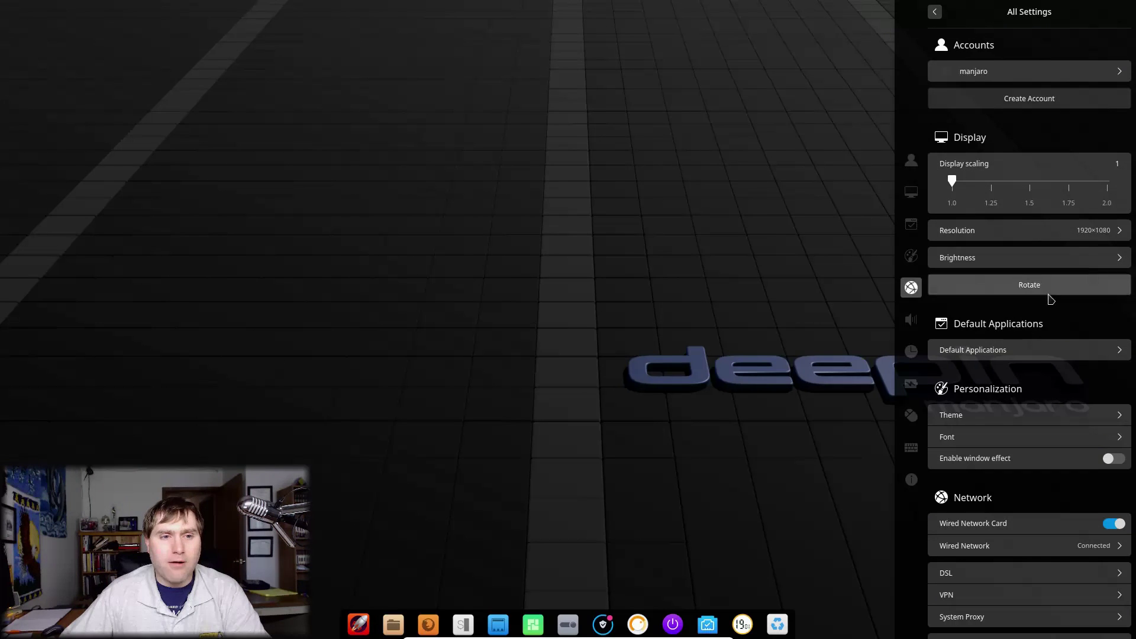
{"action": "left_click", "coordinate": [596, 225]}
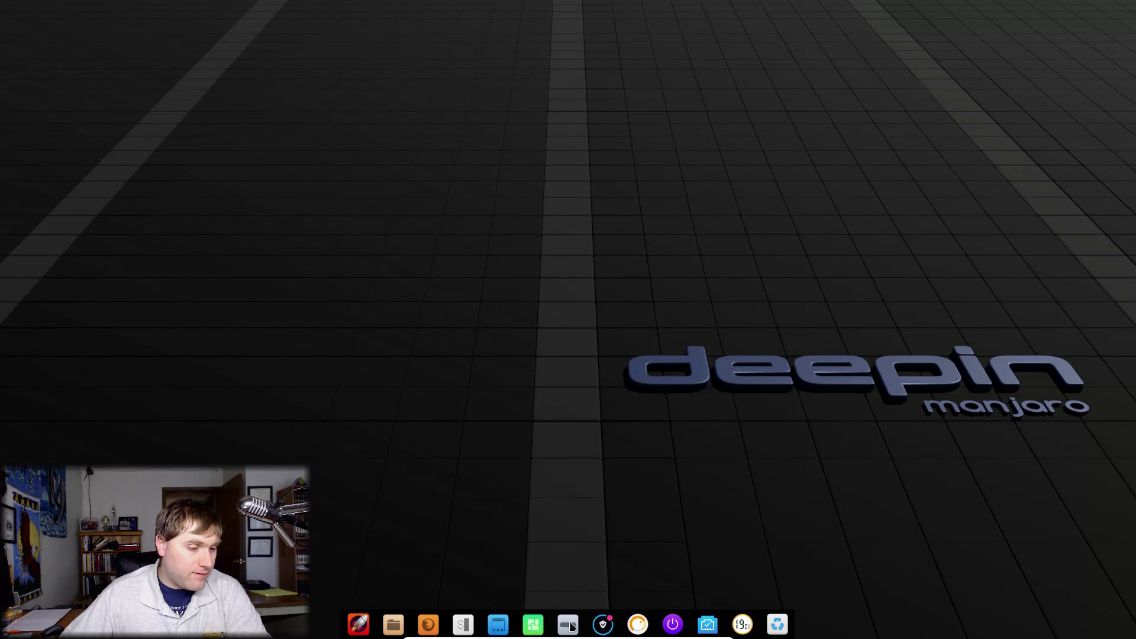
Step: Open Pamac from the tray and authenticate with the password to reach its Preferences
{"action": "mouse_move", "coordinate": [606, 627]}
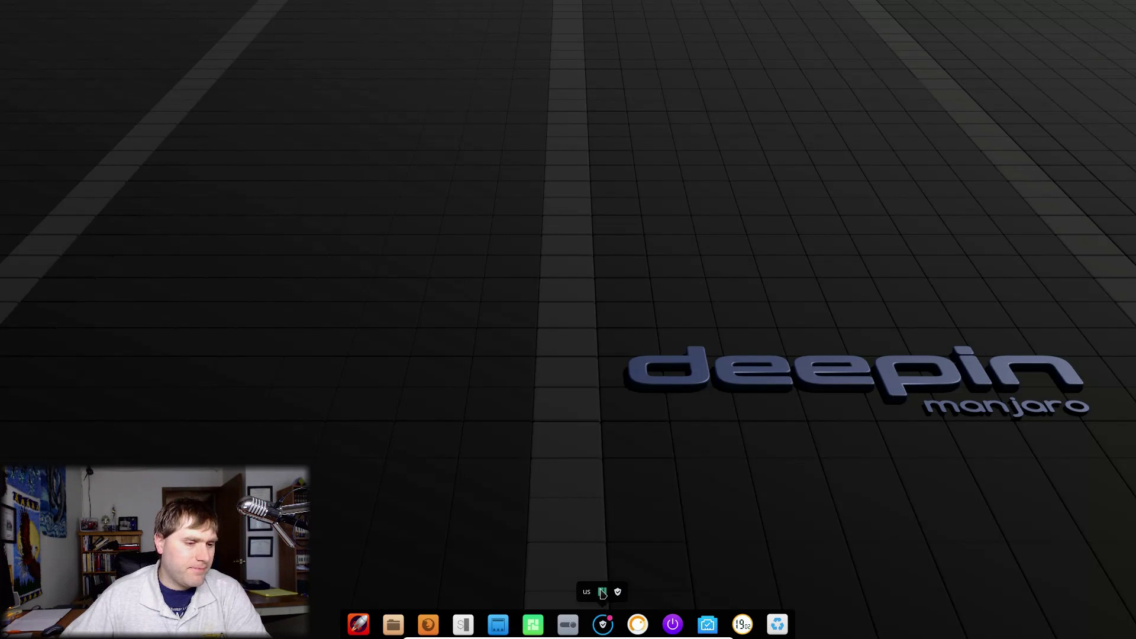
{"action": "left_click", "coordinate": [618, 594]}
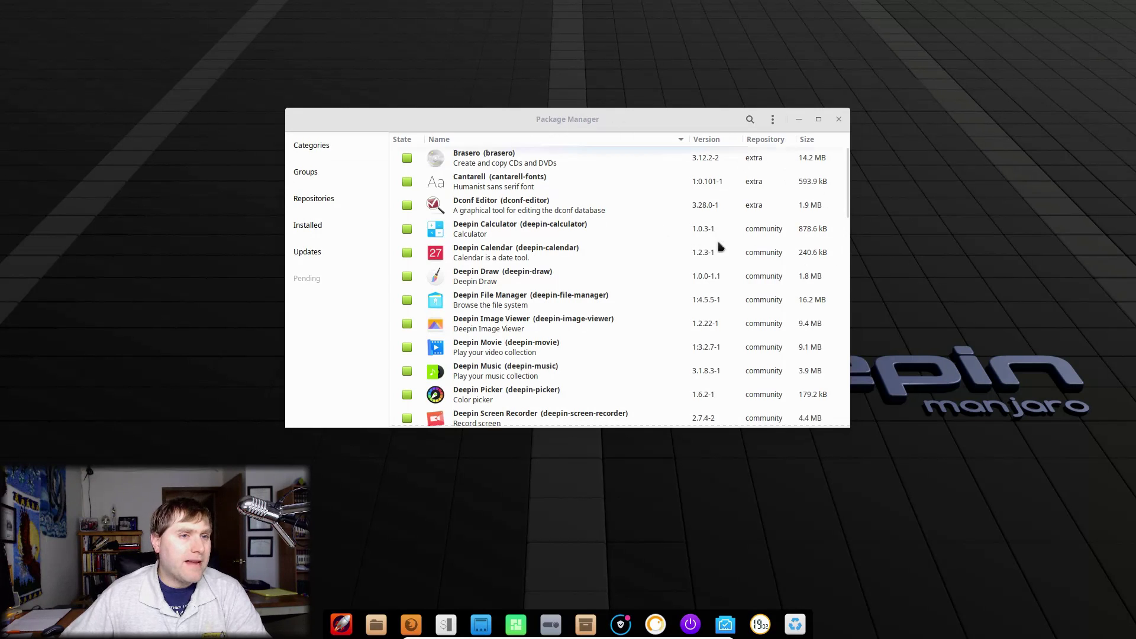
{"action": "left_click", "coordinate": [772, 119]}
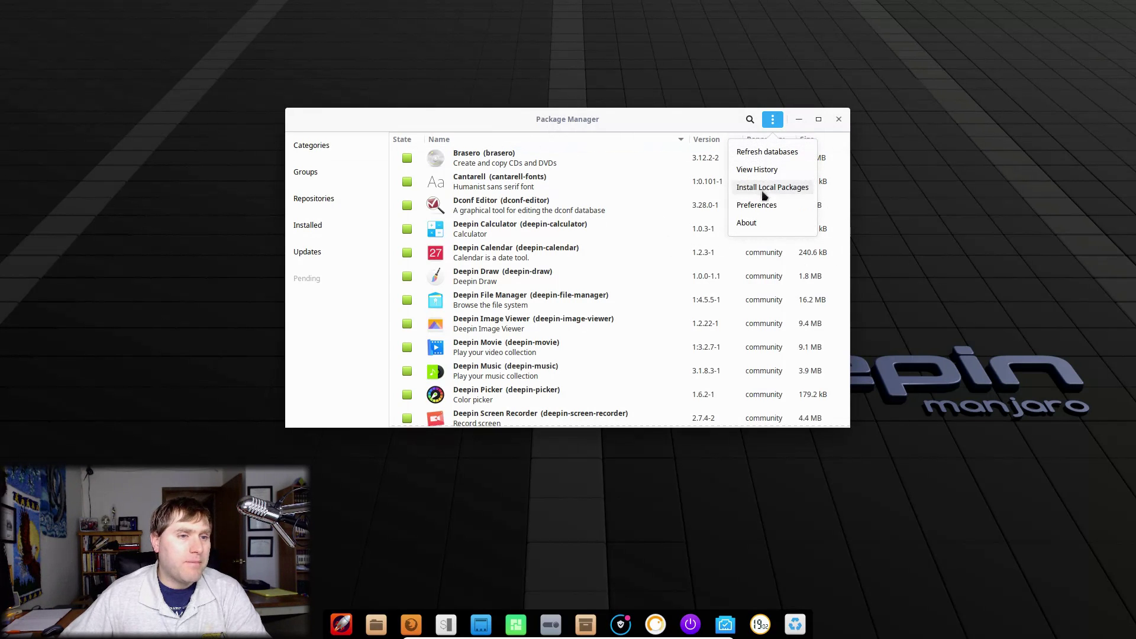
{"action": "left_click", "coordinate": [757, 203]}
{"action": "type", "text": "*******"}
{"action": "key", "text": "Return"}
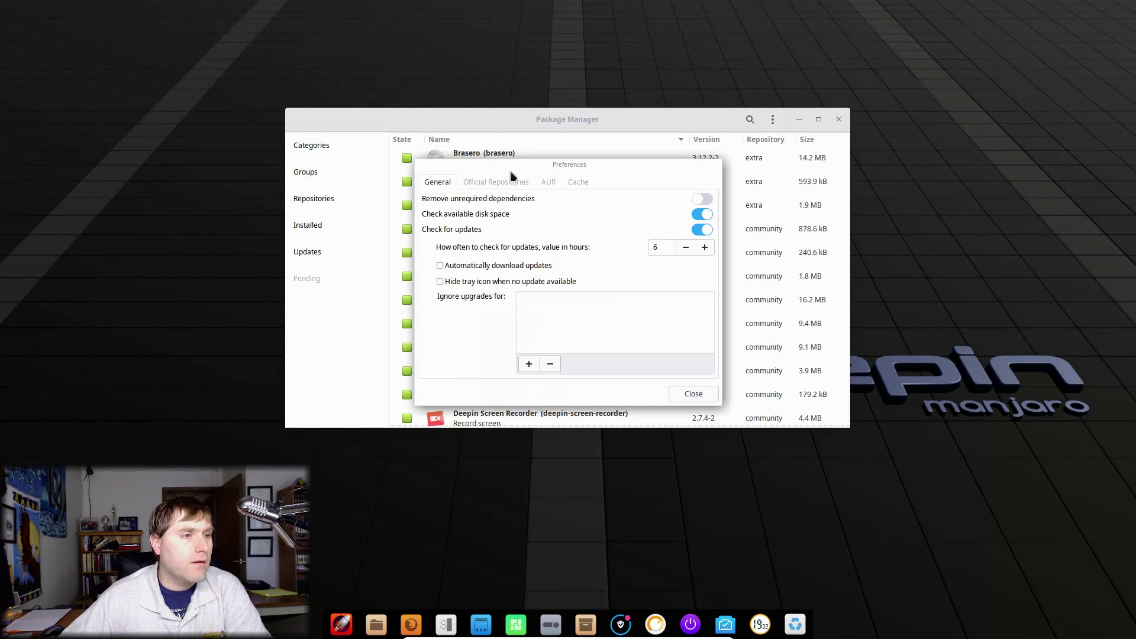
Step: Set the Official Repositories mirror country to United_States and refresh the mirror list
{"action": "left_click", "coordinate": [548, 182]}
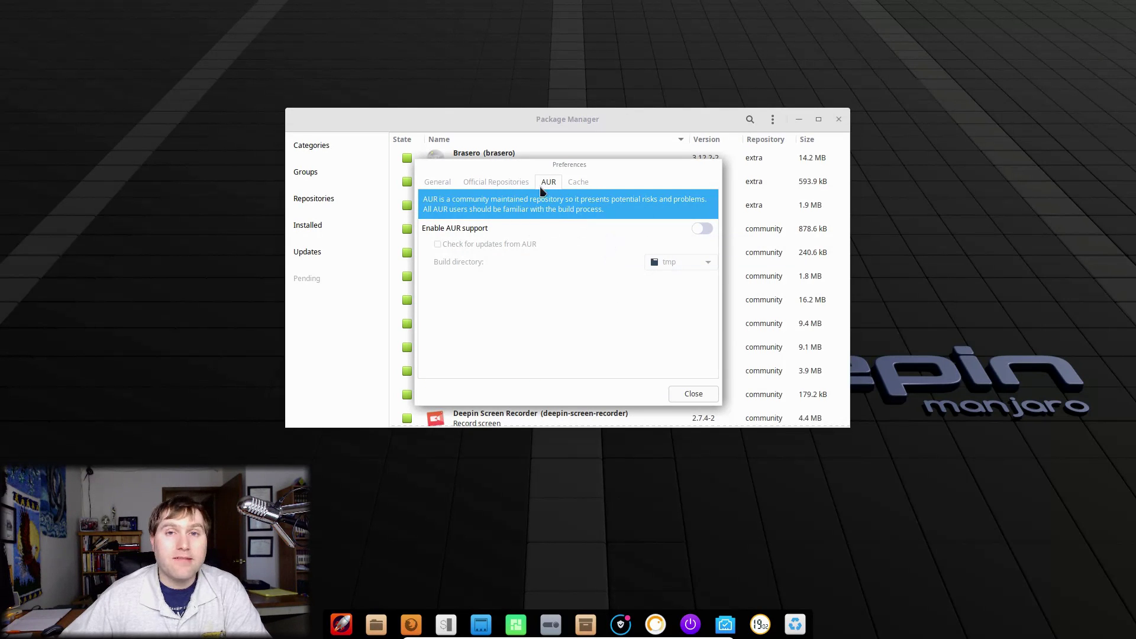
{"action": "left_click", "coordinate": [516, 183]}
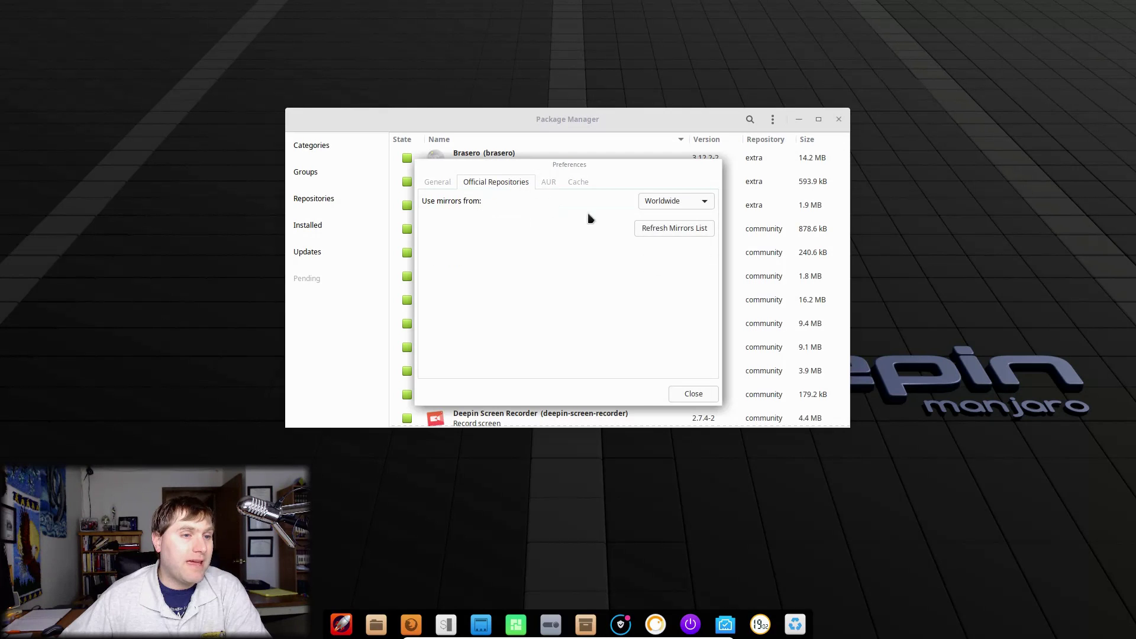
{"action": "left_click", "coordinate": [694, 203]}
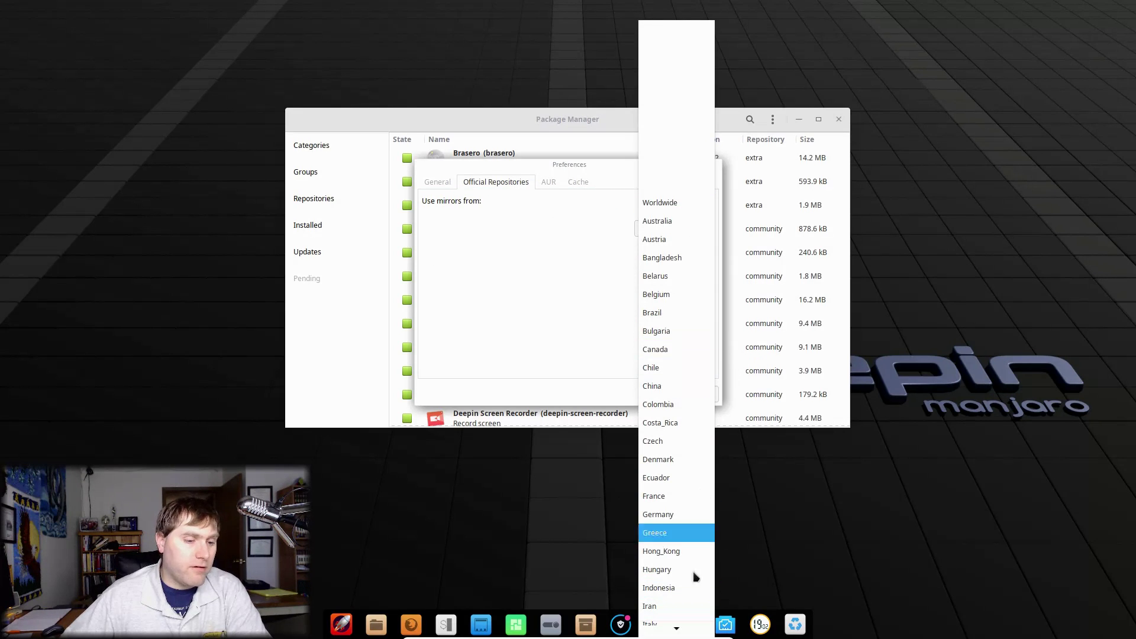
{"action": "mouse_move", "coordinate": [677, 631]}
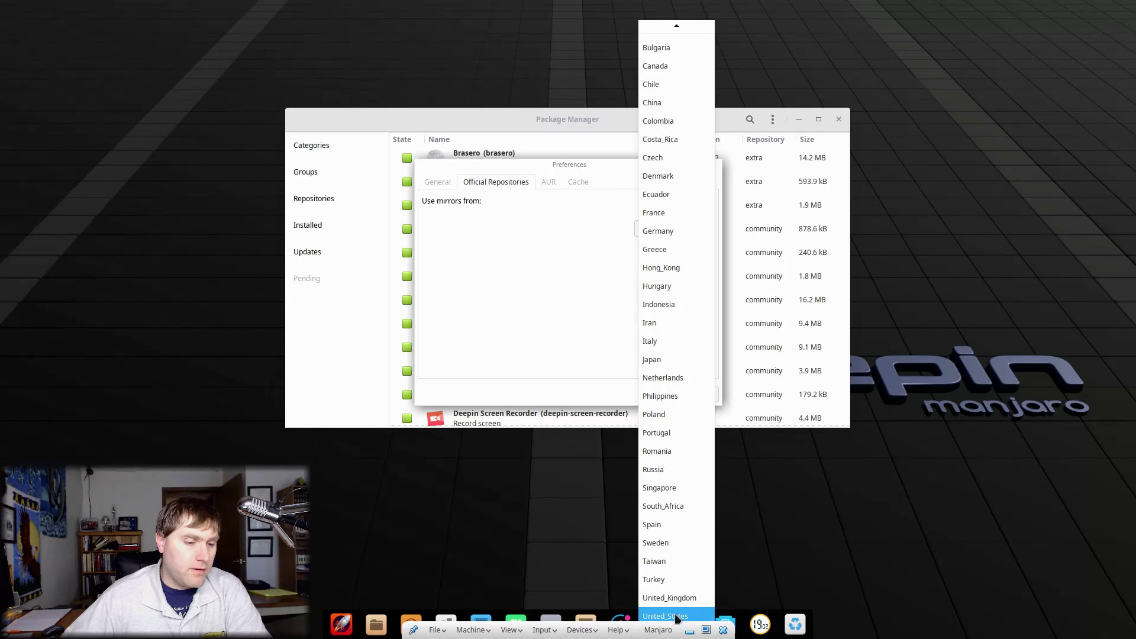
{"action": "left_click", "coordinate": [677, 618]}
{"action": "left_click", "coordinate": [672, 229]}
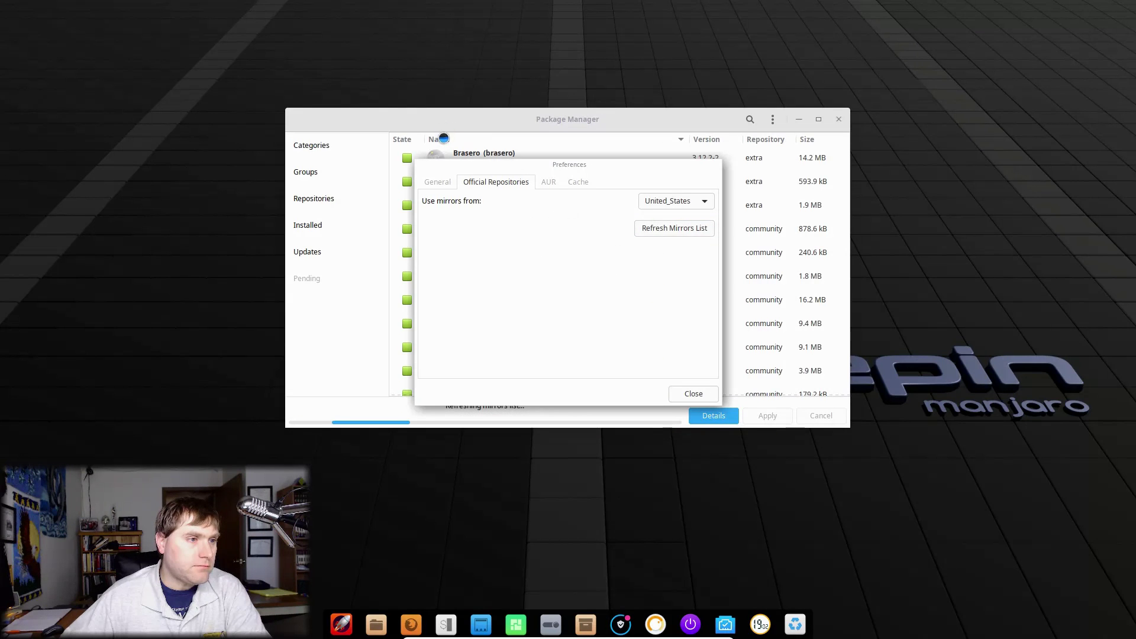
Step: Enable 'Remove unrequired dependencies' in General, then look through the Repositories, AUR and Cache tabs
{"action": "left_click", "coordinate": [447, 185]}
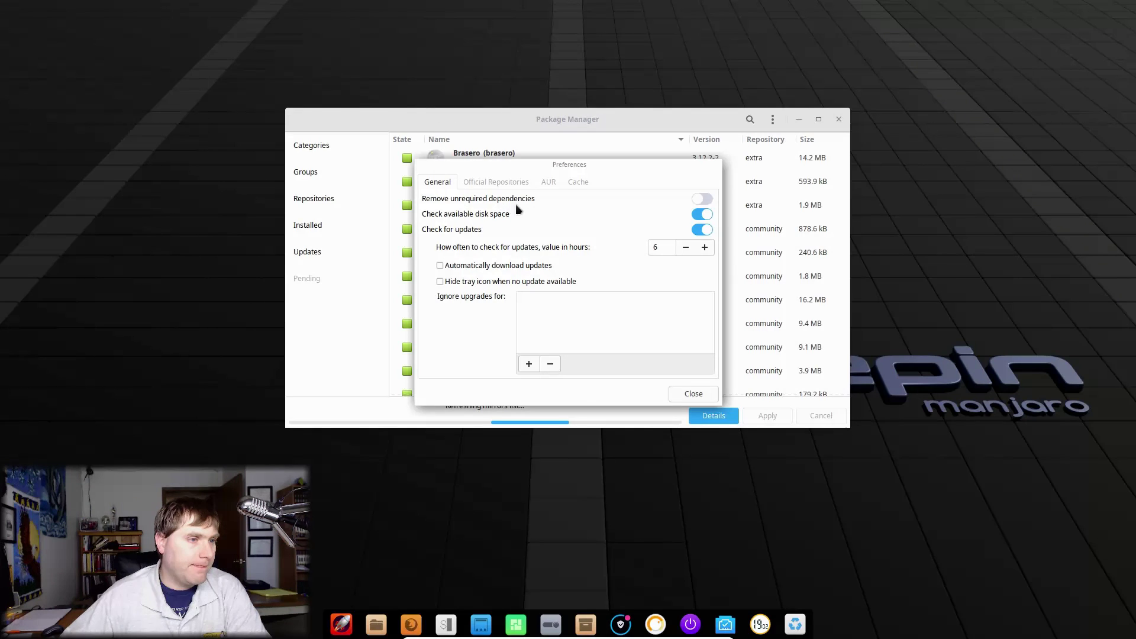
{"action": "left_click", "coordinate": [706, 200]}
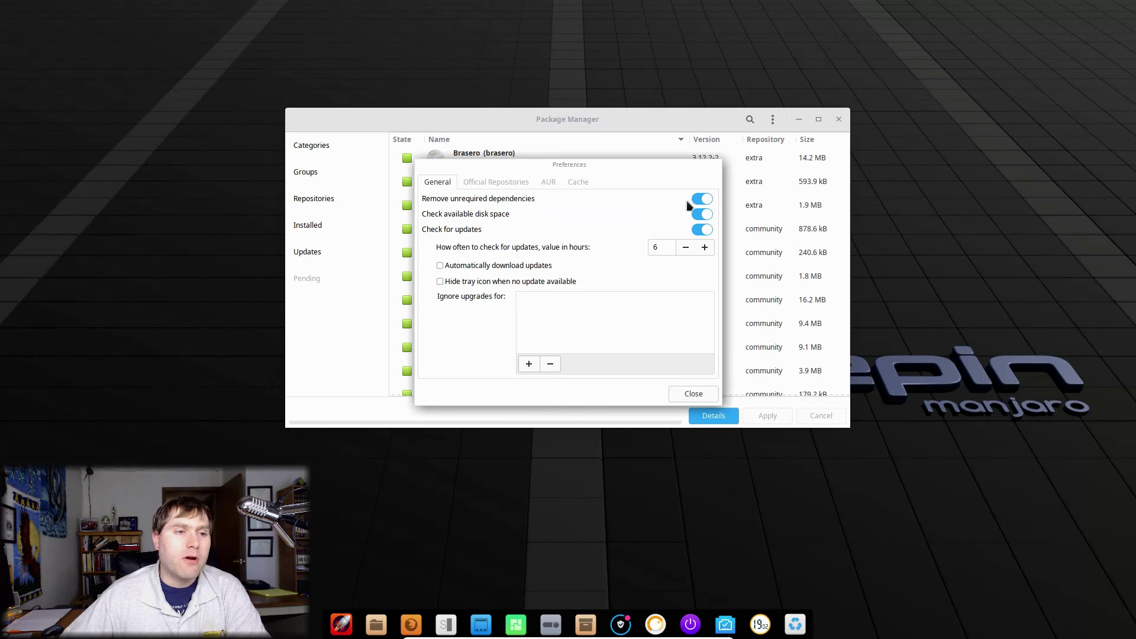
{"action": "mouse_move", "coordinate": [701, 201]}
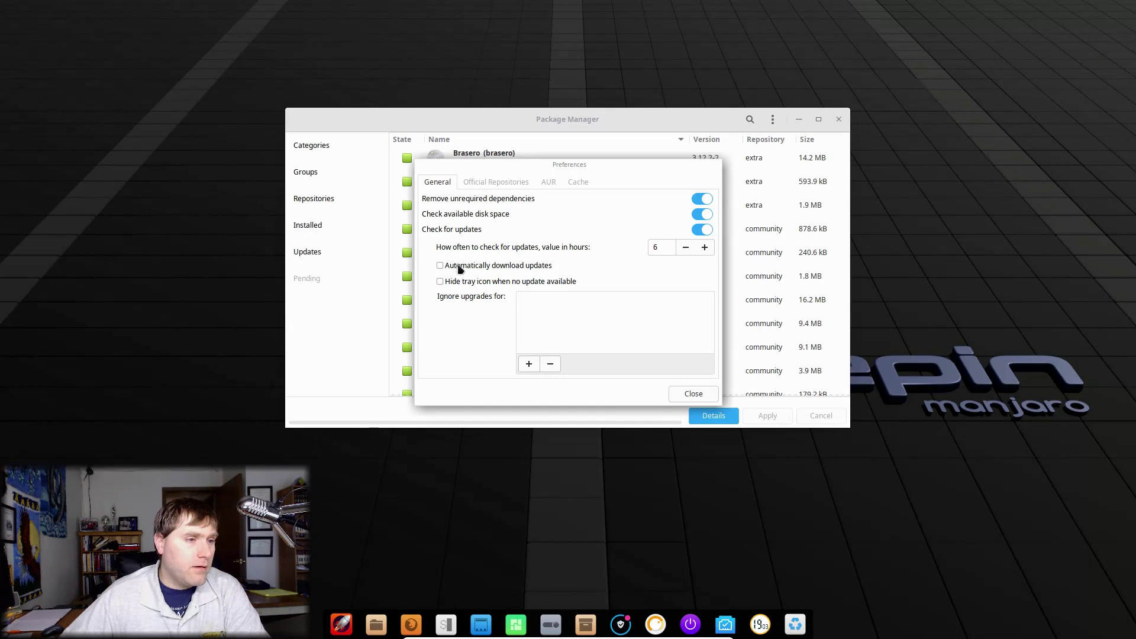
{"action": "left_click", "coordinate": [515, 182]}
{"action": "left_click", "coordinate": [548, 182]}
{"action": "left_click", "coordinate": [578, 182]}
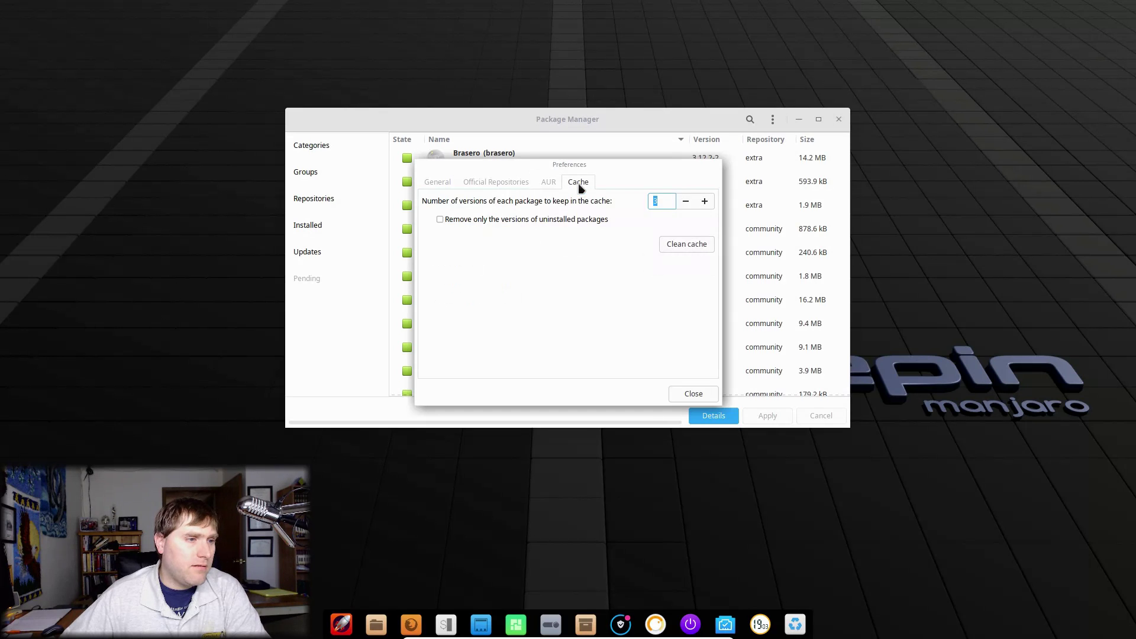
{"action": "left_click", "coordinate": [550, 183]}
Step: Close Preferences and check Groups, Installed and Updates to confirm the system is current
{"action": "left_click", "coordinate": [693, 393]}
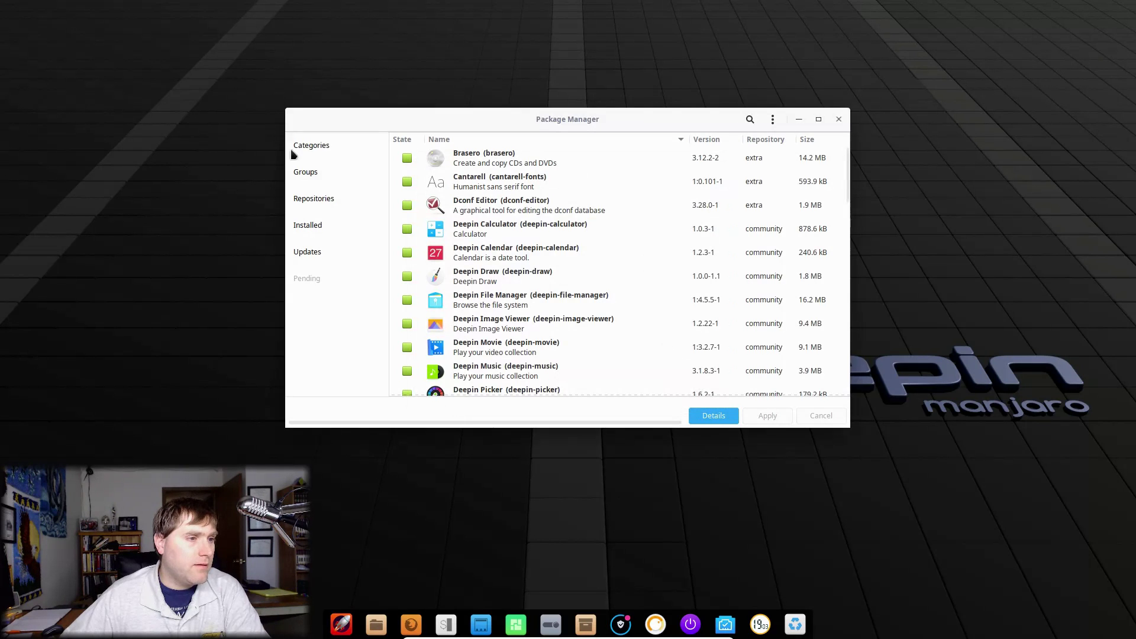
{"action": "left_click", "coordinate": [335, 172]}
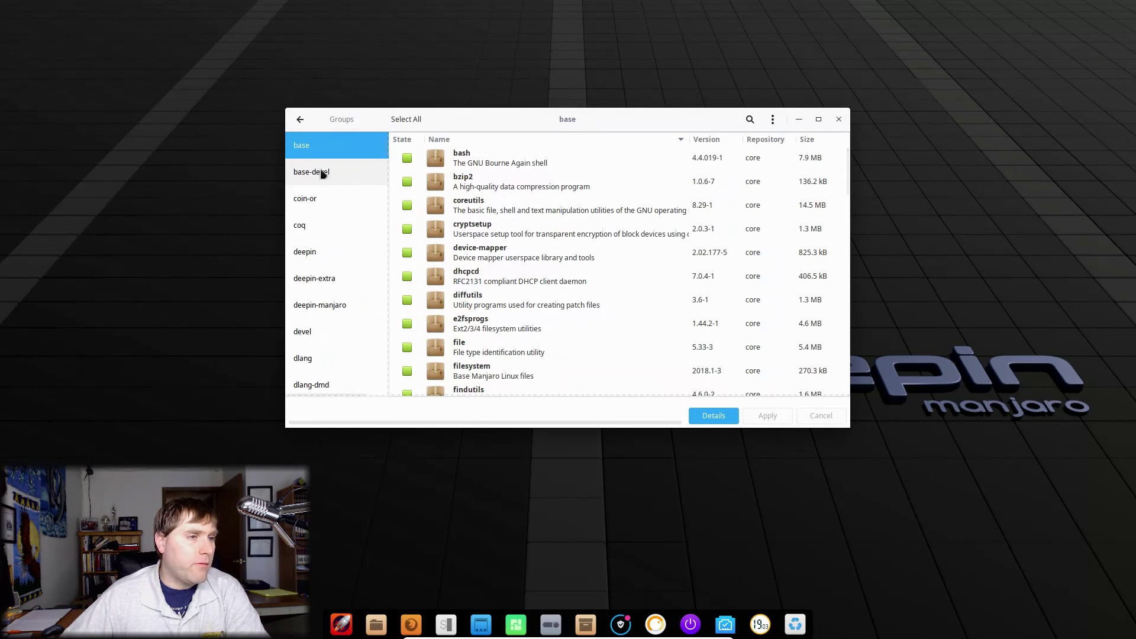
{"action": "left_click", "coordinate": [301, 120]}
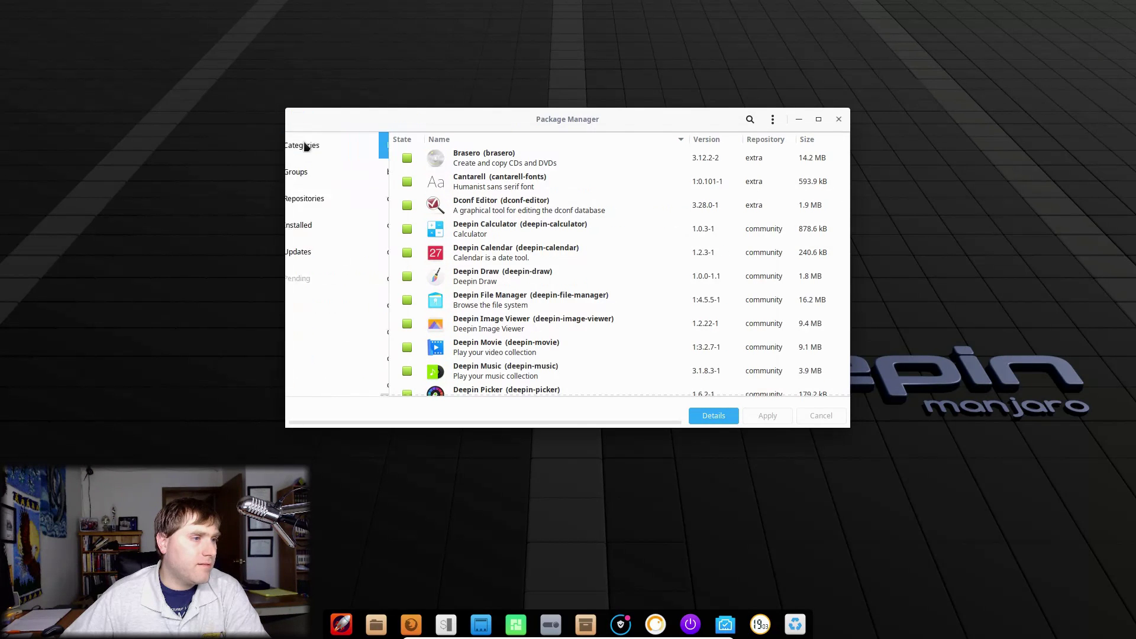
{"action": "left_click", "coordinate": [327, 228]}
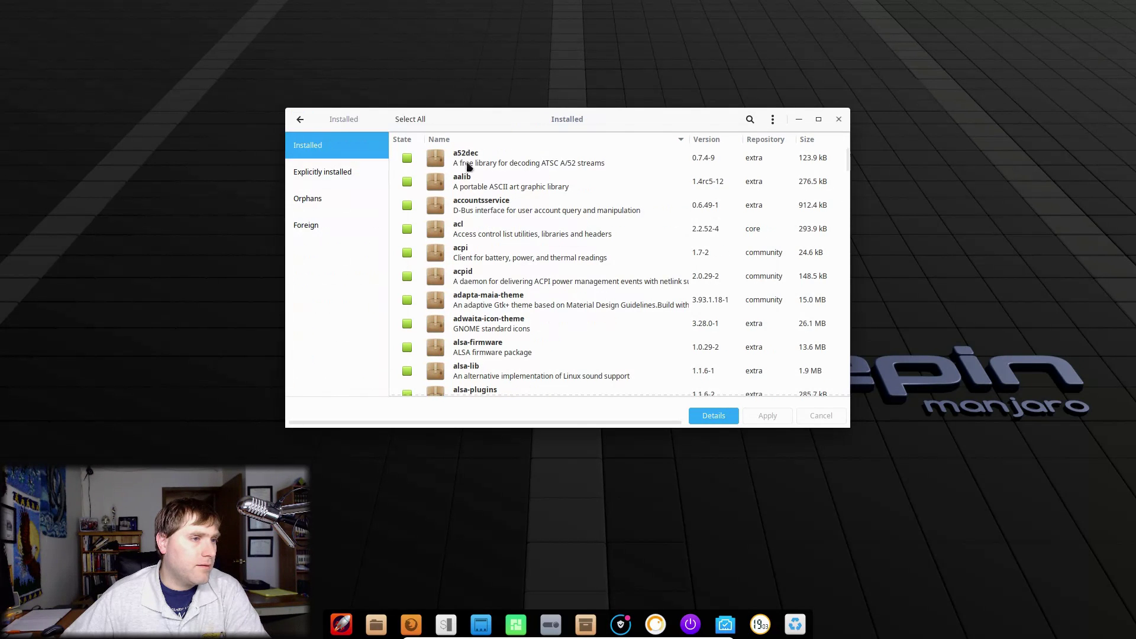
{"action": "left_click", "coordinate": [300, 119]}
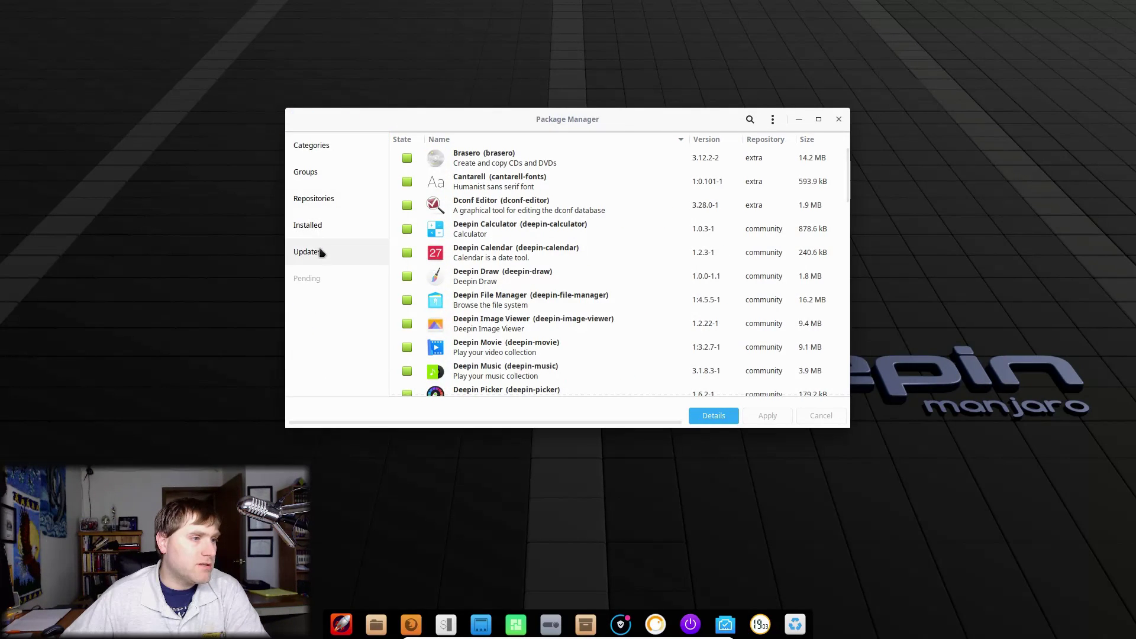
{"action": "left_click", "coordinate": [317, 251]}
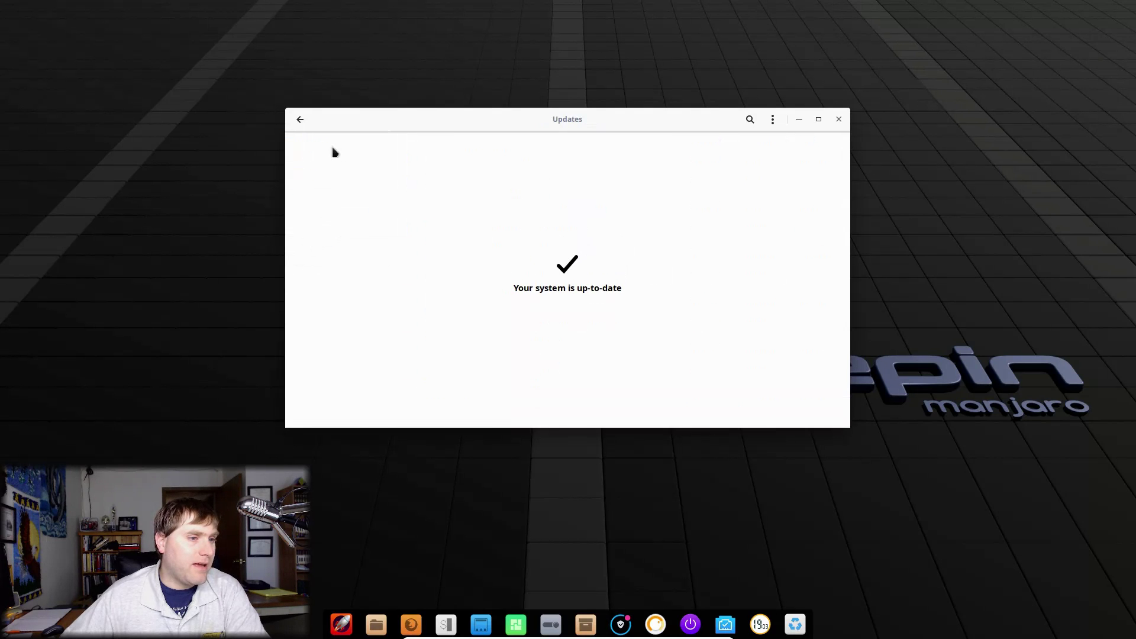
{"action": "left_click", "coordinate": [301, 119]}
Step: Browse Categories through Development and Games to the Graphics packages
{"action": "left_click", "coordinate": [320, 145]}
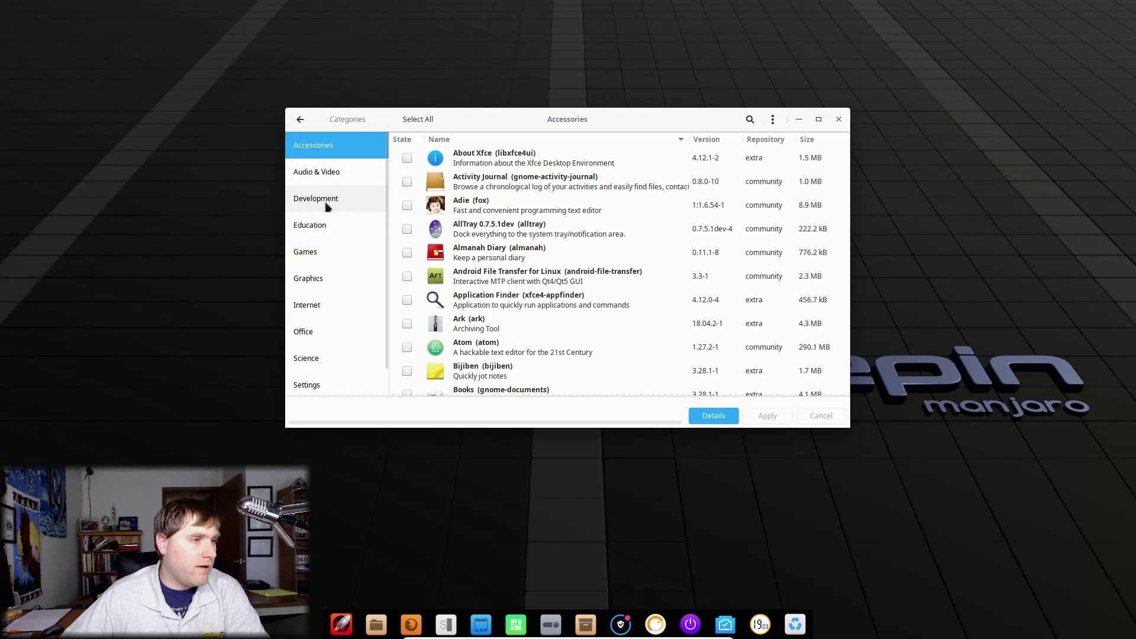
{"action": "left_click", "coordinate": [347, 208]}
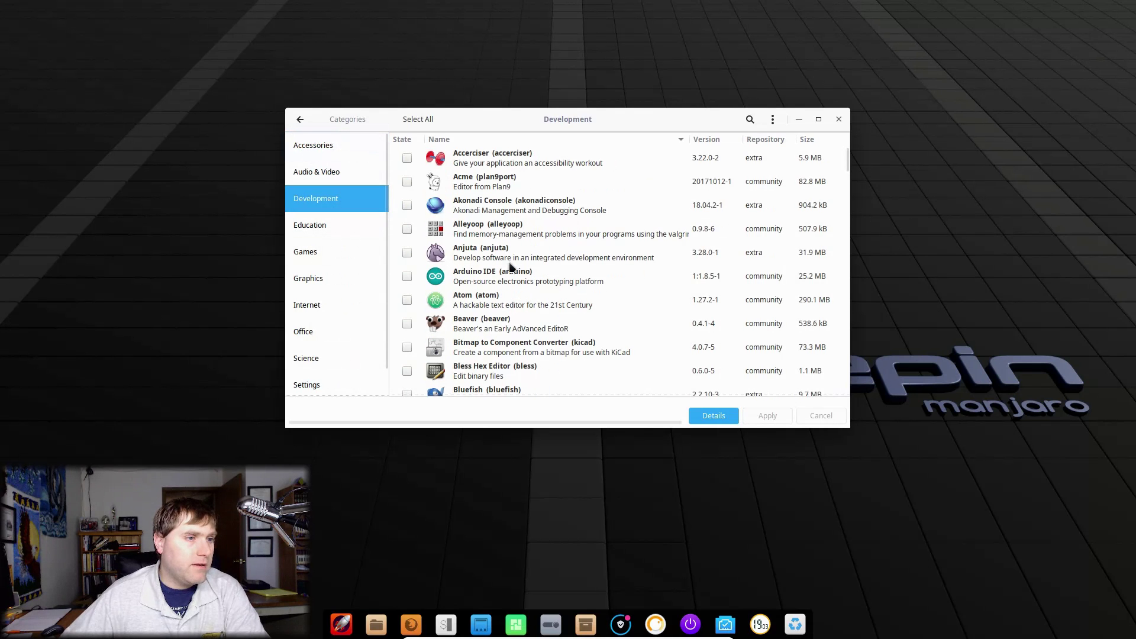
{"action": "scroll", "coordinate": [509, 266], "scroll_direction": "down", "scroll_amount": 3}
{"action": "left_click", "coordinate": [325, 253]}
{"action": "left_click", "coordinate": [324, 278]}
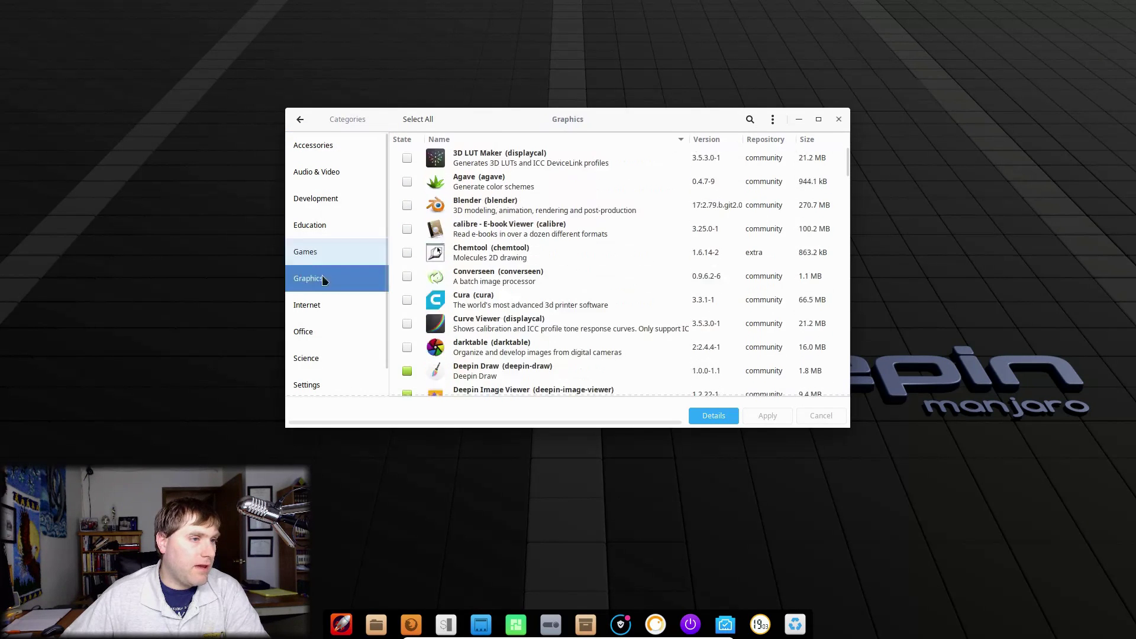
Step: Install Blender in Pamac, committing its 93.2 MB download, then browse Office and open the launcher
{"action": "left_click", "coordinate": [407, 205]}
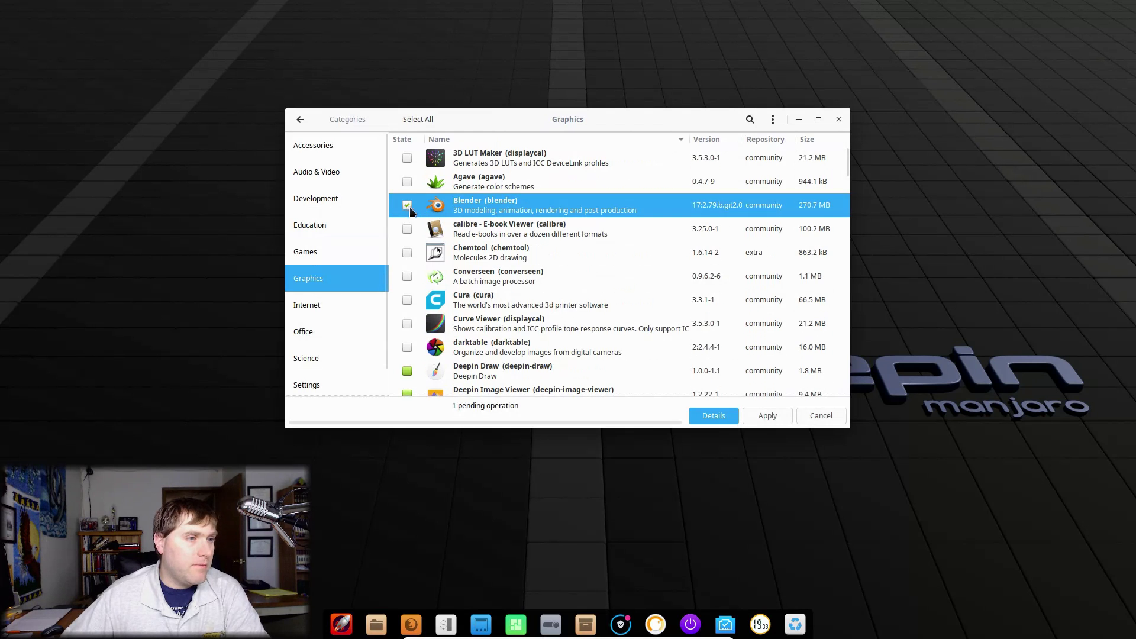
{"action": "left_click", "coordinate": [768, 415]}
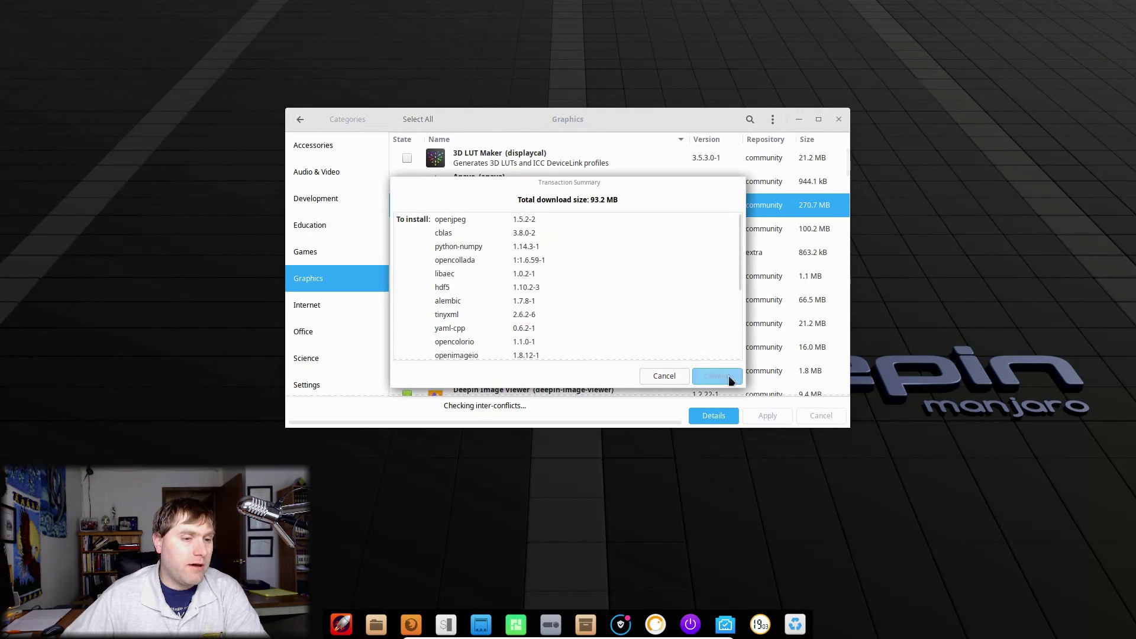
{"action": "left_click", "coordinate": [728, 375]}
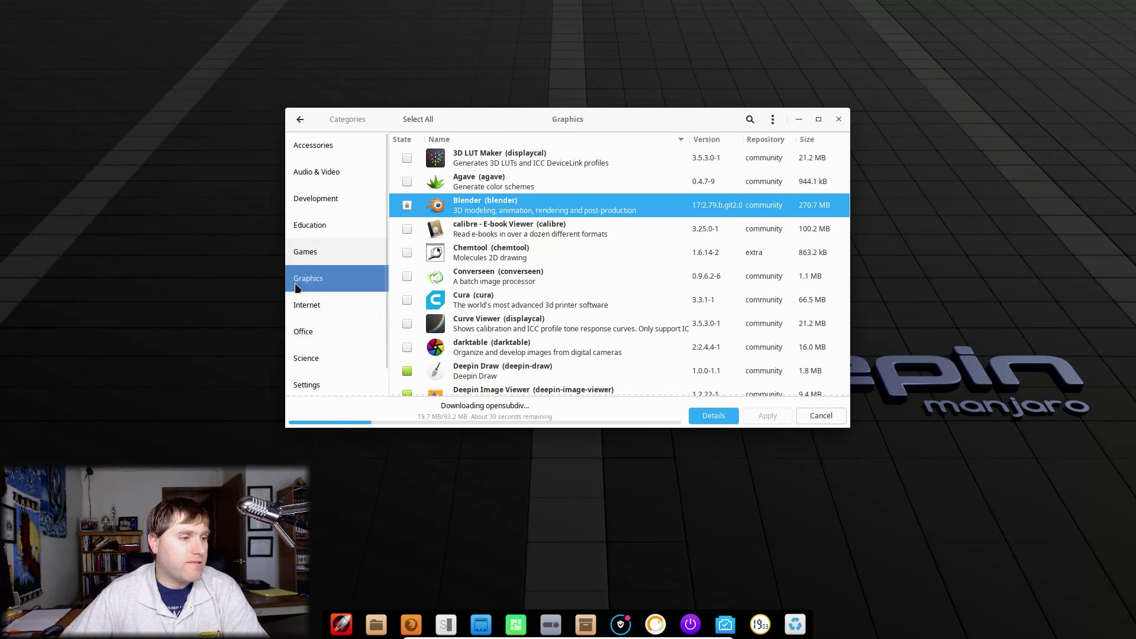
{"action": "left_click", "coordinate": [324, 329]}
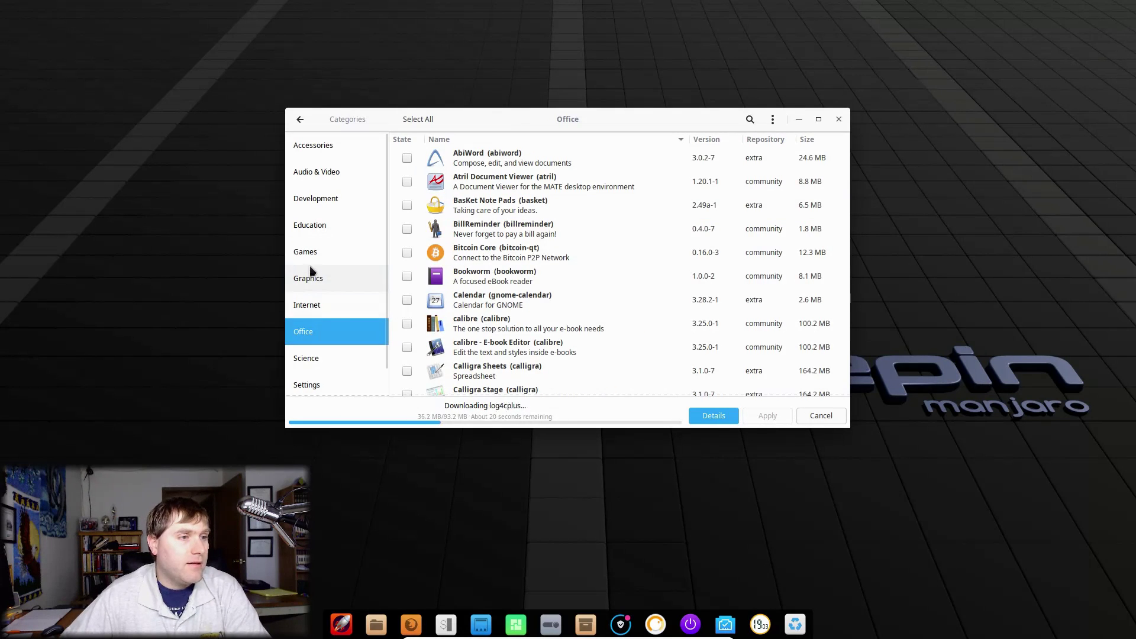
{"action": "key", "text": "super"}
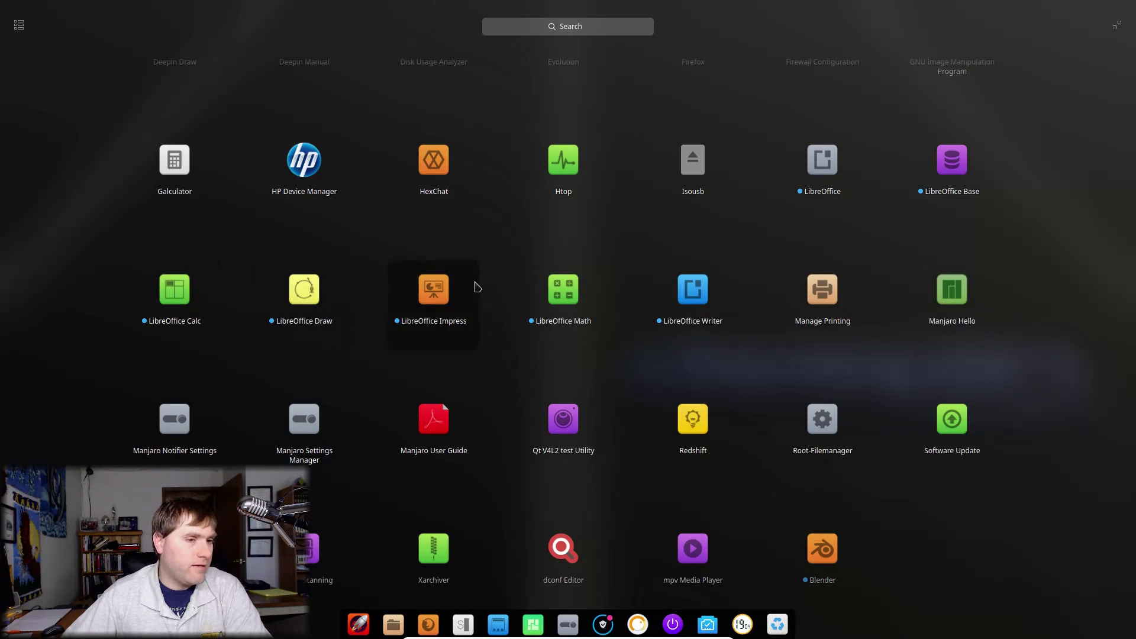
{"action": "left_click", "coordinate": [698, 296]}
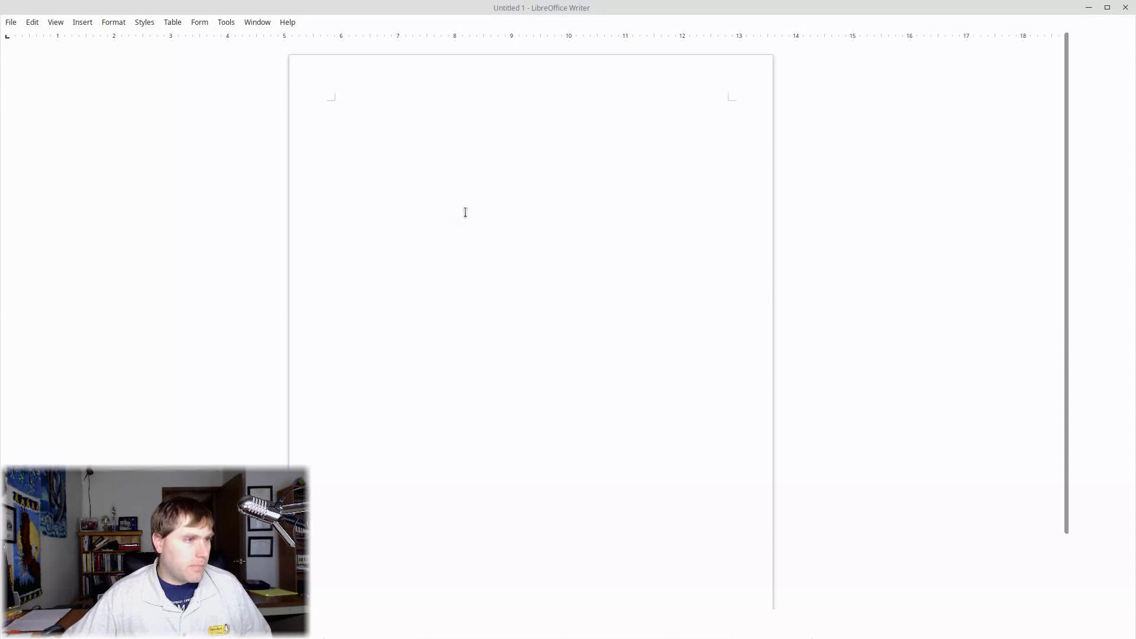
{"action": "type", "text": "speeling"}
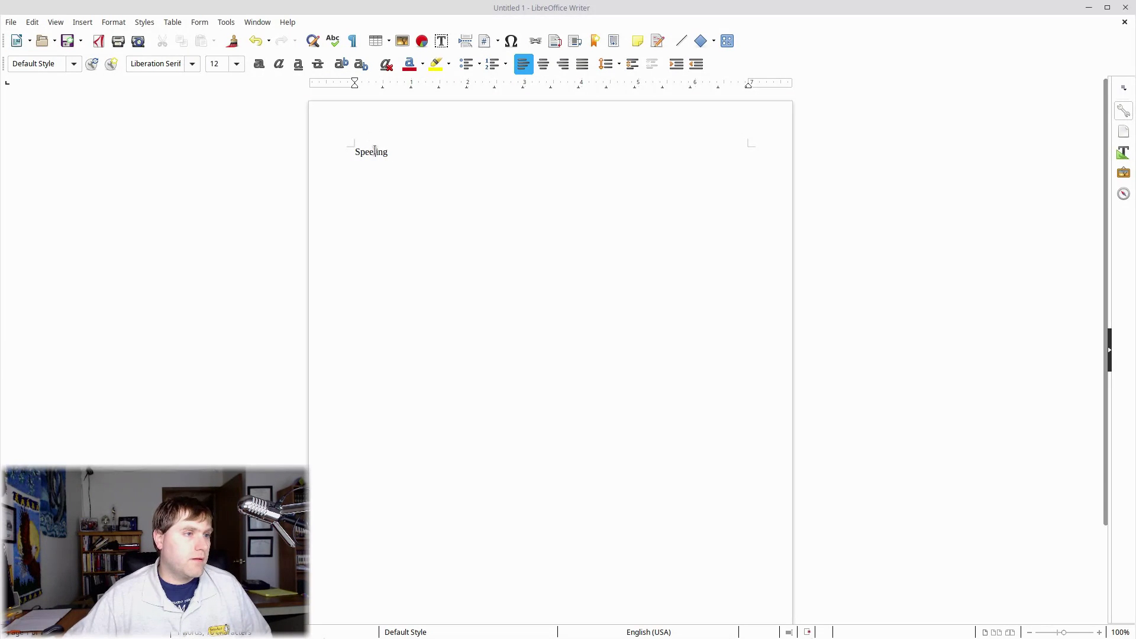
{"action": "right_click", "coordinate": [375, 151]}
{"action": "key", "text": "Escape"}
{"action": "left_click", "coordinate": [1125, 7]}
{"action": "left_click", "coordinate": [572, 353]}
{"action": "key", "text": "super"}
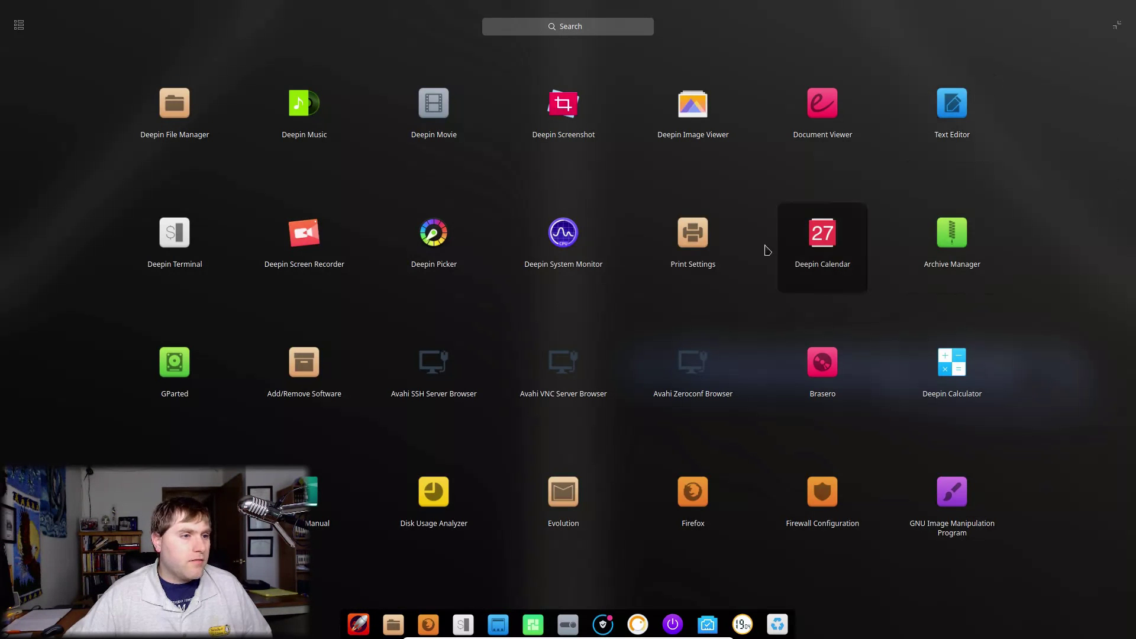
Step: Launch Blender by searching 'ble' and keep it pinned in the dock
{"action": "type", "text": "ble"}
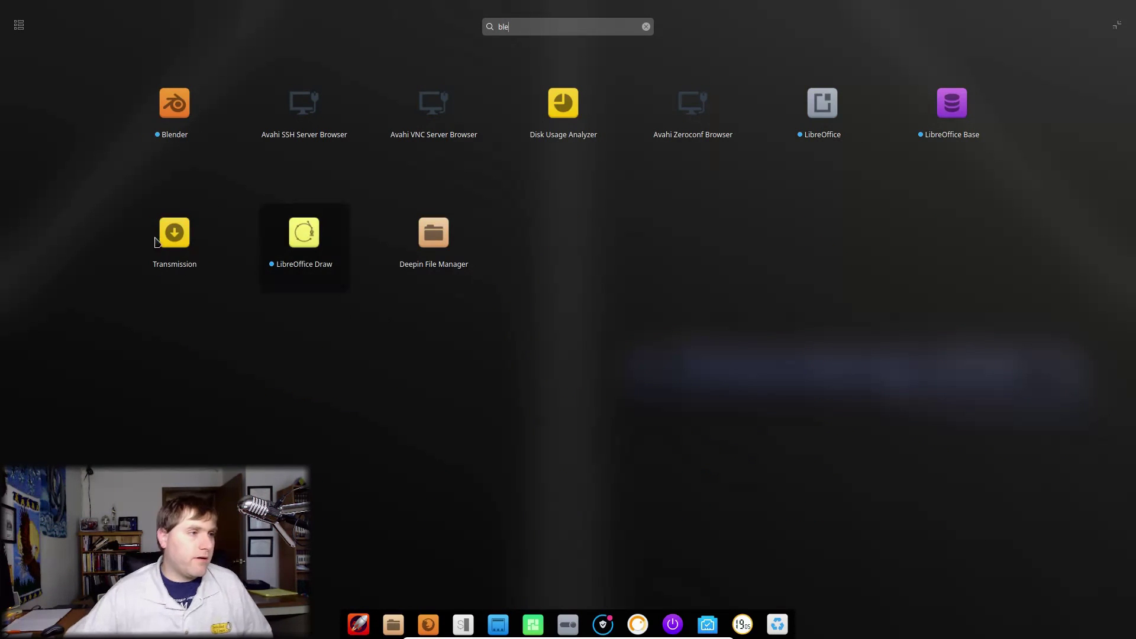
{"action": "left_click", "coordinate": [168, 119]}
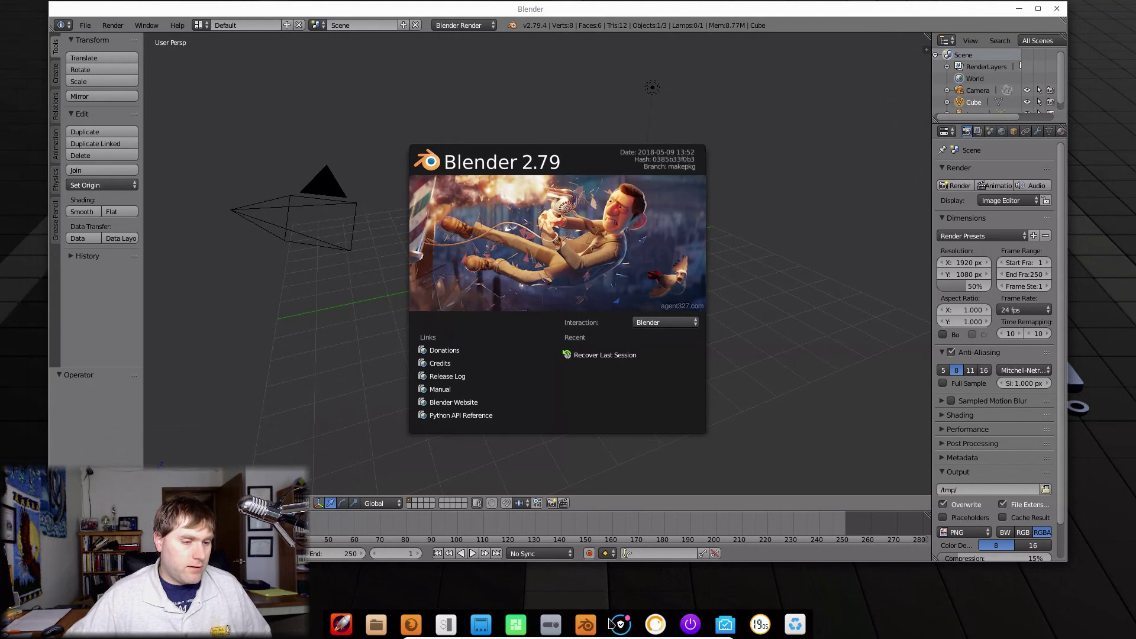
{"action": "right_click", "coordinate": [597, 622]}
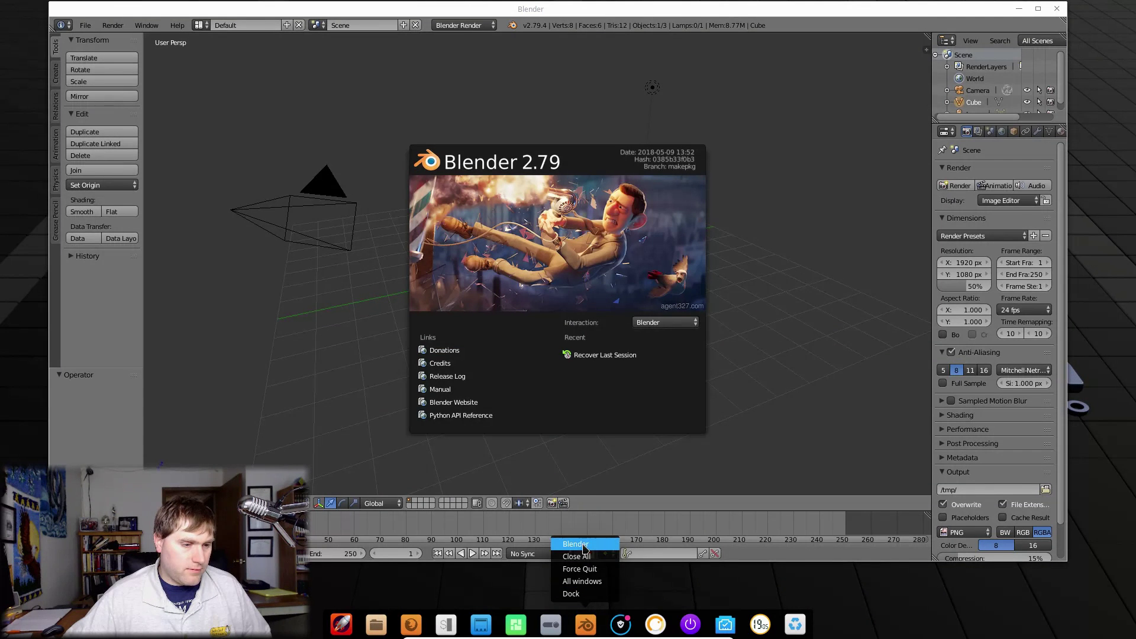
{"action": "left_click", "coordinate": [583, 598]}
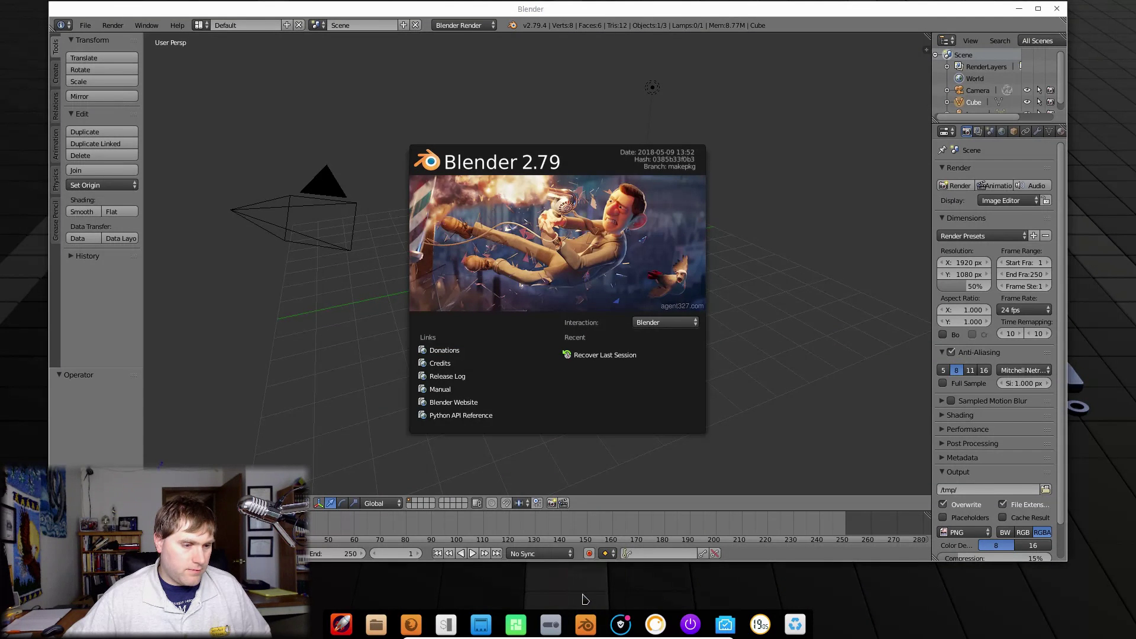
Step: Close Blender, relaunch it from its dock icon, orbit the scene, and close it again
{"action": "left_click", "coordinate": [1056, 8]}
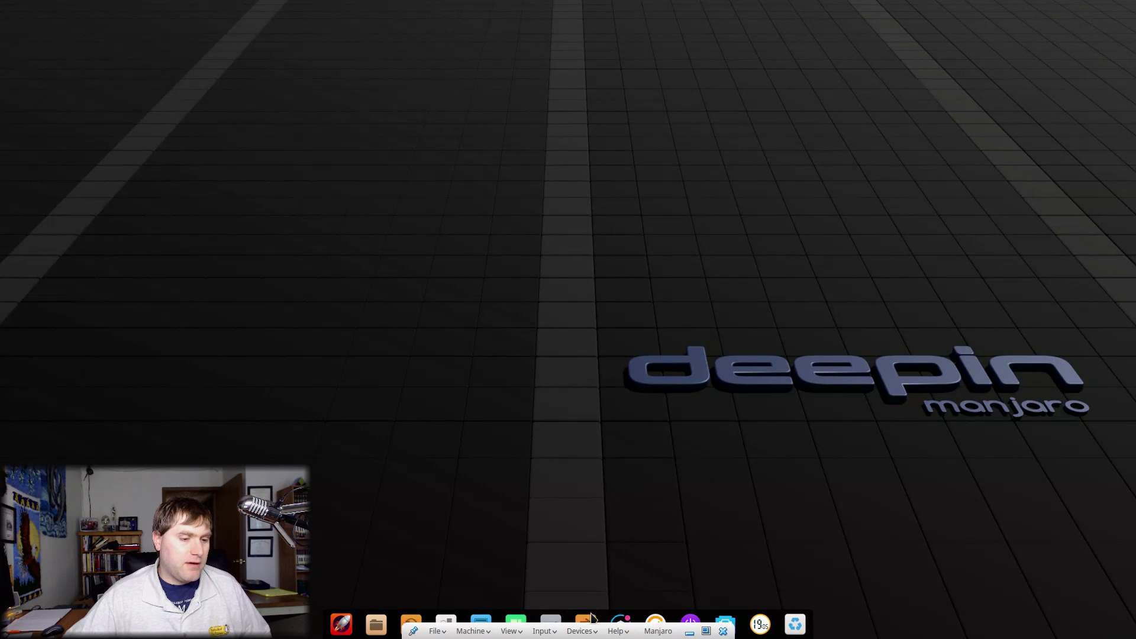
{"action": "left_click", "coordinate": [586, 624]}
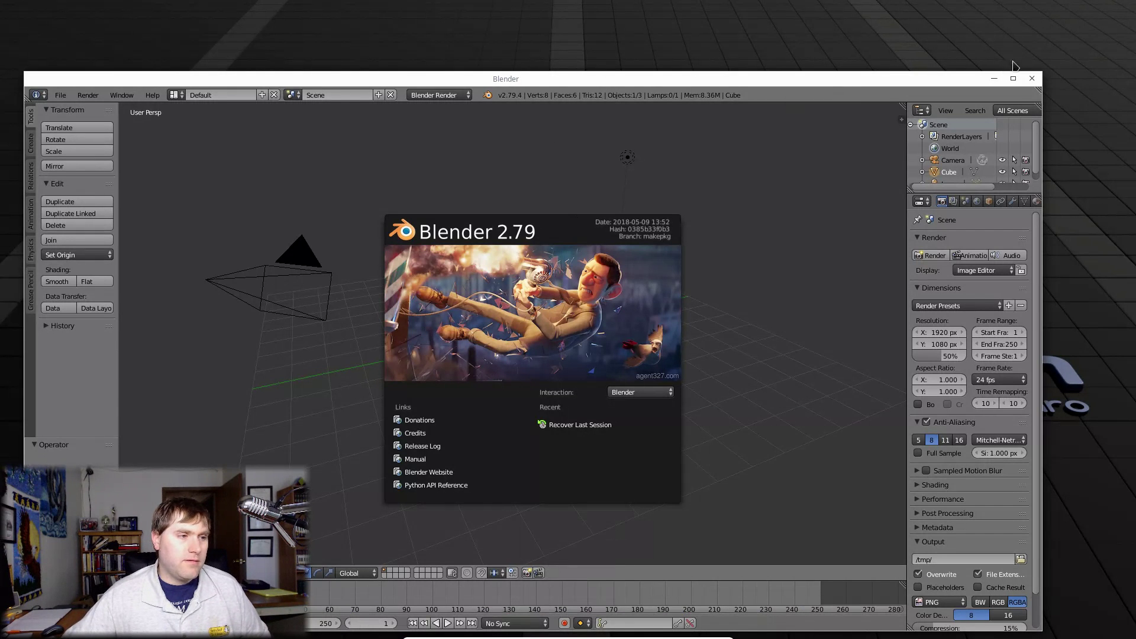
{"action": "left_click", "coordinate": [824, 233]}
{"action": "left_click_drag", "start_coordinate": [834, 180], "coordinate": [964, 76]}
{"action": "left_click", "coordinate": [1032, 78]}
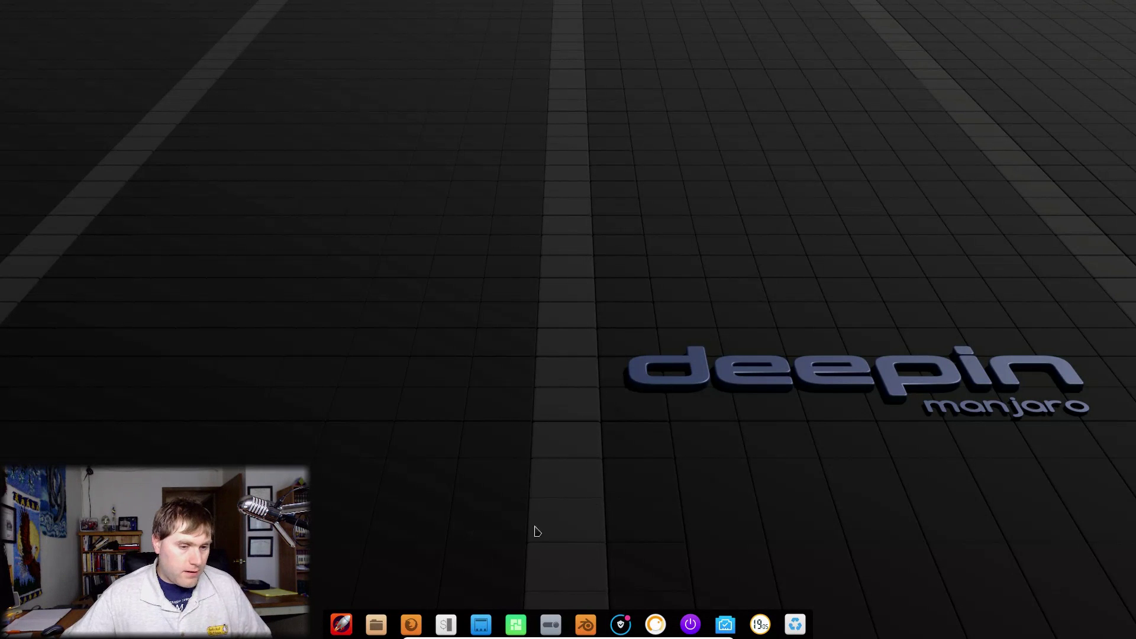
Step: Switch the dock to Efficient Mode as a full-width panel
{"action": "right_click", "coordinate": [779, 631]}
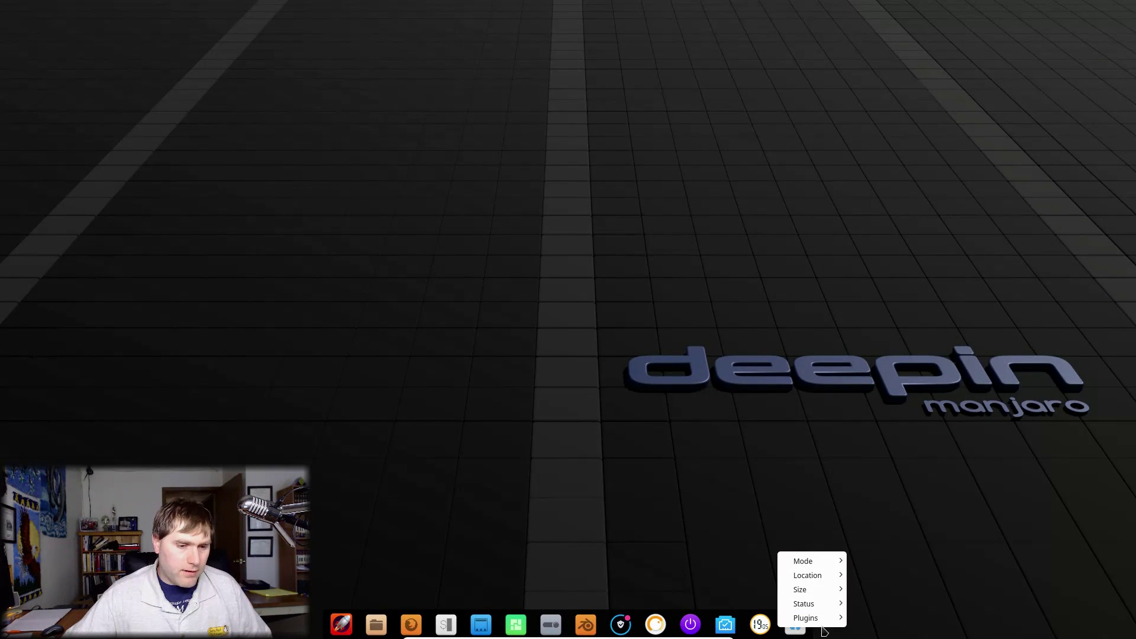
{"action": "mouse_move", "coordinate": [828, 561]}
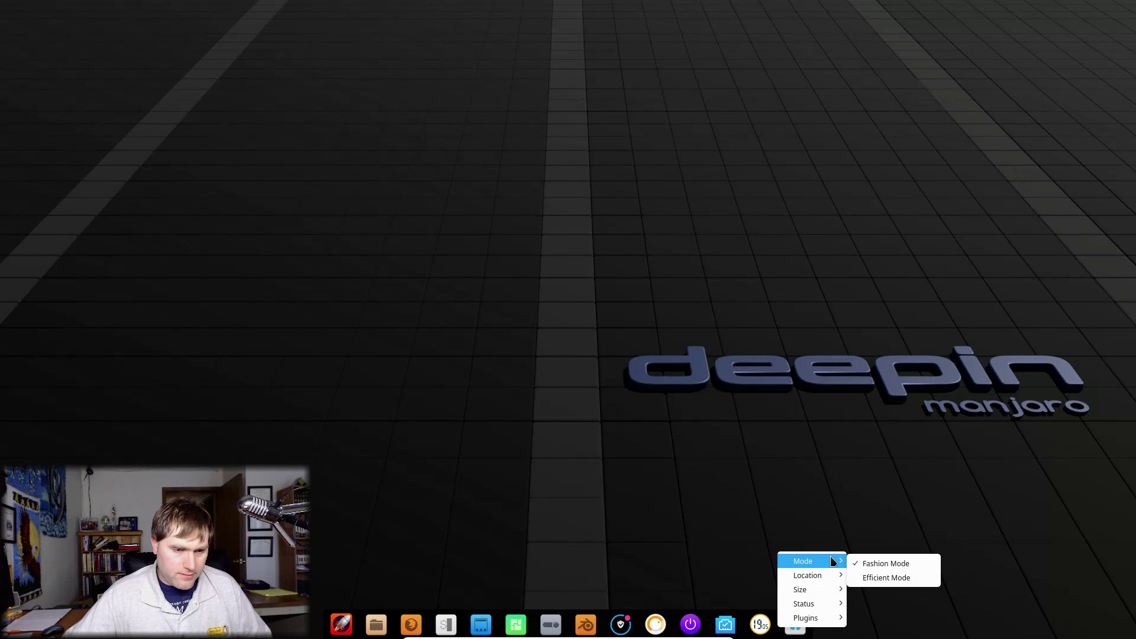
{"action": "left_click", "coordinate": [893, 582]}
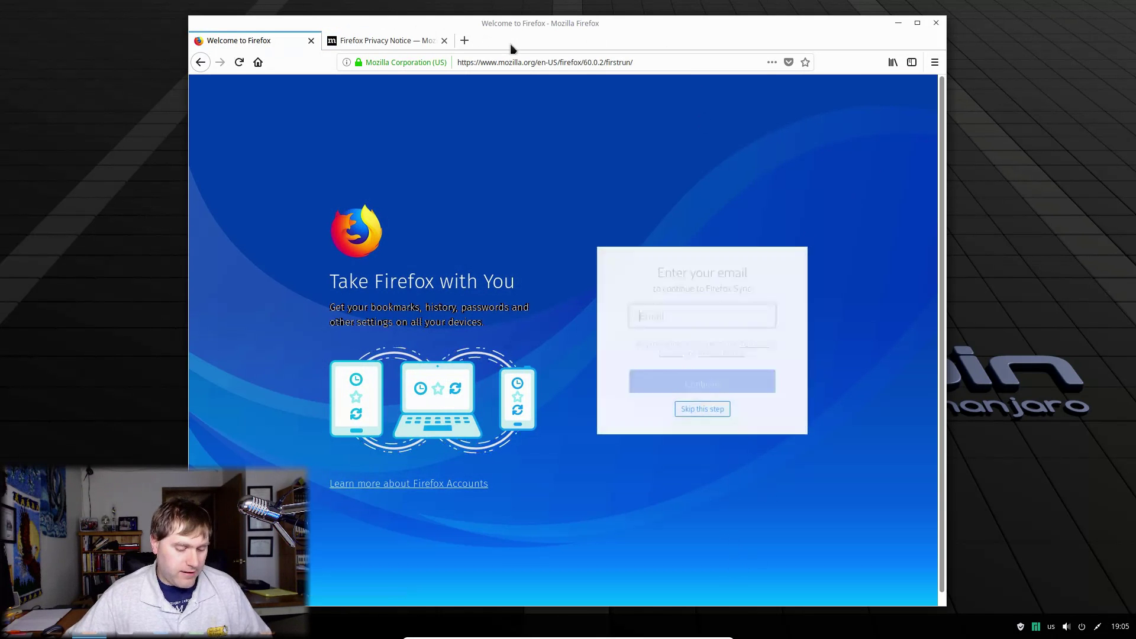
Step: View Firefox's About Firefox information, then close Firefox and its two tabs
{"action": "key", "text": "alt"}
{"action": "left_click", "coordinate": [362, 39]}
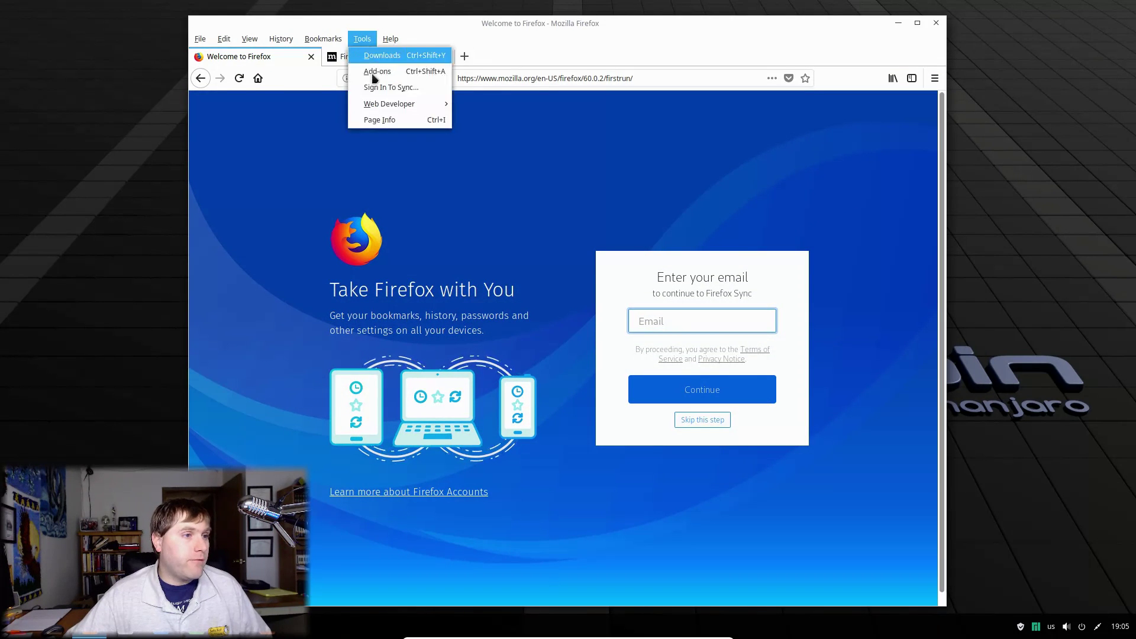
{"action": "mouse_move", "coordinate": [390, 39]}
{"action": "left_click", "coordinate": [423, 171]}
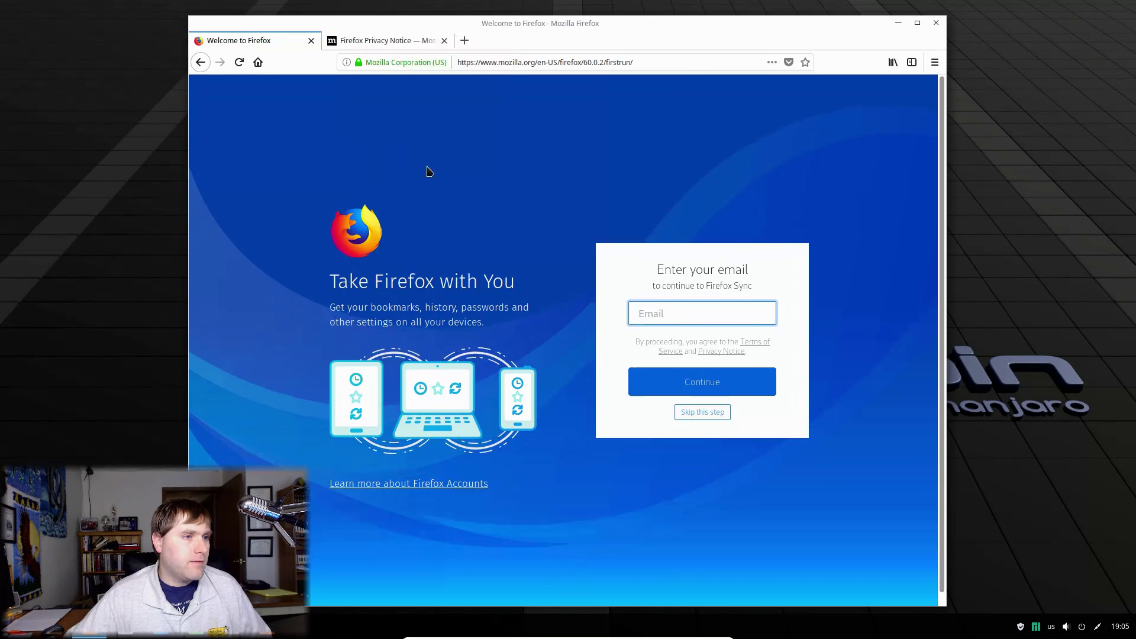
{"action": "left_click", "coordinate": [743, 204]}
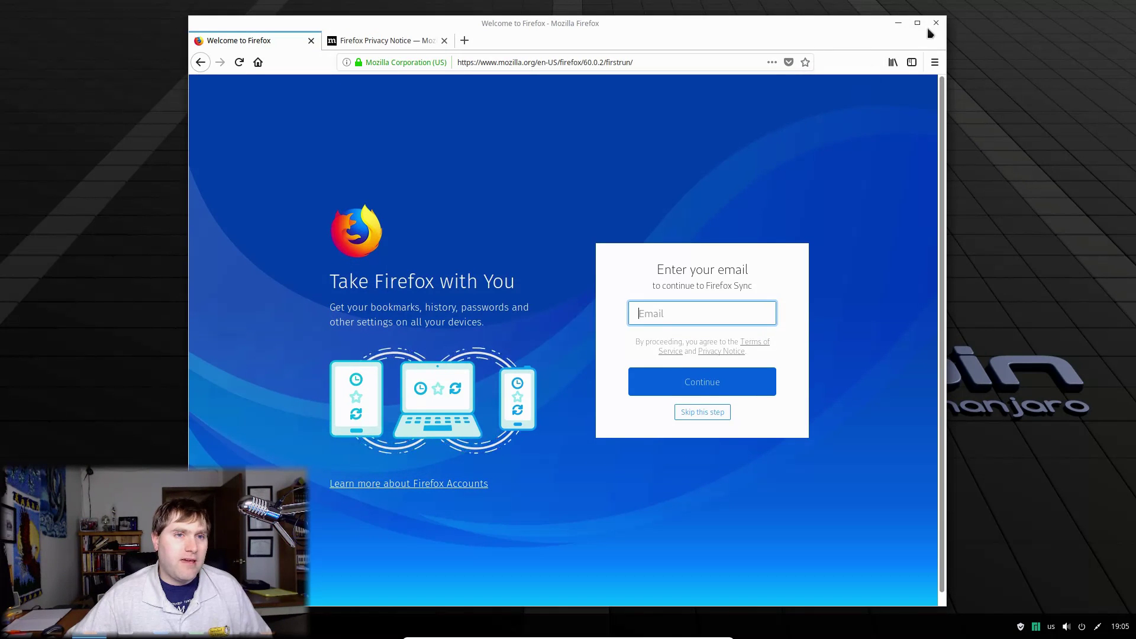
{"action": "left_click", "coordinate": [936, 23]}
{"action": "left_click", "coordinate": [666, 337]}
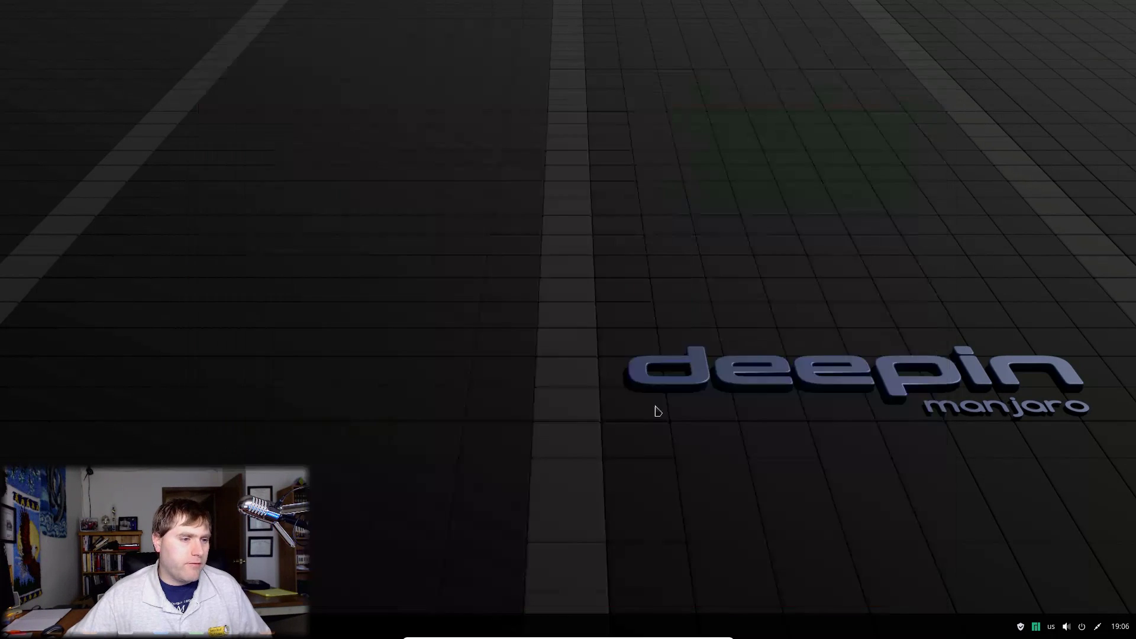
Step: Set the dock size to Small and its status to Smart Hide
{"action": "right_click", "coordinate": [426, 620]}
{"action": "right_click", "coordinate": [399, 626]}
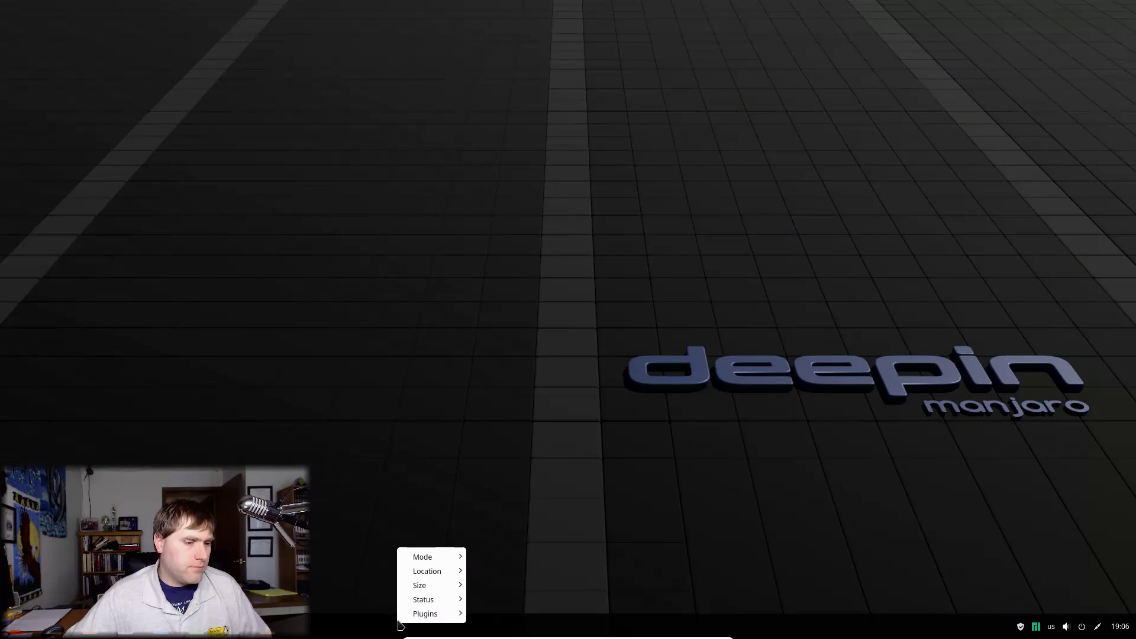
{"action": "mouse_move", "coordinate": [437, 559]}
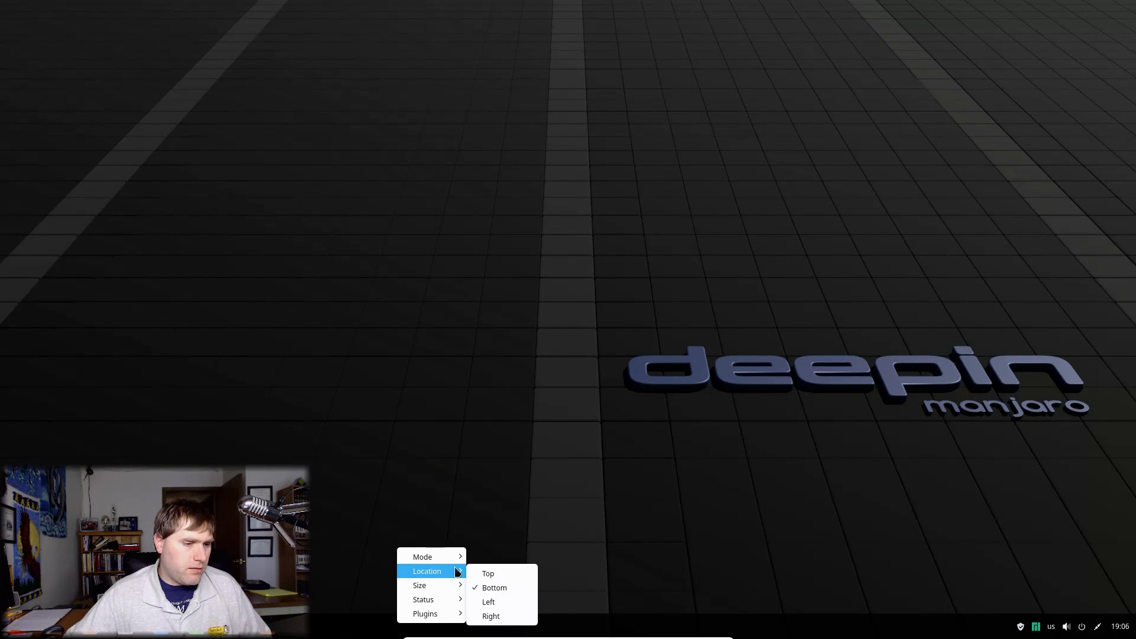
{"action": "left_click", "coordinate": [503, 617]}
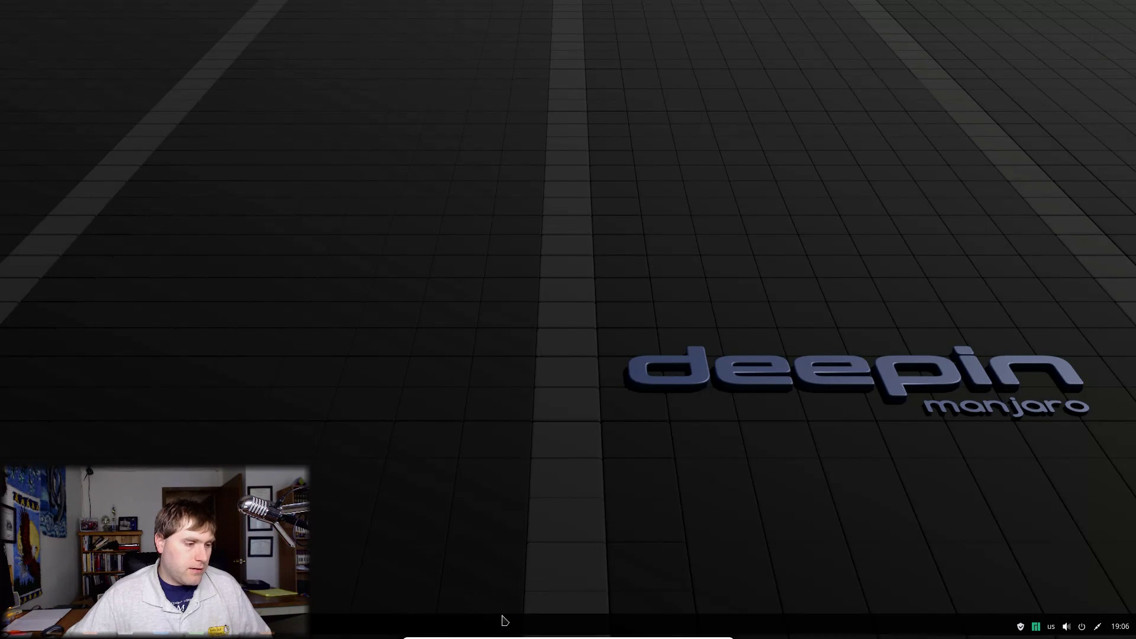
{"action": "right_click", "coordinate": [363, 629]}
{"action": "mouse_move", "coordinate": [408, 600]}
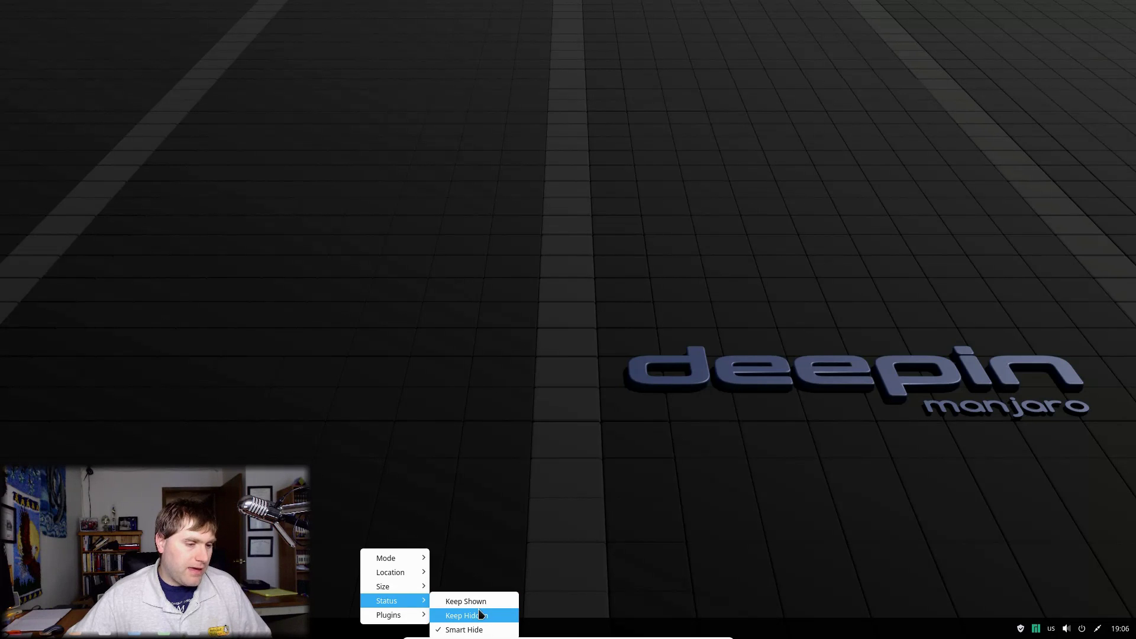
{"action": "left_click", "coordinate": [478, 611]}
Step: Review the dock's Plugins submenu without changes, then reopen the dock menu for Mode
{"action": "right_click", "coordinate": [375, 632]}
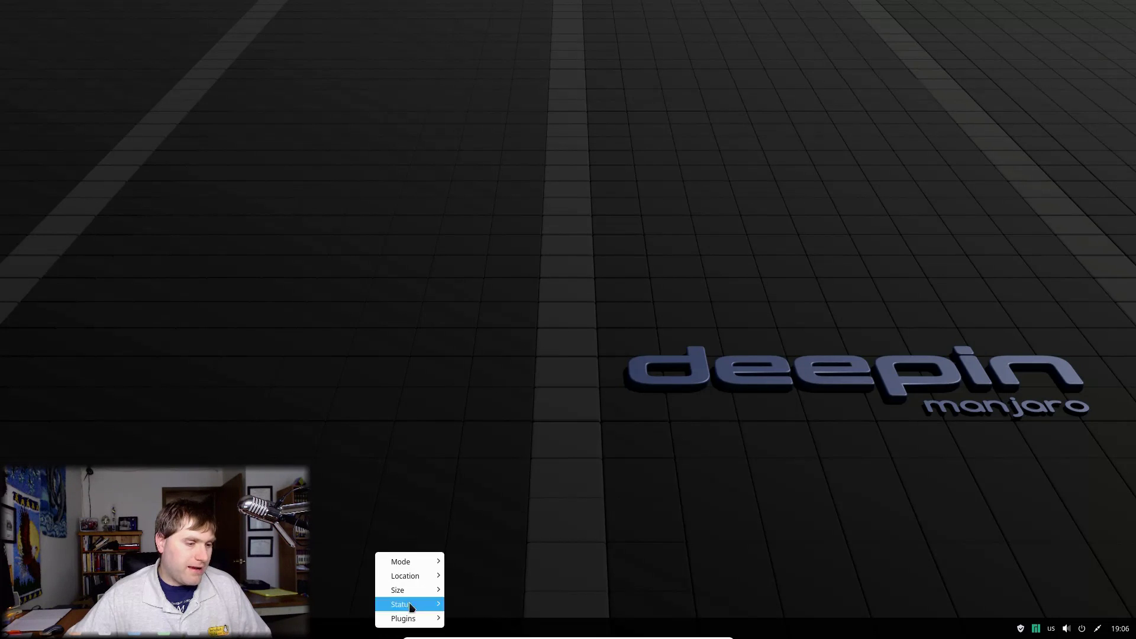
{"action": "mouse_move", "coordinate": [420, 619]}
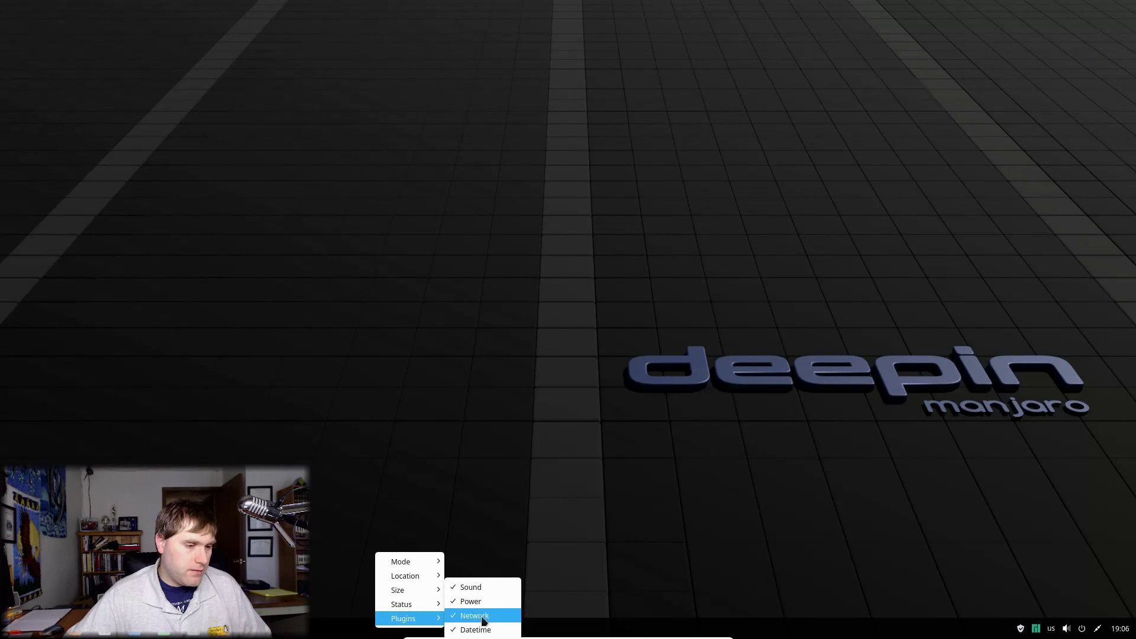
{"action": "left_click", "coordinate": [318, 628]}
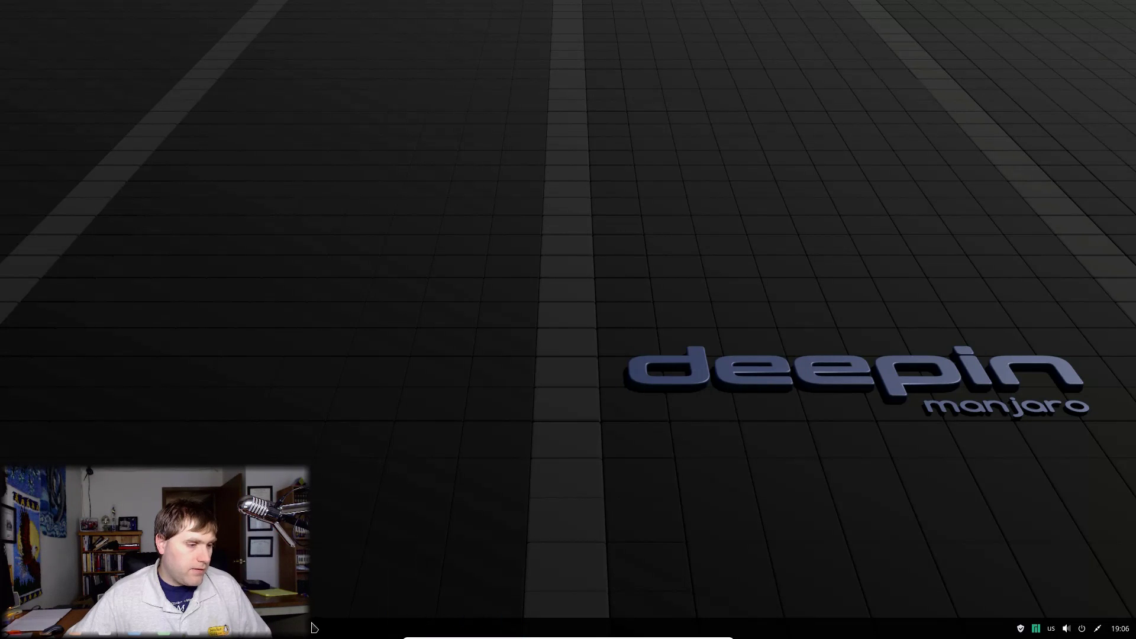
{"action": "right_click", "coordinate": [320, 629]}
Step: Return the dock to Fashion Mode and move the security shield to its right end
{"action": "mouse_move", "coordinate": [380, 577]}
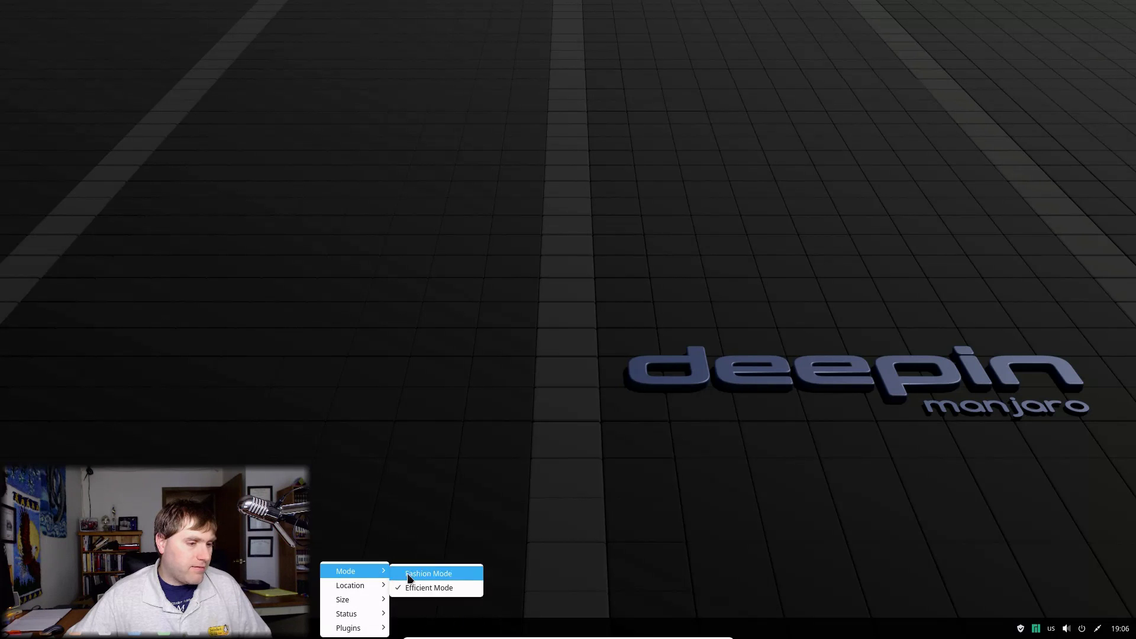
{"action": "left_click", "coordinate": [423, 574]}
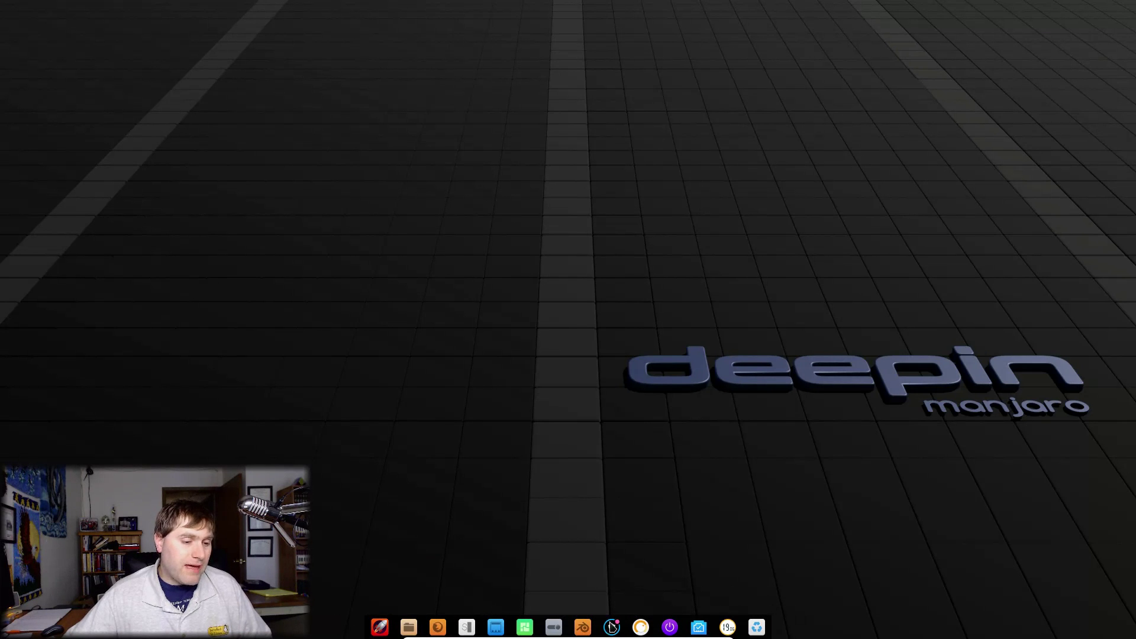
{"action": "left_click_drag", "start_coordinate": [629, 623], "coordinate": [755, 637]}
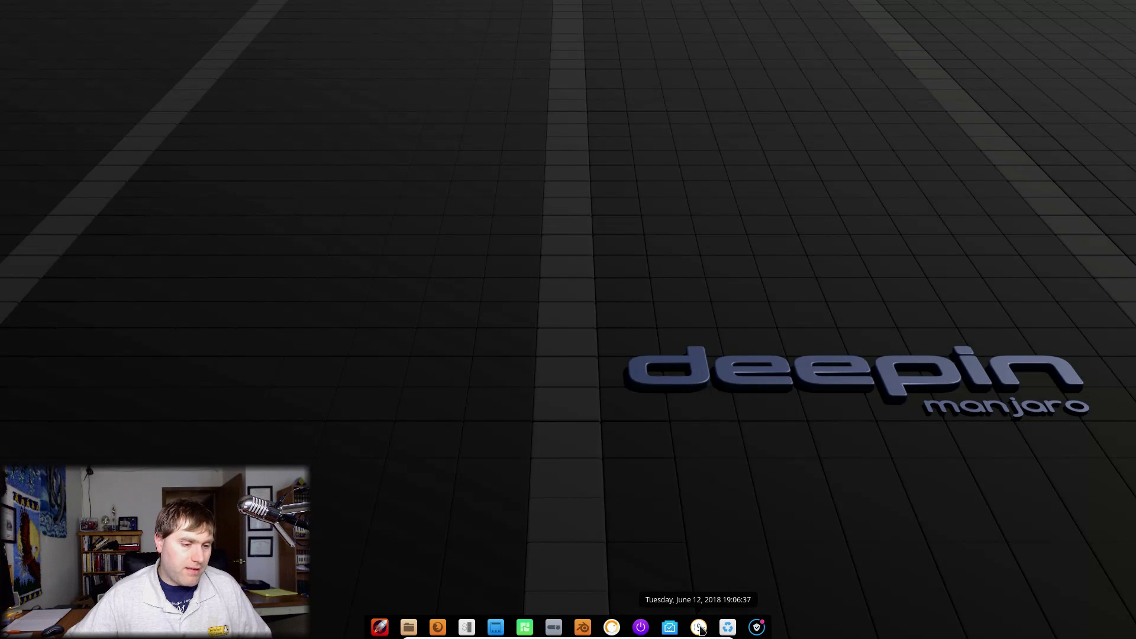
Step: Undock Multitasking View after trying it, and briefly open and close Control Center
{"action": "right_click", "coordinate": [675, 632]}
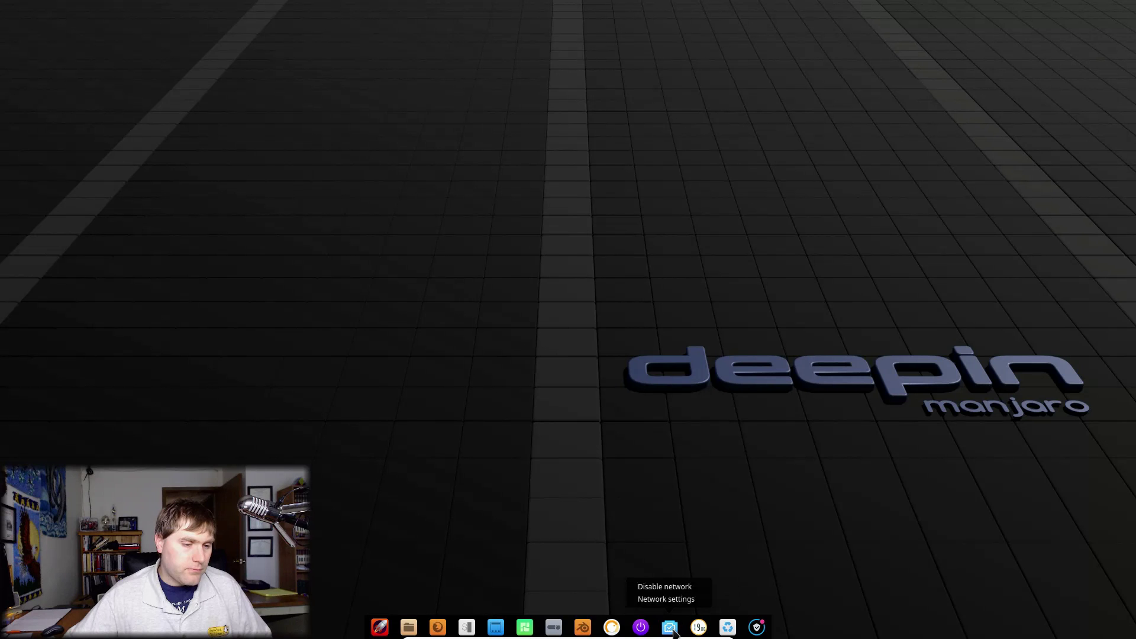
{"action": "left_click", "coordinate": [528, 628]}
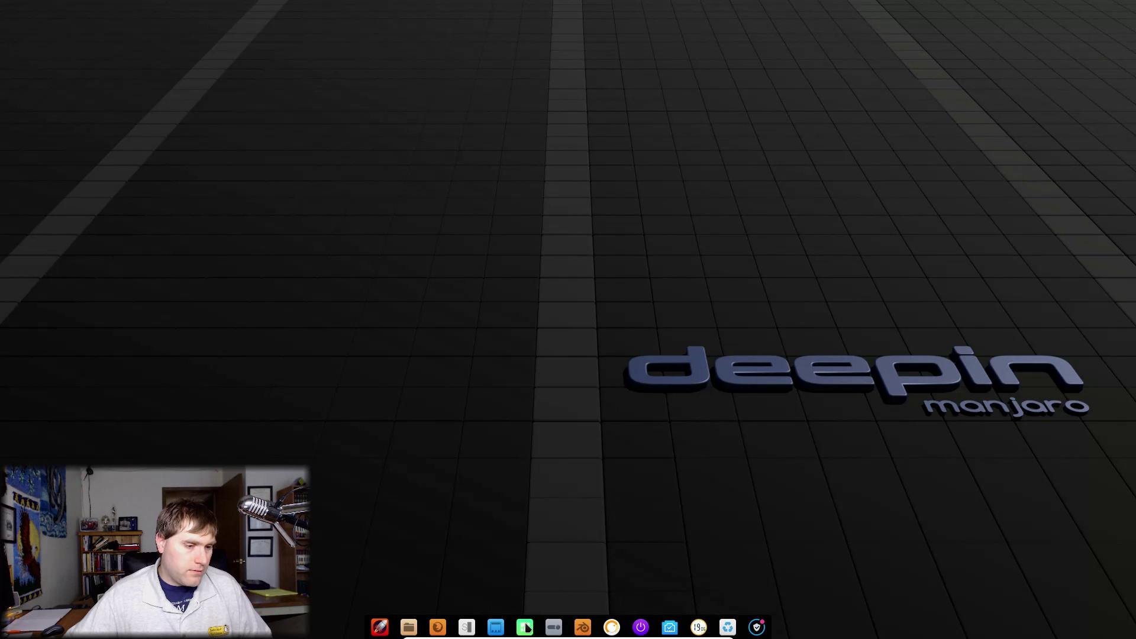
{"action": "right_click", "coordinate": [527, 628]}
{"action": "left_click", "coordinate": [521, 598]}
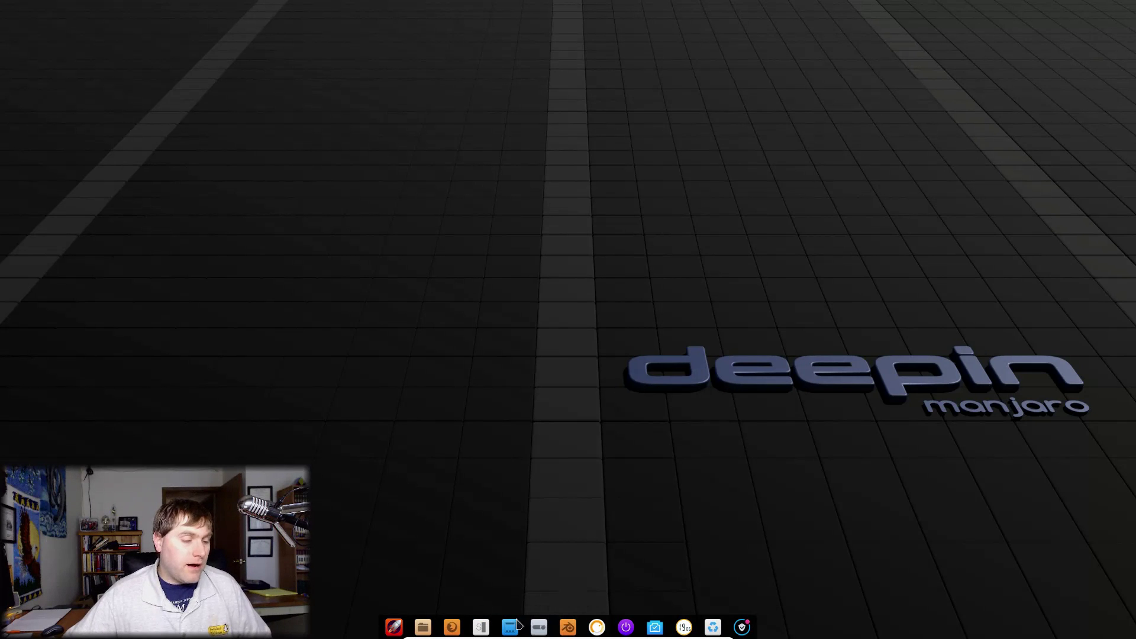
{"action": "left_click", "coordinate": [539, 627]}
{"action": "left_click", "coordinate": [647, 261]}
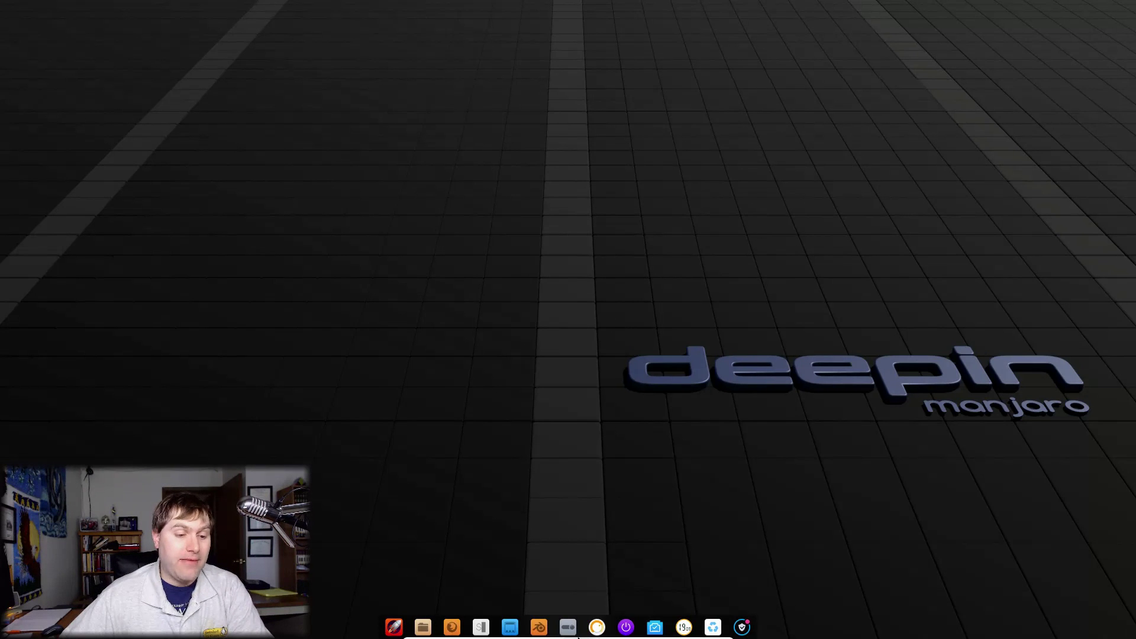
Step: Open the Manjaro notifier settings for kernels and language packs from the app grid
{"action": "left_click", "coordinate": [394, 627]}
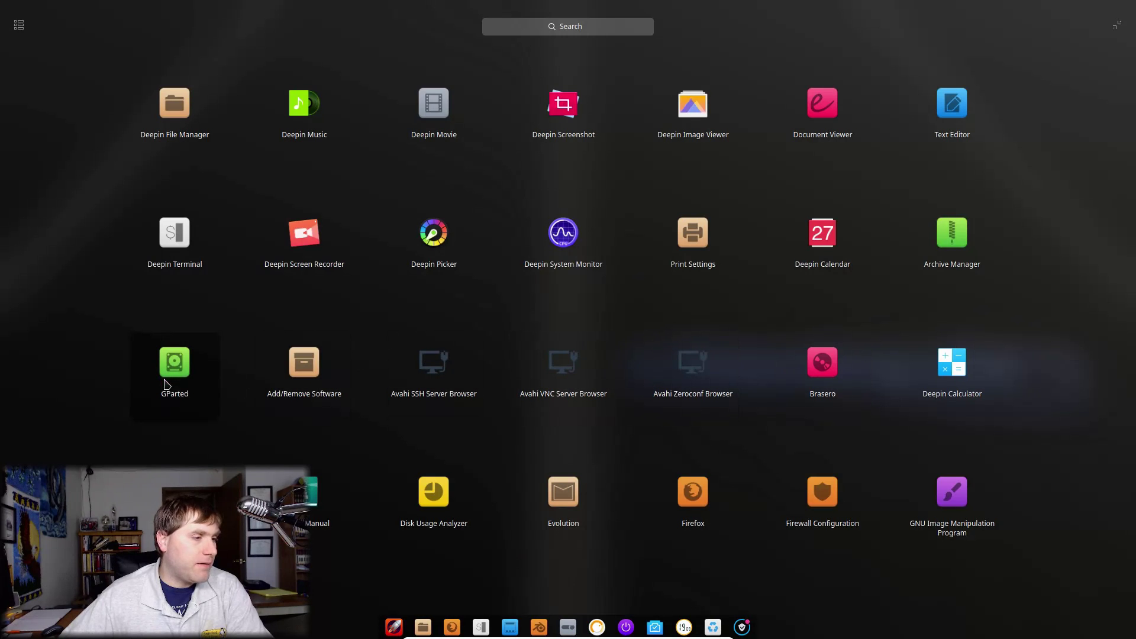
{"action": "scroll", "coordinate": [189, 422], "scroll_direction": "down", "scroll_amount": 2}
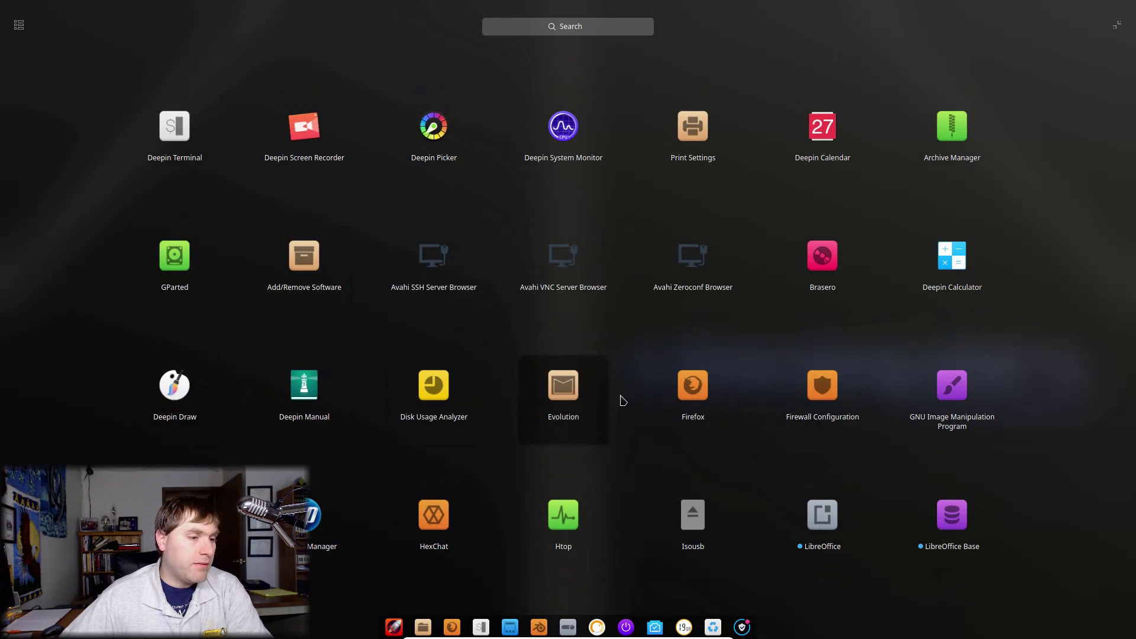
{"action": "scroll", "coordinate": [866, 412], "scroll_direction": "down", "scroll_amount": 1}
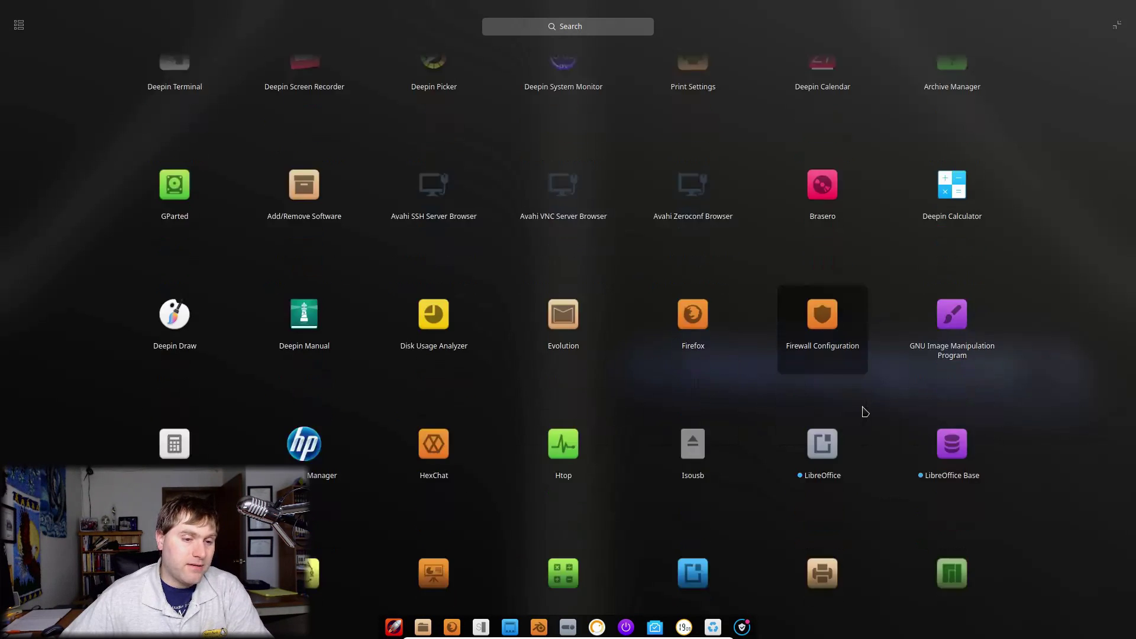
{"action": "scroll", "coordinate": [291, 408], "scroll_direction": "down", "scroll_amount": 1}
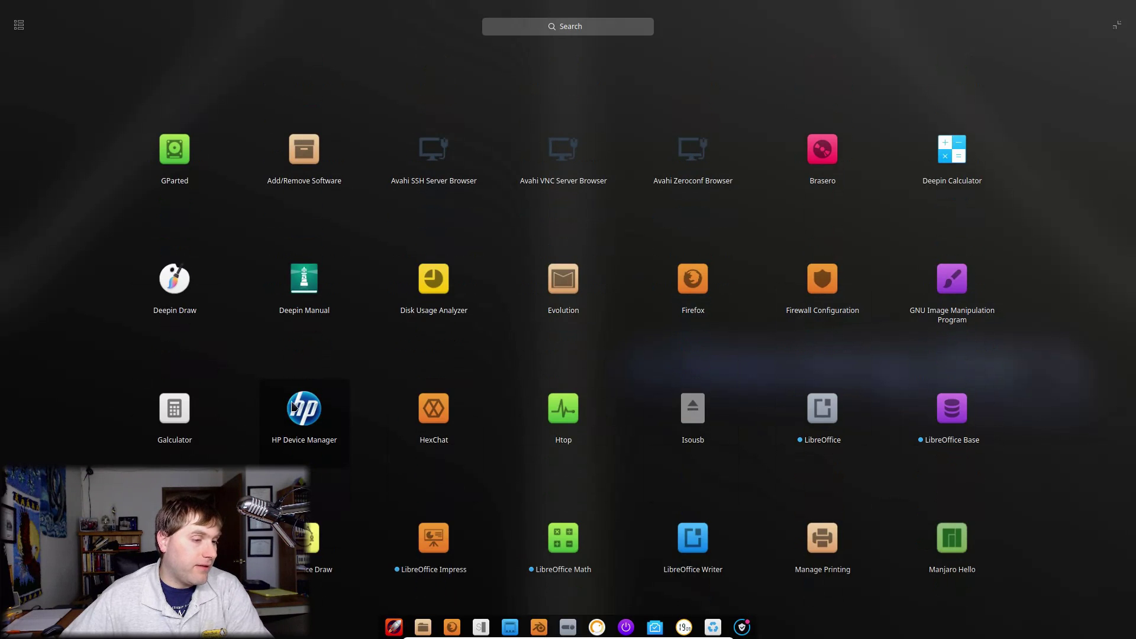
{"action": "scroll", "coordinate": [261, 361], "scroll_direction": "down", "scroll_amount": 2}
{"action": "scroll", "coordinate": [190, 459], "scroll_direction": "down", "scroll_amount": 3}
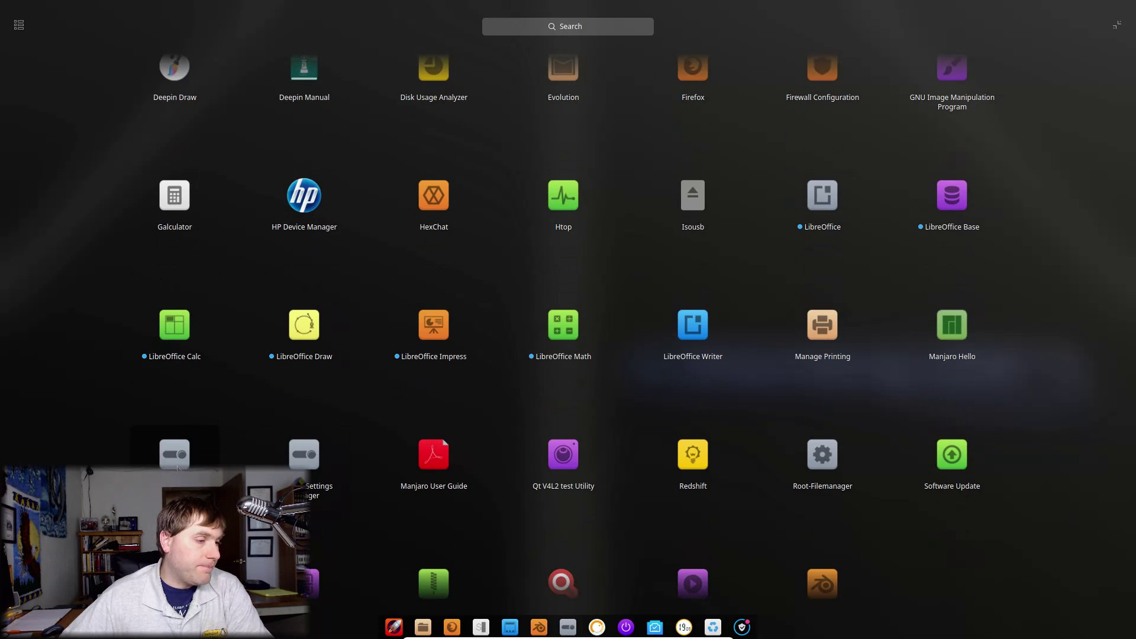
{"action": "left_click", "coordinate": [177, 468]}
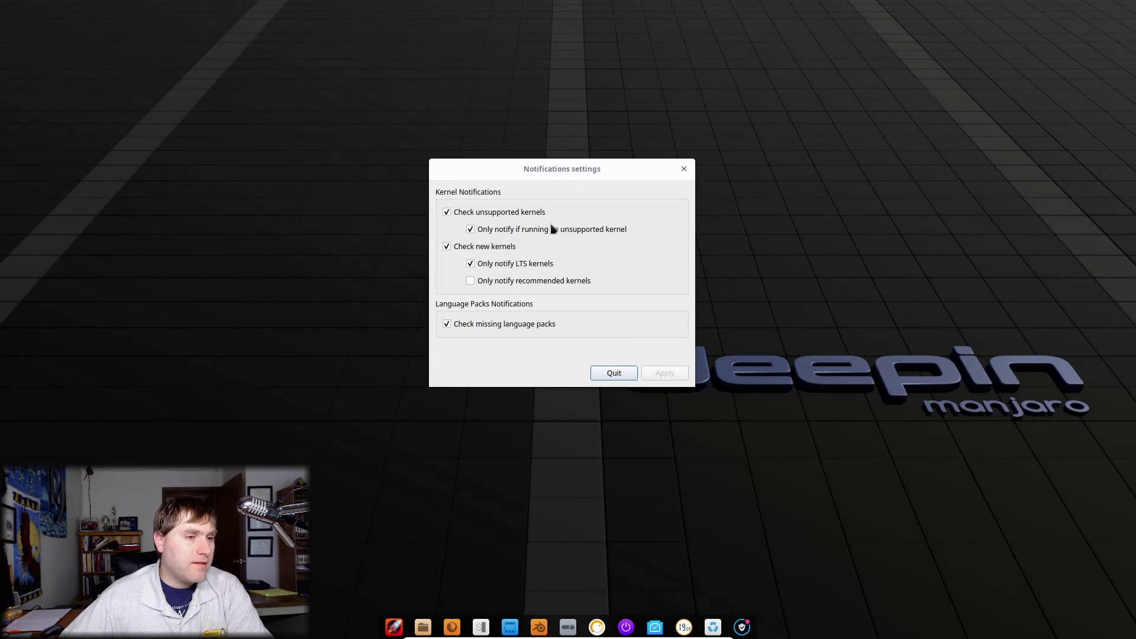
Step: Quit the Notifications settings unchanged and bring up the Manjaro tray icon's options
{"action": "left_click", "coordinate": [614, 373]}
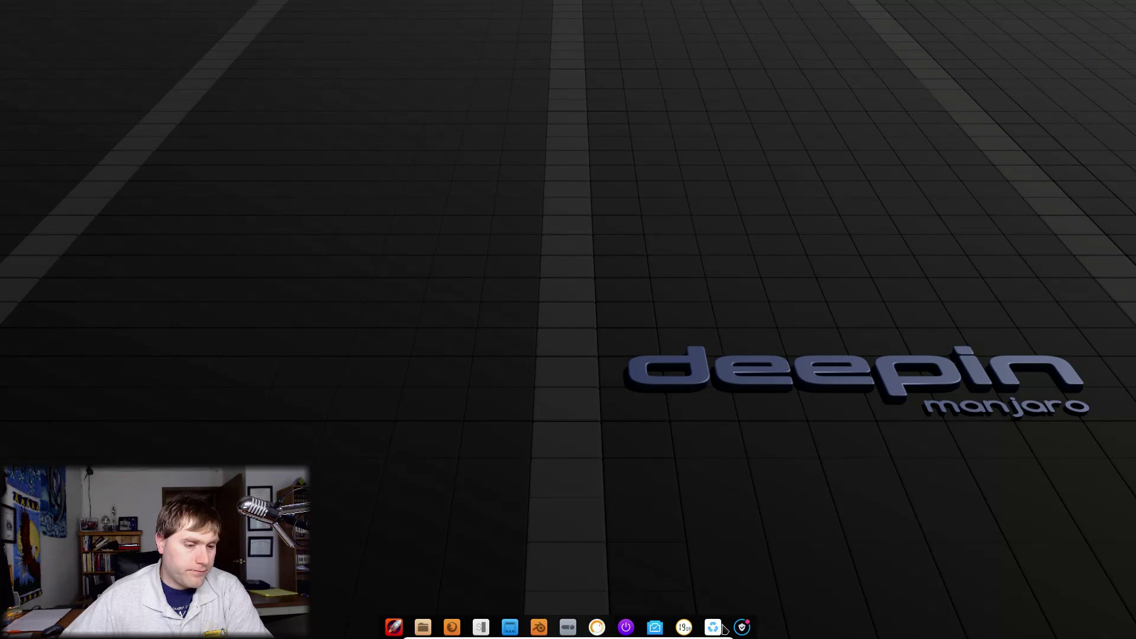
{"action": "mouse_move", "coordinate": [746, 611]}
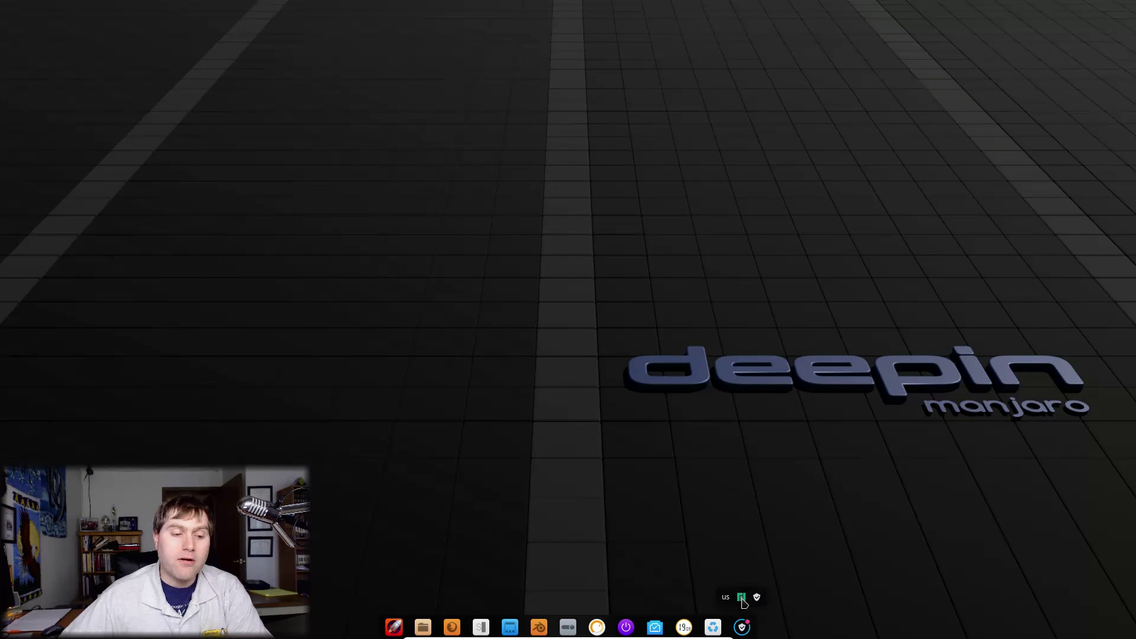
{"action": "right_click", "coordinate": [742, 599]}
Step: Open the notifier's kernel options, then close the Package Manager, leaving Trash with Document.doc shown
{"action": "left_click", "coordinate": [772, 545]}
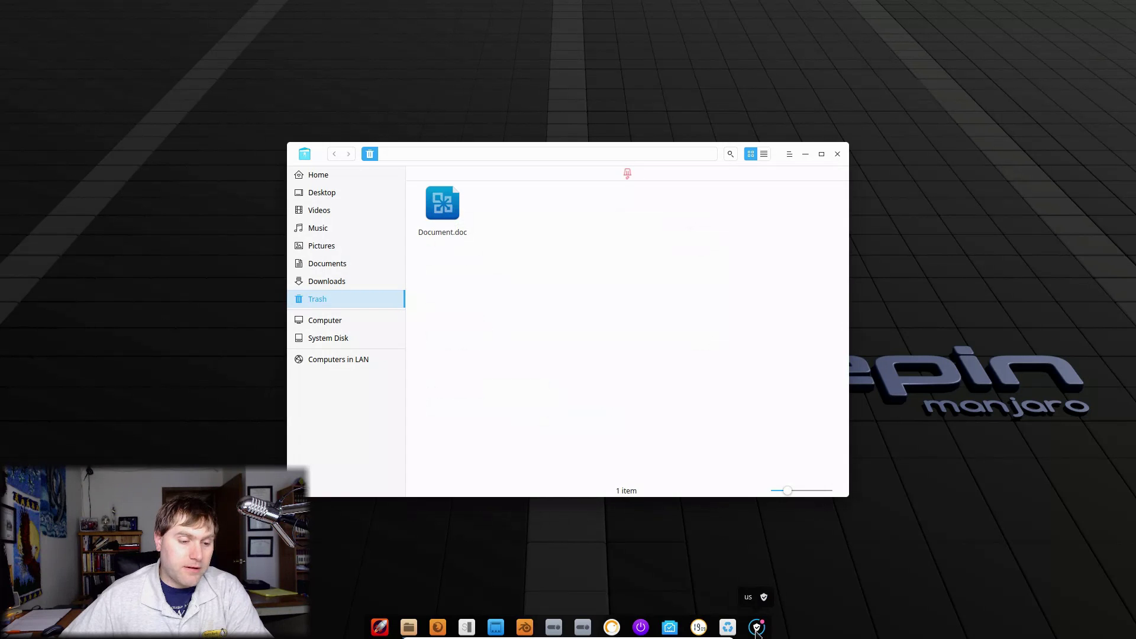
{"action": "mouse_move", "coordinate": [759, 632]}
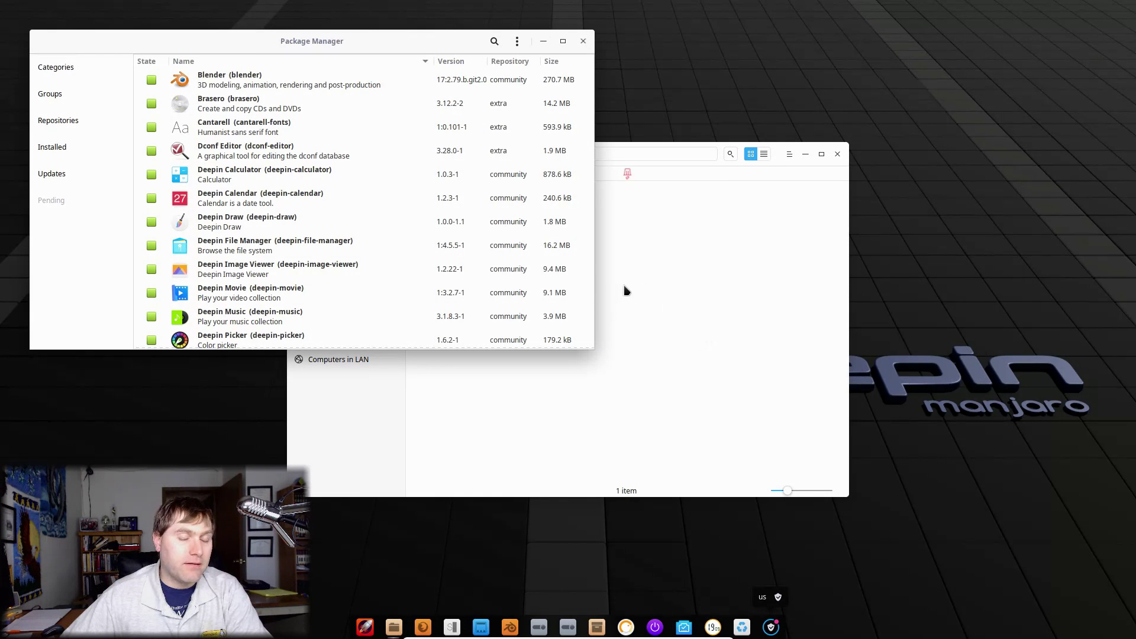
{"action": "left_click", "coordinate": [586, 42]}
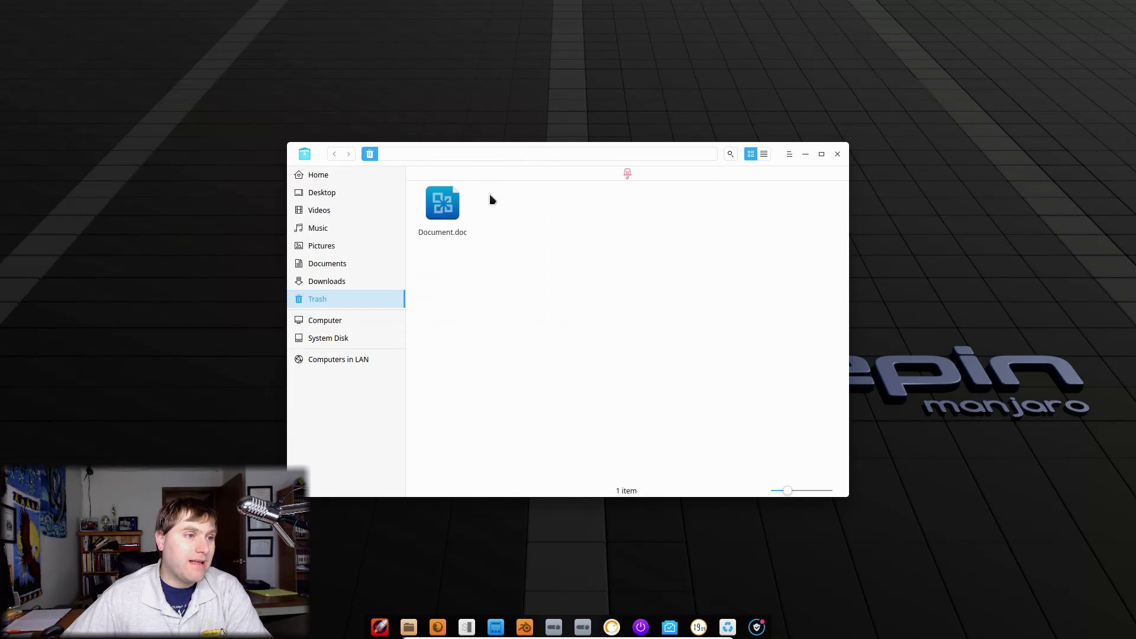
Step: Close the file manager, scroll the Kernel list showing 4.14.48-2 running, and open the launcher
{"action": "left_click", "coordinate": [838, 154]}
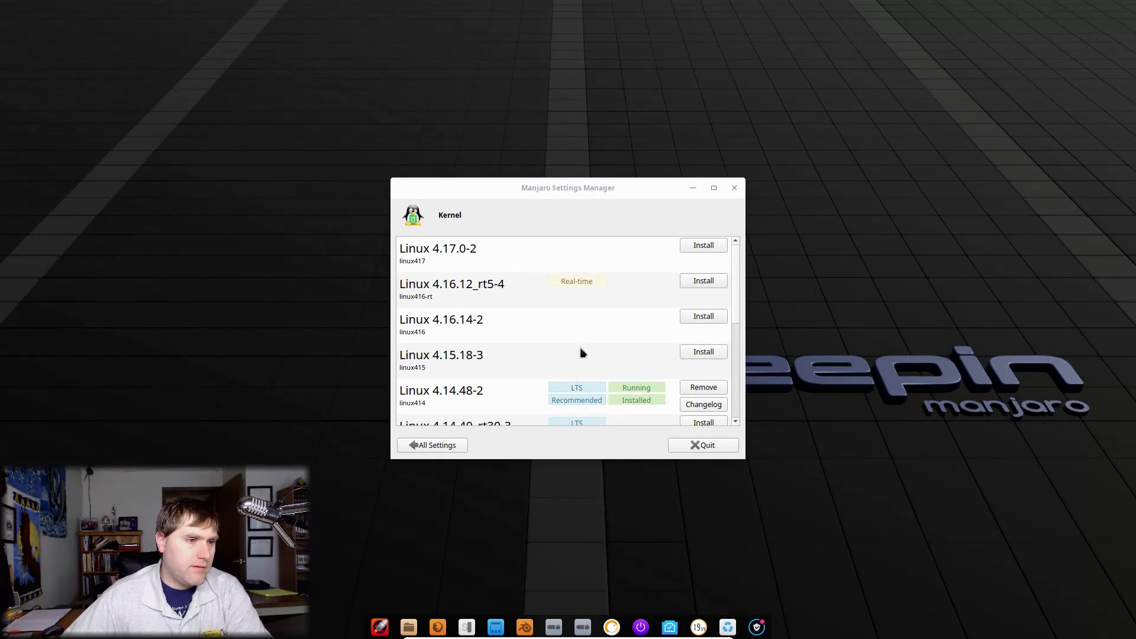
{"action": "scroll", "coordinate": [602, 327], "scroll_direction": "down", "scroll_amount": 3}
{"action": "scroll", "coordinate": [599, 305], "scroll_direction": "up", "scroll_amount": 3}
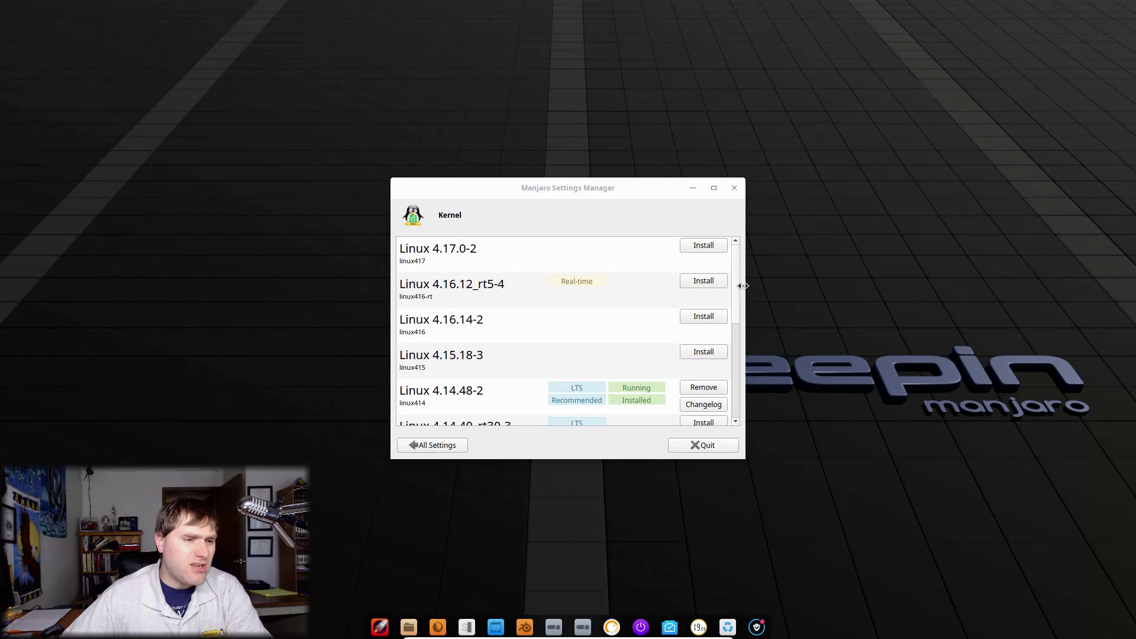
{"action": "scroll", "coordinate": [738, 328], "scroll_direction": "down", "scroll_amount": 2}
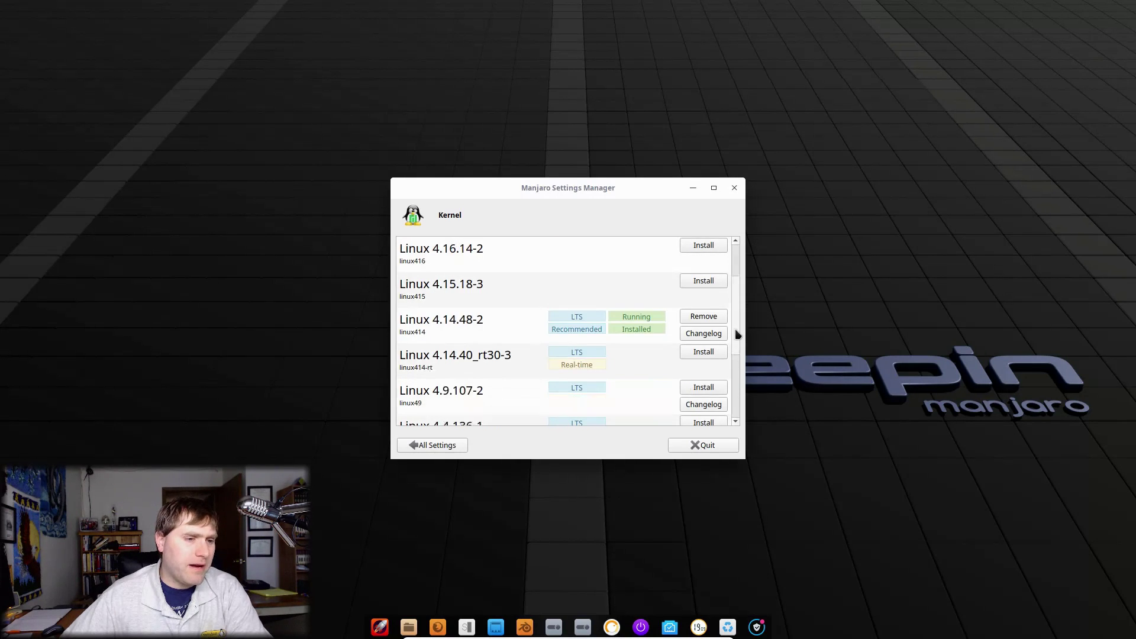
{"action": "scroll", "coordinate": [737, 349], "scroll_direction": "down", "scroll_amount": 1}
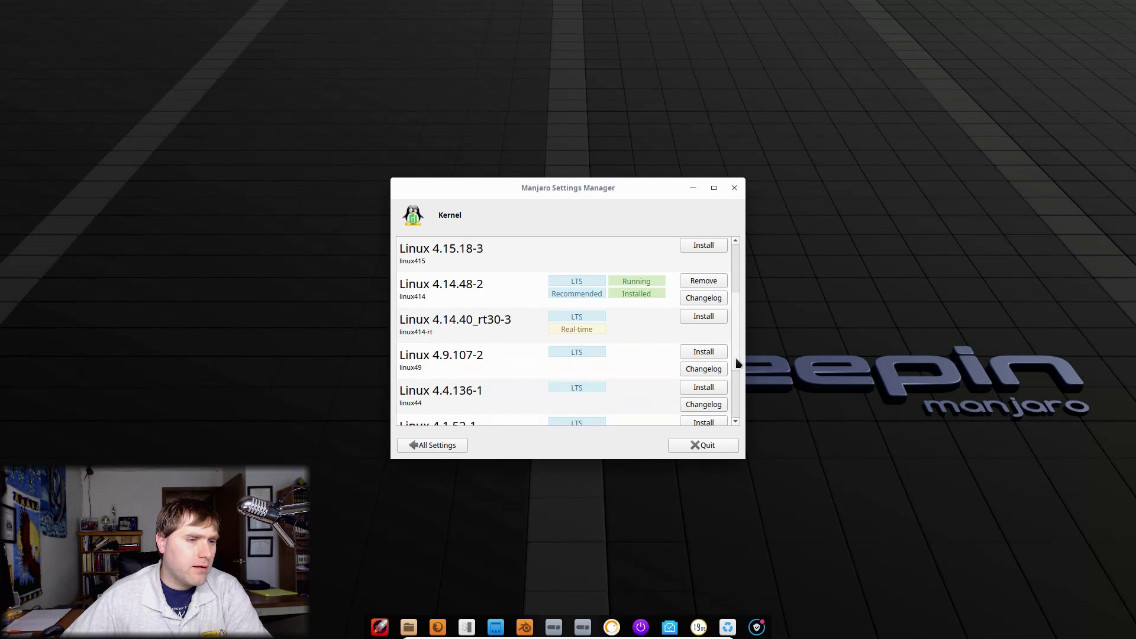
{"action": "key", "text": "super"}
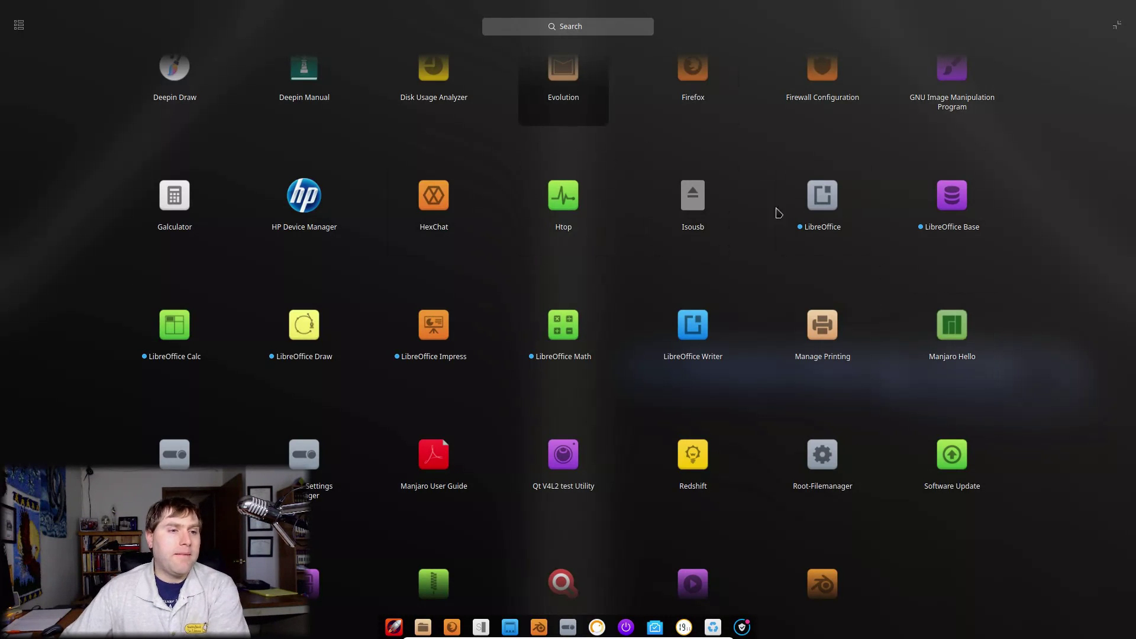
Step: Switch the launcher to categorized view and jump through Music, Video, Graphics, Office, System and Internet
{"action": "scroll", "coordinate": [587, 256], "scroll_direction": "down", "scroll_amount": 1}
{"action": "scroll", "coordinate": [588, 256], "scroll_direction": "up", "scroll_amount": 2}
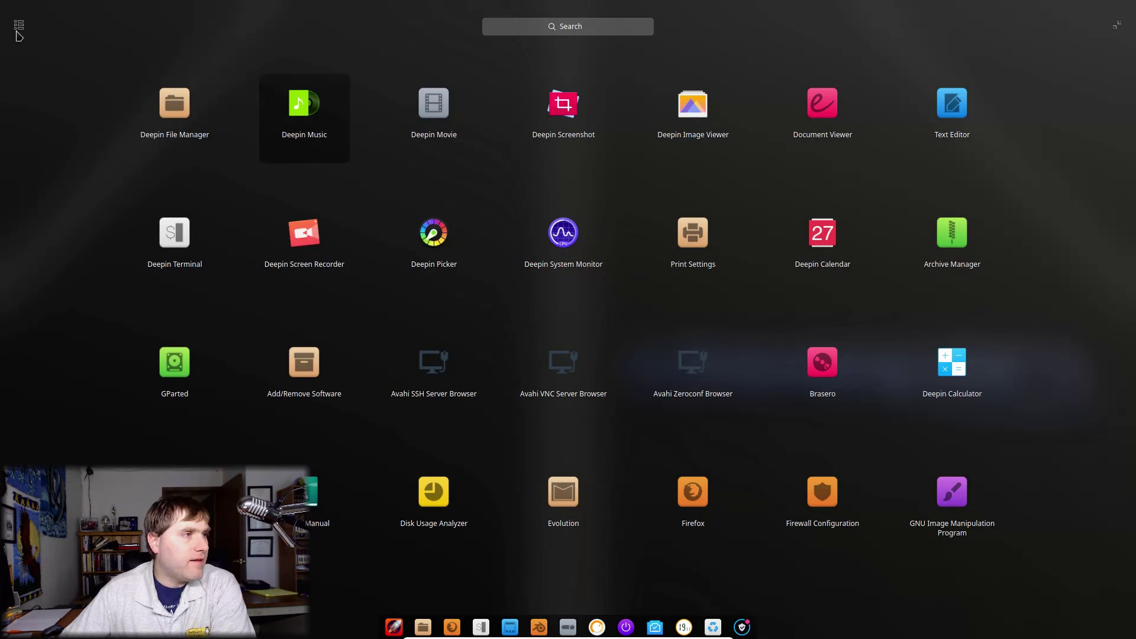
{"action": "left_click", "coordinate": [18, 26]}
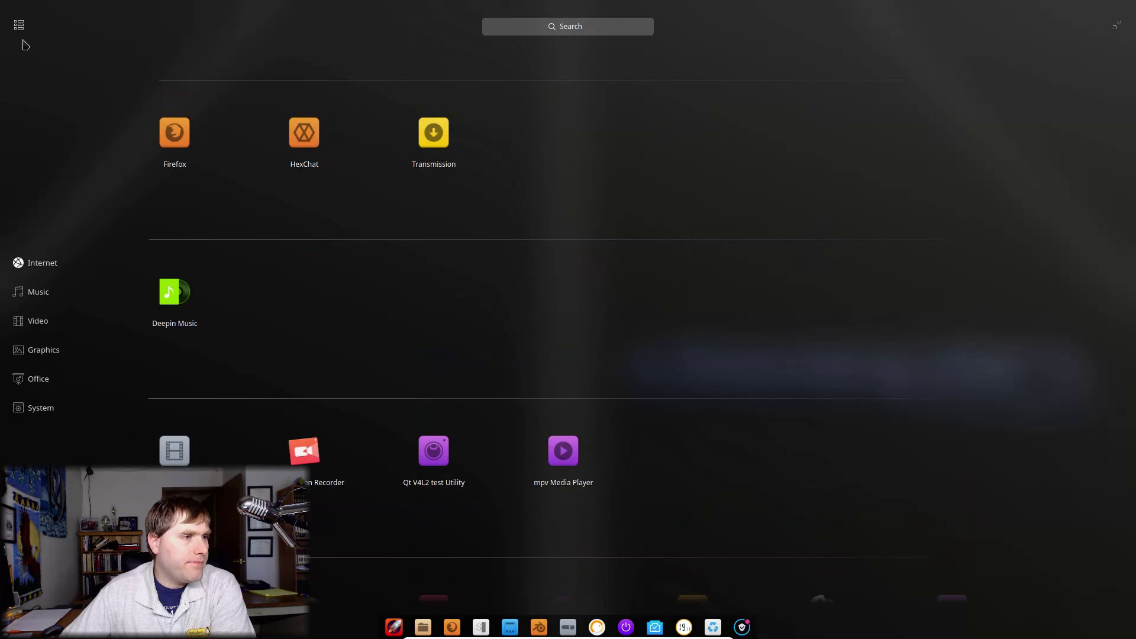
{"action": "left_click", "coordinate": [28, 294]}
{"action": "left_click", "coordinate": [34, 320]}
{"action": "left_click", "coordinate": [47, 352]}
{"action": "left_click", "coordinate": [47, 382]}
{"action": "left_click", "coordinate": [47, 407]}
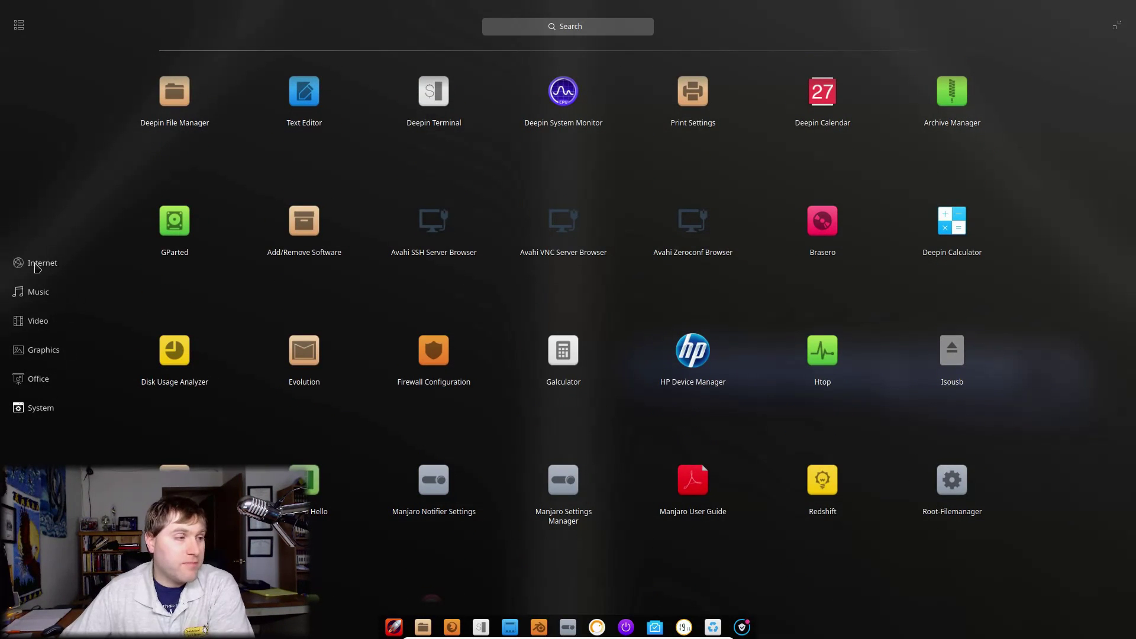
{"action": "left_click", "coordinate": [42, 268]}
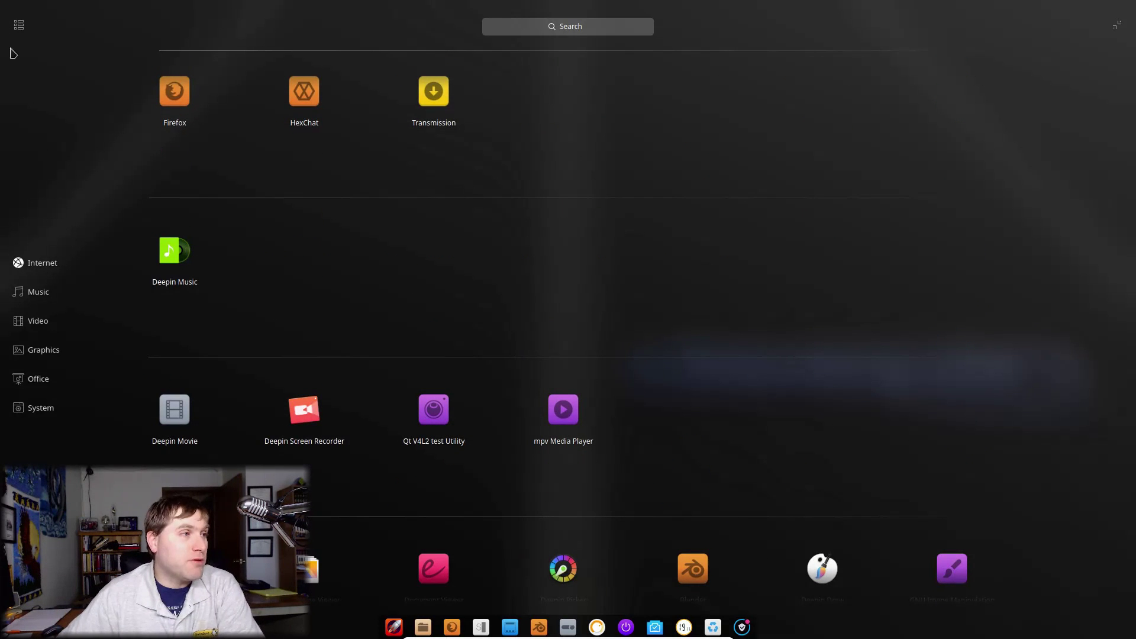
Step: Reopen the launcher, toggle its views, and shrink it to compact windowed mode
{"action": "left_click", "coordinate": [16, 24]}
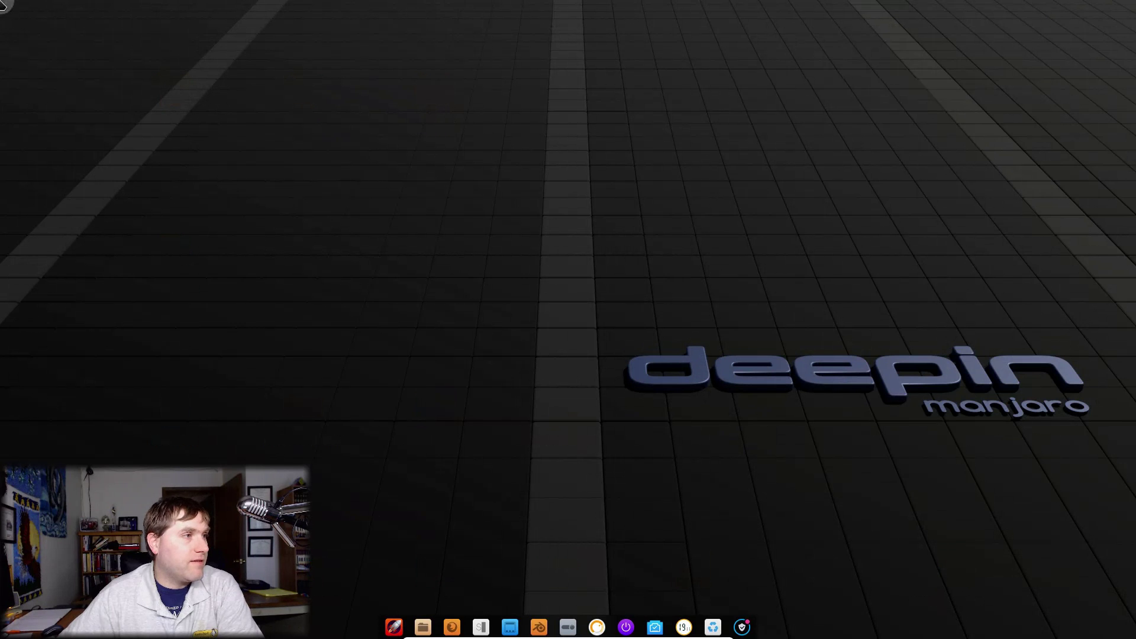
{"action": "left_click", "coordinate": [395, 626]}
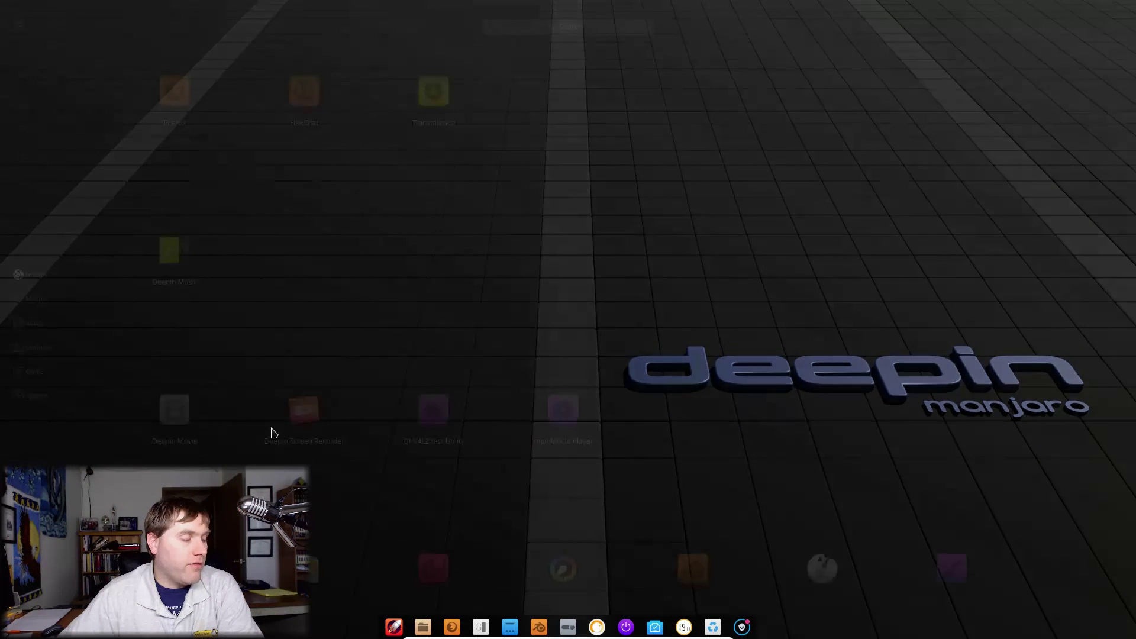
{"action": "left_click", "coordinate": [18, 26]}
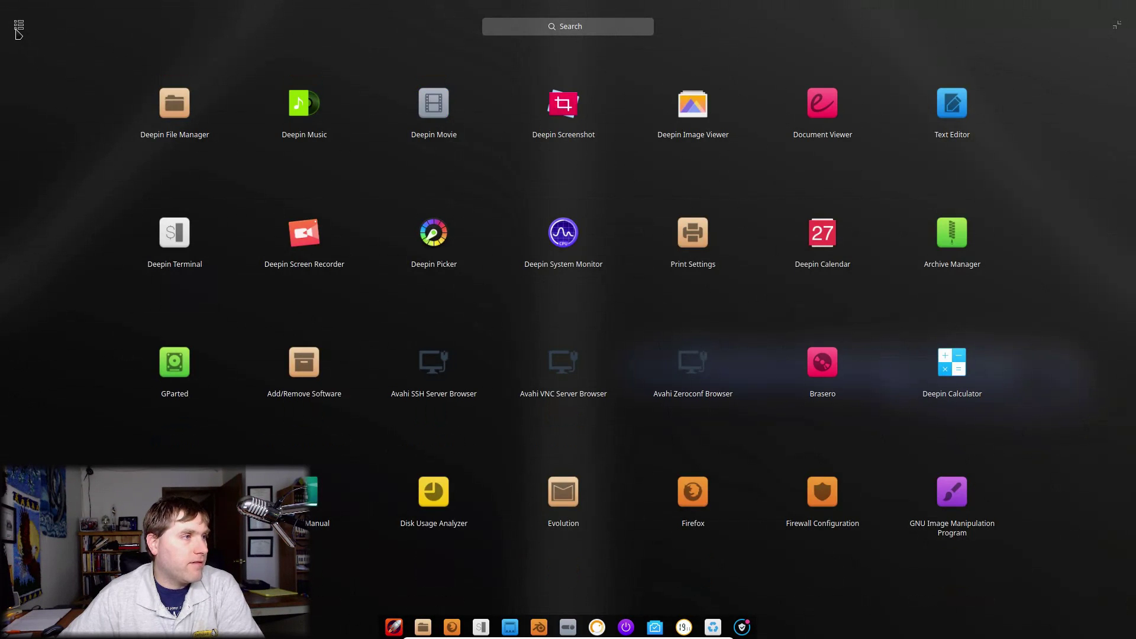
{"action": "left_click", "coordinate": [17, 31]}
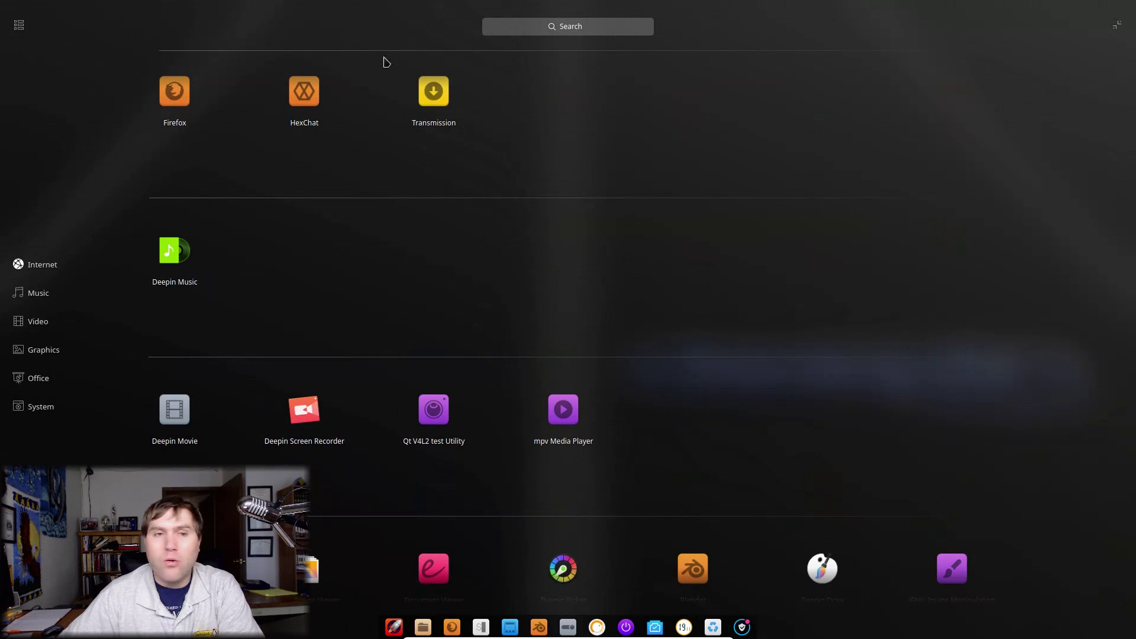
{"action": "left_click", "coordinate": [1117, 27]}
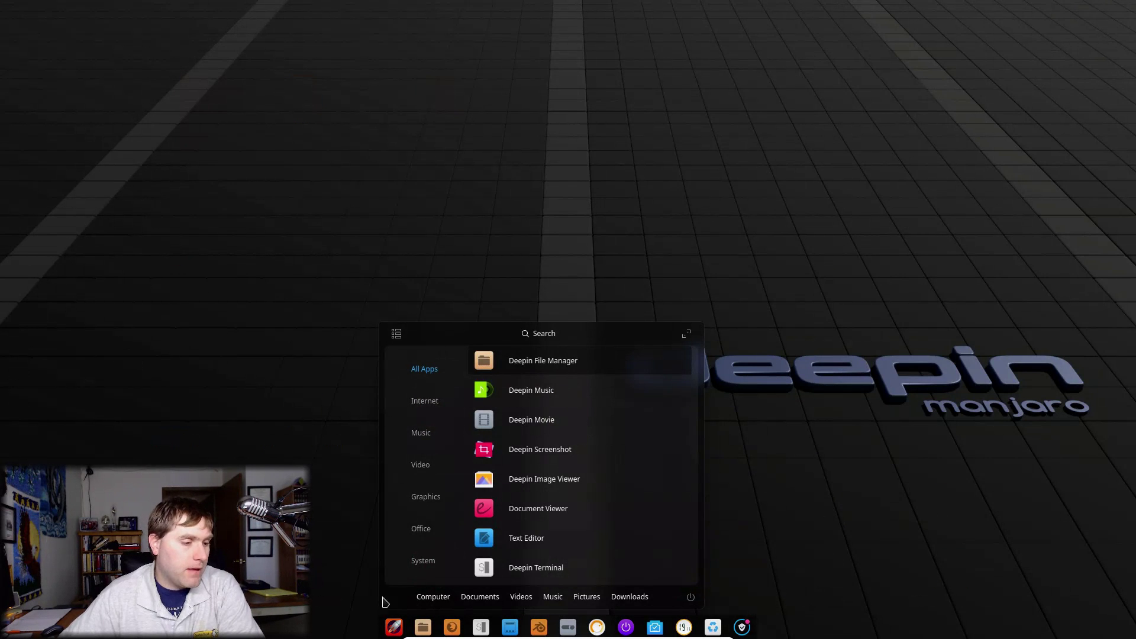
Step: Switch the compact launcher to an icon grid, then back to the category list
{"action": "left_click", "coordinate": [396, 336]}
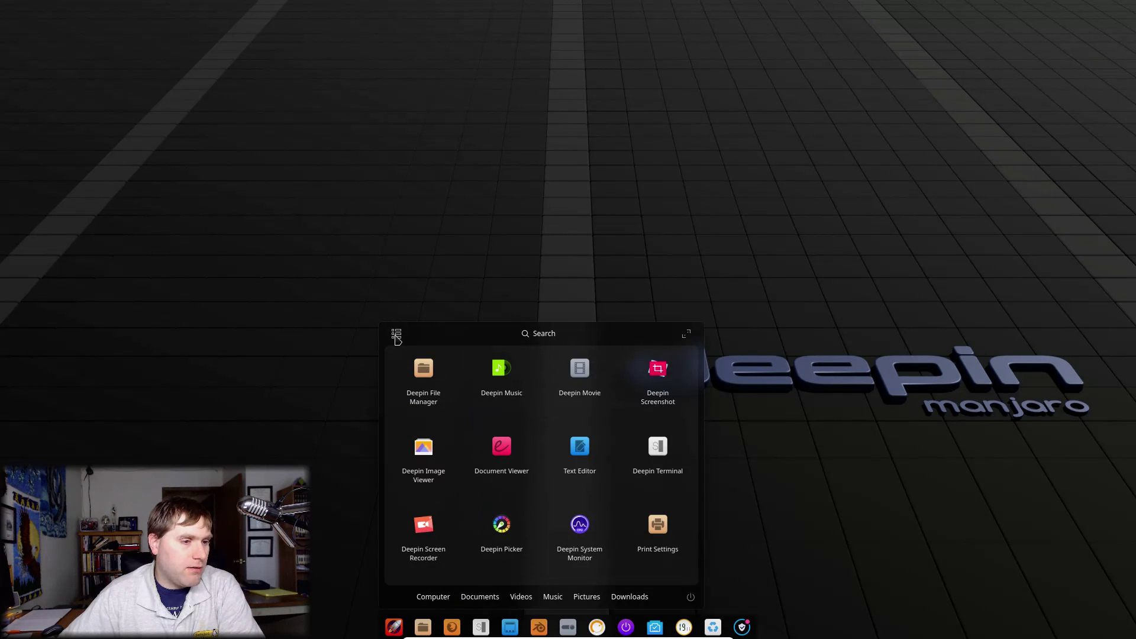
{"action": "left_click", "coordinate": [397, 336]}
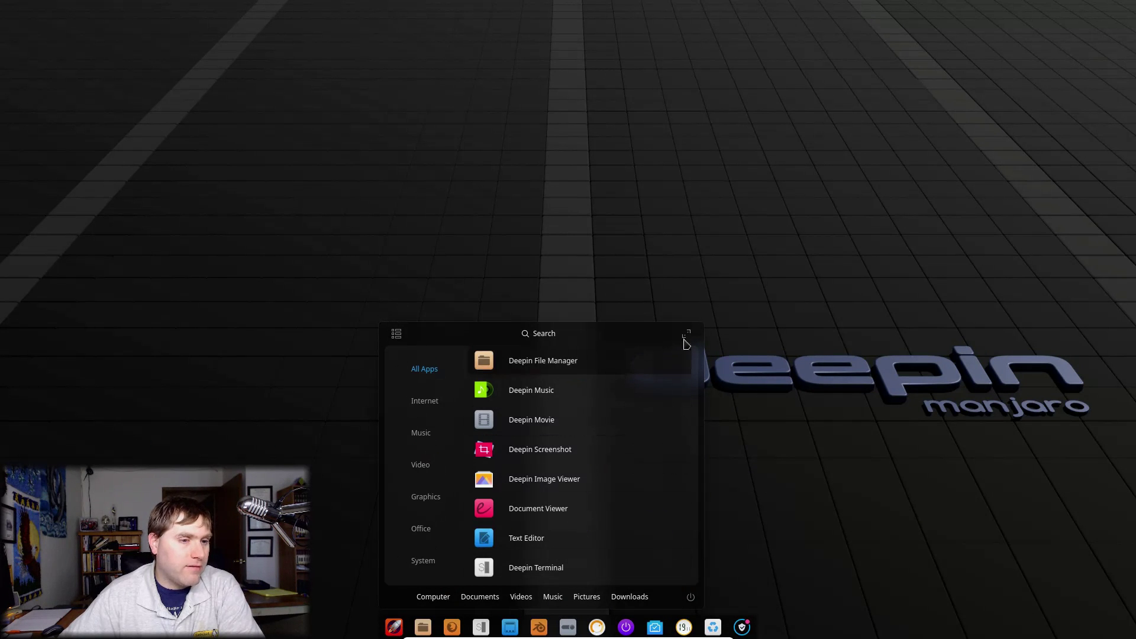
{"action": "scroll", "coordinate": [673, 581], "scroll_direction": "down", "scroll_amount": 1}
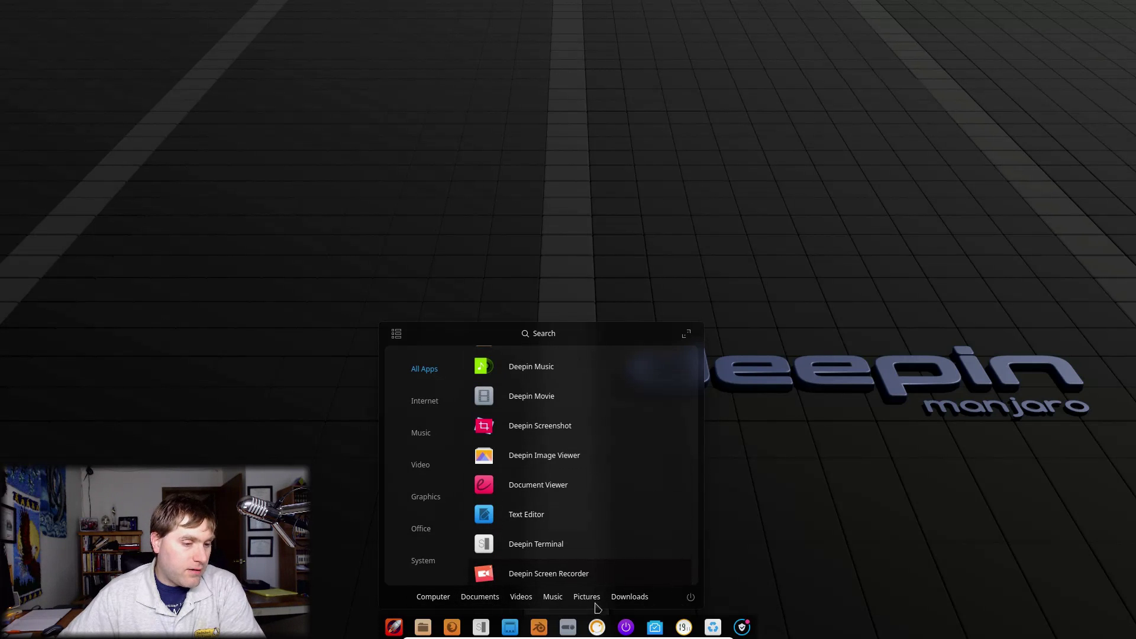
{"action": "scroll", "coordinate": [657, 403], "scroll_direction": "up", "scroll_amount": 1}
Step: Expand the launcher to full screen and browse its app categories
{"action": "left_click", "coordinate": [687, 336]}
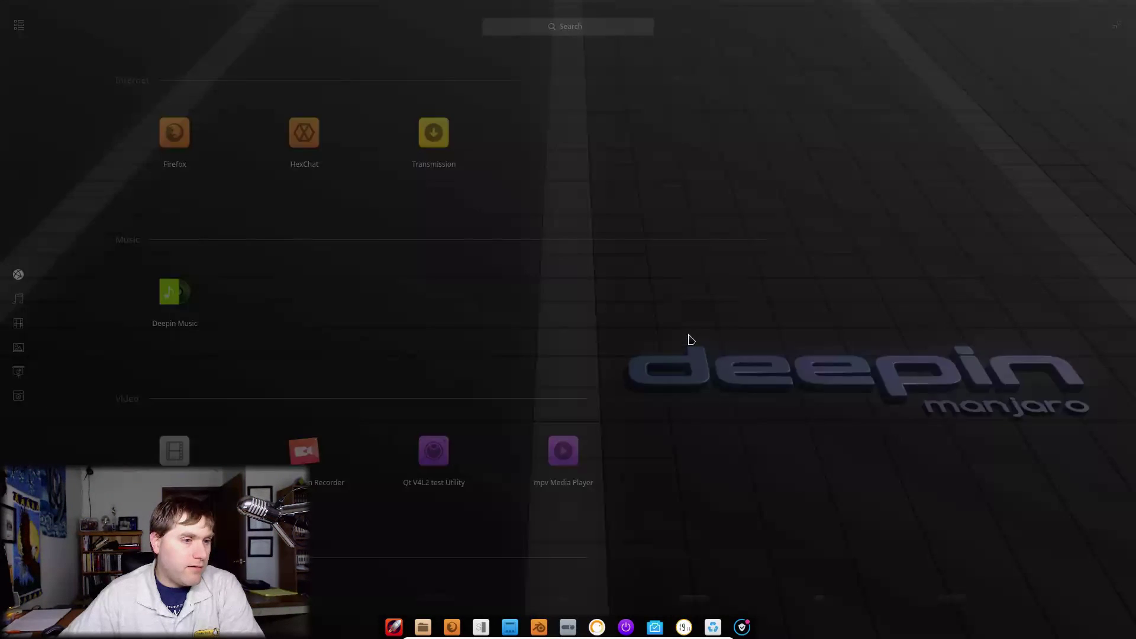
{"action": "scroll", "coordinate": [670, 257], "scroll_direction": "down", "scroll_amount": 10}
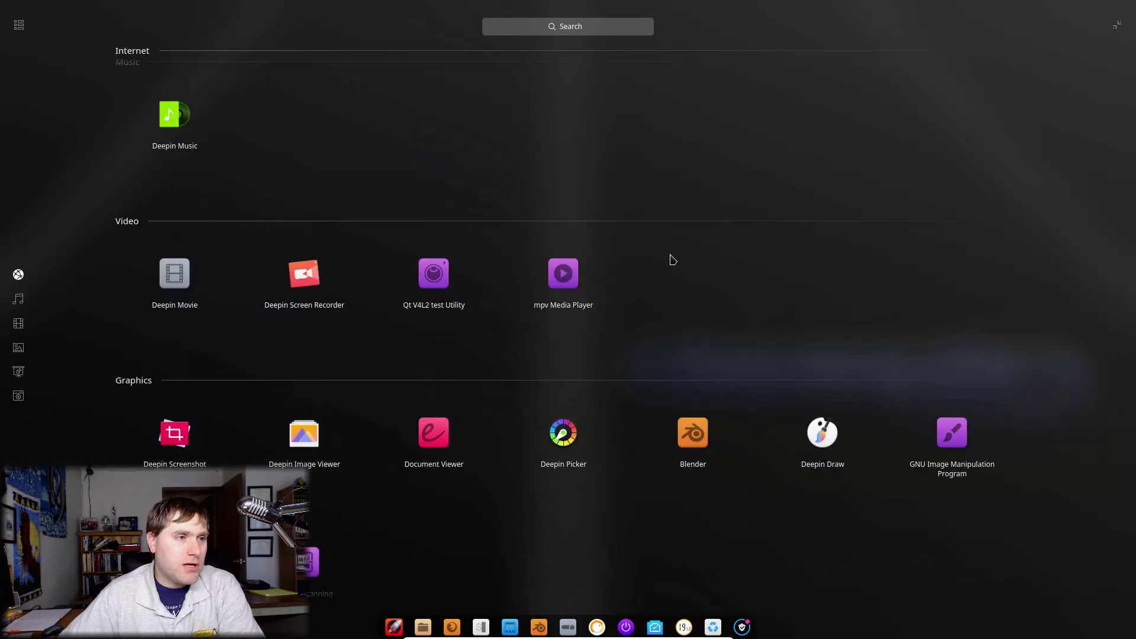
{"action": "scroll", "coordinate": [663, 302], "scroll_direction": "down", "scroll_amount": 10}
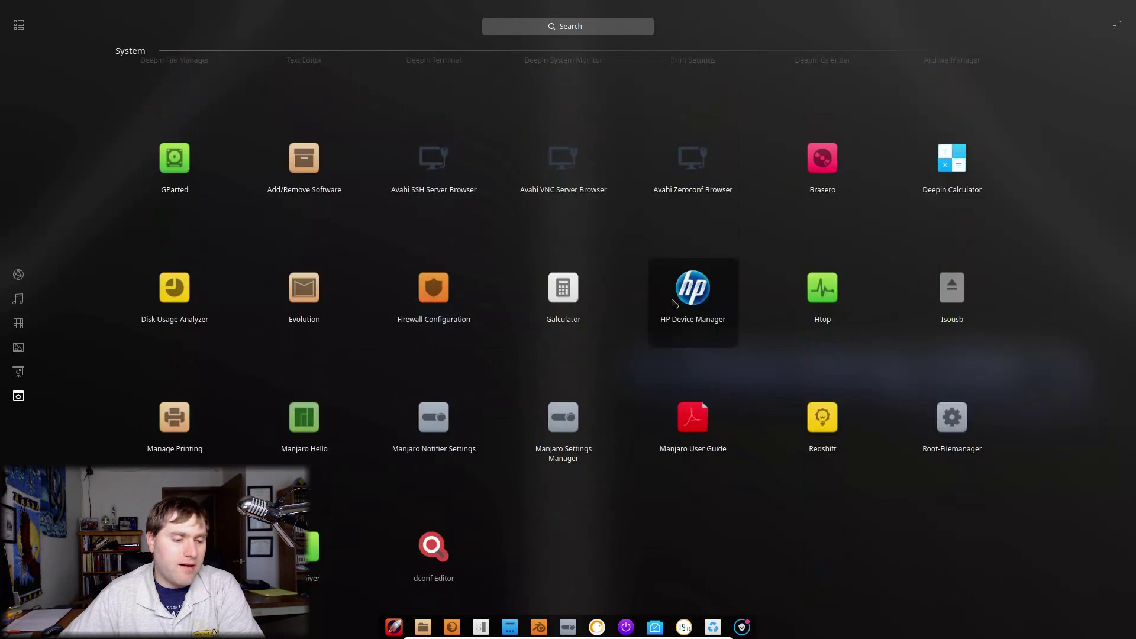
{"action": "scroll", "coordinate": [667, 317], "scroll_direction": "up", "scroll_amount": 8}
{"action": "scroll", "coordinate": [296, 309], "scroll_direction": "up", "scroll_amount": 10}
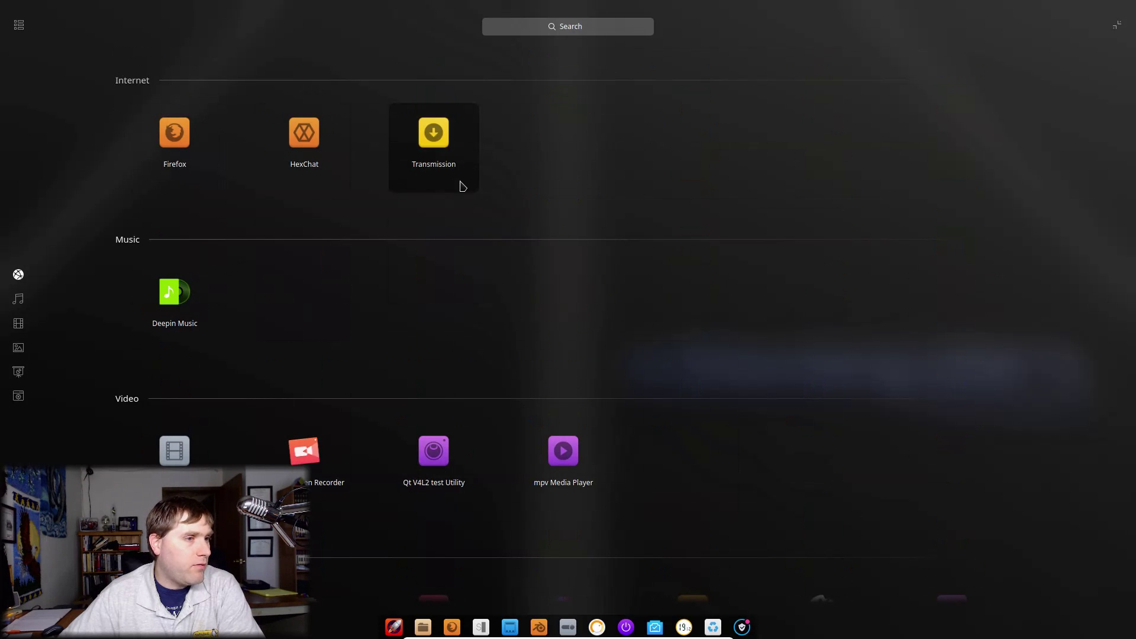
{"action": "scroll", "coordinate": [274, 312], "scroll_direction": "down", "scroll_amount": 3}
{"action": "scroll", "coordinate": [248, 290], "scroll_direction": "up", "scroll_amount": 3}
Step: Launch Deepin Music, then close its window, minimizing it to the system tray
{"action": "left_click", "coordinate": [169, 294]}
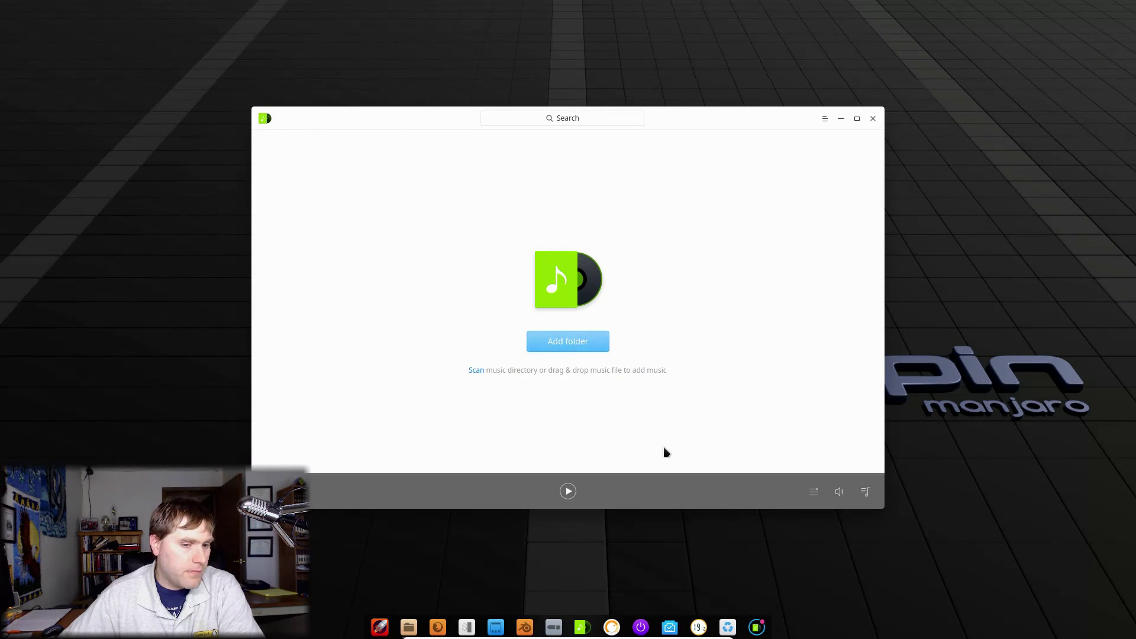
{"action": "left_click", "coordinate": [872, 119]}
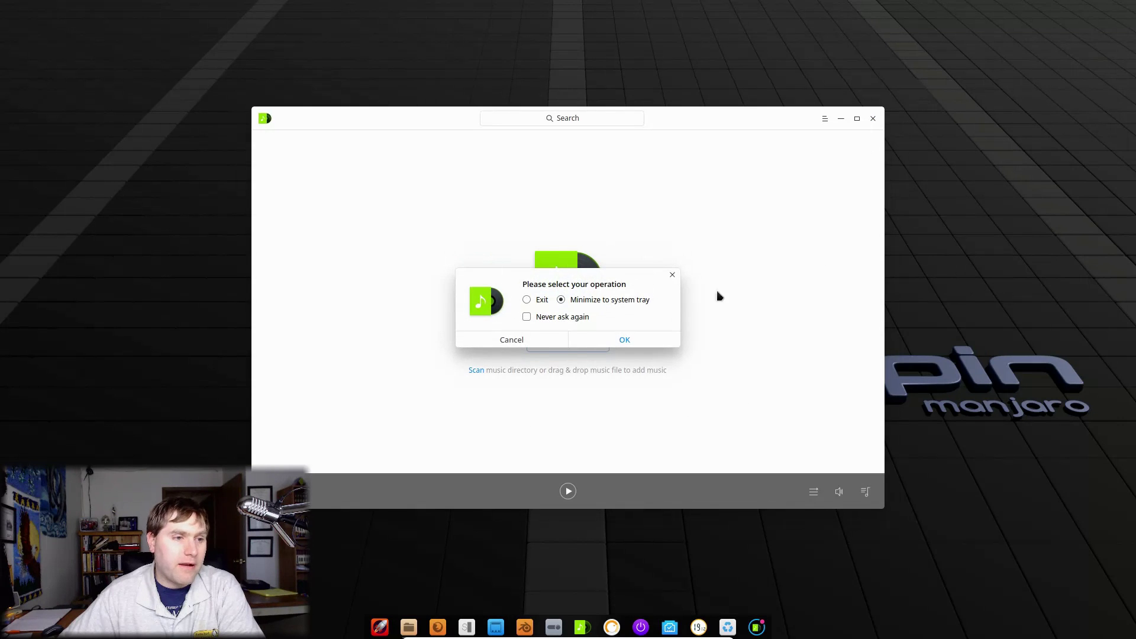
{"action": "left_click", "coordinate": [603, 342]}
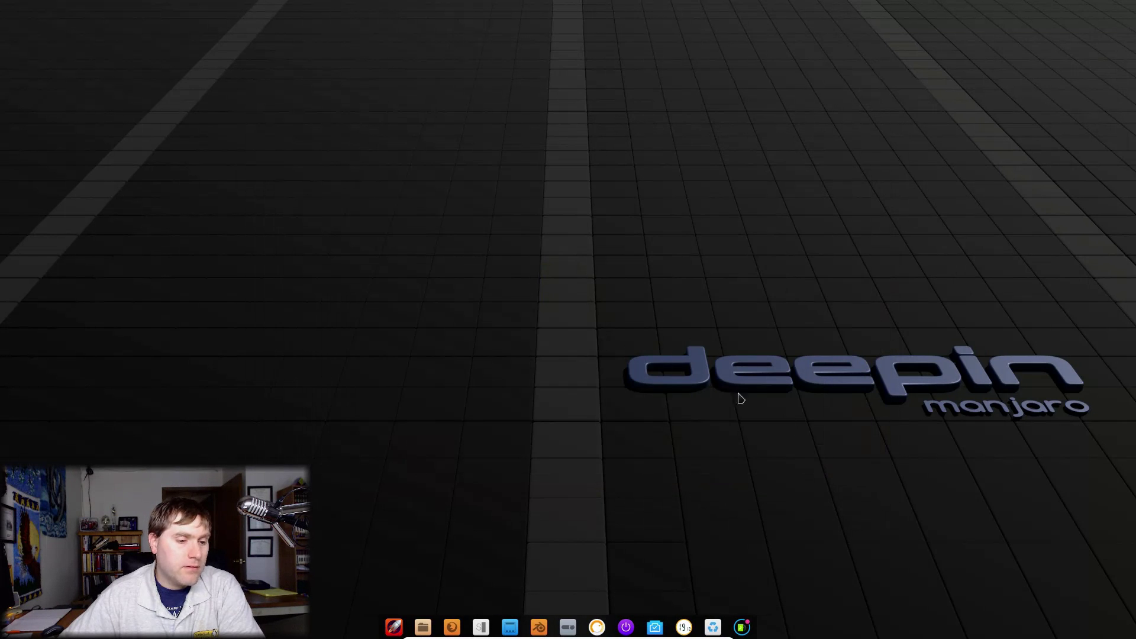
Step: Exit Deepin Music from its system tray icon menu
{"action": "left_click", "coordinate": [742, 627]}
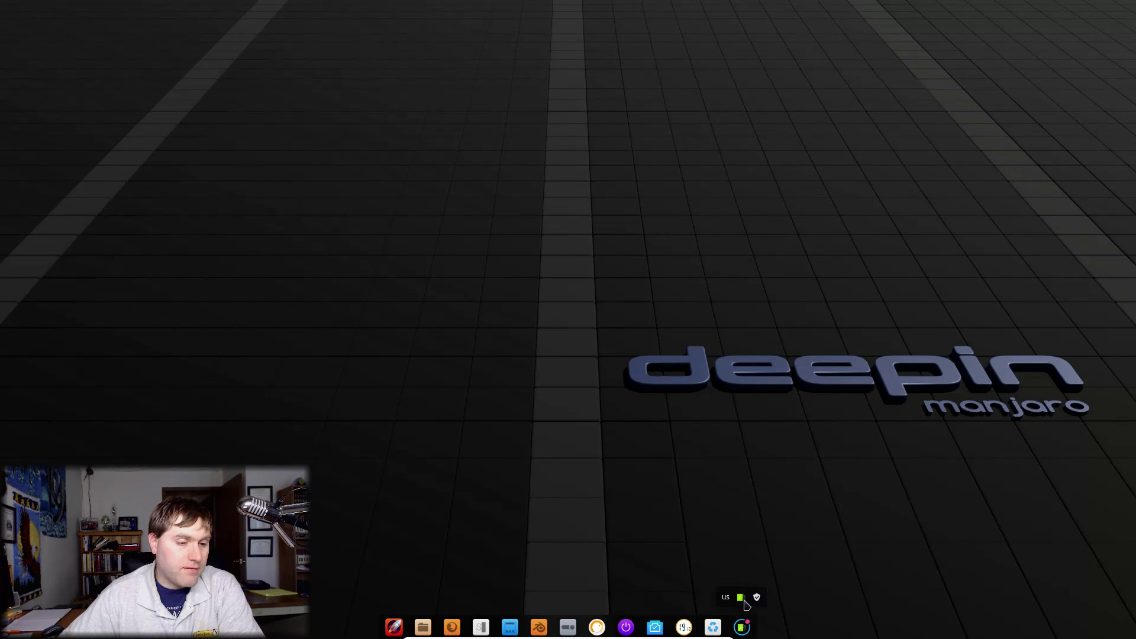
{"action": "right_click", "coordinate": [745, 602]}
{"action": "left_click", "coordinate": [767, 595]}
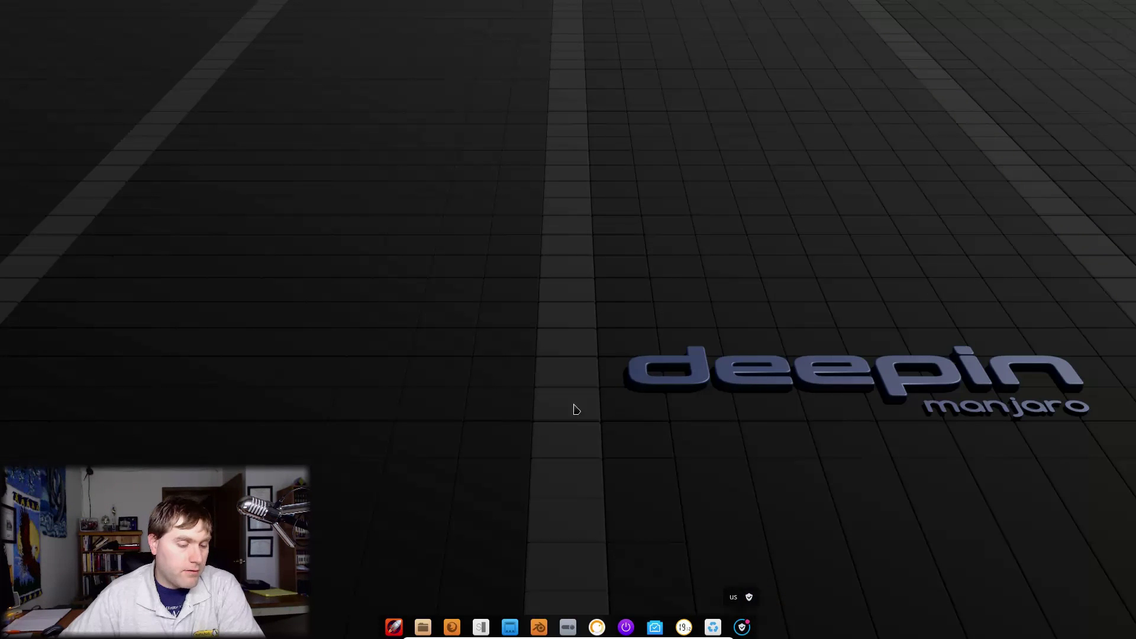
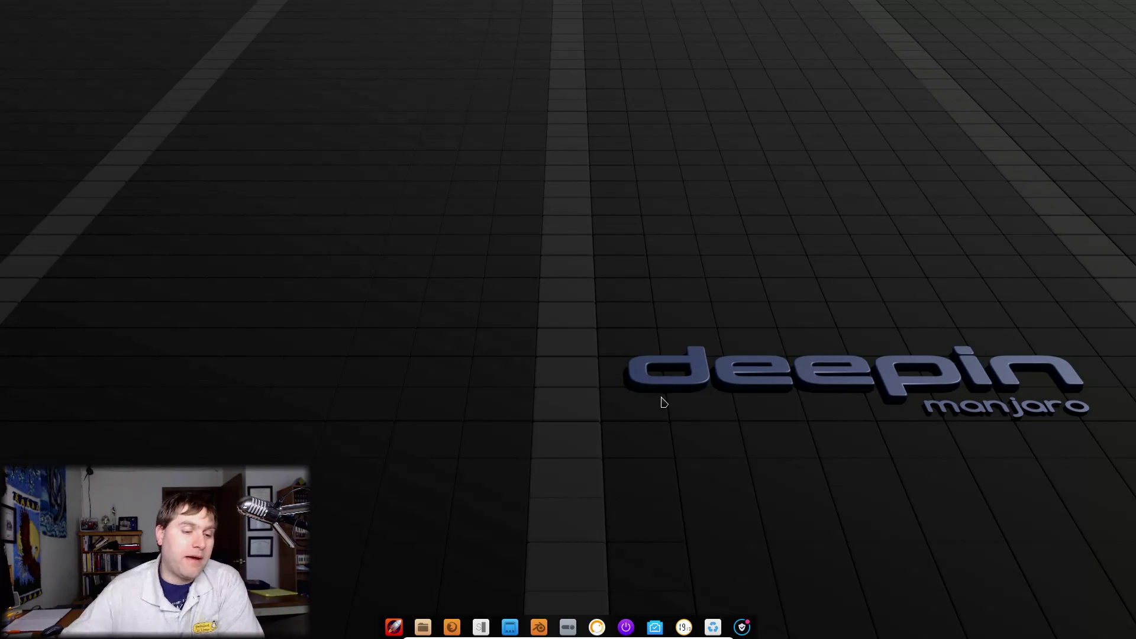
Step: Switch the dock to Efficient Mode from its right-click Mode menu
{"action": "right_click", "coordinate": [733, 631]}
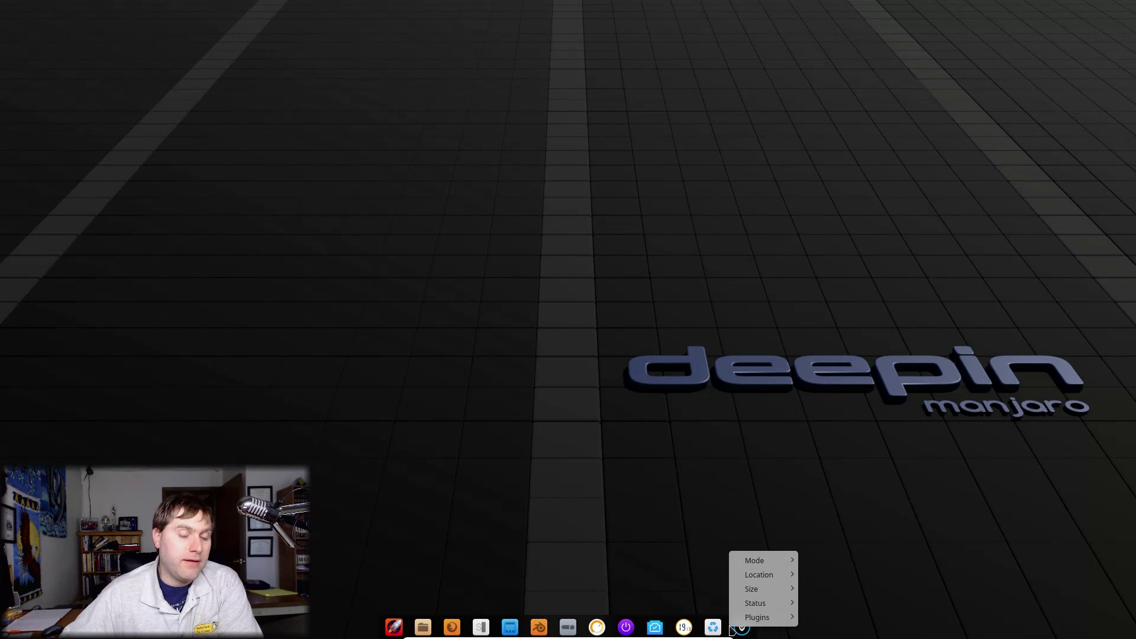
{"action": "mouse_move", "coordinate": [772, 561]}
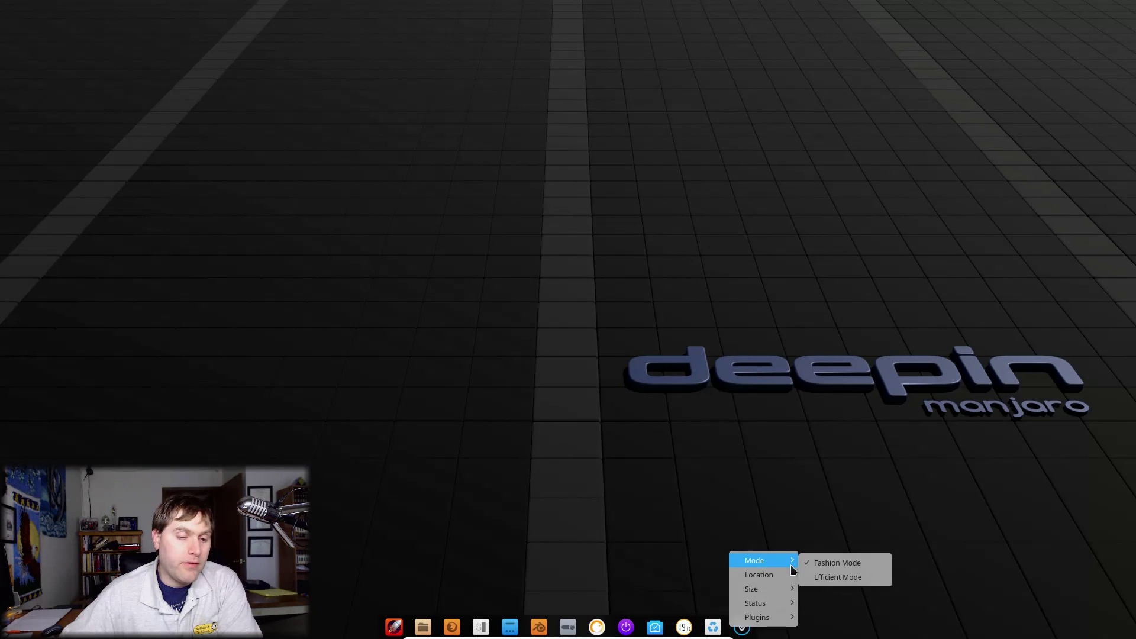
{"action": "left_click", "coordinate": [821, 578]}
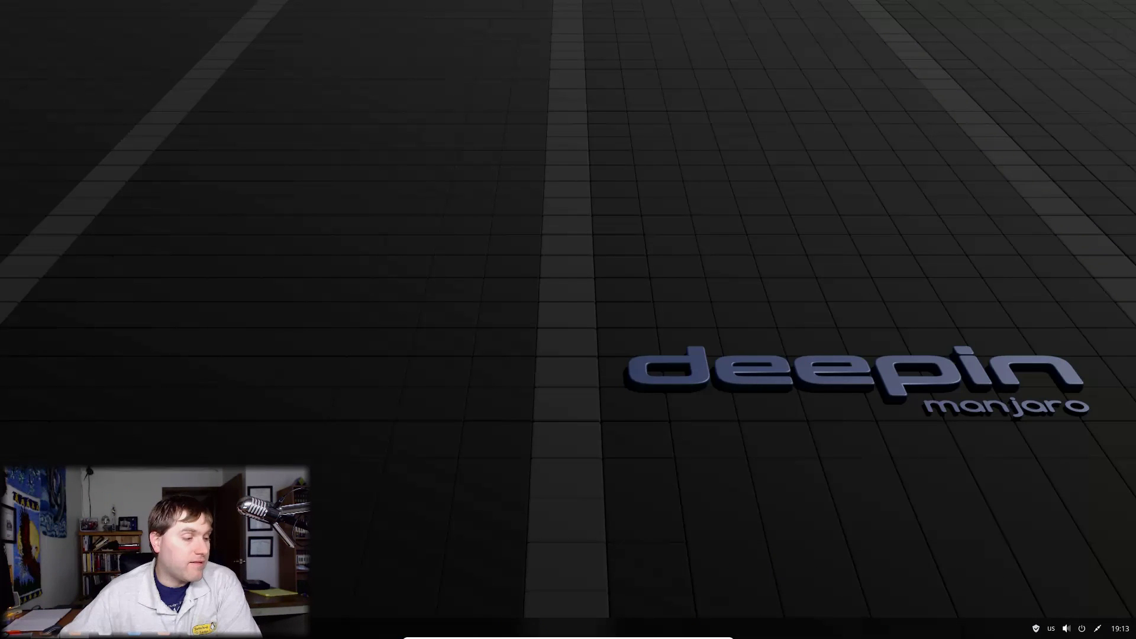
Step: Switch the app launcher from full screen to a small window, then close and reopen it
{"action": "key", "text": "super"}
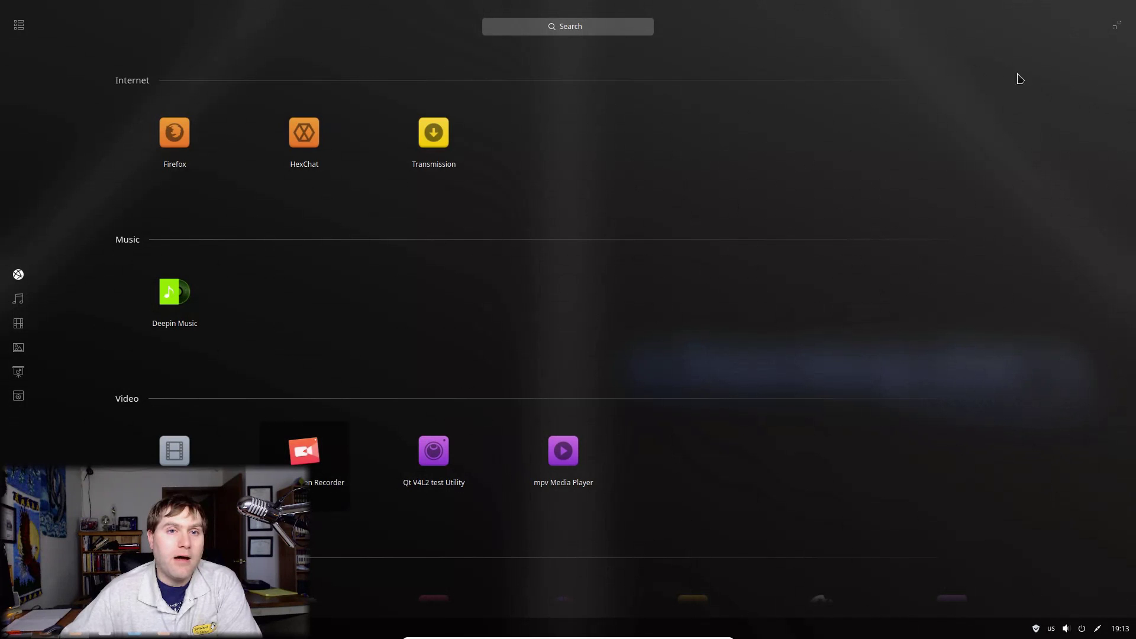
{"action": "left_click", "coordinate": [1118, 27]}
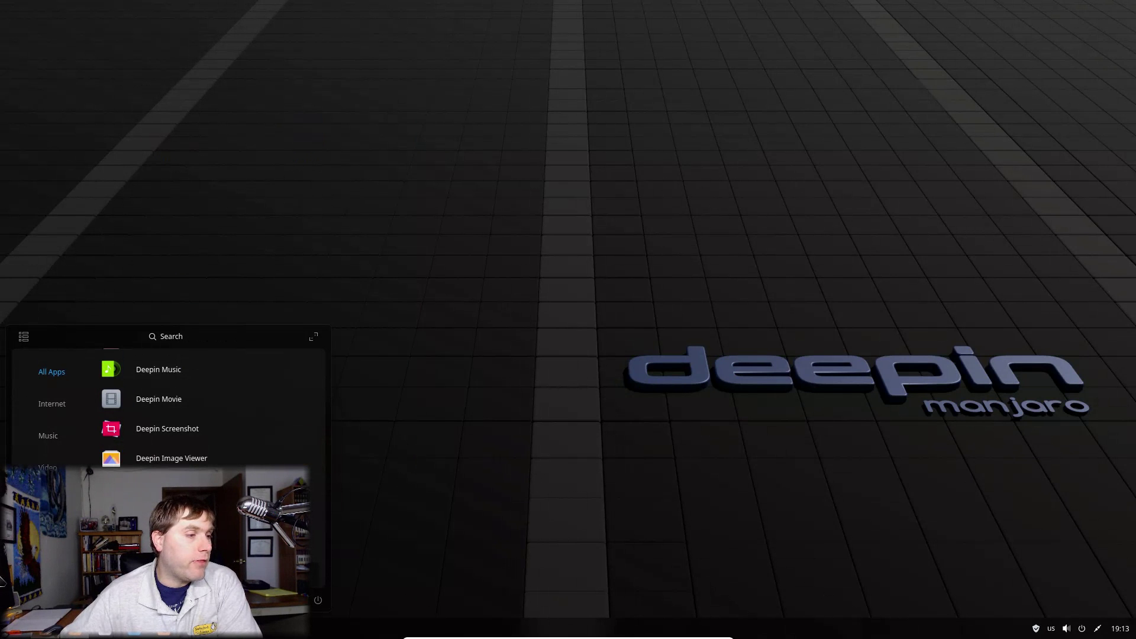
{"action": "left_click", "coordinate": [499, 448]}
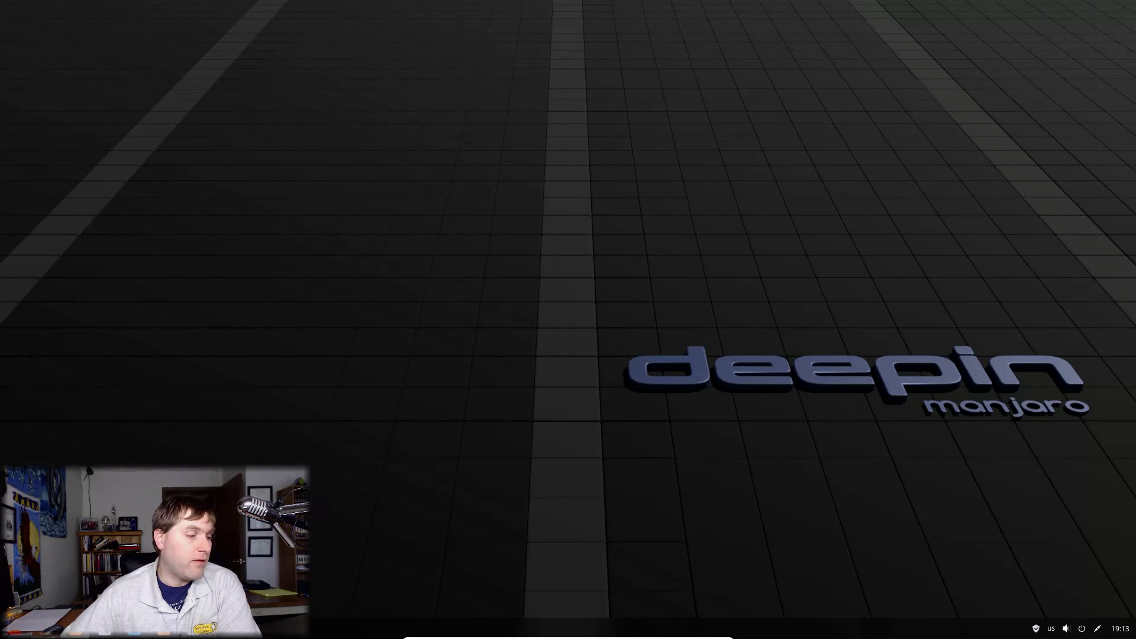
{"action": "key", "text": "super"}
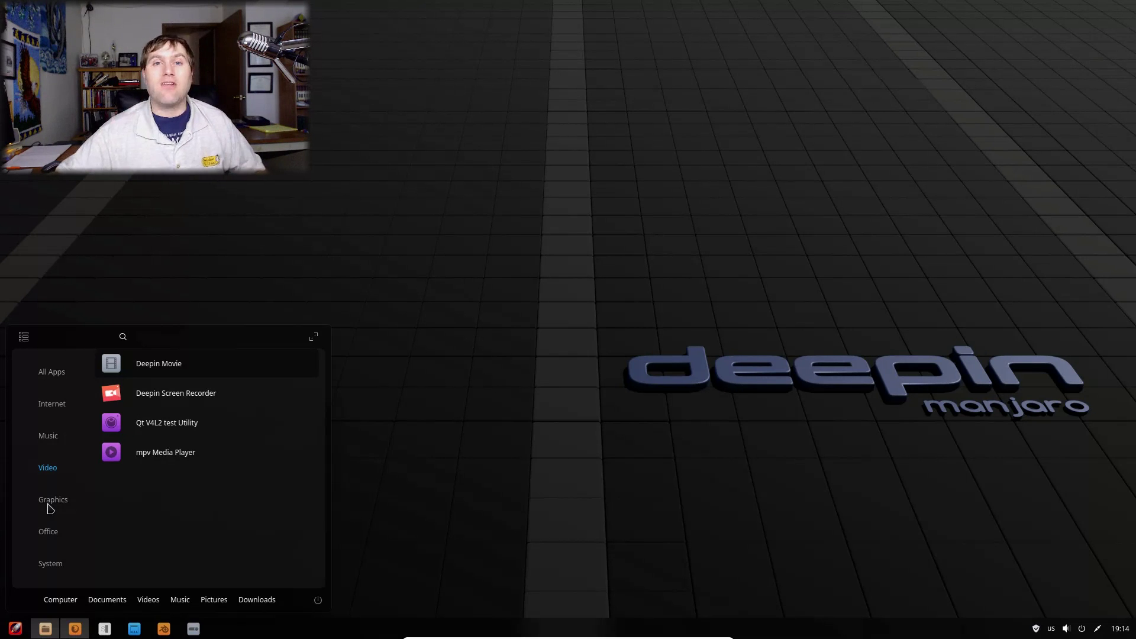
Step: Close the launcher, bring up Firefox and dismiss it, then open the file manager at Home
{"action": "left_click", "coordinate": [519, 596]}
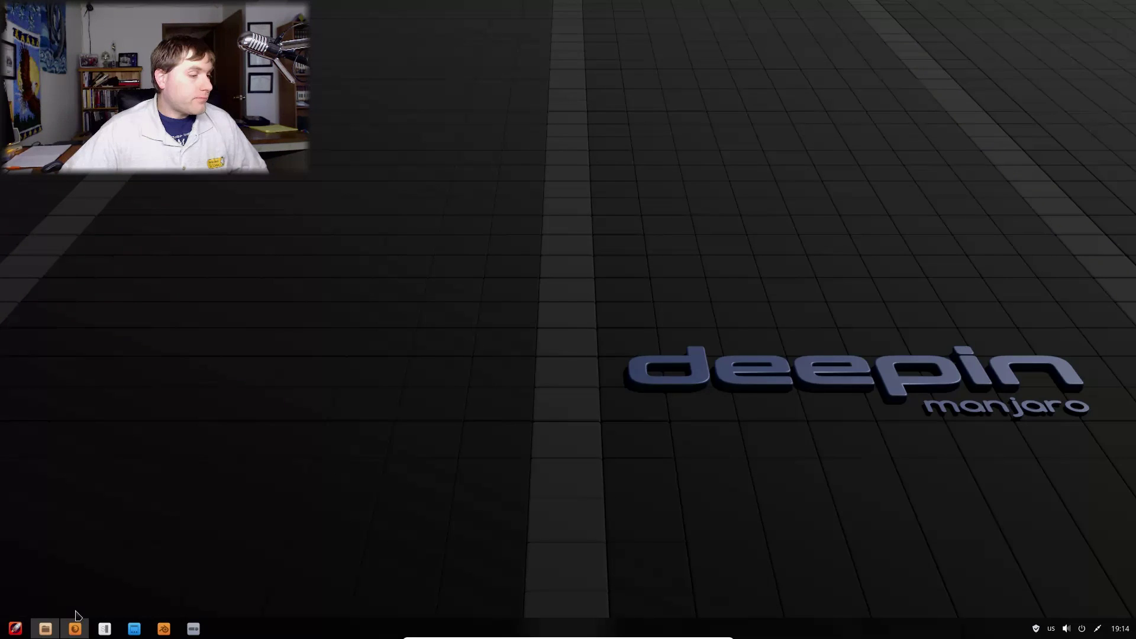
{"action": "left_click", "coordinate": [76, 629]}
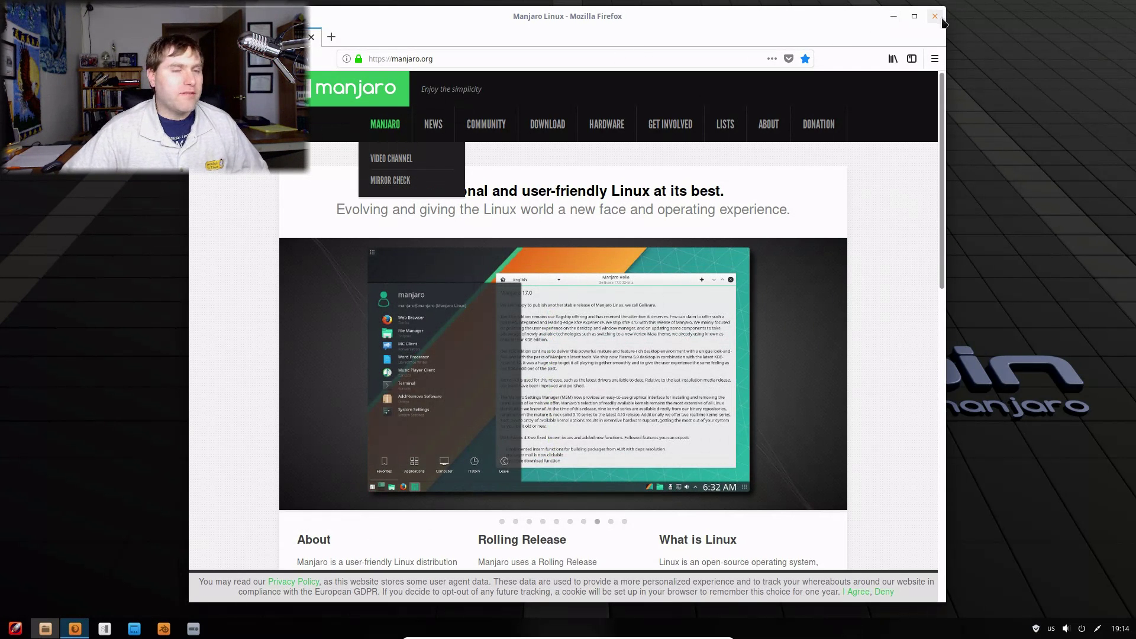
{"action": "key", "text": "alt+F4"}
{"action": "left_click", "coordinate": [45, 629]}
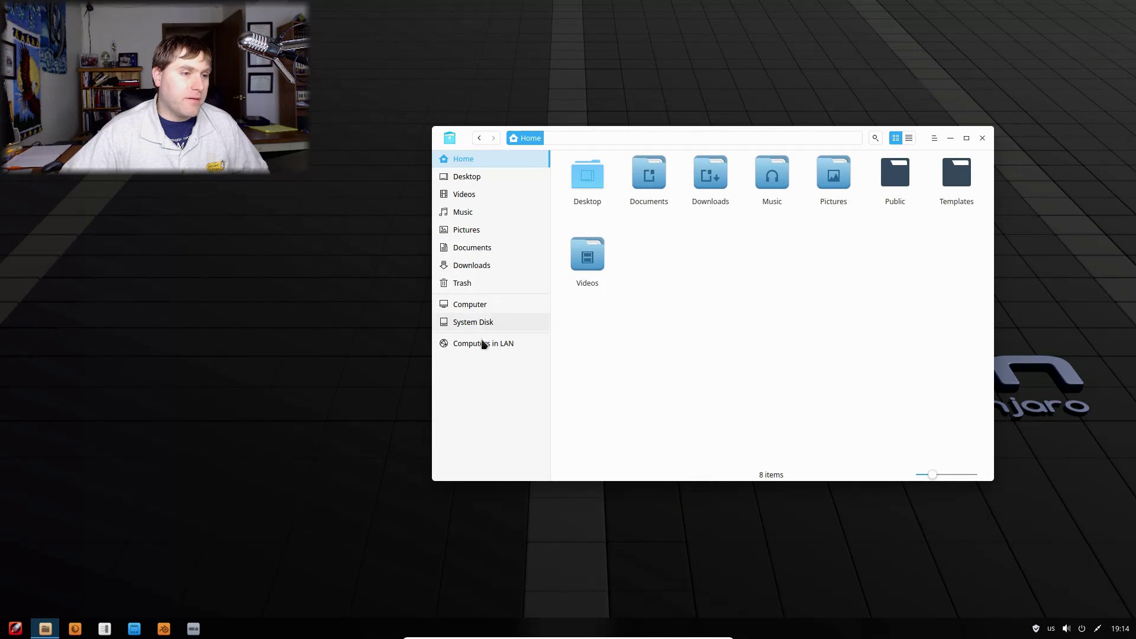
Step: Close the file manager window and reopen the compact launcher on its Video apps
{"action": "left_click", "coordinate": [985, 138]}
{"action": "left_click", "coordinate": [16, 630]}
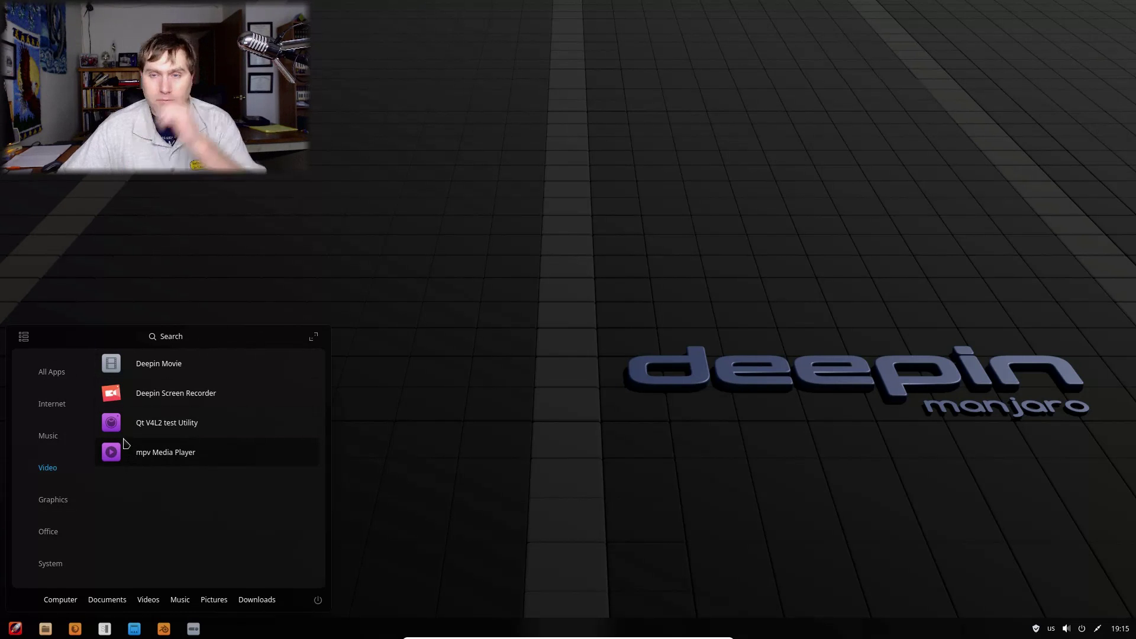
Step: Show the launcher's apps as an icon grid and scroll through them
{"action": "left_click", "coordinate": [24, 336]}
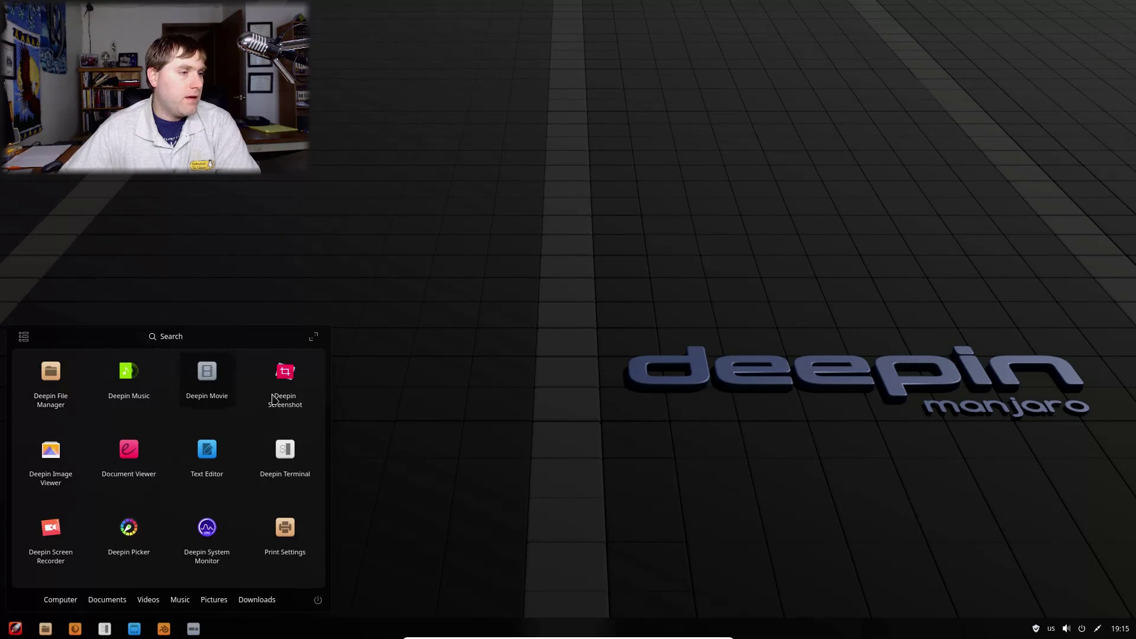
{"action": "scroll", "coordinate": [245, 438], "scroll_direction": "down", "scroll_amount": 3}
{"action": "scroll", "coordinate": [243, 466], "scroll_direction": "down", "scroll_amount": 5}
{"action": "scroll", "coordinate": [242, 466], "scroll_direction": "up", "scroll_amount": 8}
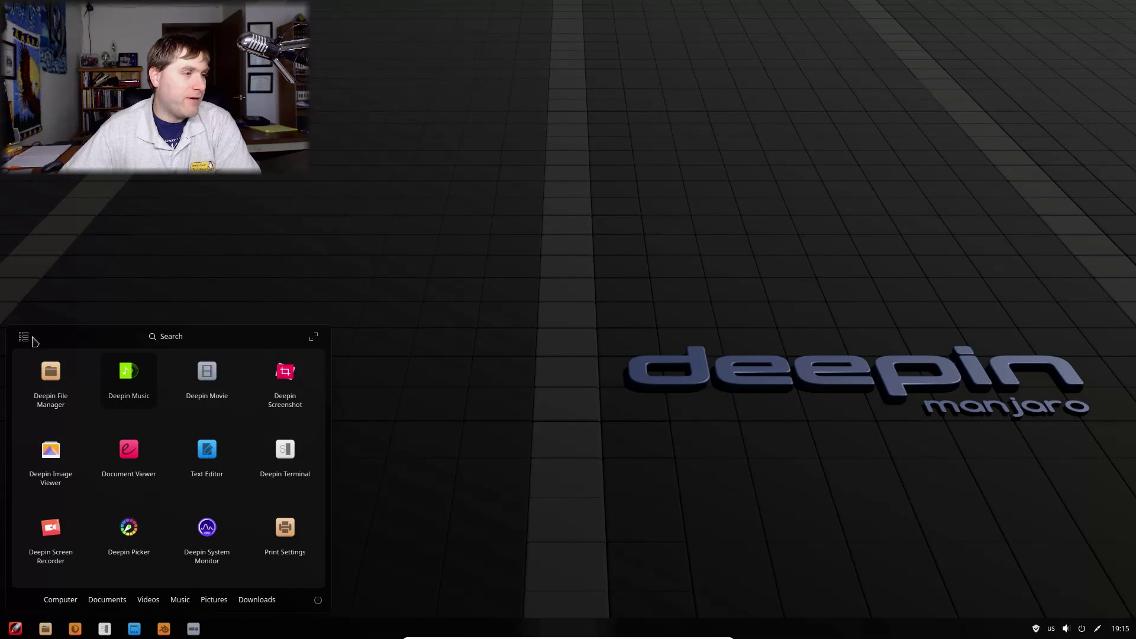
Step: Reopen the launcher, switch it back to category view, and close it to the desktop
{"action": "key", "text": "Escape"}
{"action": "left_click", "coordinate": [16, 629]}
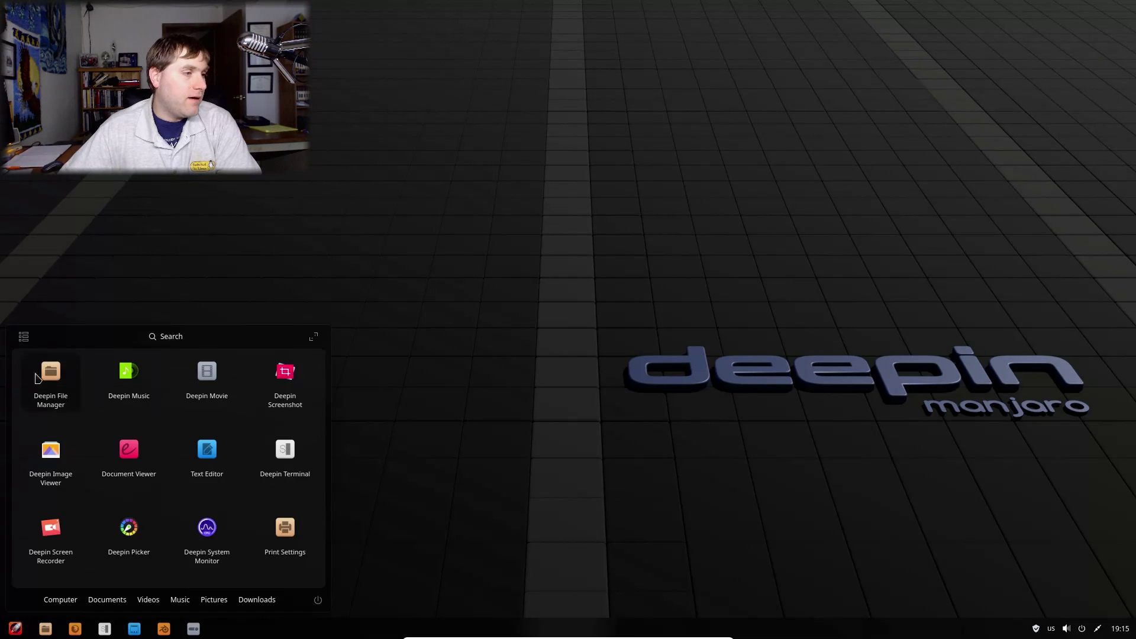
{"action": "left_click", "coordinate": [24, 336]}
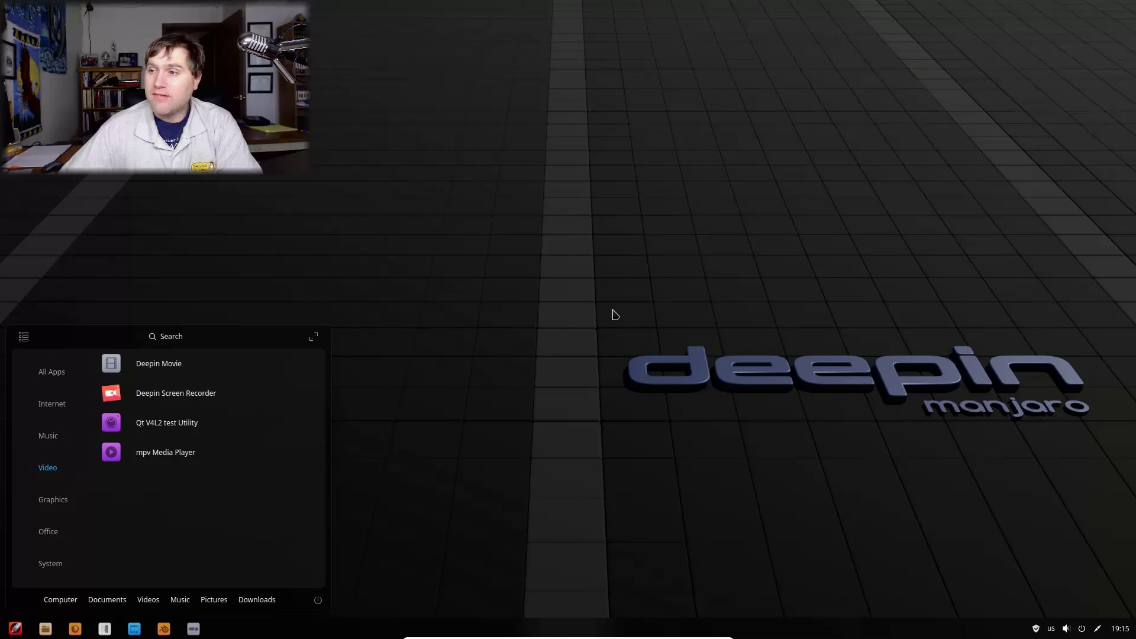
{"action": "left_click", "coordinate": [615, 315]}
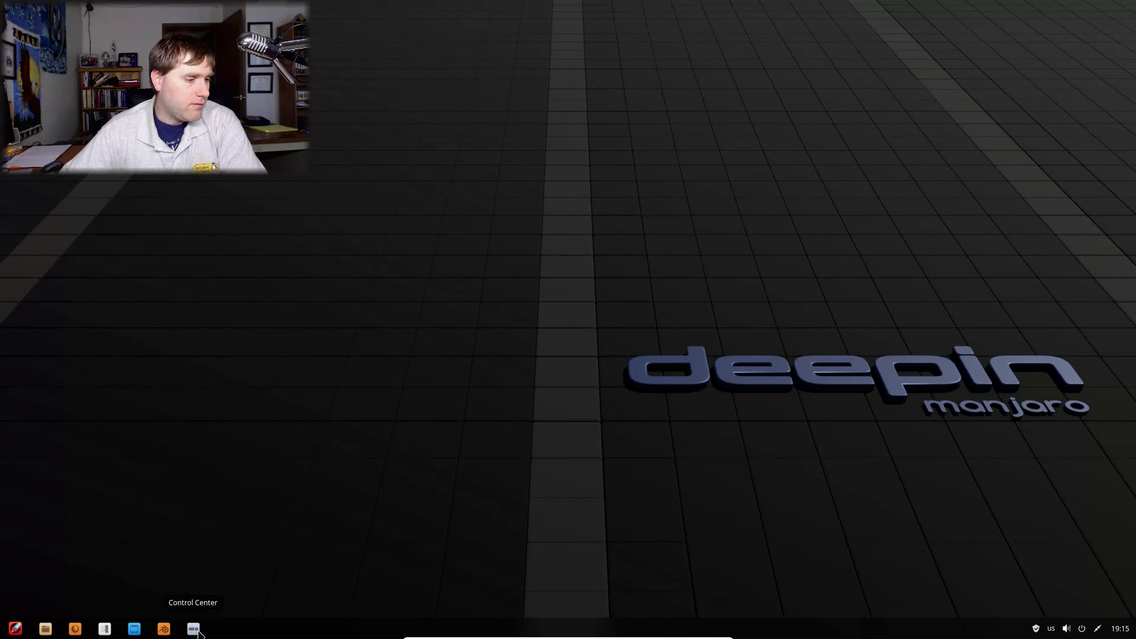
Step: Open and close the calendar, then open and close Control Center's settings panel
{"action": "left_click", "coordinate": [1120, 629]}
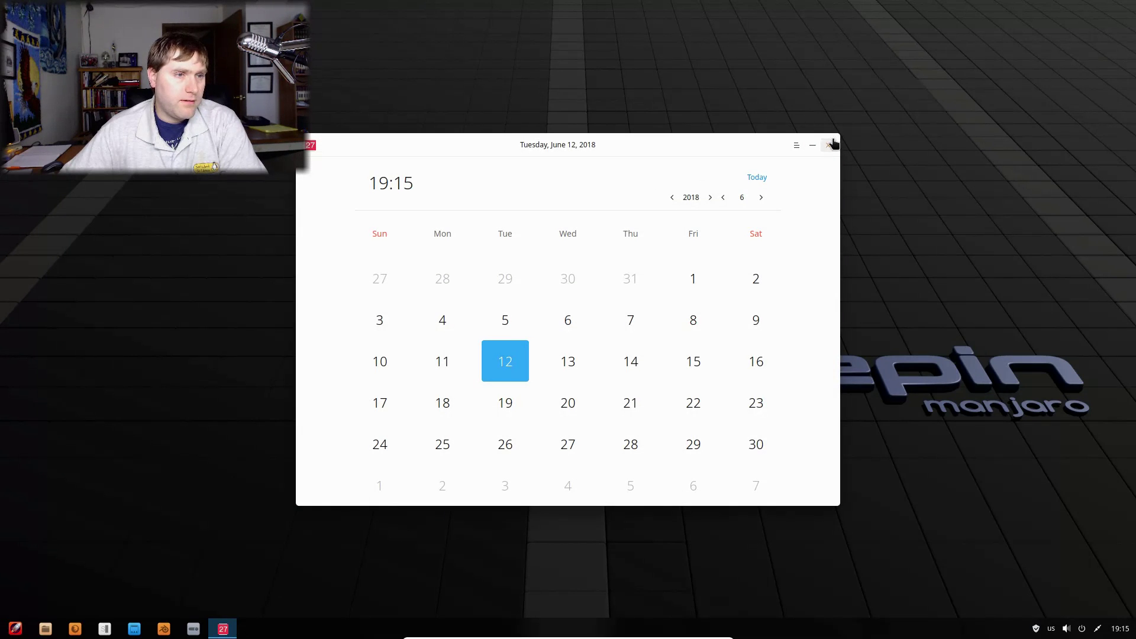
{"action": "left_click", "coordinate": [828, 145]}
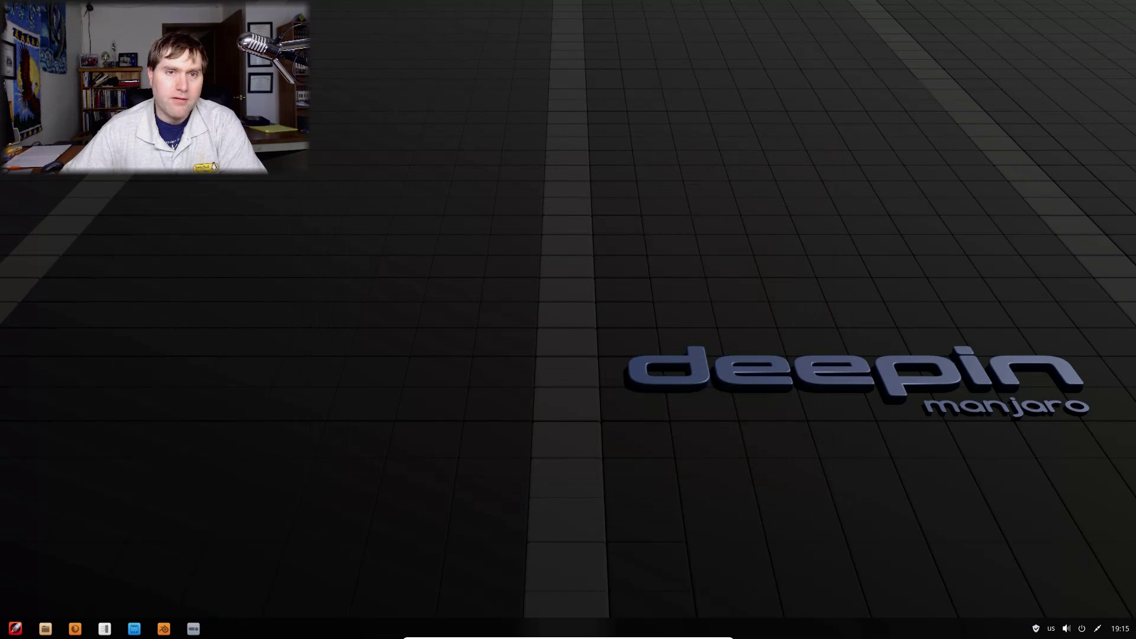
{"action": "left_click", "coordinate": [195, 630]}
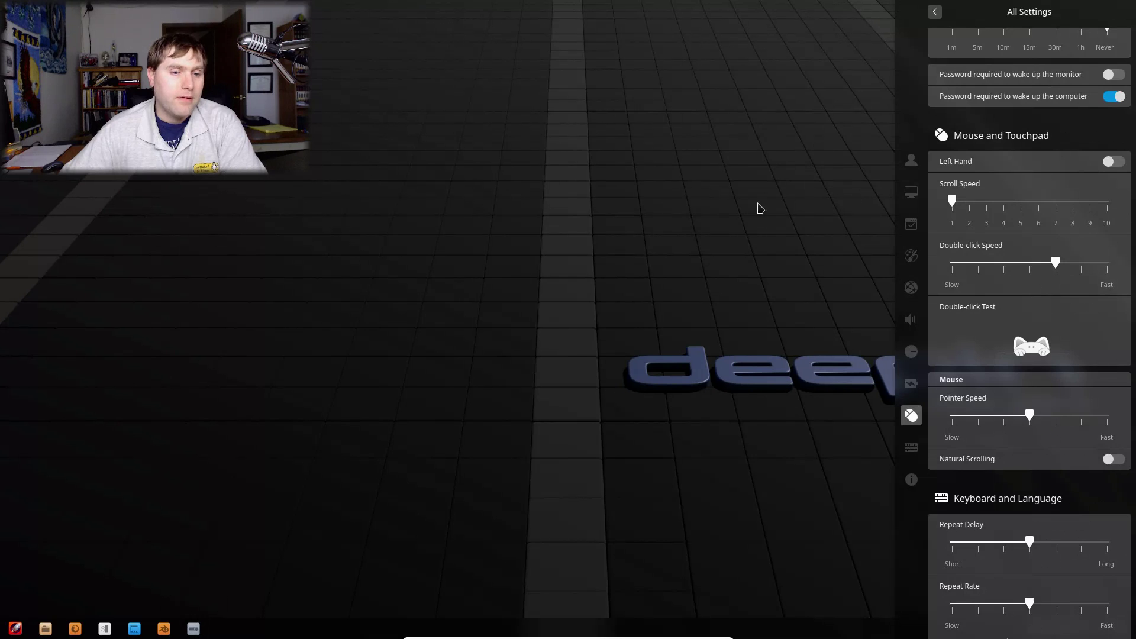
{"action": "left_click", "coordinate": [590, 350]}
Step: Create a desktop folder keeping the default name New Folder
{"action": "right_click", "coordinate": [585, 348]}
{"action": "left_click", "coordinate": [618, 360]}
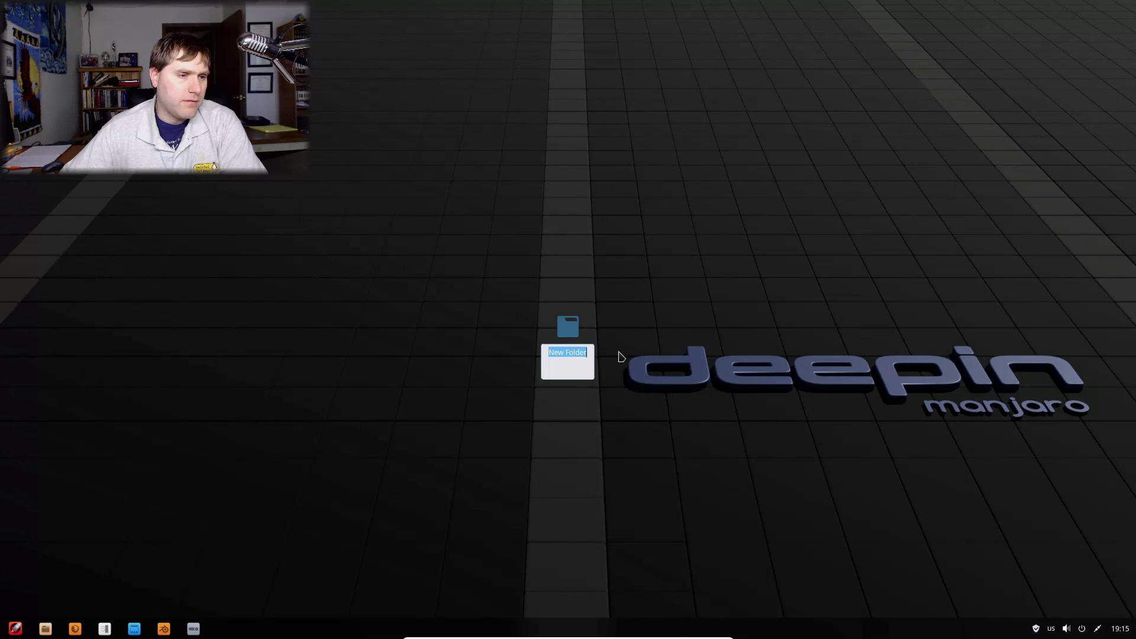
{"action": "left_click", "coordinate": [698, 325]}
Step: Enter hot-corner setup and leave it, then open and close the calendar
{"action": "right_click", "coordinate": [667, 352]}
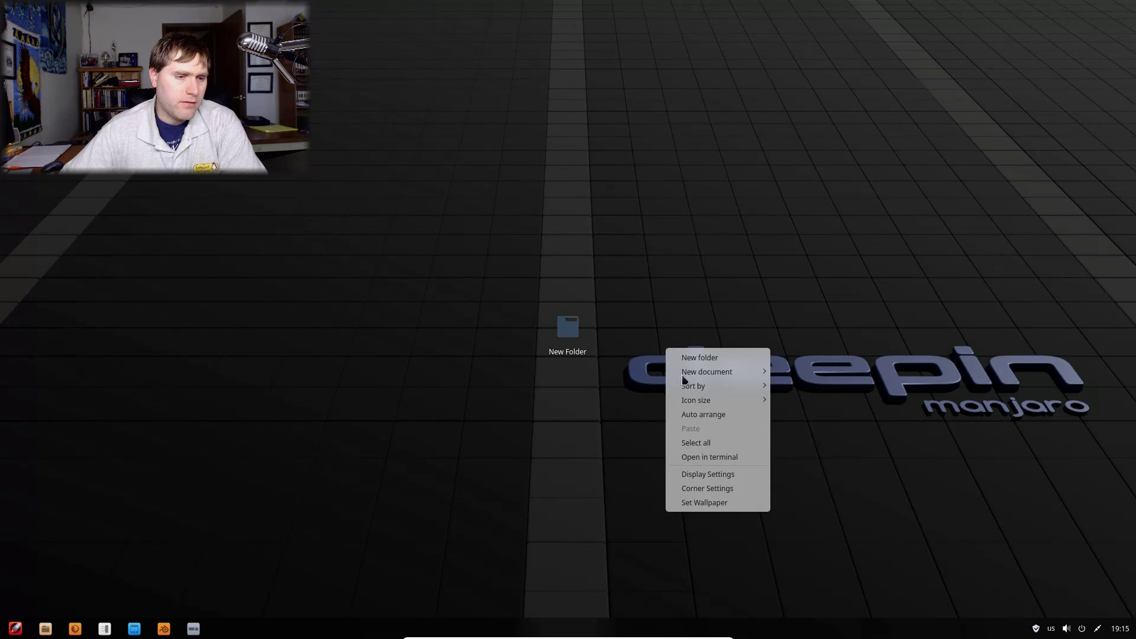
{"action": "left_click", "coordinate": [722, 489]}
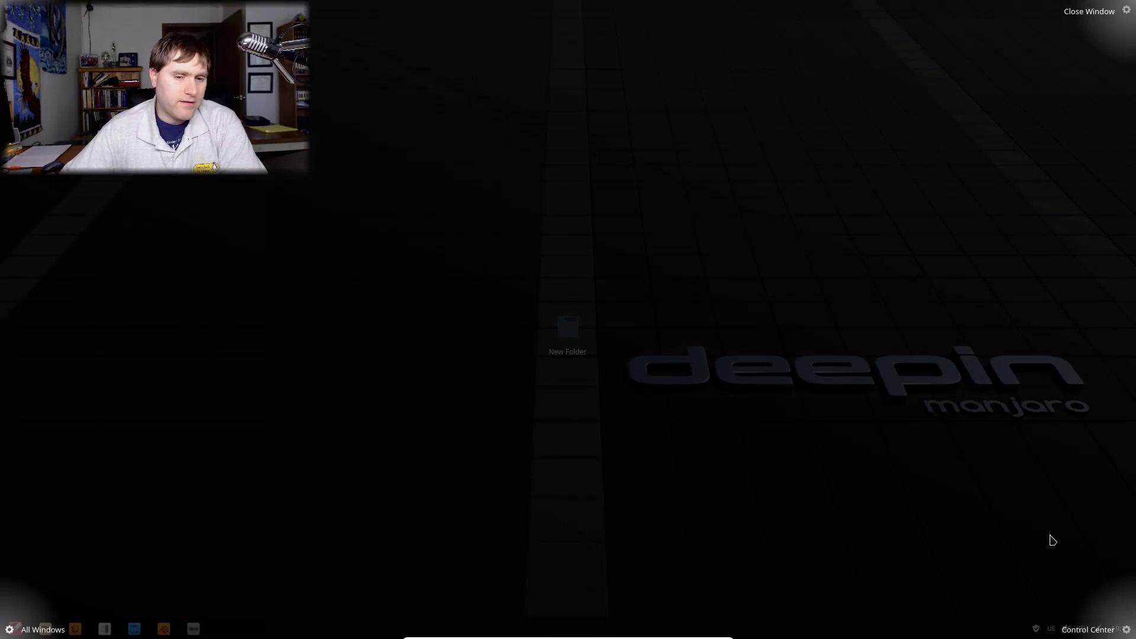
{"action": "mouse_move", "coordinate": [1123, 636]}
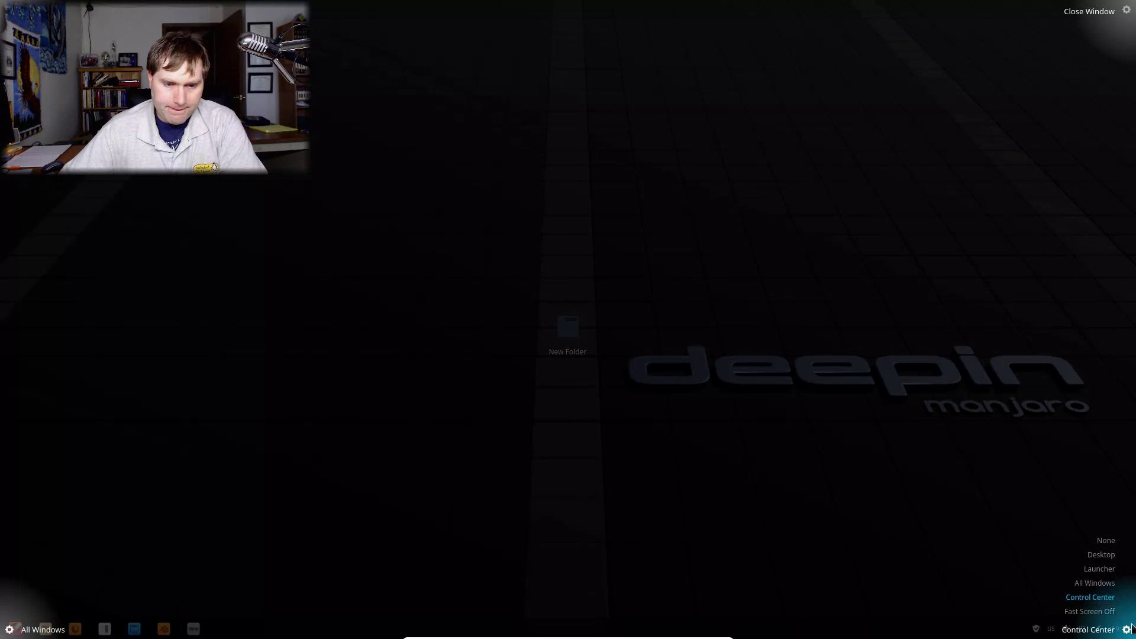
{"action": "left_click", "coordinate": [1128, 631]}
{"action": "left_click", "coordinate": [1128, 631]}
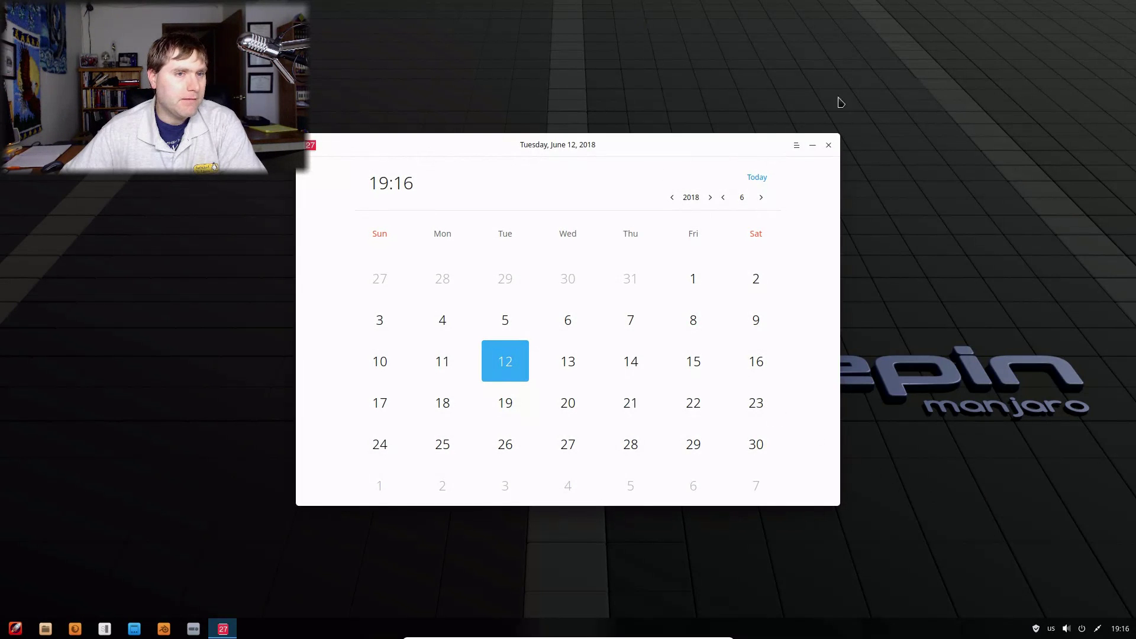
{"action": "left_click", "coordinate": [832, 146]}
Step: In Corner Settings, set the top-right hot corner to Control Center and exit
{"action": "right_click", "coordinate": [832, 441]}
{"action": "left_click", "coordinate": [874, 581]}
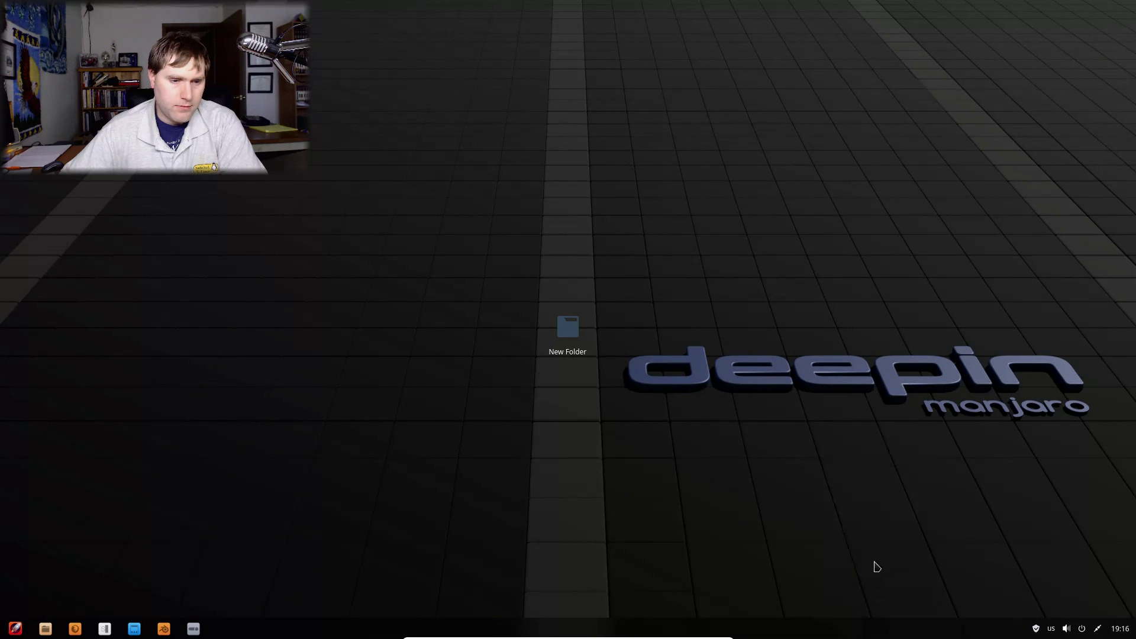
{"action": "mouse_move", "coordinate": [1129, 22]}
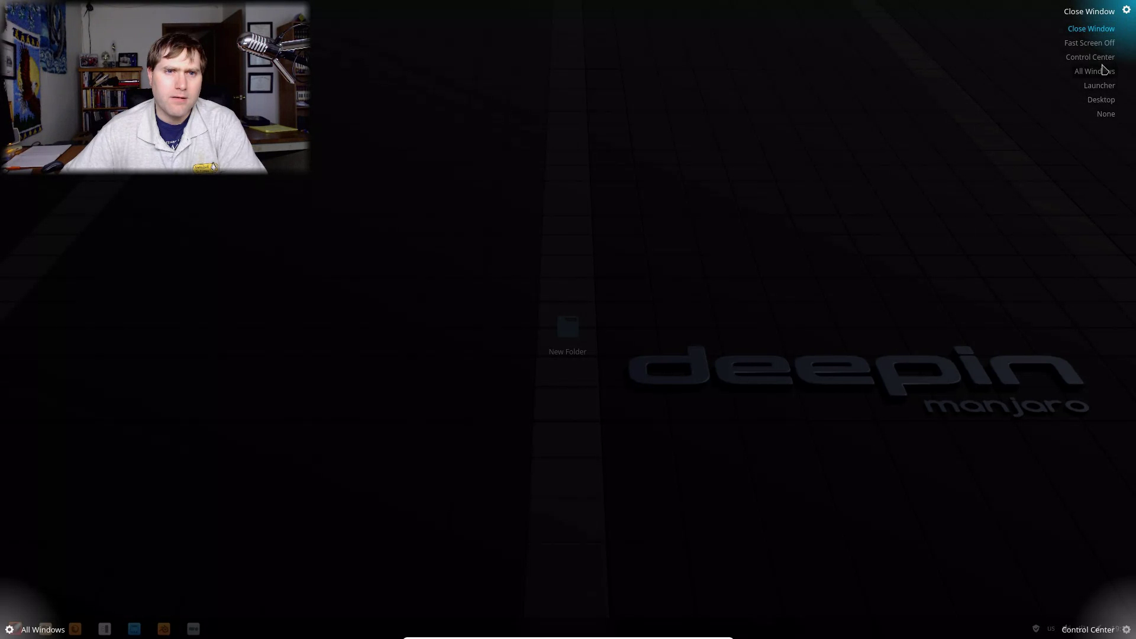
{"action": "left_click", "coordinate": [1103, 56]}
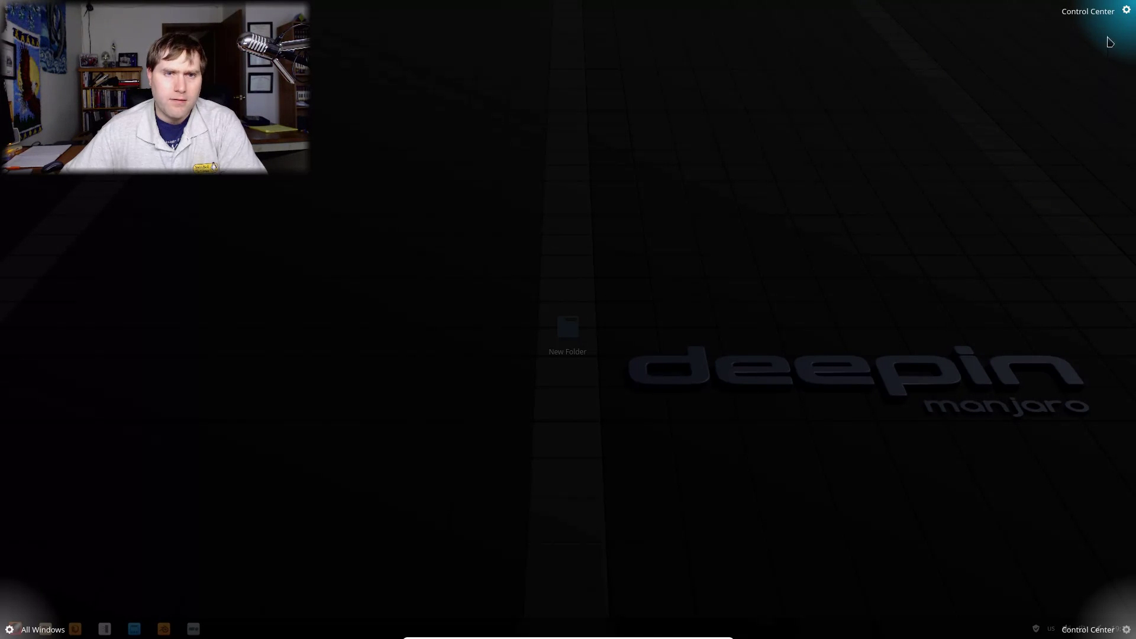
{"action": "key", "text": "Escape"}
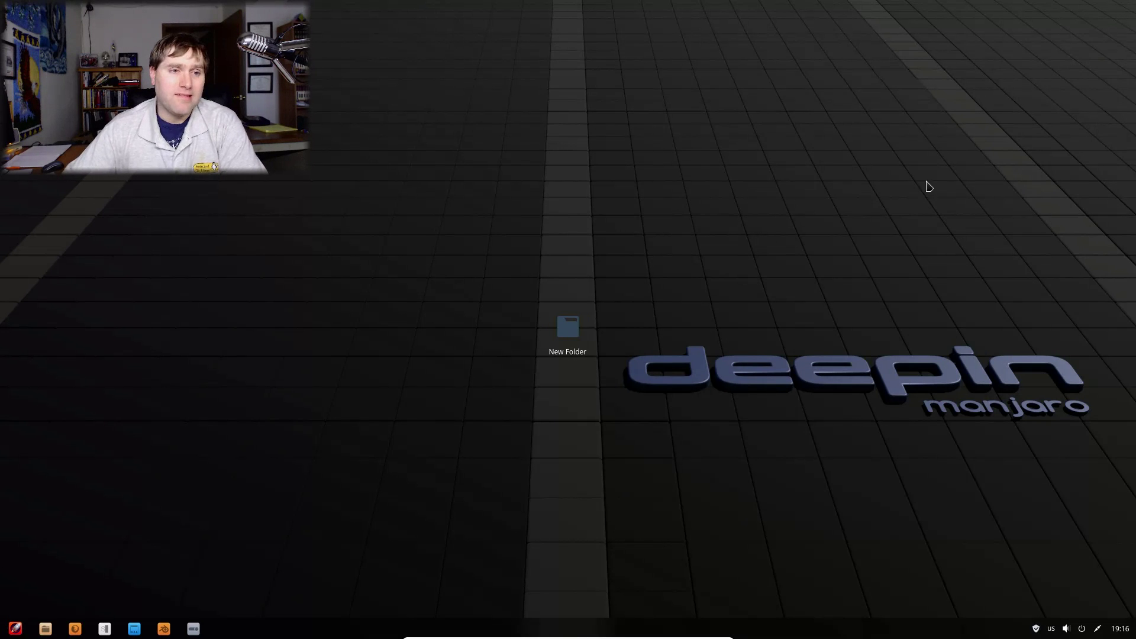
Step: In Corner Settings, change the top-right corner's action to None and exit setup
{"action": "right_click", "coordinate": [797, 213]}
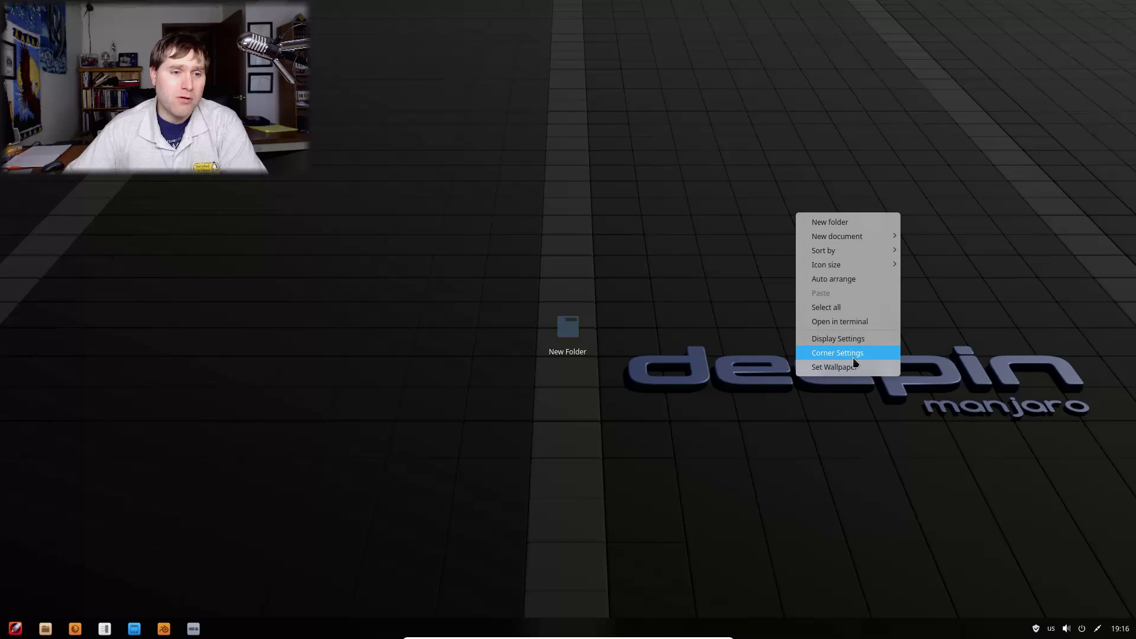
{"action": "left_click", "coordinate": [852, 354]}
{"action": "mouse_move", "coordinate": [1129, 16]}
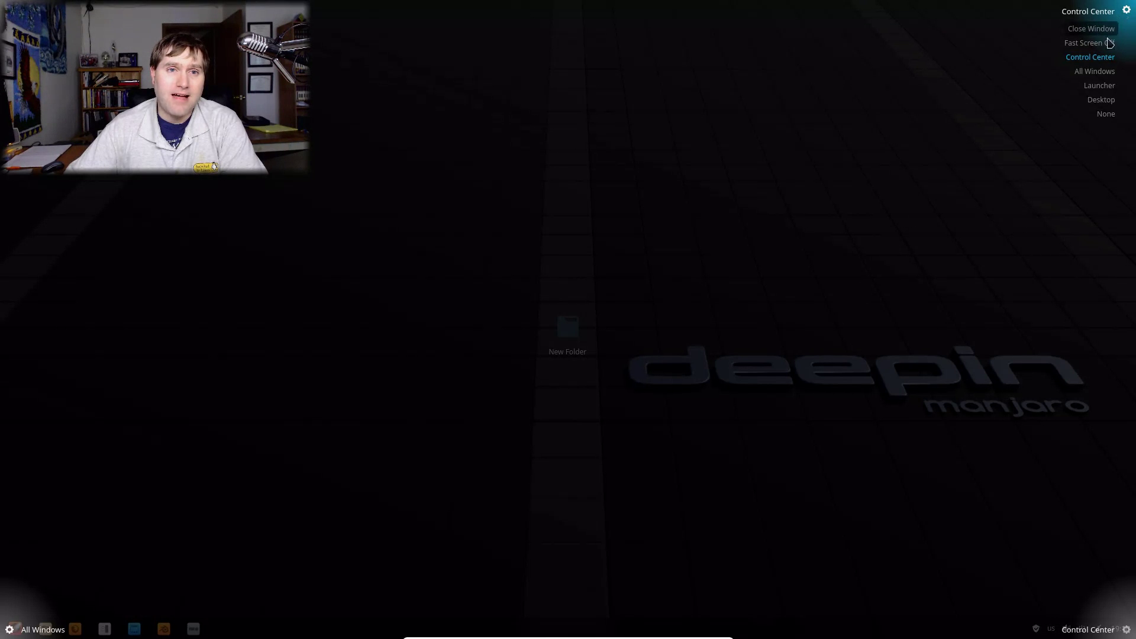
{"action": "left_click", "coordinate": [1106, 114]}
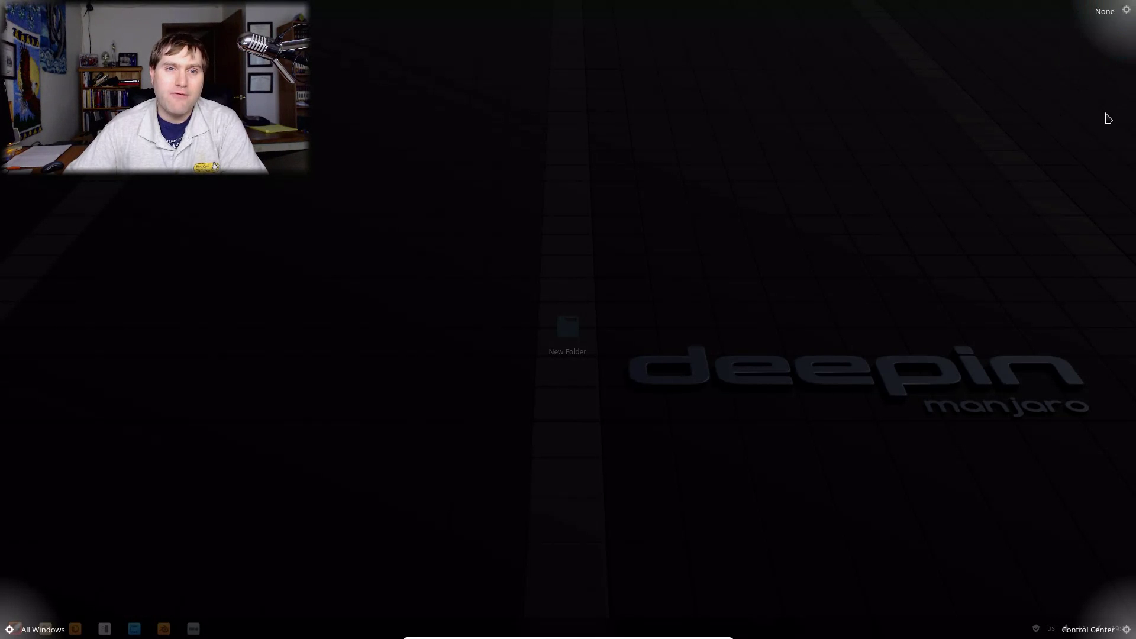
{"action": "mouse_move", "coordinate": [1129, 13]}
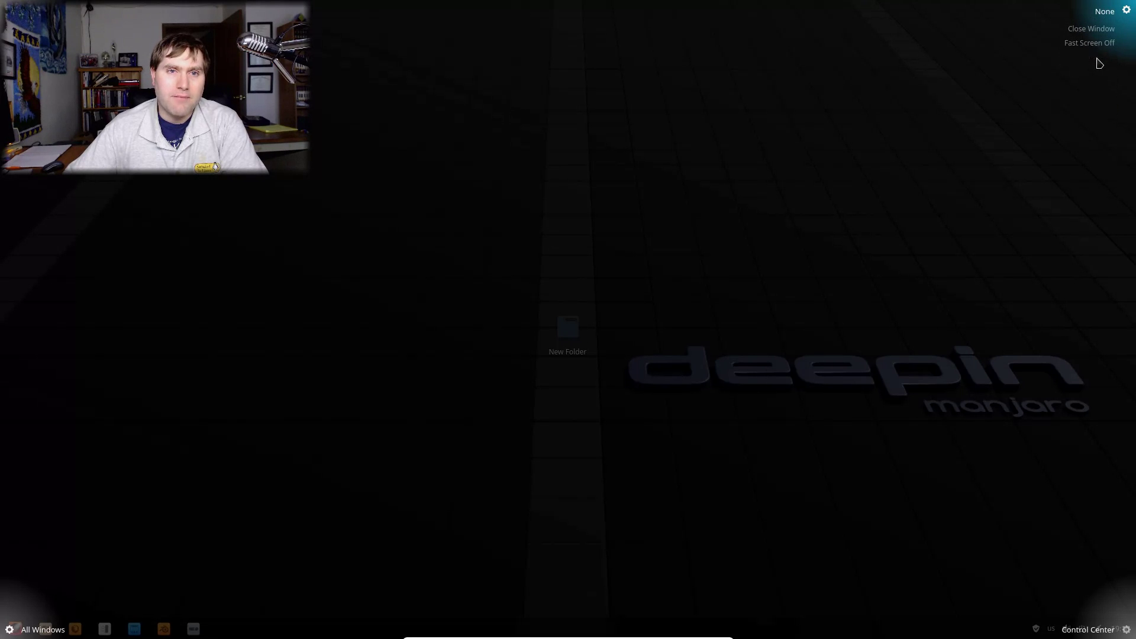
{"action": "left_click", "coordinate": [1054, 48]}
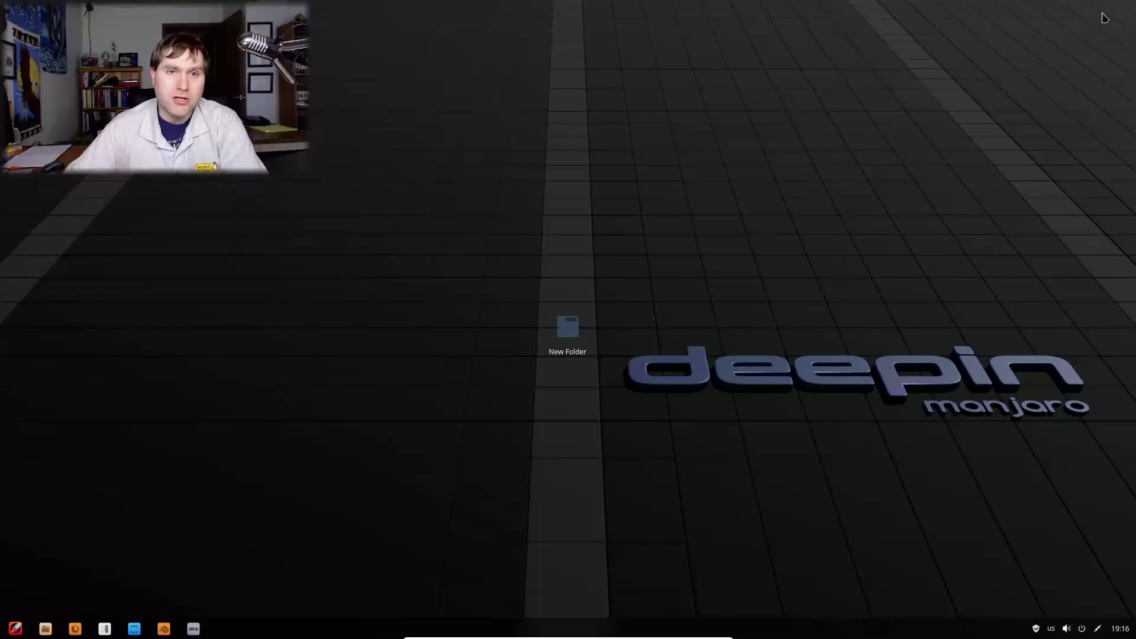